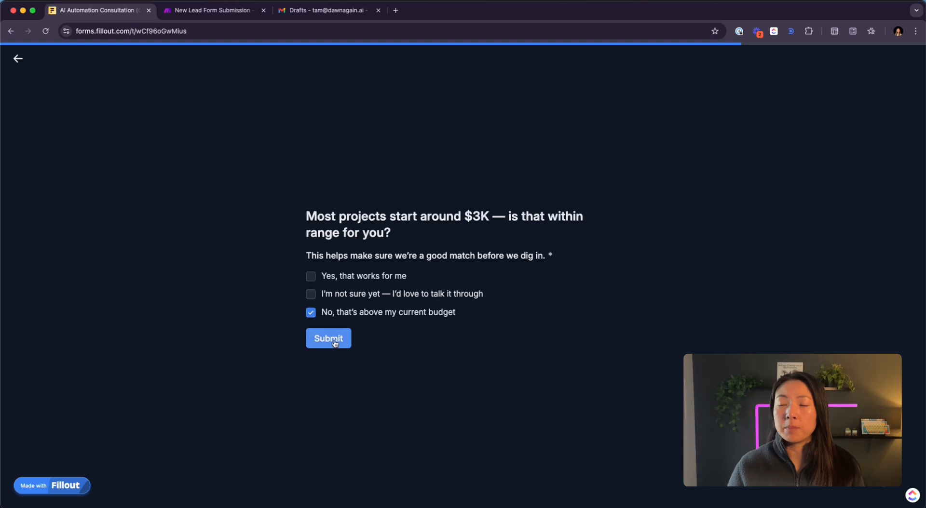
- Bring up the Make scenario showing the notValid run, then open the mailbox drafts
left_click(195, 7)
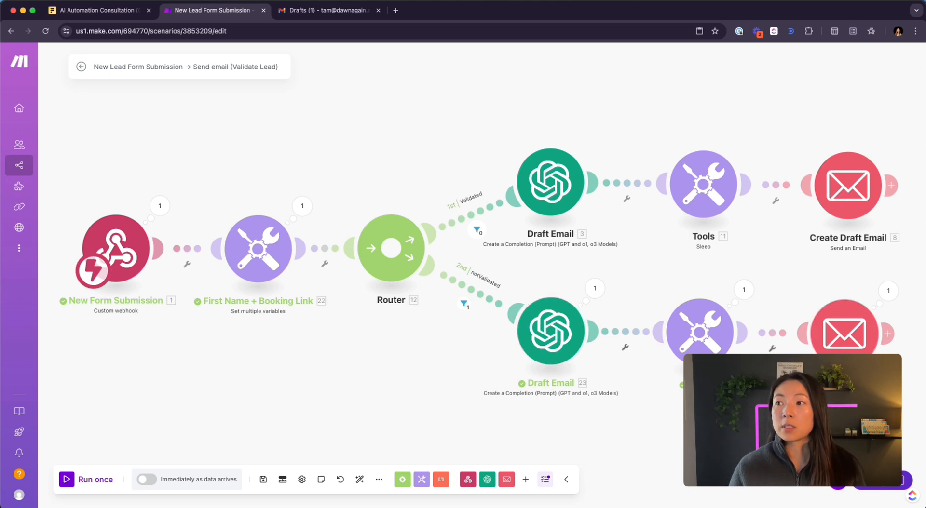
left_click(343, 12)
left_click(343, 125)
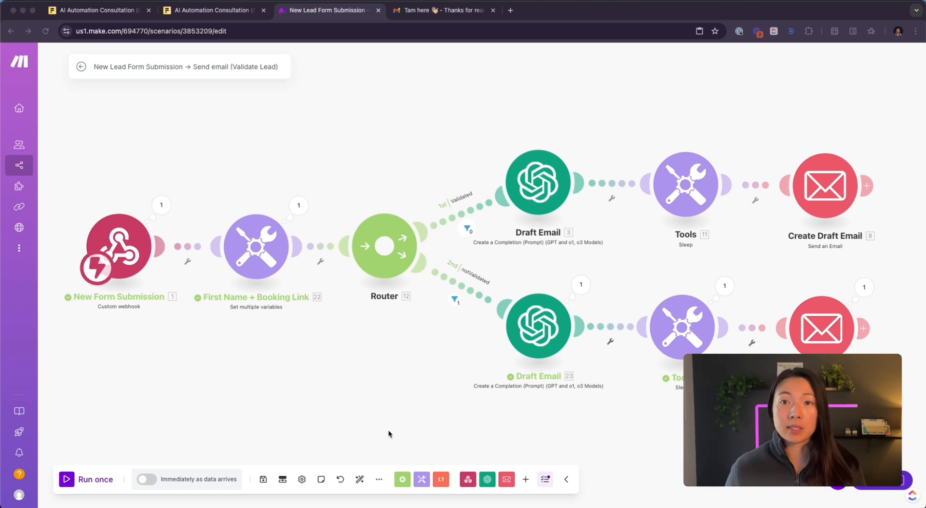
left_click(125, 271)
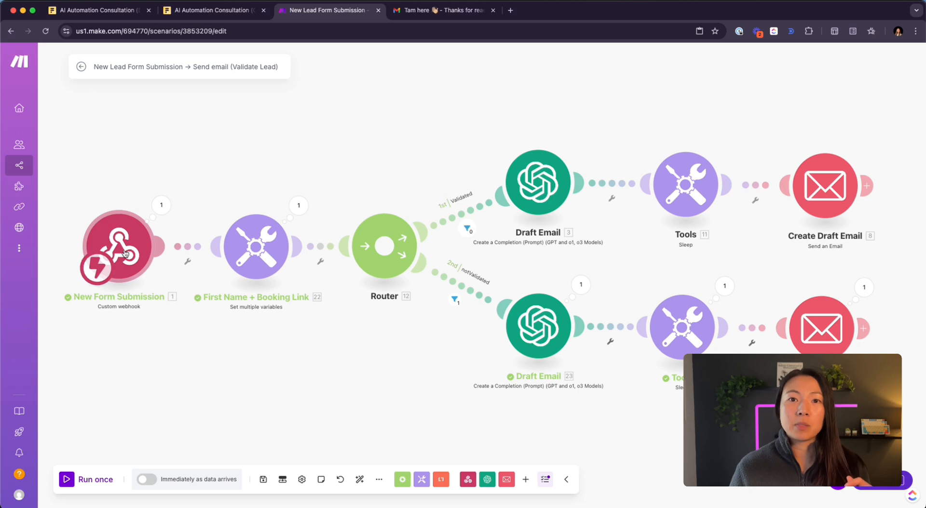
left_click(161, 205)
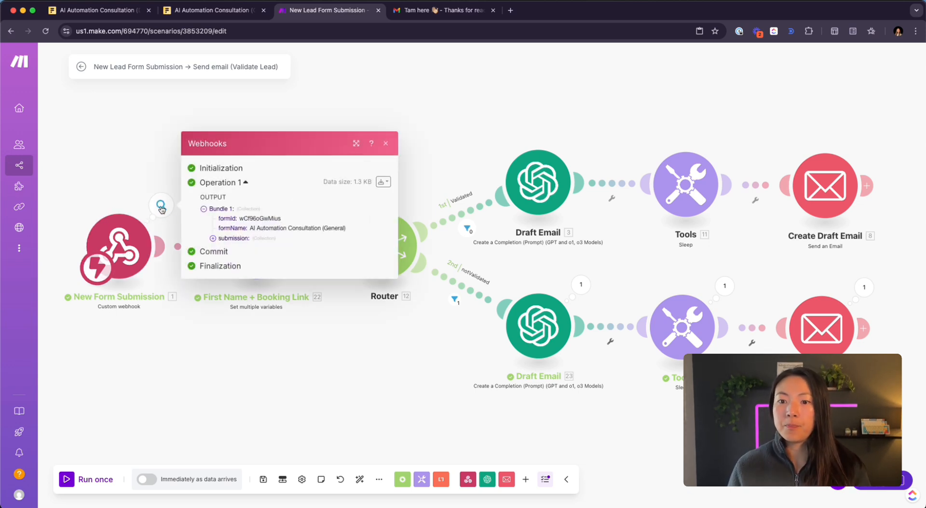
left_click(233, 238)
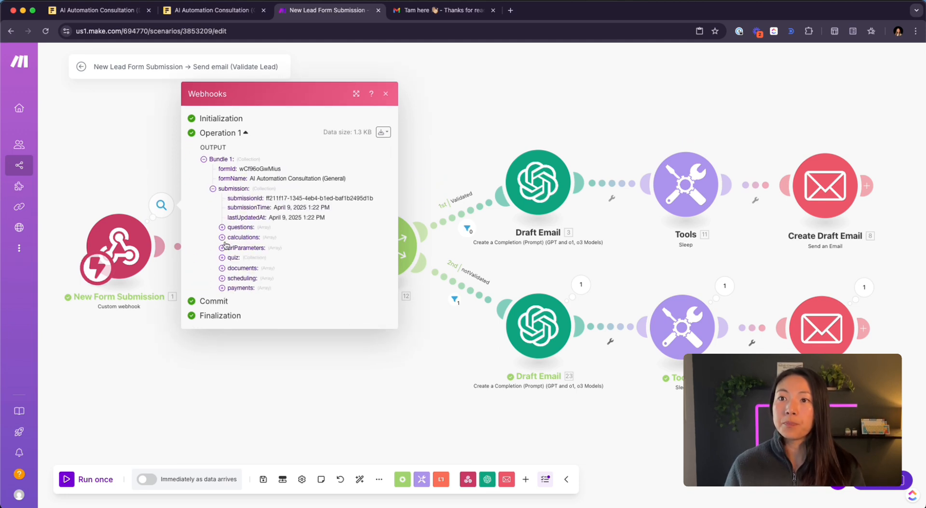
left_click(222, 228)
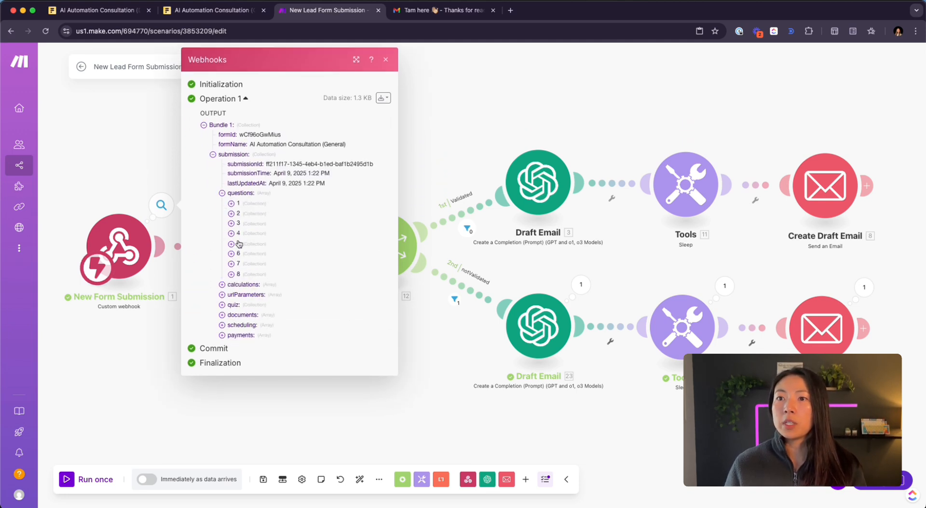
left_click(231, 275)
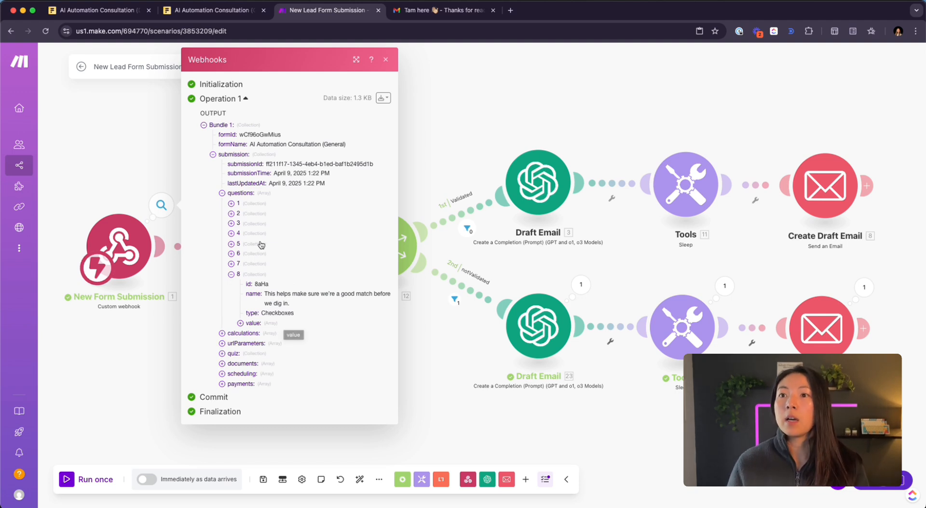
left_click(698, 112)
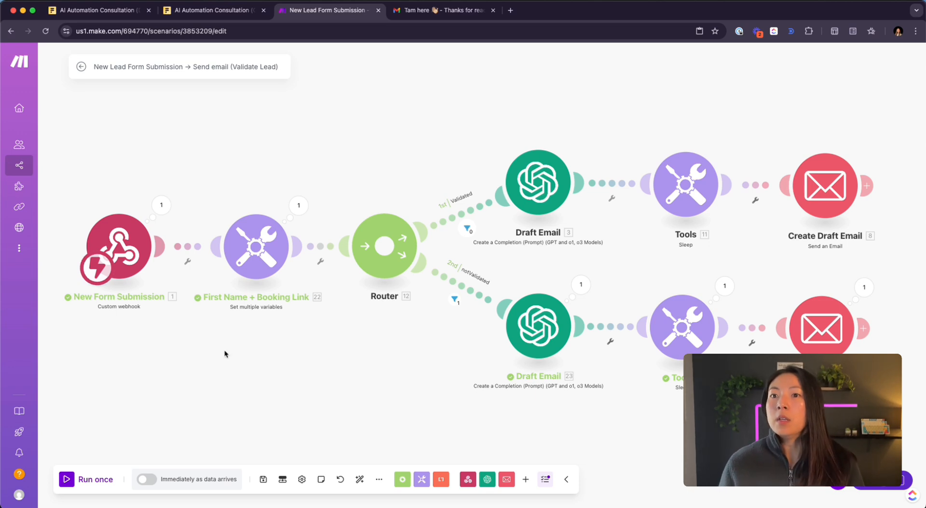
- Start a new webhook in the Make trigger's settings, then bring up Fillout's form integrations page
left_click(125, 265)
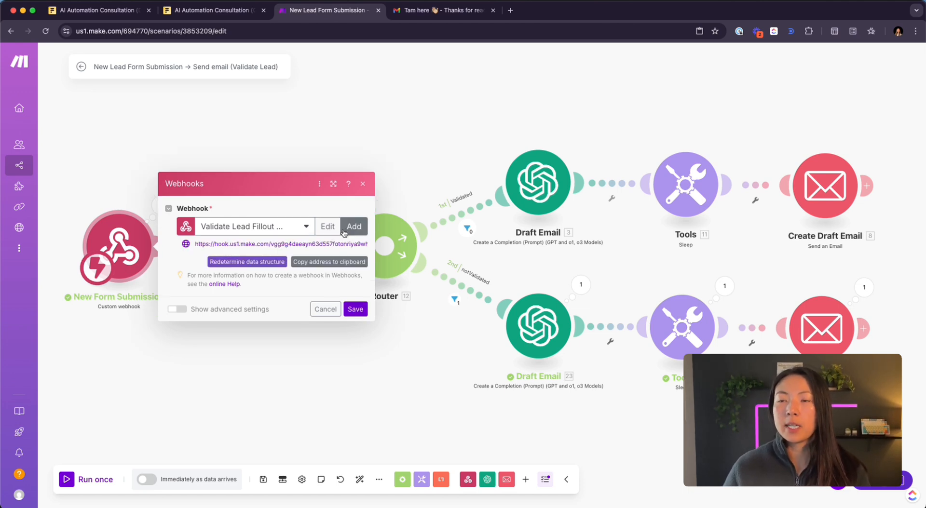
left_click(343, 233)
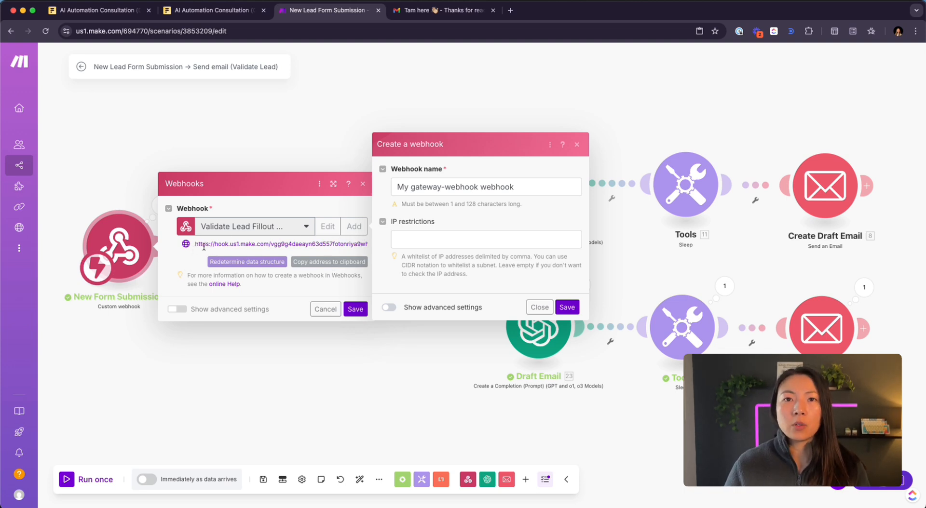
left_click(199, 12)
left_click(114, 11)
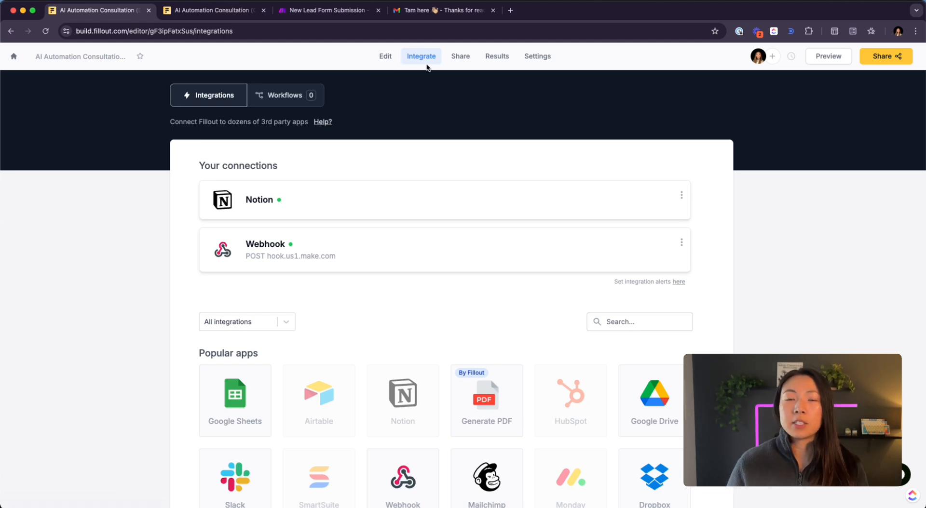
- Inspect the Make webhook URL in the Fillout form's Webhook connection
scroll(233, 270, "down", 2)
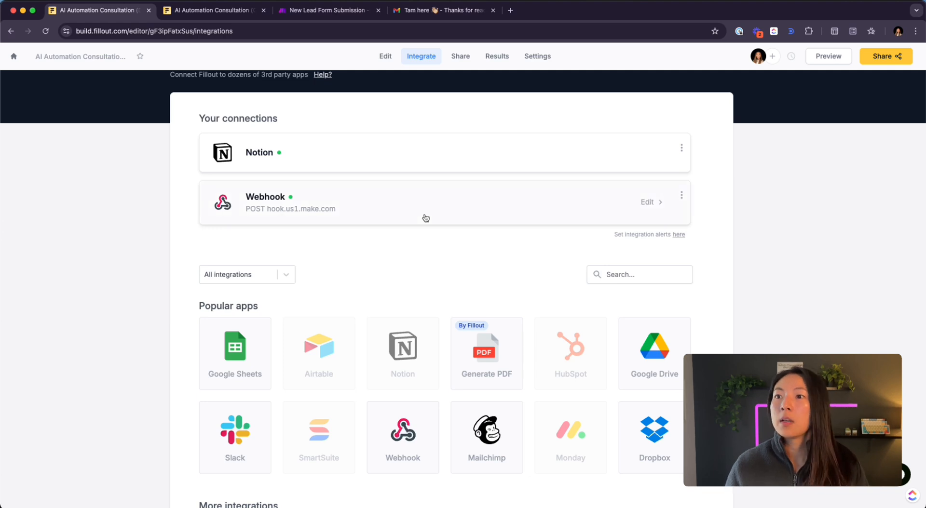
scroll(416, 258, "down", 3)
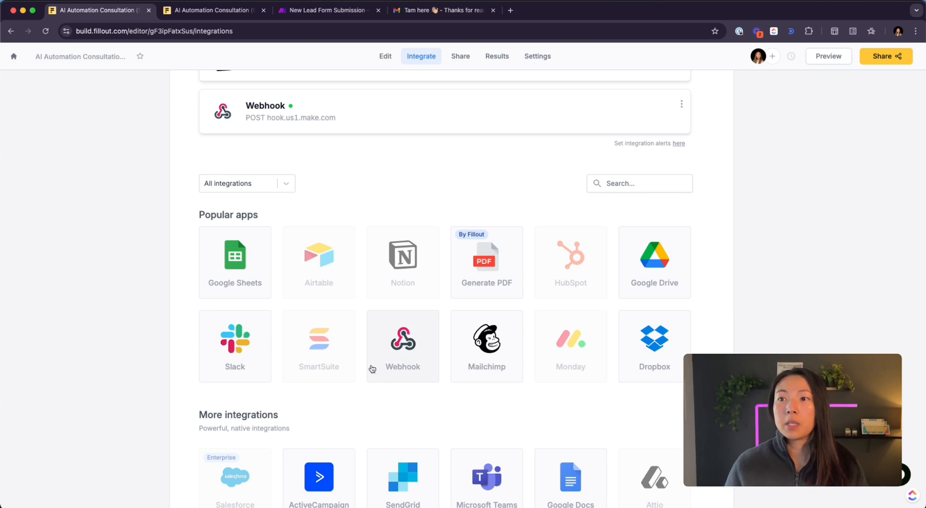
scroll(428, 172, "up", 3)
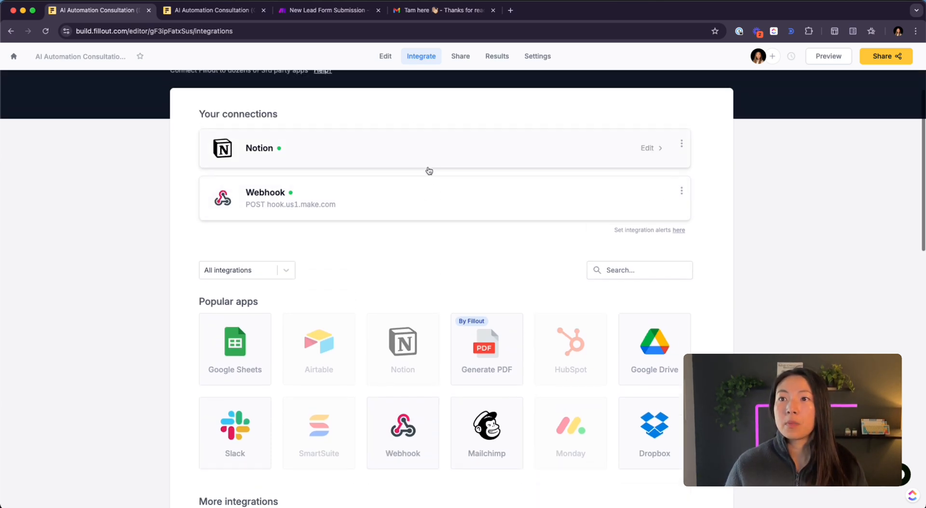
left_click(649, 199)
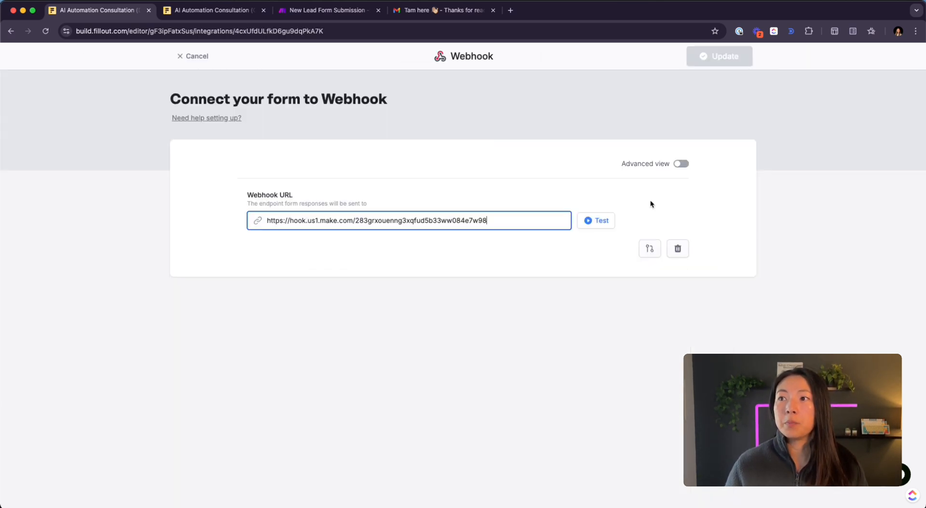
key("super+a")
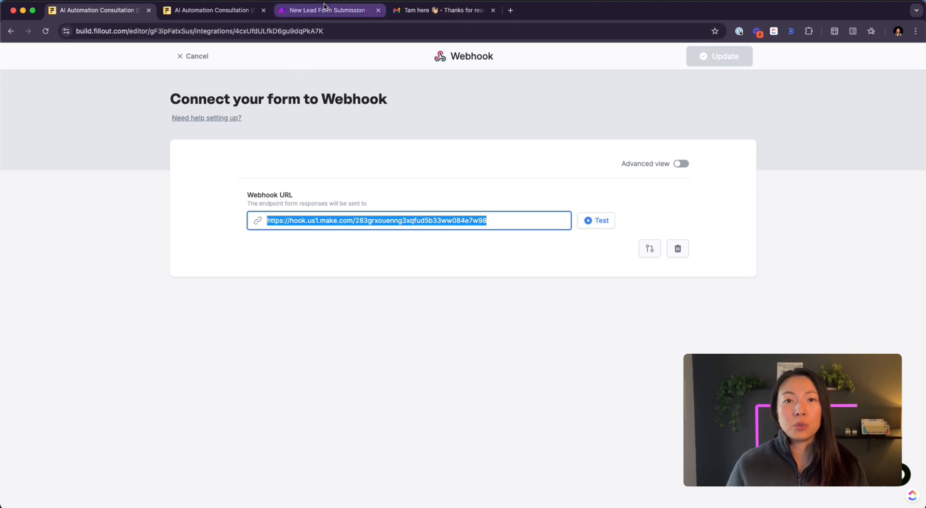
left_click(685, 186)
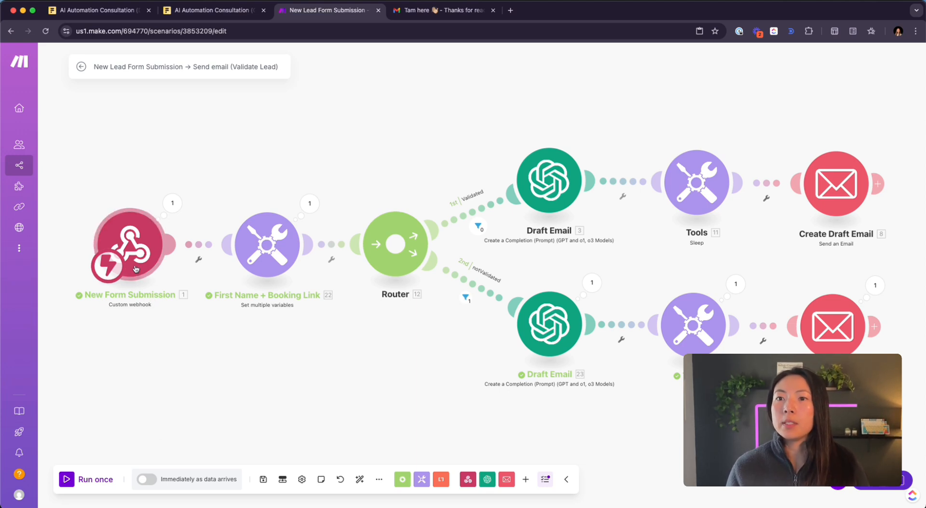
- Run the Make scenario once waiting for new data, and return to Fillout
left_click(66, 478)
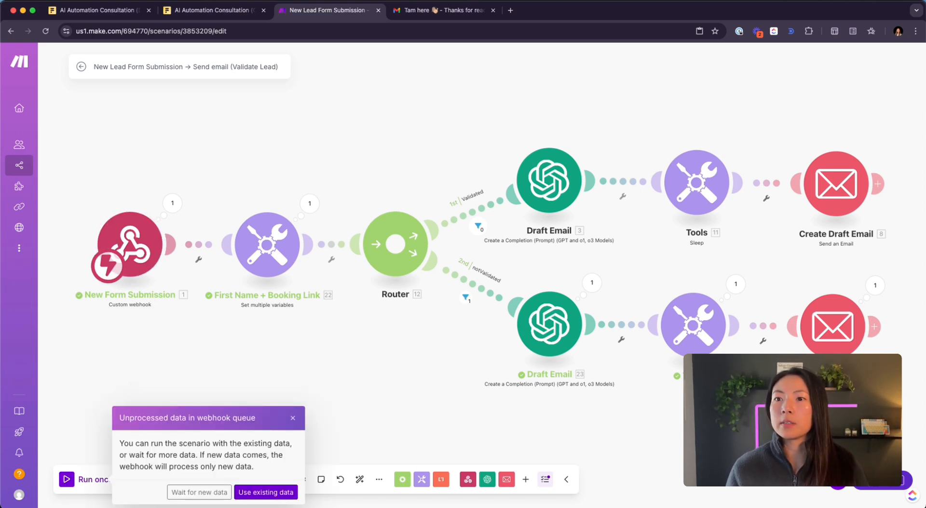
left_click(208, 498)
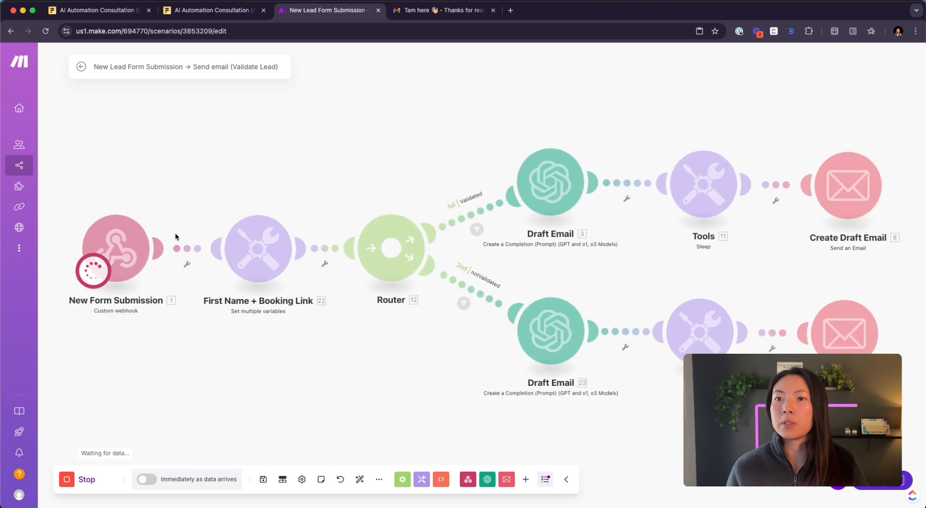
left_click(126, 10)
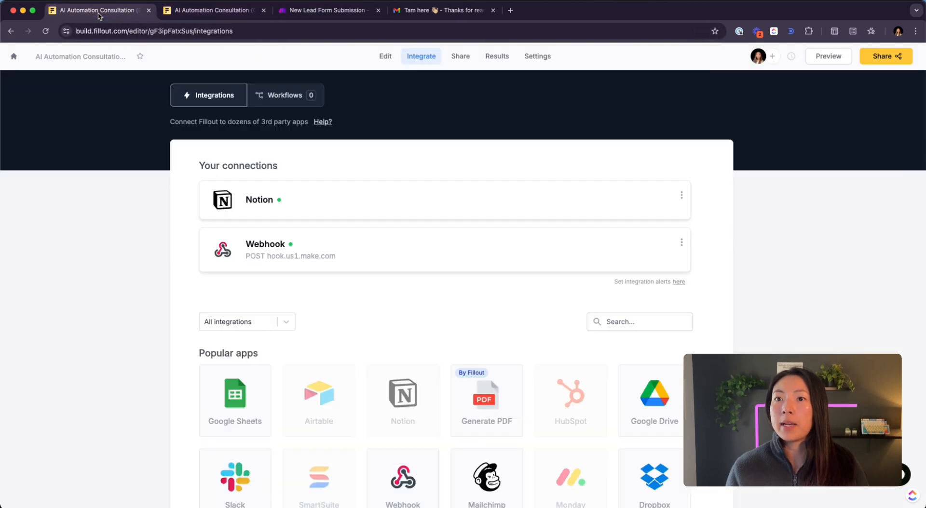
- Enter 'test' for Company Name and Website plus a test email address
left_click(212, 10)
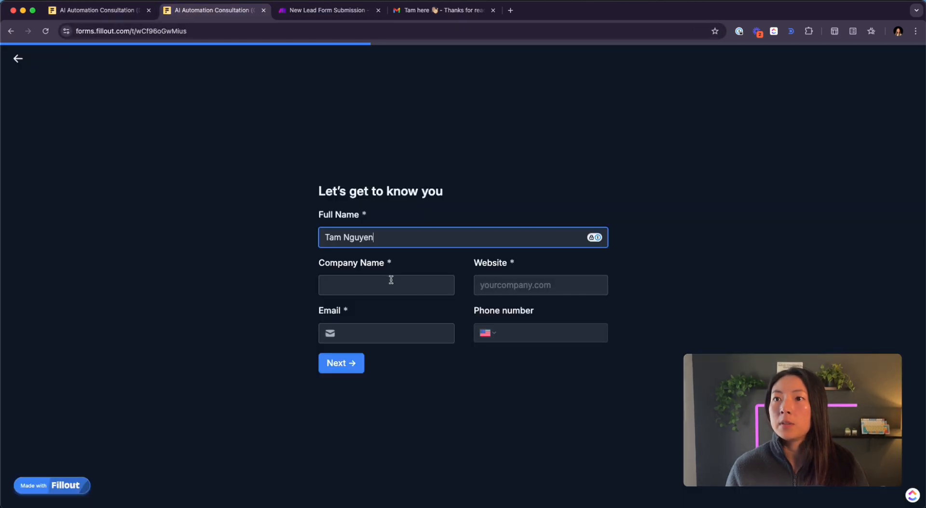
left_click(390, 281)
type("test")
key("Tab")
type("test")
key("Tab")
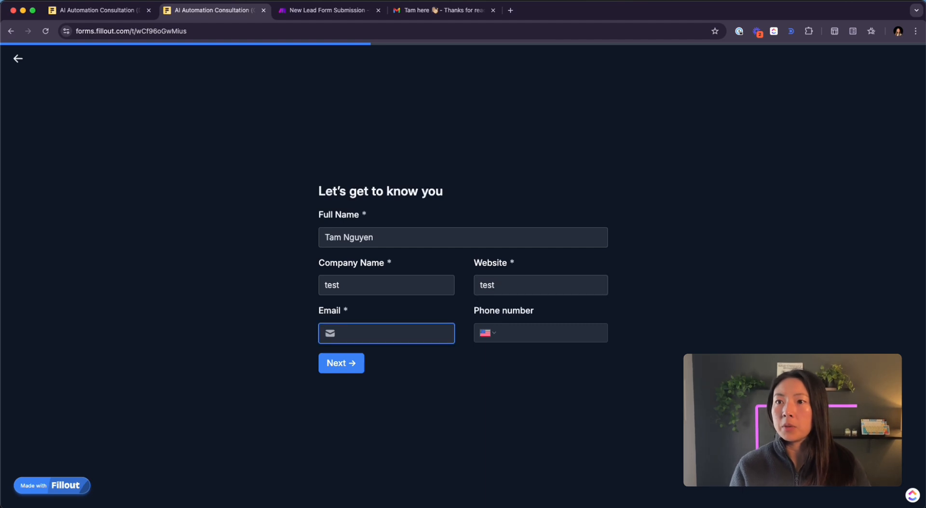
type("tam@test.com")
key("Tab")
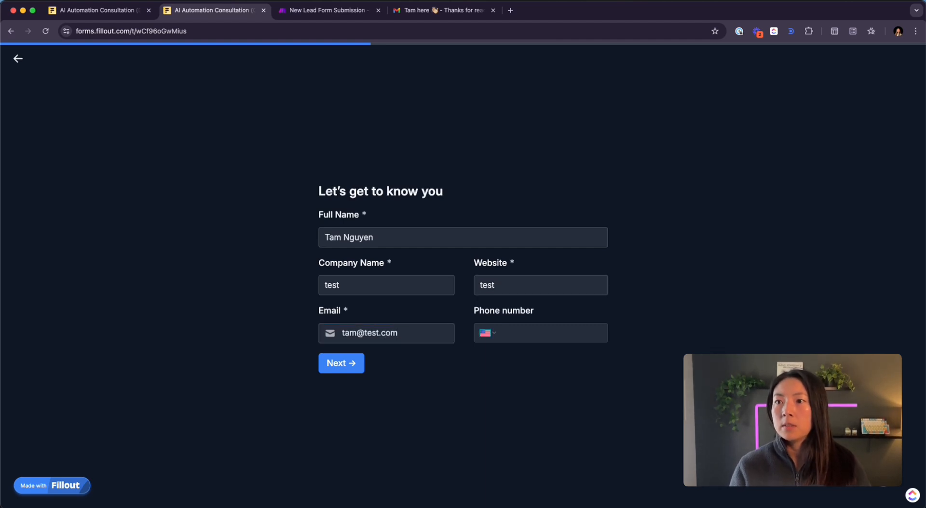
- Answer 'I need all the help', accept the $3K budget, submit, and view the Make run
left_click(341, 363)
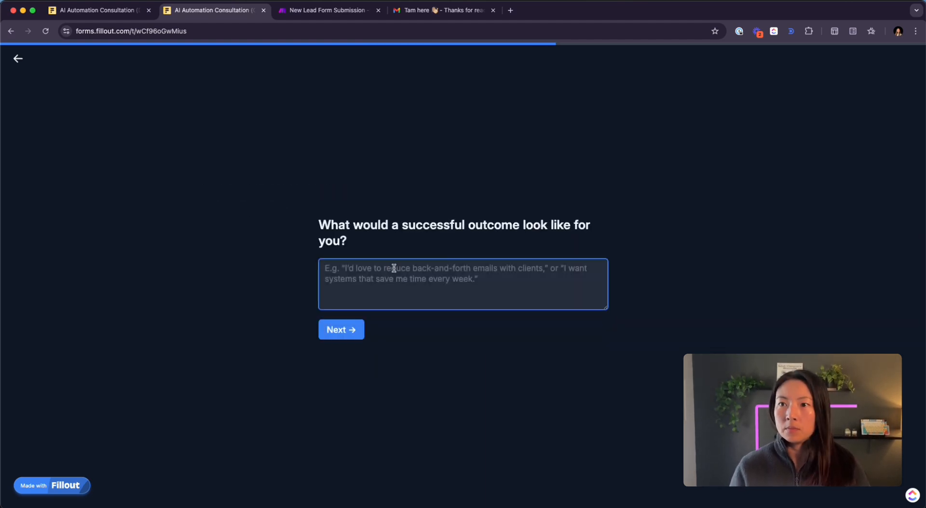
type("I need all the help")
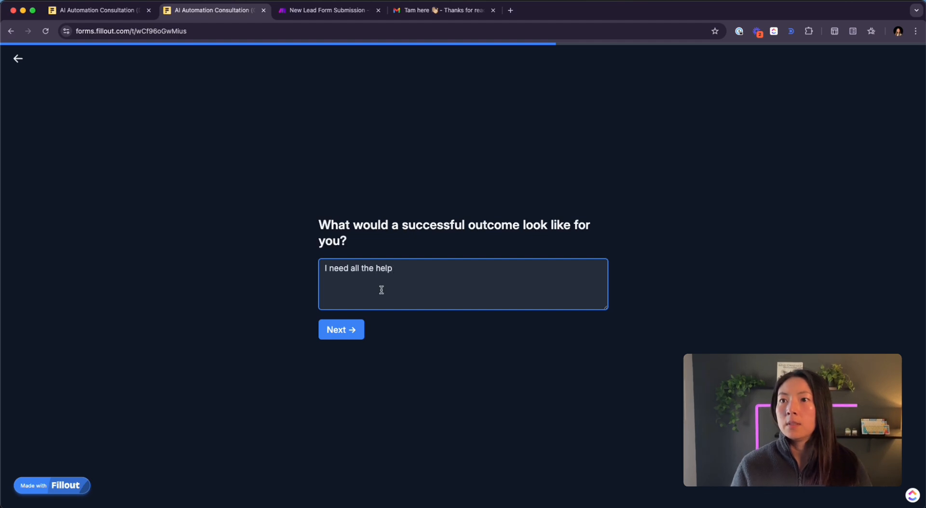
left_click(356, 329)
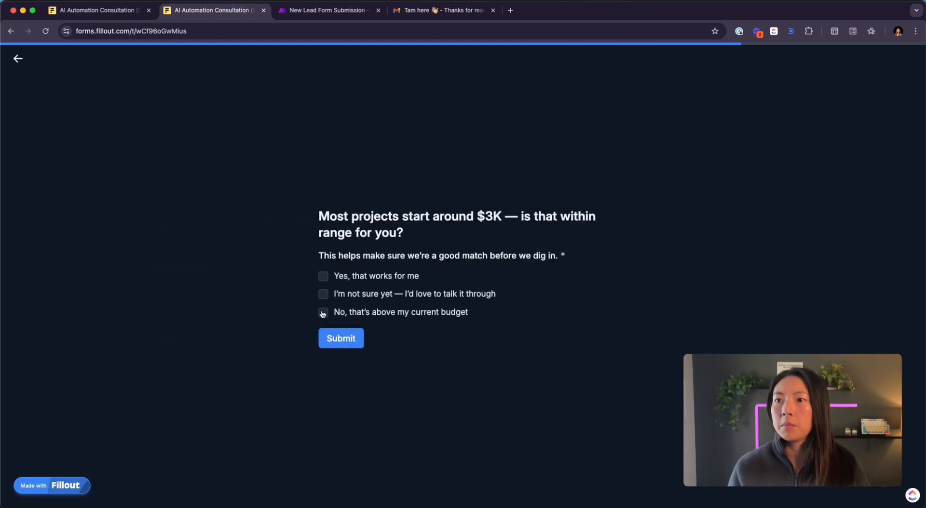
left_click(323, 278)
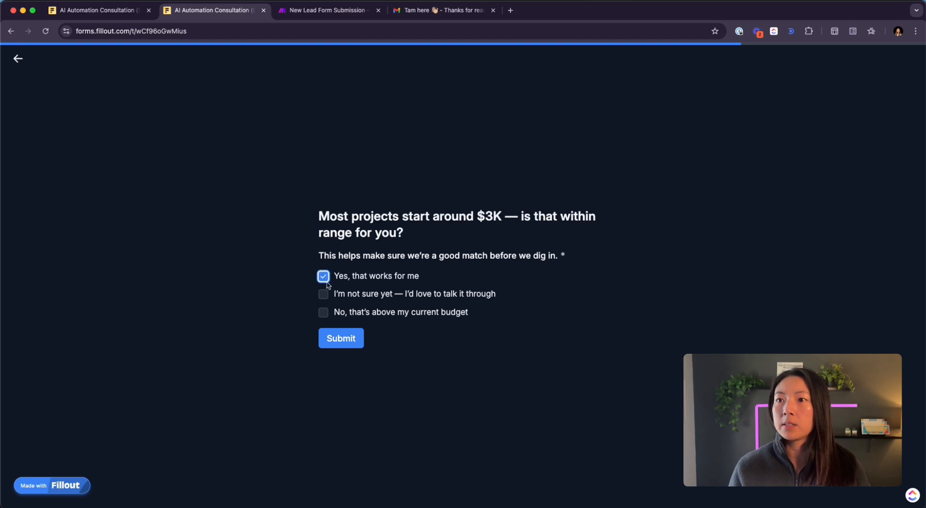
left_click(343, 341)
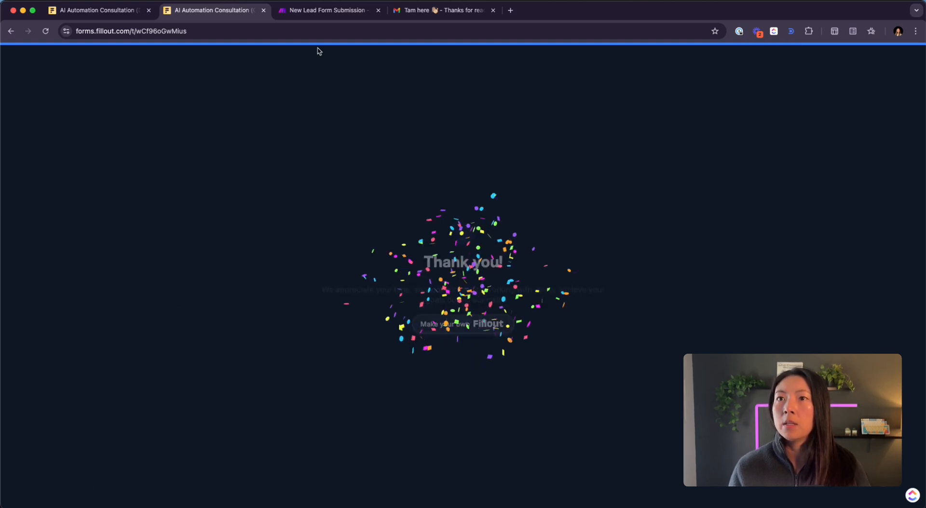
left_click(321, 10)
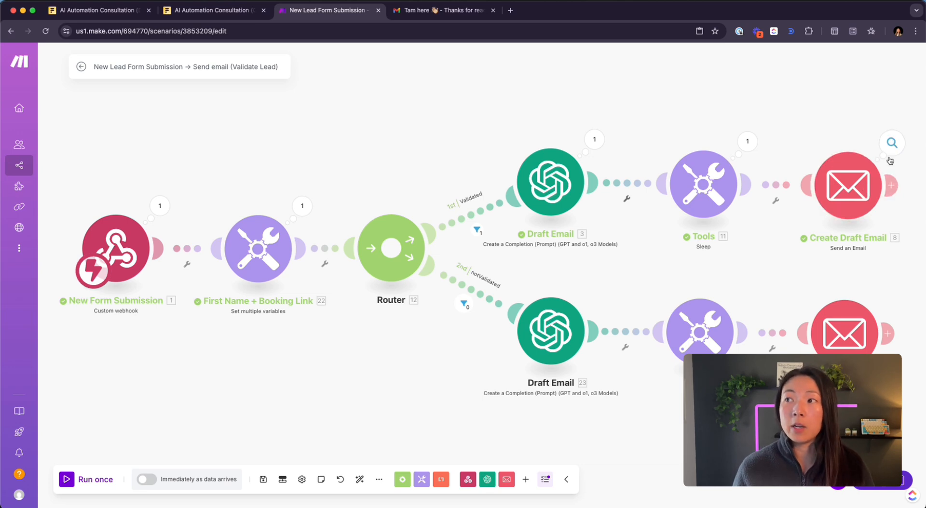
- Open the newest draft reply from Gmail's Drafts list
left_click(439, 10)
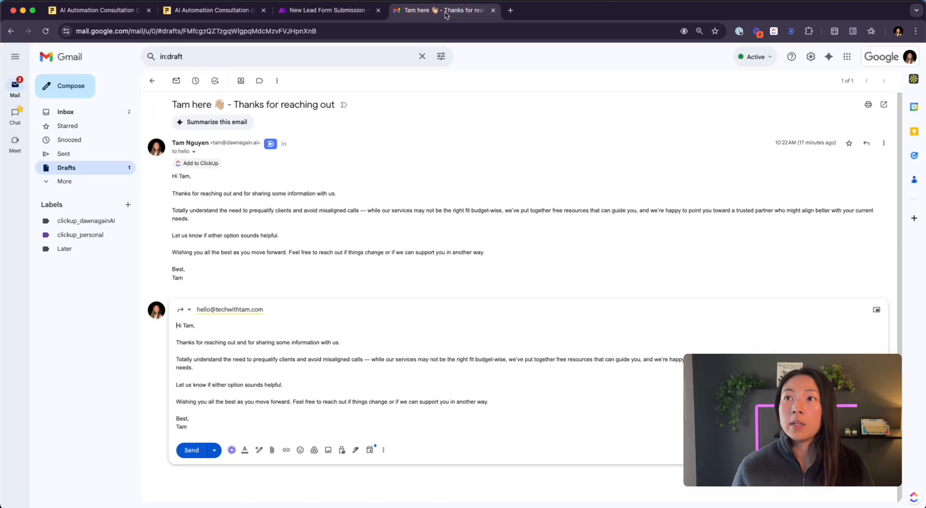
left_click(80, 167)
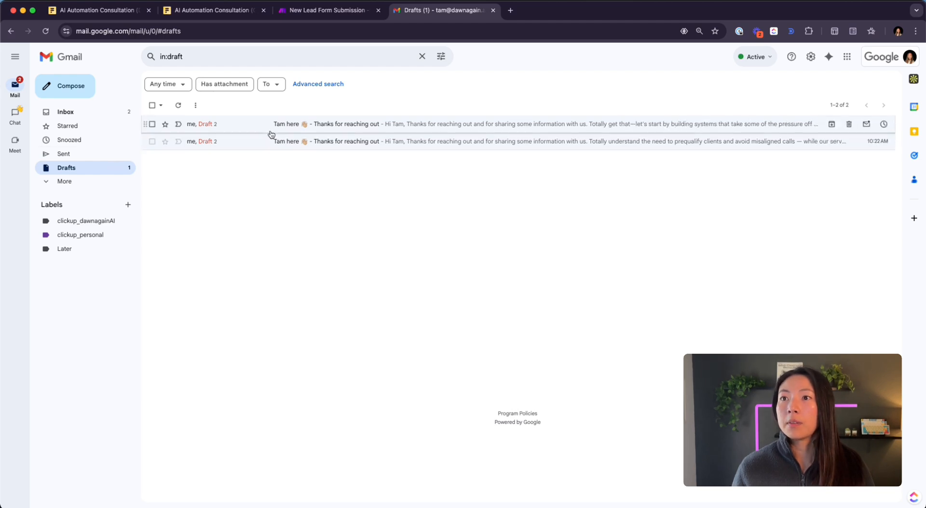
left_click(291, 125)
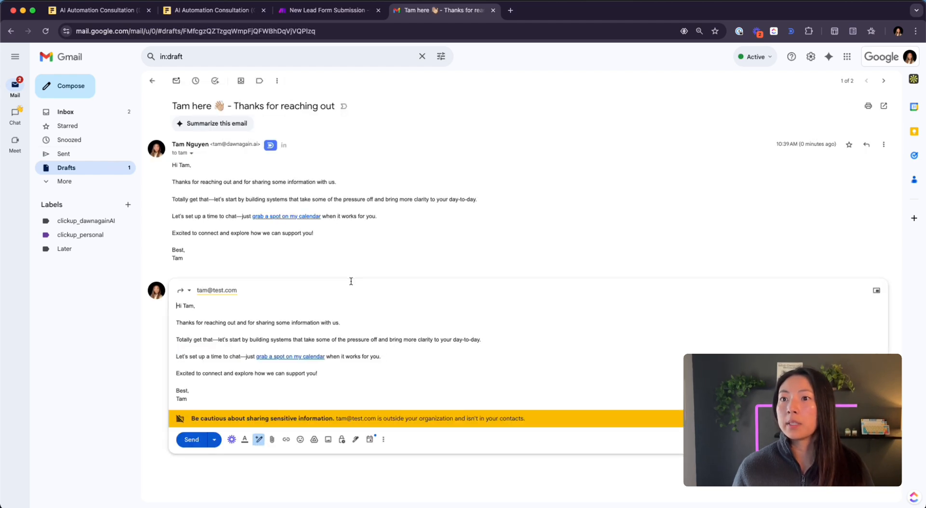
- Highlight the 'Totally get that' line and show where the calendar link points
scroll(345, 372, "up", 2)
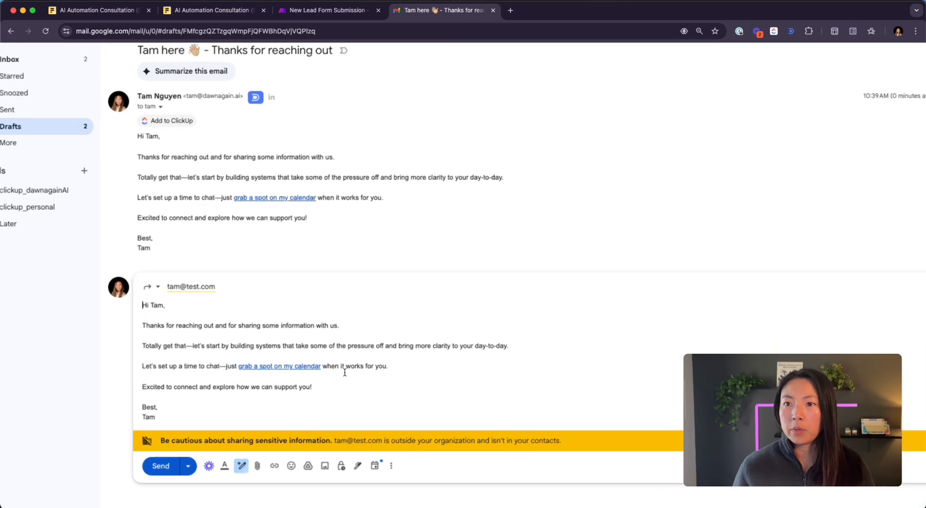
scroll(344, 372, "up", 3)
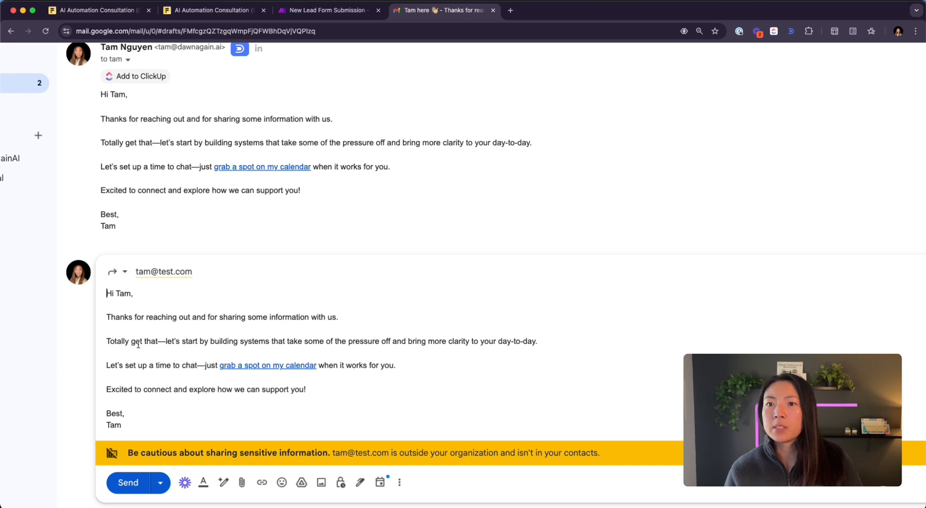
scroll(138, 344, "down", 2)
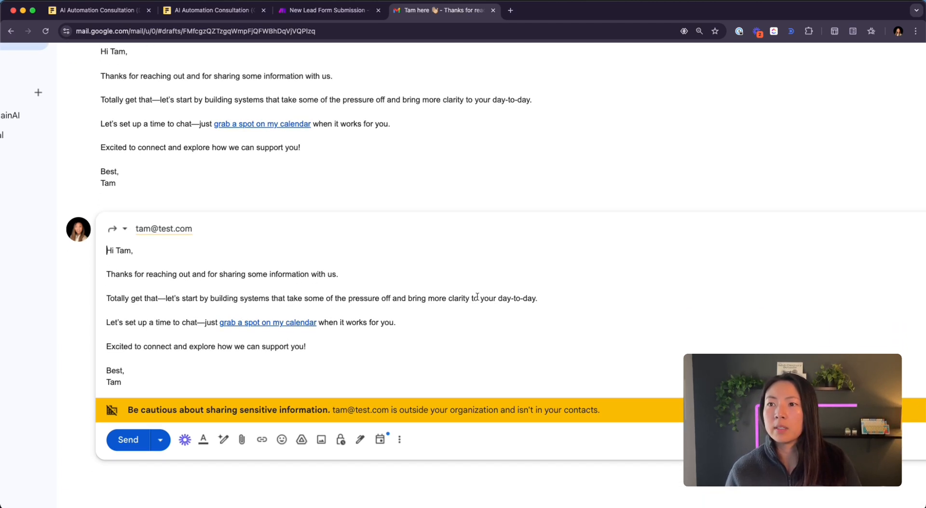
left_click_drag(549, 299, 75, 307)
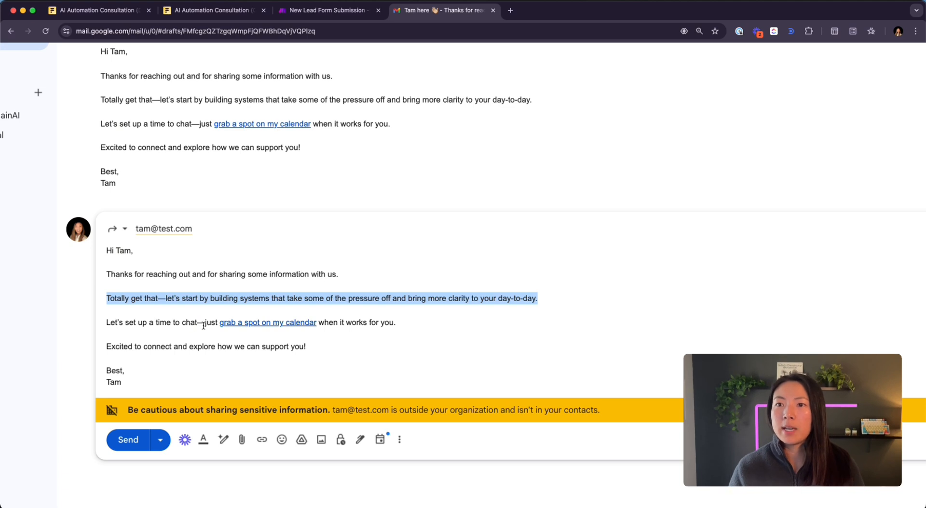
left_click(316, 322)
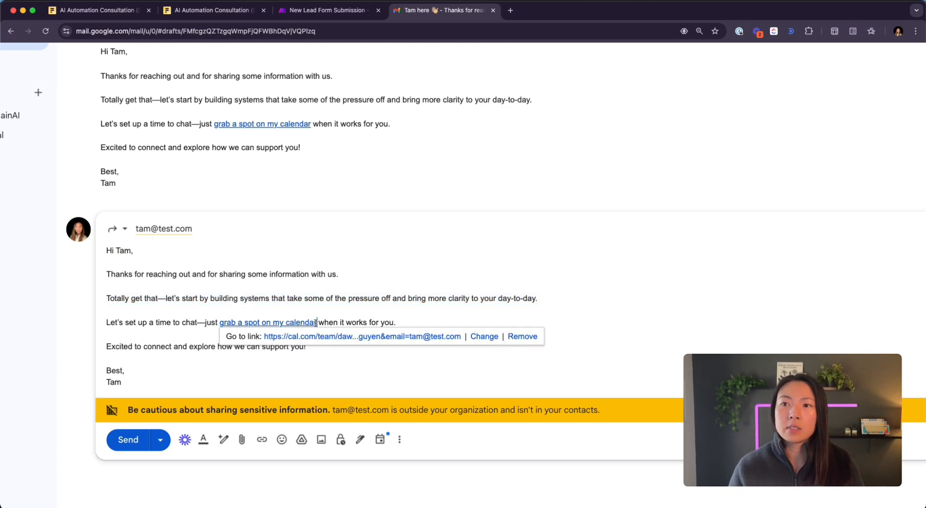
- Open the cal.com Intro Call link, pick Wed 9 April 1:00pm, and check the prefilled name and email
left_click(364, 337)
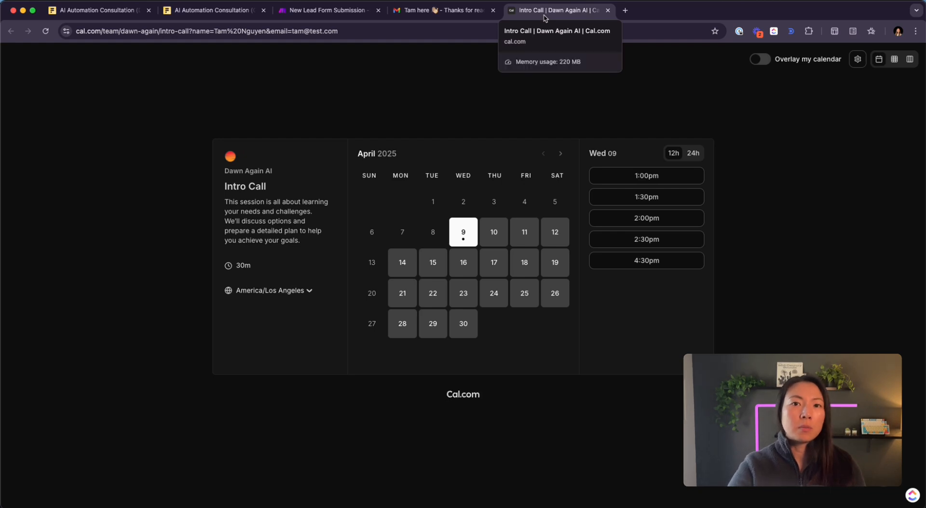
left_click(621, 177)
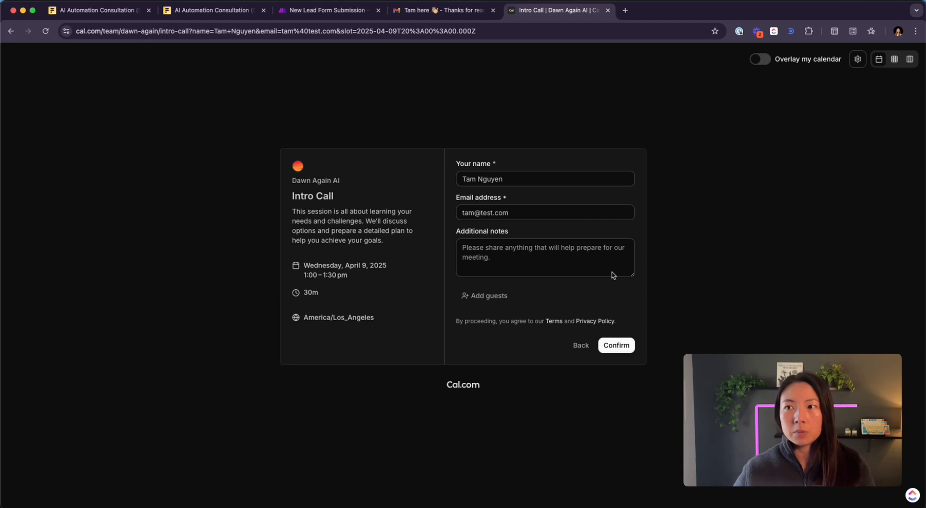
left_click_drag(536, 181, 396, 183)
left_click_drag(537, 212, 401, 216)
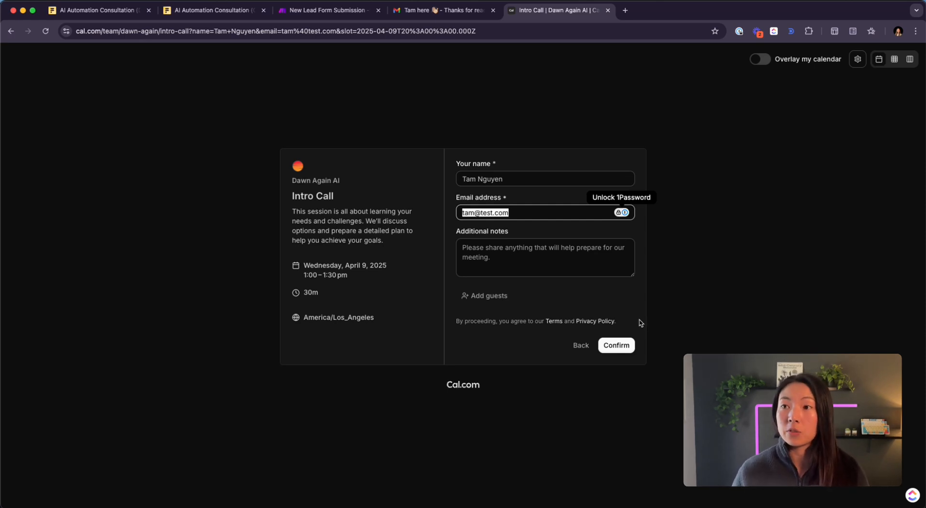
- Close the link preview in Gmail and return to the Make scenario
left_click(441, 10)
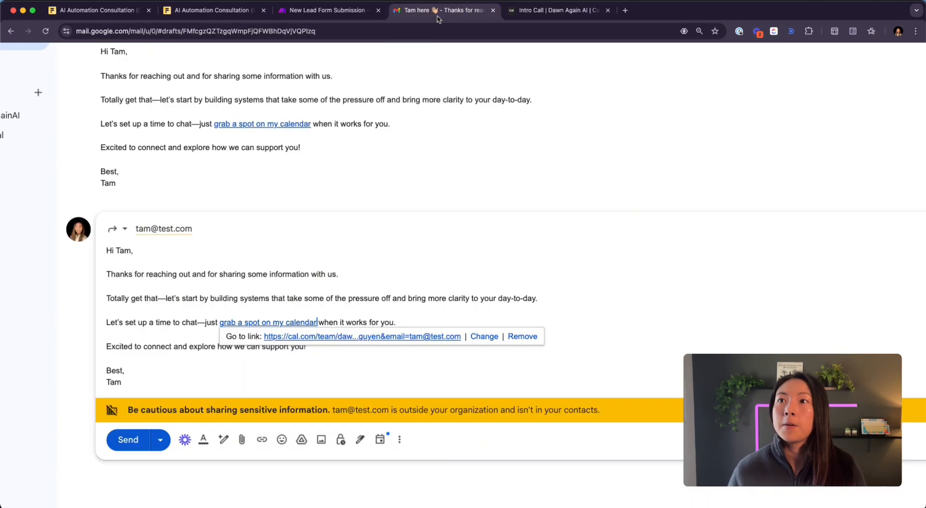
left_click(211, 335)
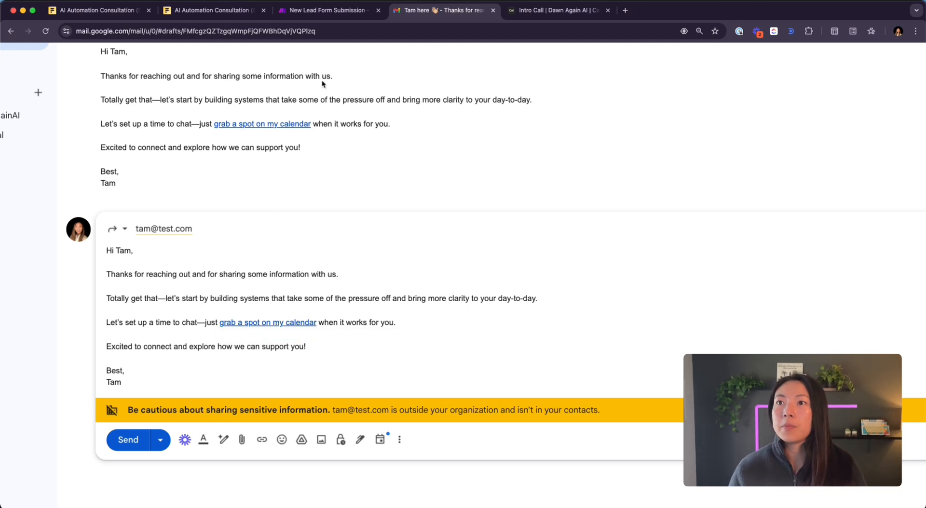
left_click(328, 10)
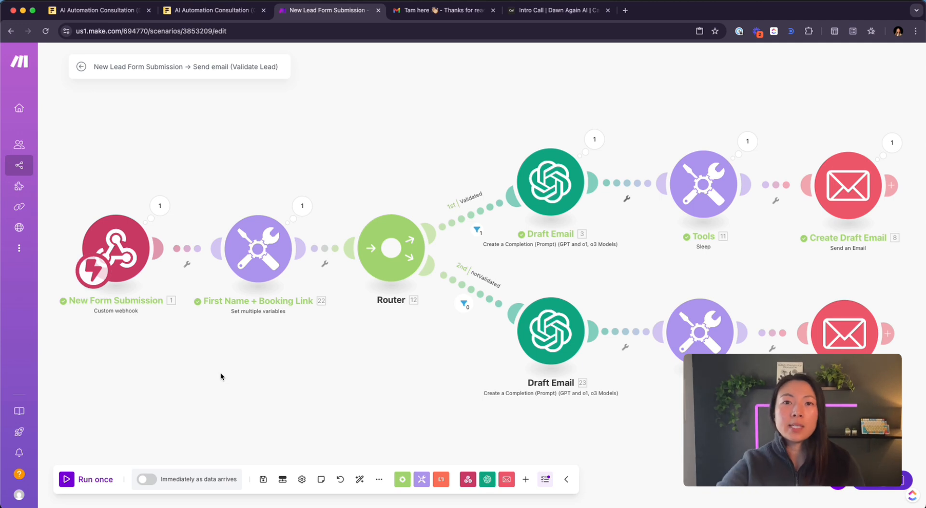
- Run the scenario once waiting for new data, then stop the run
left_click(72, 480)
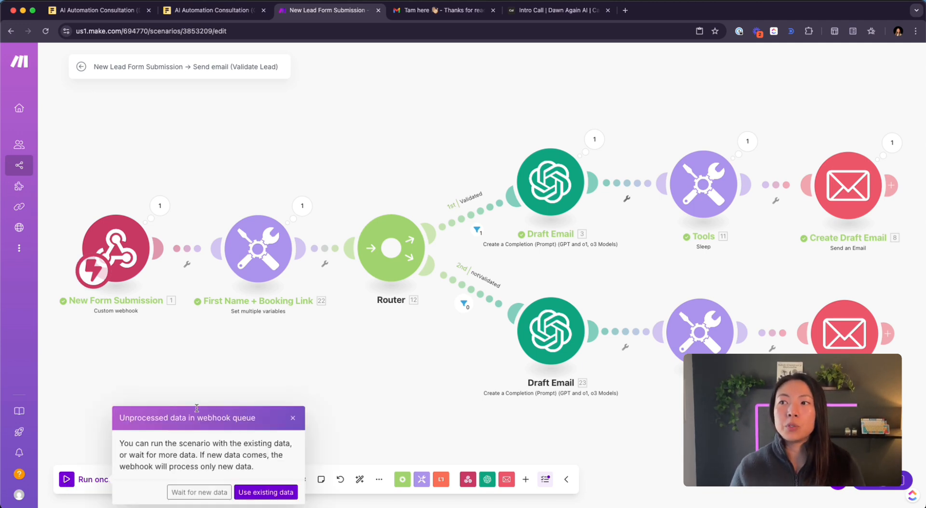
left_click(200, 492)
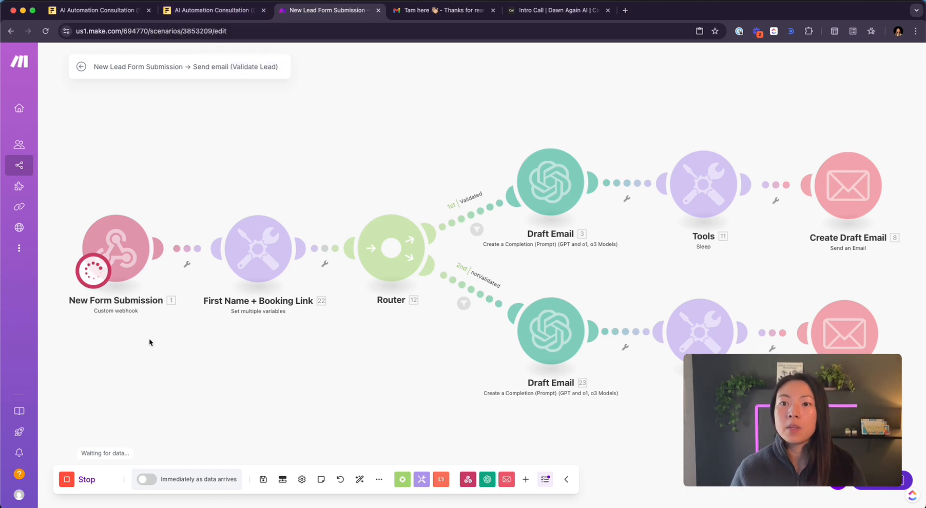
left_click(81, 479)
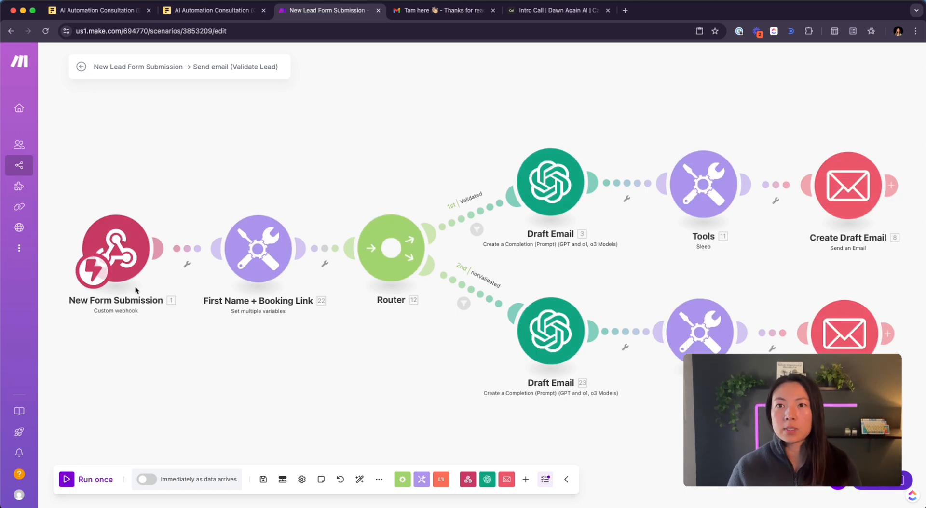
- Unlink the New Form Submission trigger from First Name + Booking Link and move it to the upper left
left_click_drag(128, 259, 121, 261)
right_click(183, 251)
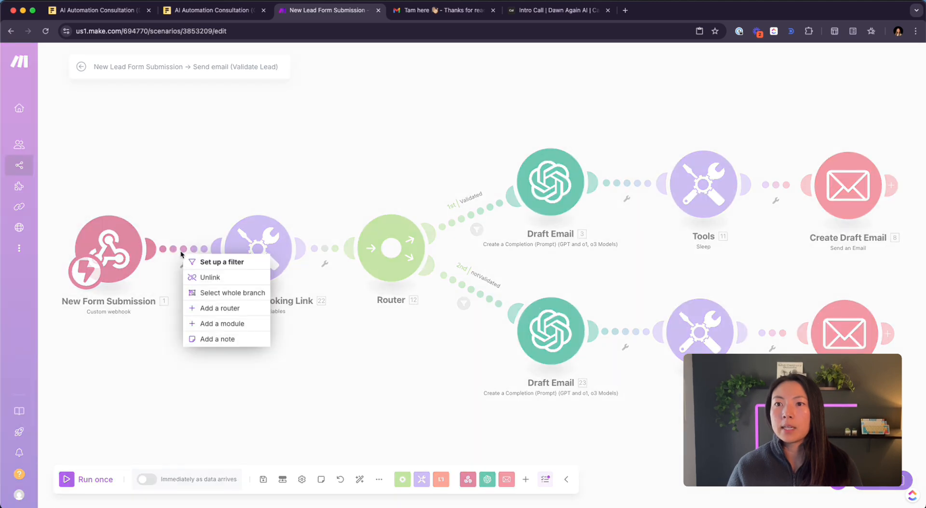
left_click(209, 277)
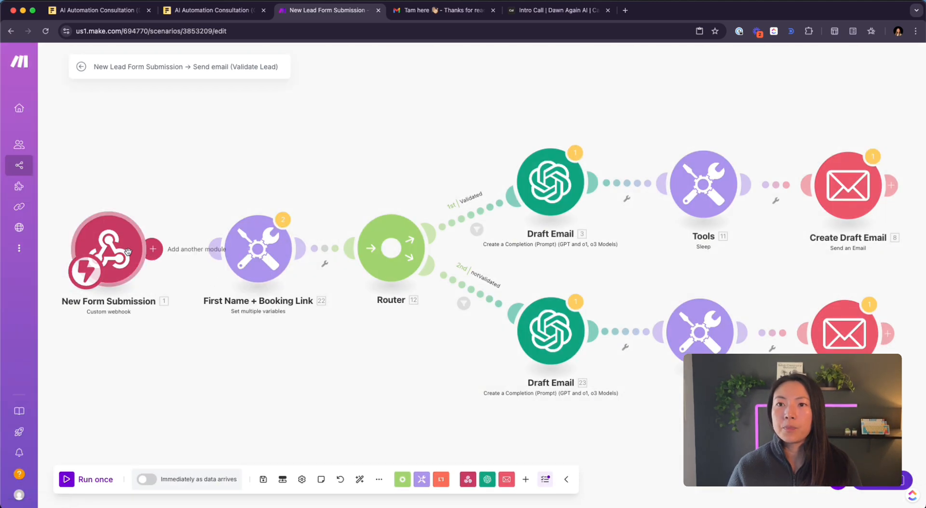
left_click_drag(128, 250, 135, 145)
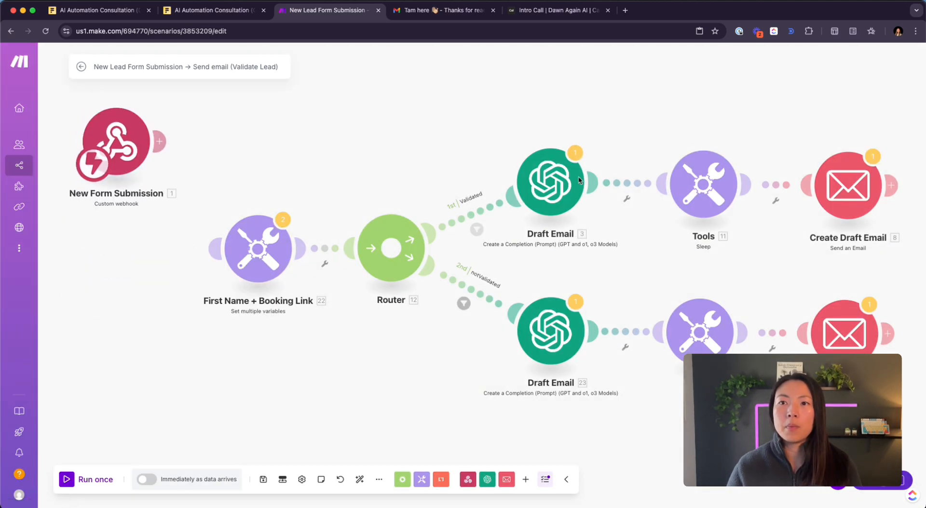
- Run once with queued data, then run again waiting for a fresh submission and go to Fillout
left_click(67, 480)
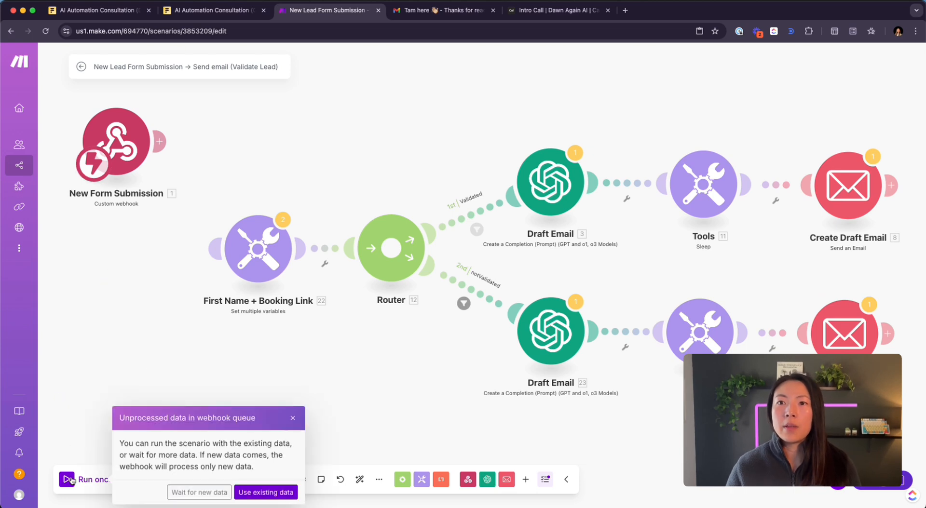
left_click(265, 493)
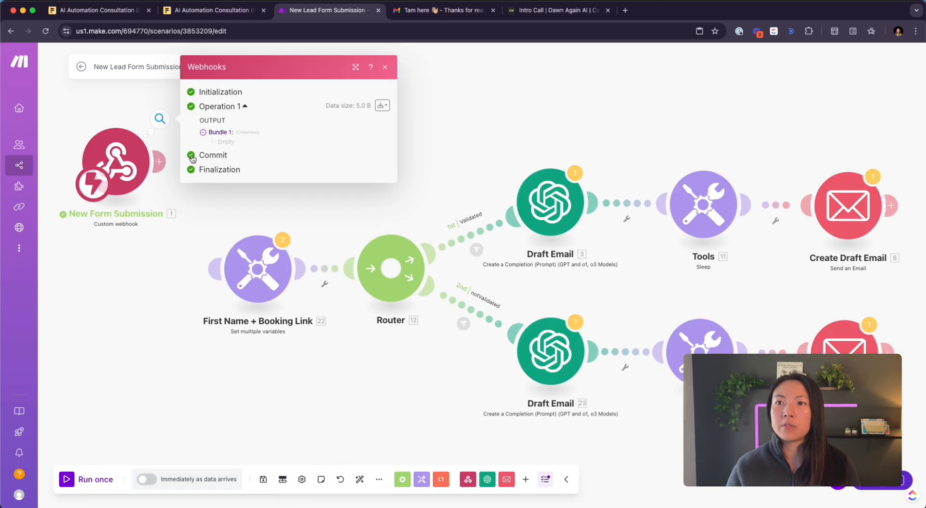
left_click(203, 133)
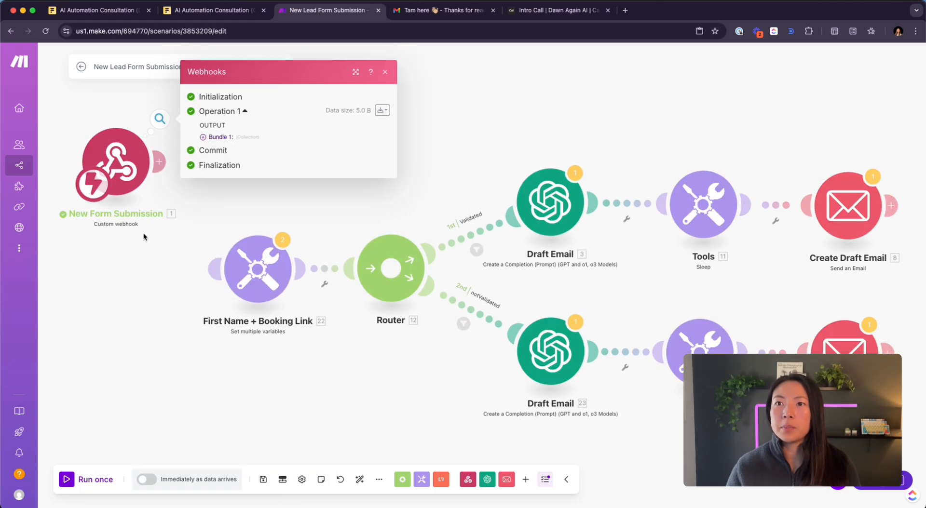
left_click(67, 479)
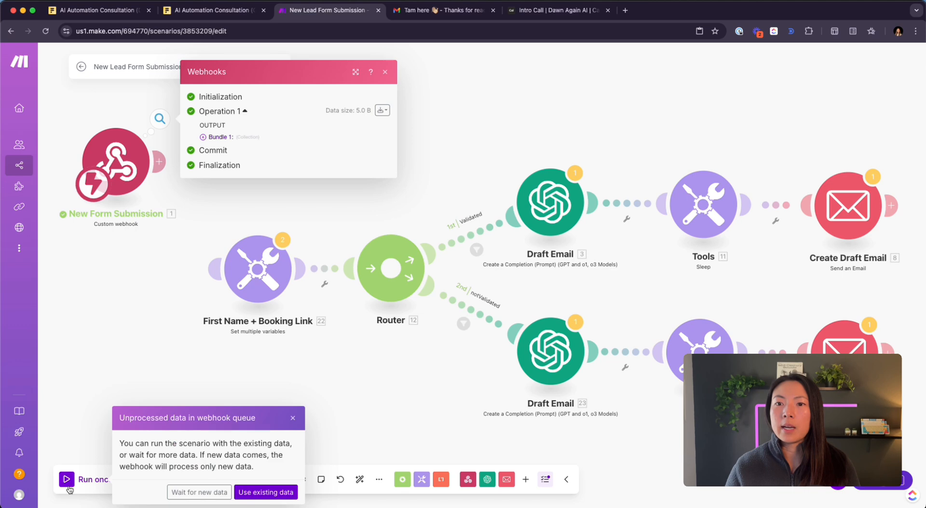
left_click(199, 493)
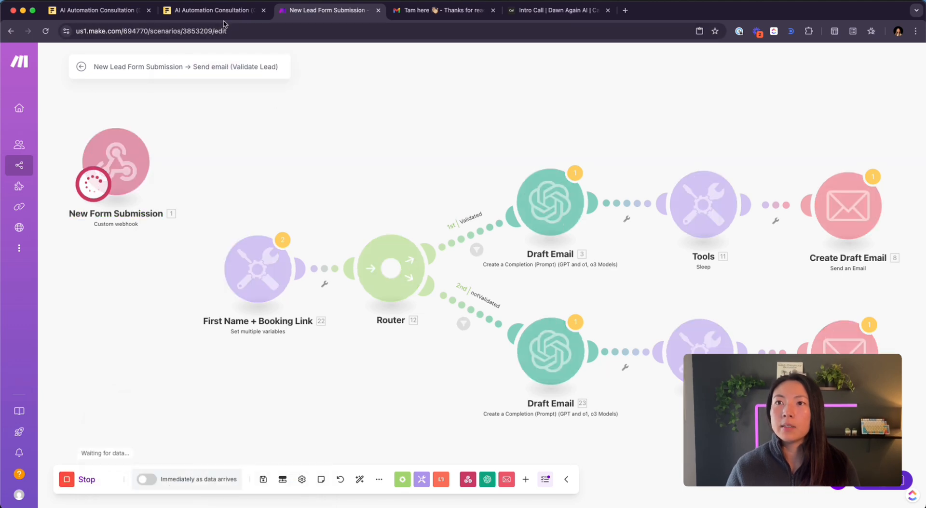
left_click(223, 18)
- Reload the form, tick Client Experience (Start to Finish), and go to the next page
left_click(194, 31)
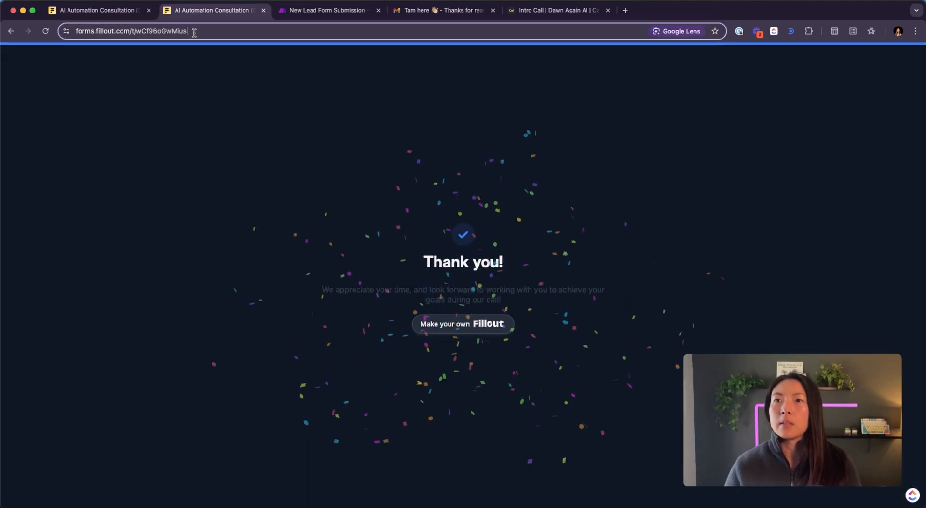
key("Return")
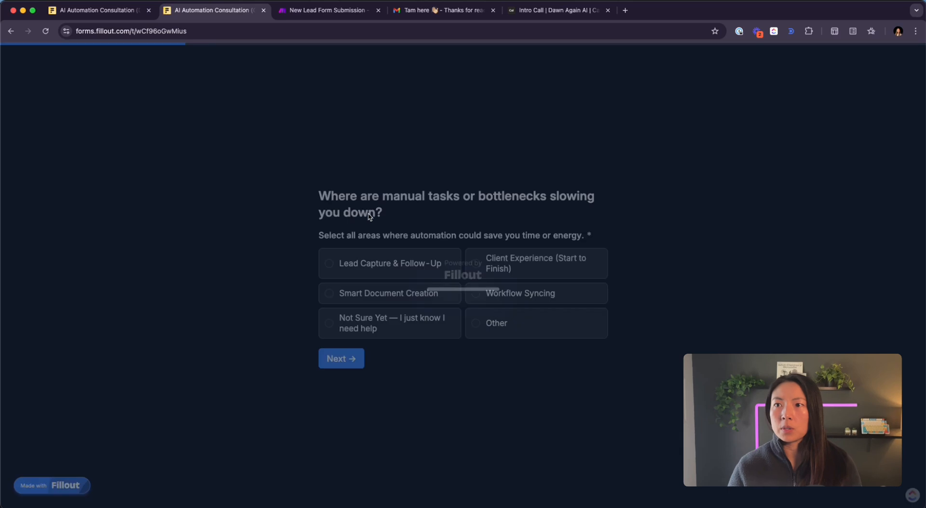
left_click(501, 263)
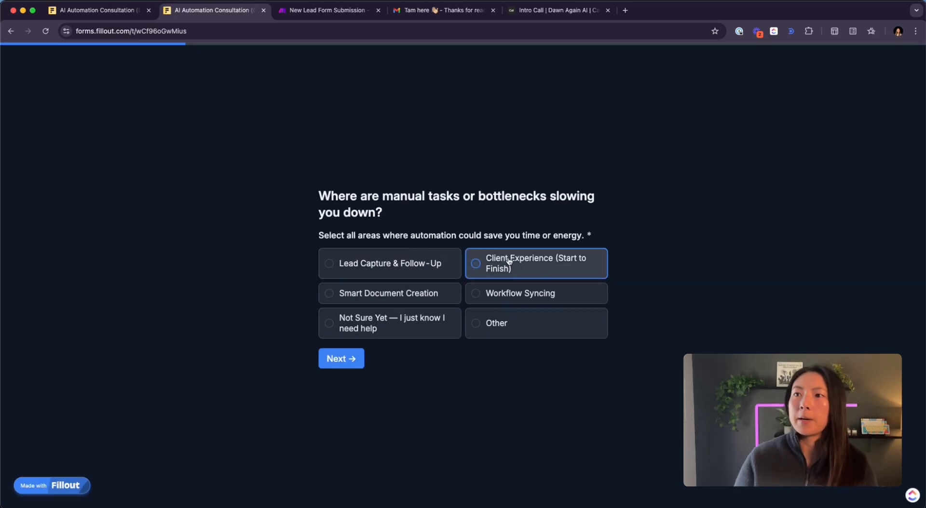
left_click(352, 359)
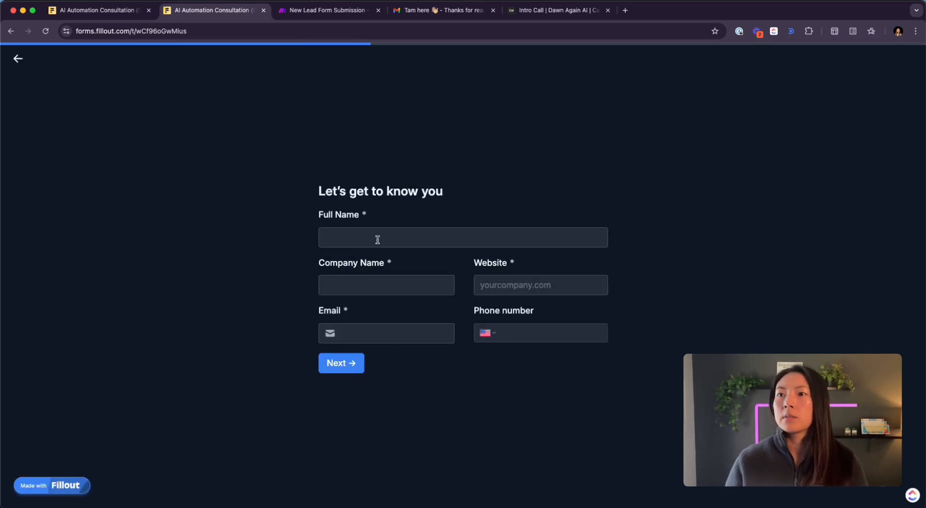
- Fill in the test lead's full name, company name, website and email address
left_click(388, 237)
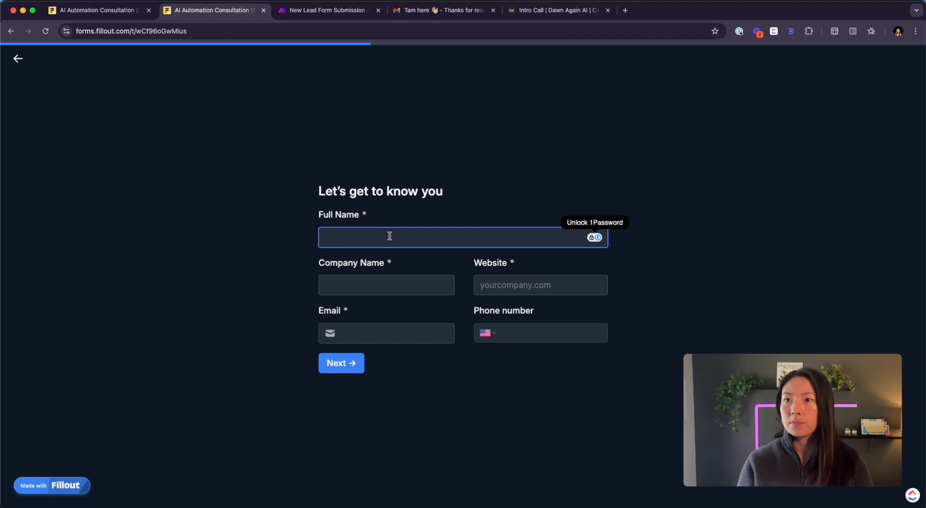
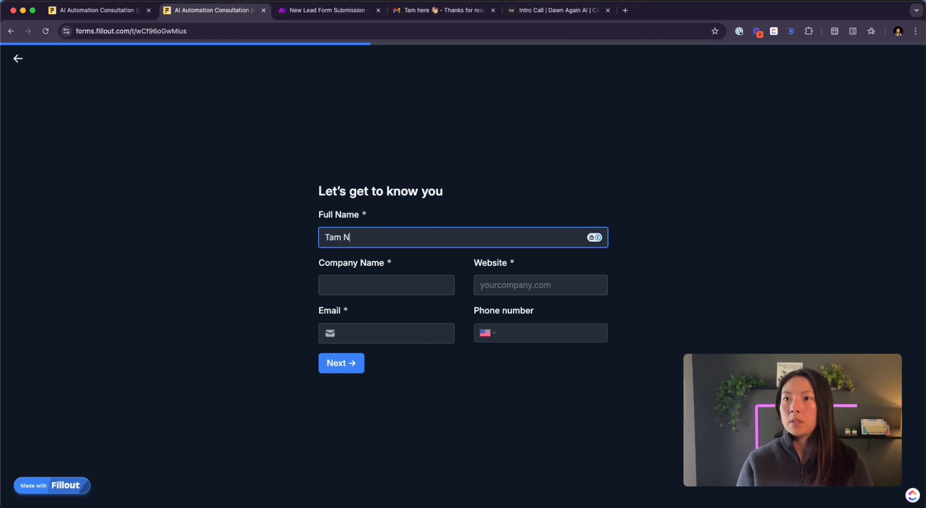
key("Tab")
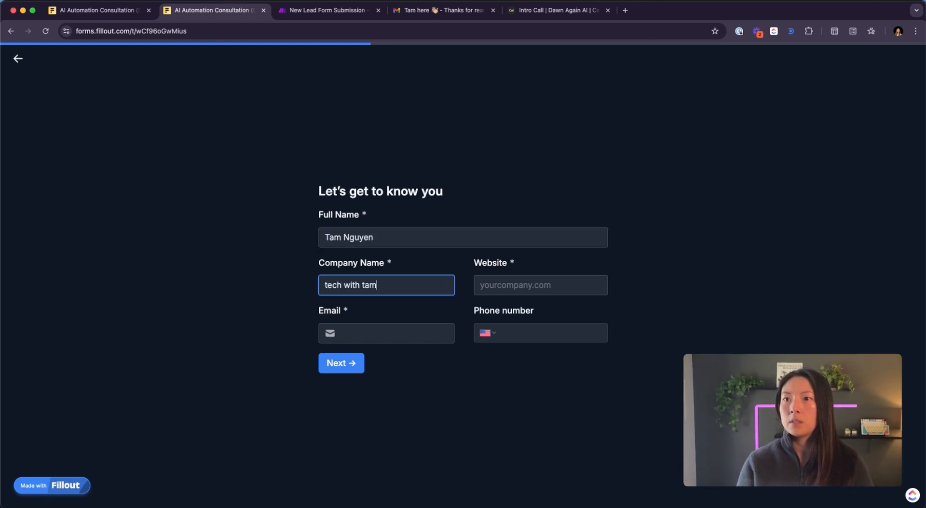
key("Tab")
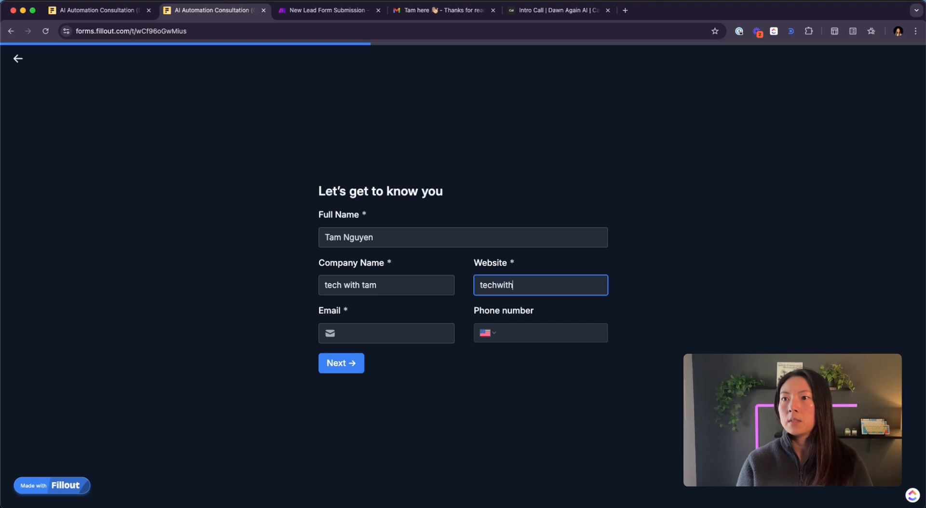
key("Tab")
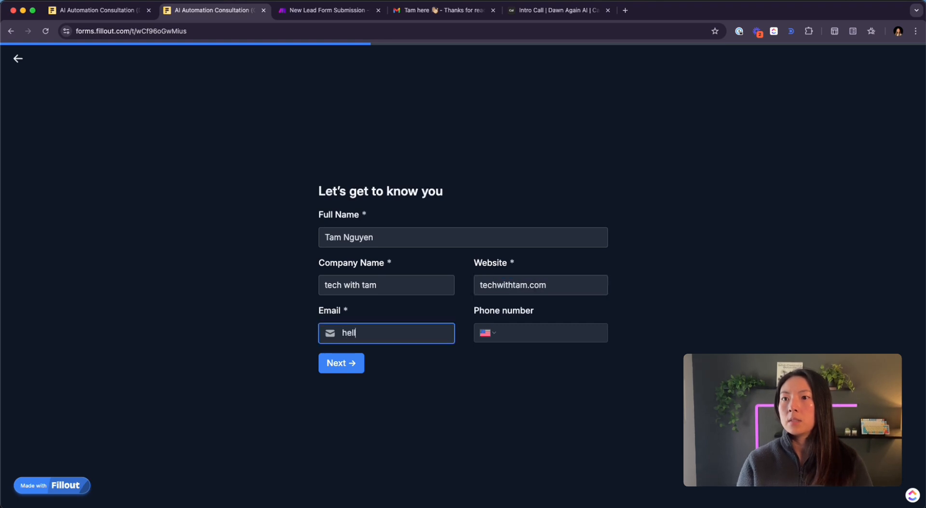
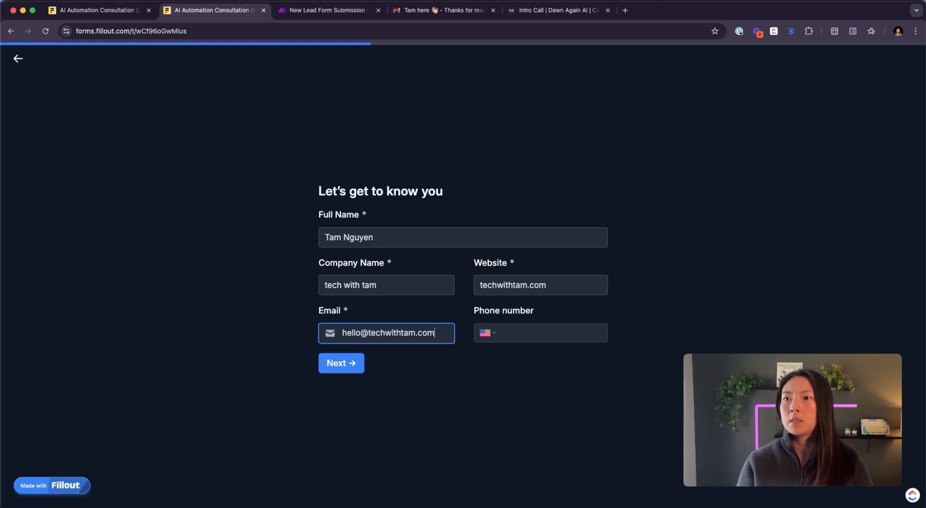
key("Tab")
- Answer 'need help reducing misaligned client calls', accept the $3K budget, submit, and return to Make
left_click(338, 361)
left_click(413, 285)
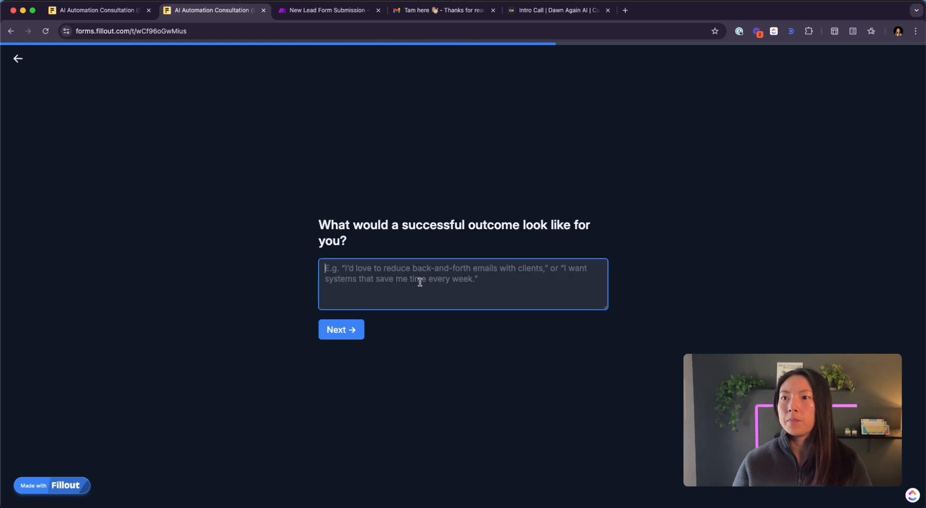
type("need help reducing ")
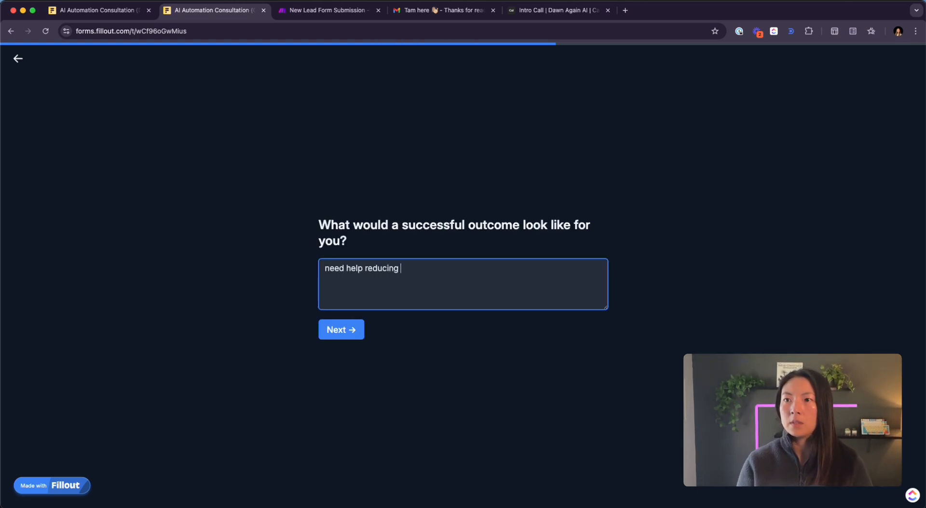
type("mis")
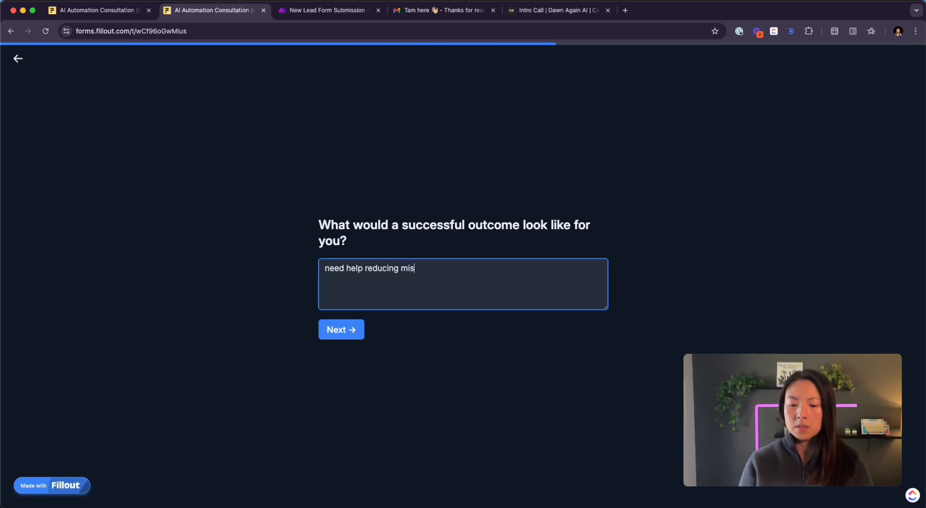
type("aligned client calls")
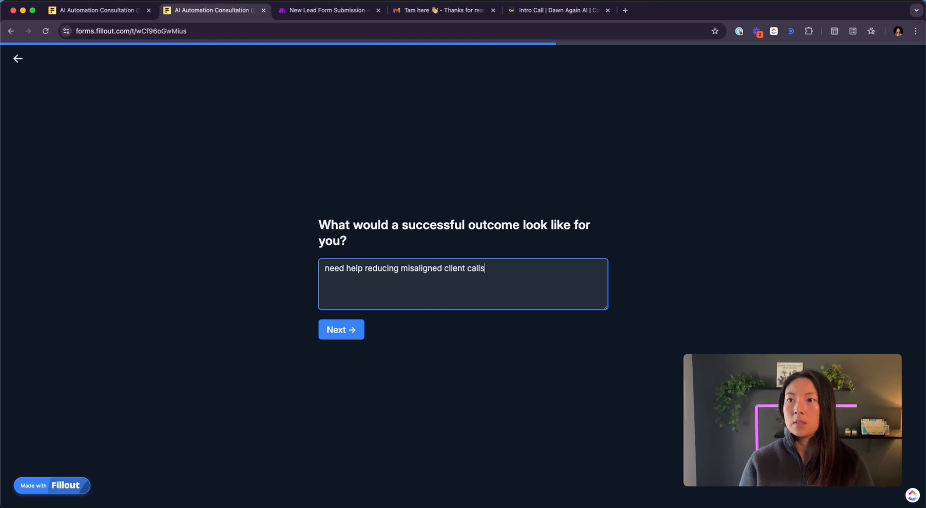
left_click(351, 333)
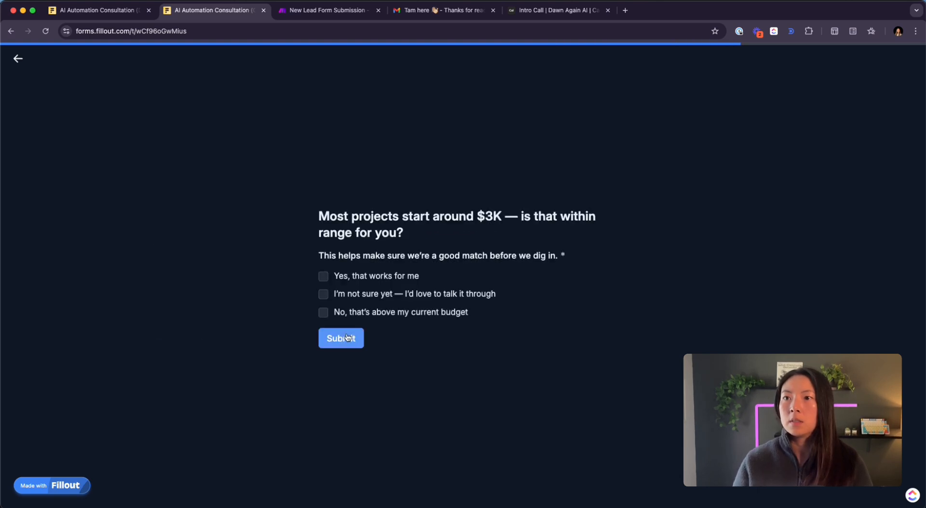
left_click(323, 277)
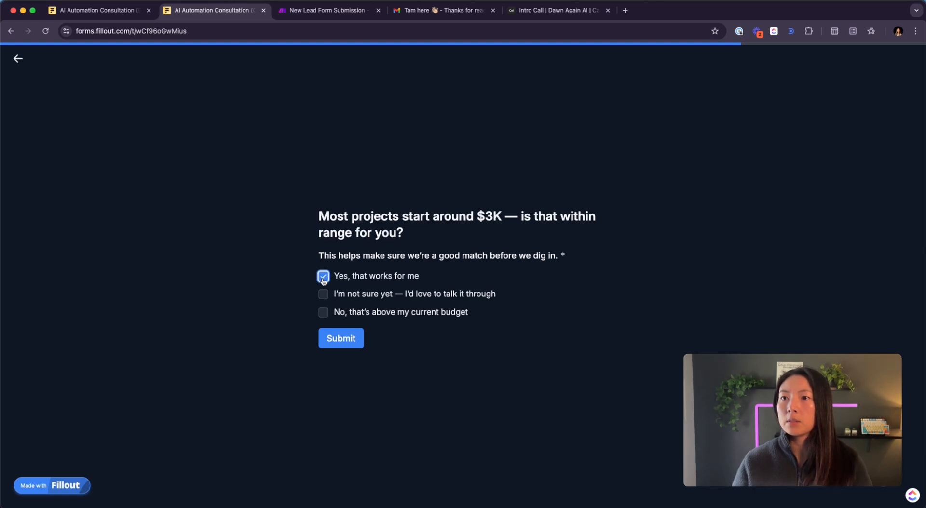
left_click(334, 340)
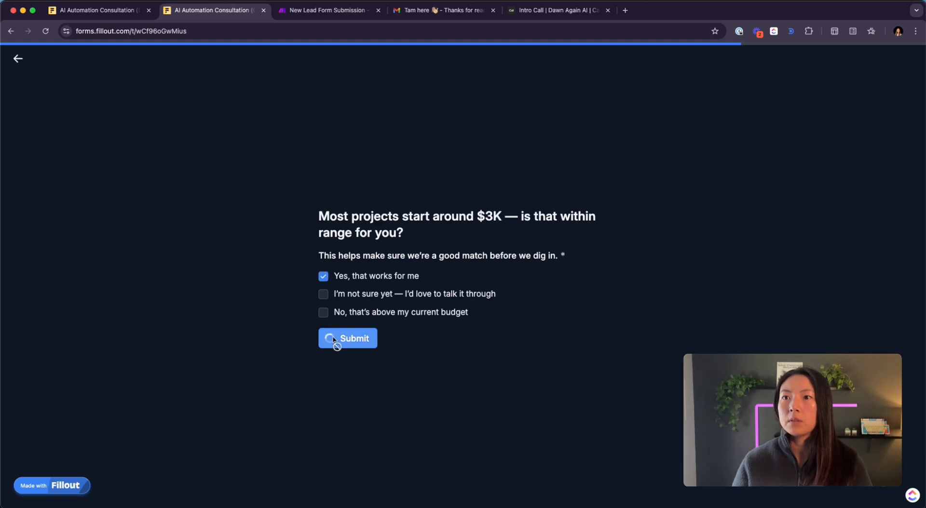
left_click(328, 10)
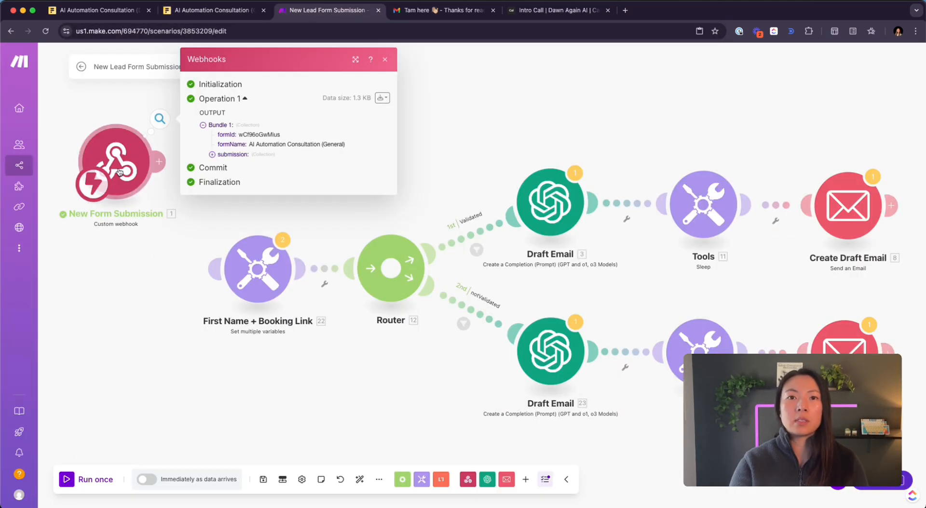
- Expand the webhook output's submission, questions array, and question items 7 and 8
left_click(213, 155)
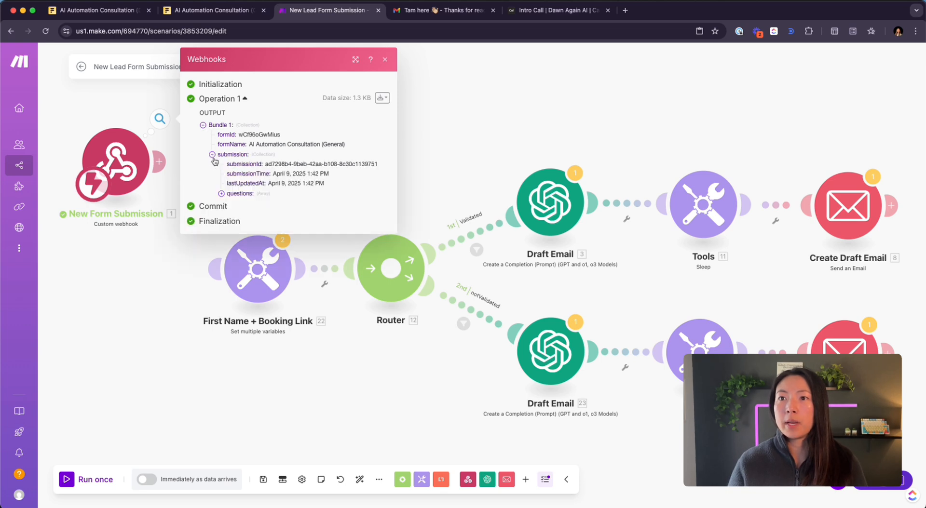
left_click(229, 194)
left_click(231, 274)
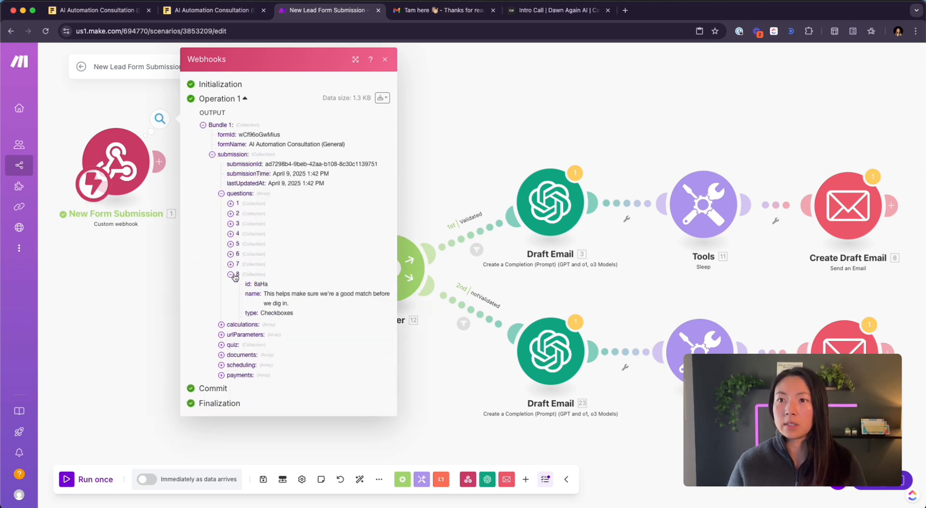
left_click(231, 265)
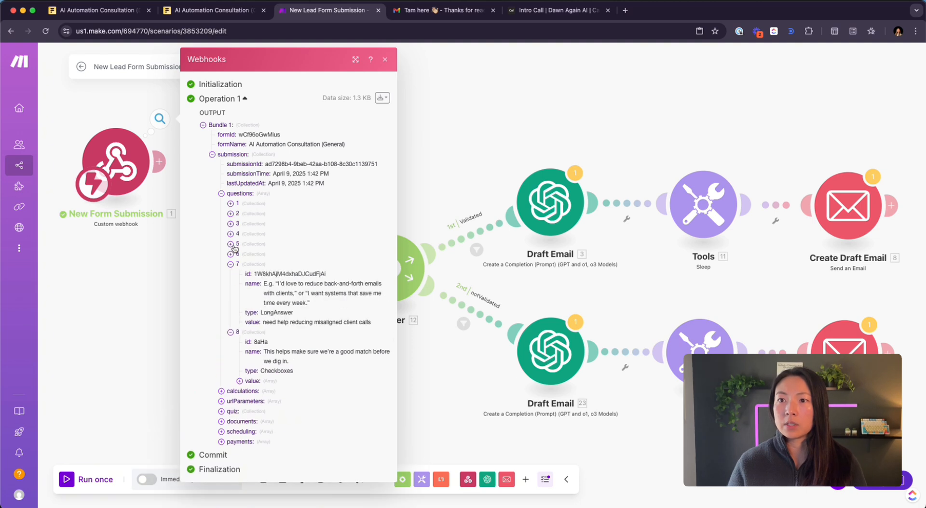
- Show the output bundle as raw JSON, select all of it, and close the panels
left_click(382, 98)
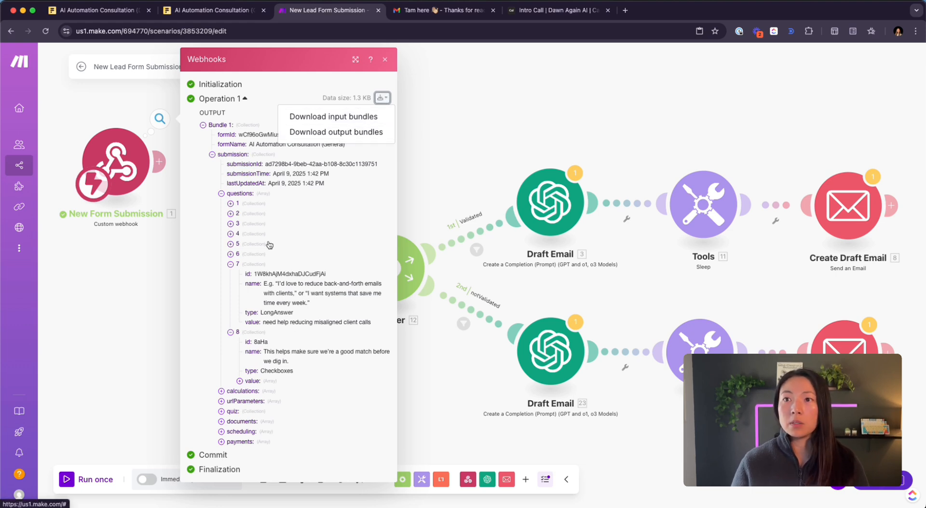
left_click(368, 132)
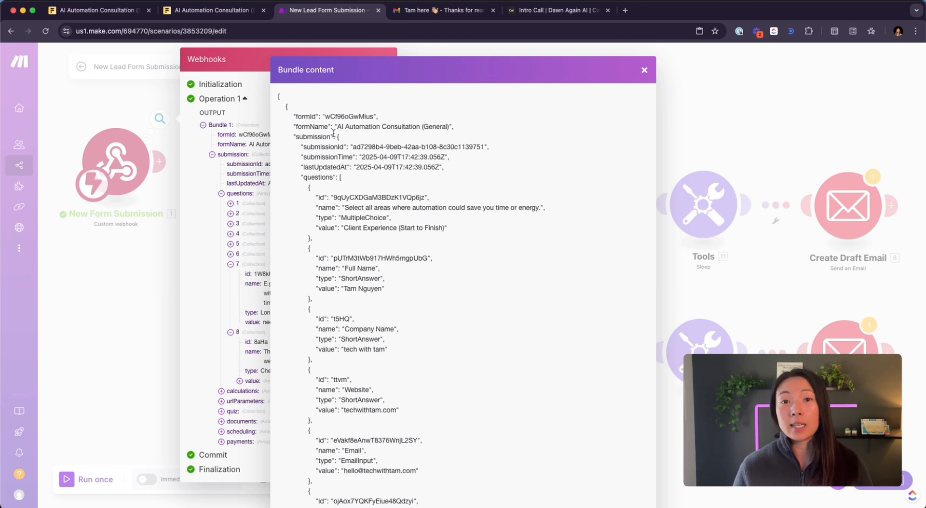
scroll(333, 133, "down", 10)
left_click_drag(283, 446, 292, 100)
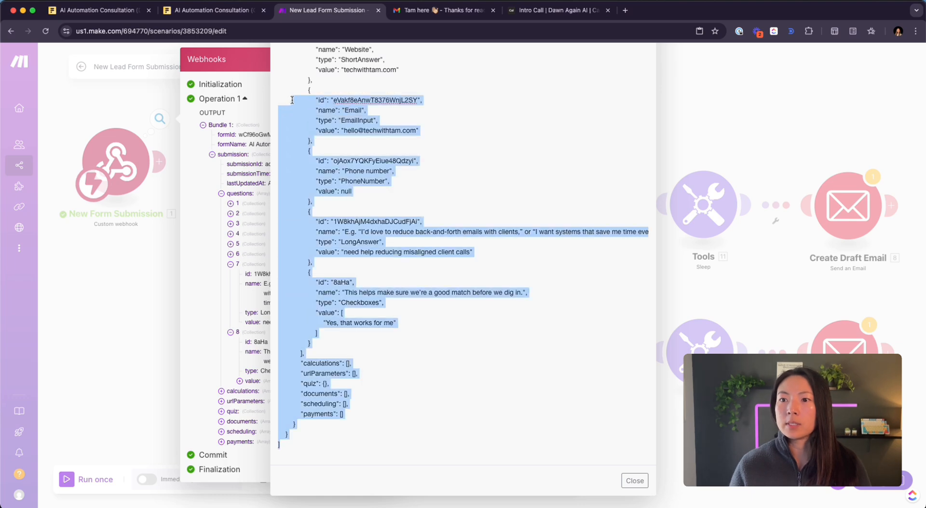
left_click(353, 225)
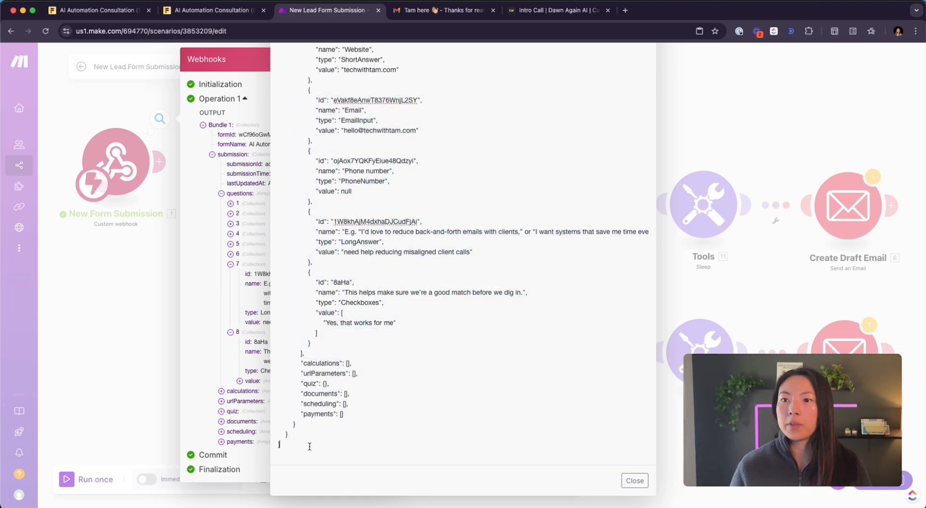
left_click_drag(309, 446, 299, 2)
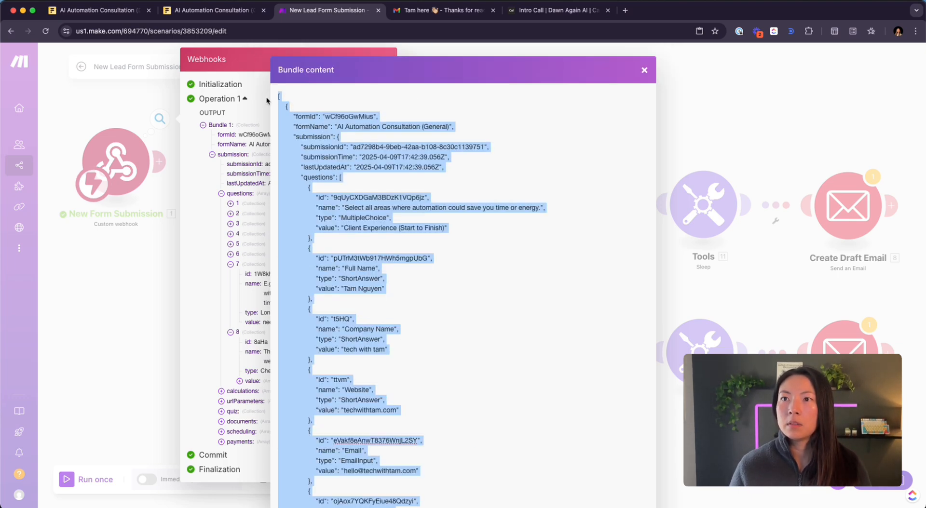
left_click(643, 71)
left_click(144, 341)
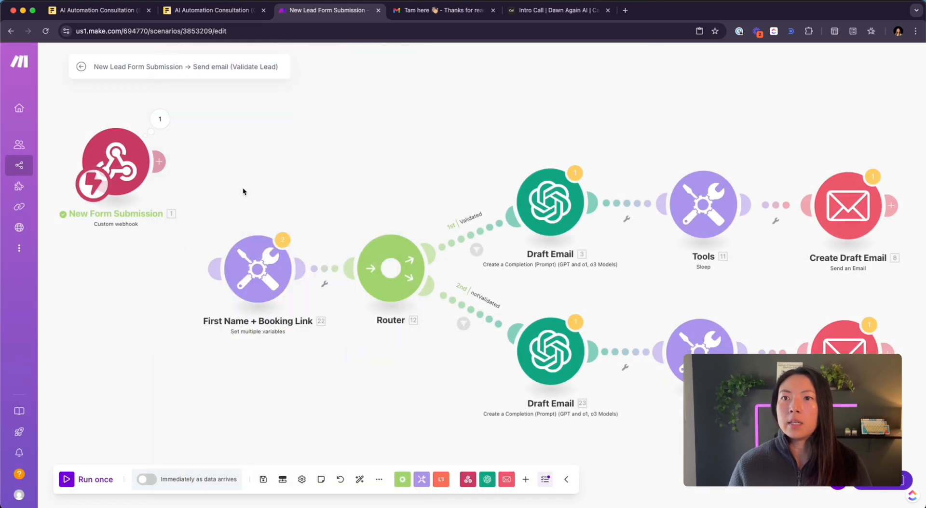
- Place an unconnected JSON Parse JSON module on the canvas via a 'json' search
double_click(112, 291)
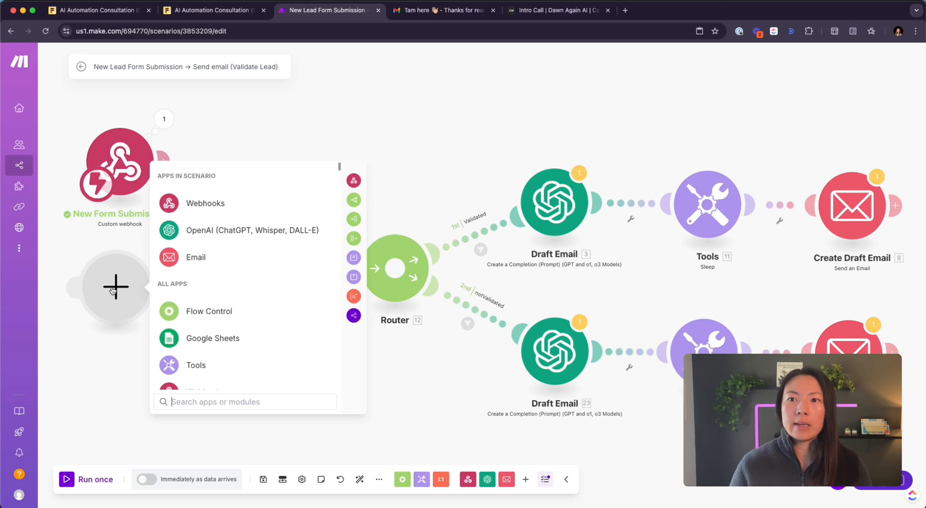
type("json")
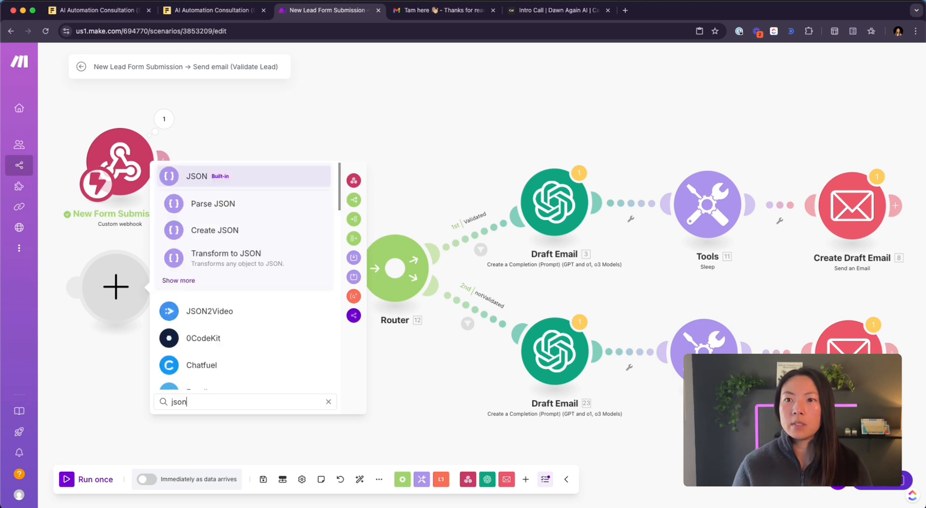
left_click(227, 212)
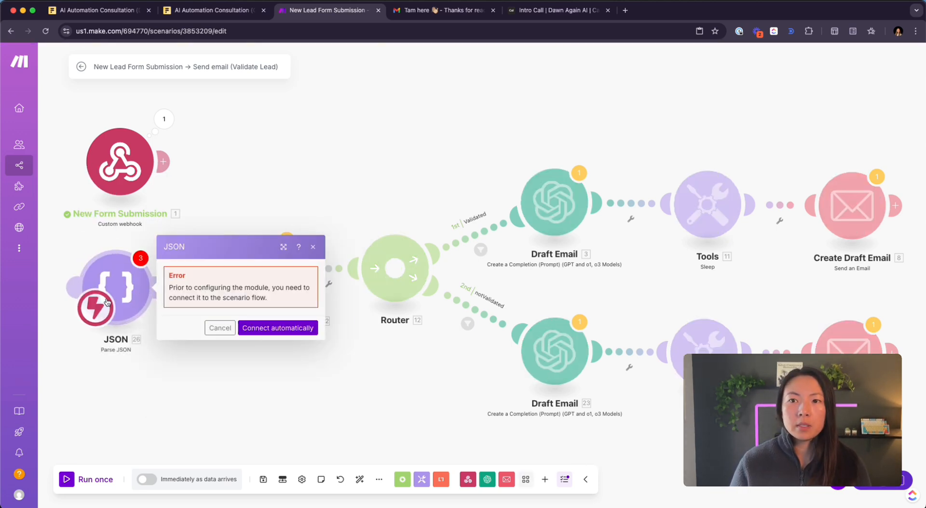
- Paste the copied submission JSON into the Parse JSON module's string and save it
left_click_drag(107, 302, 107, 303)
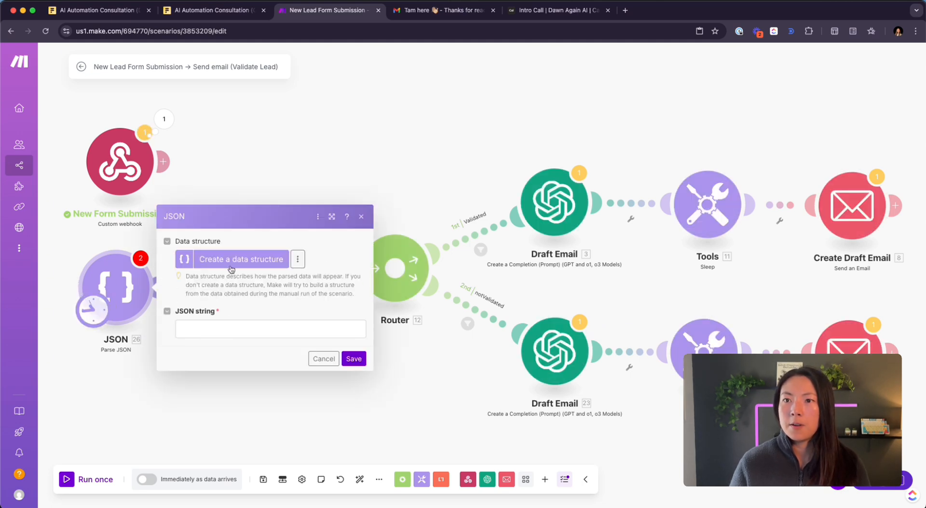
left_click(225, 327)
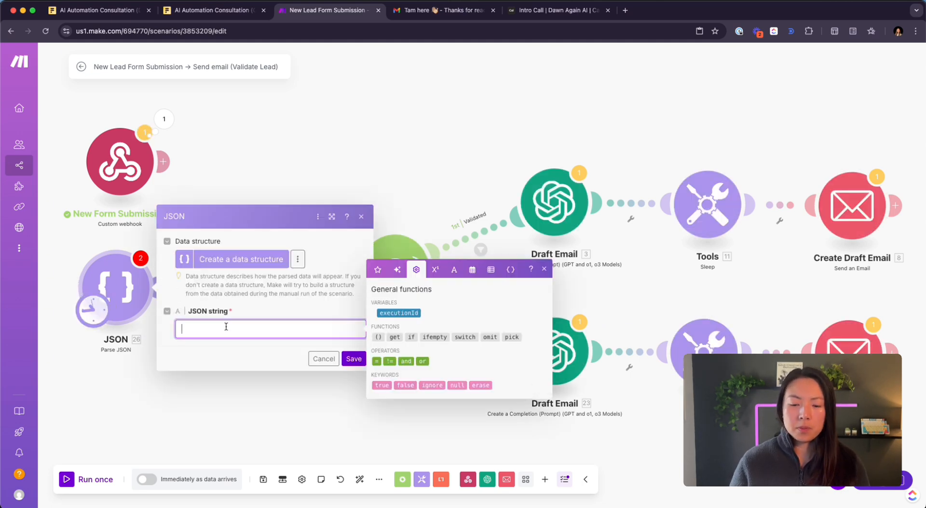
key("super+v")
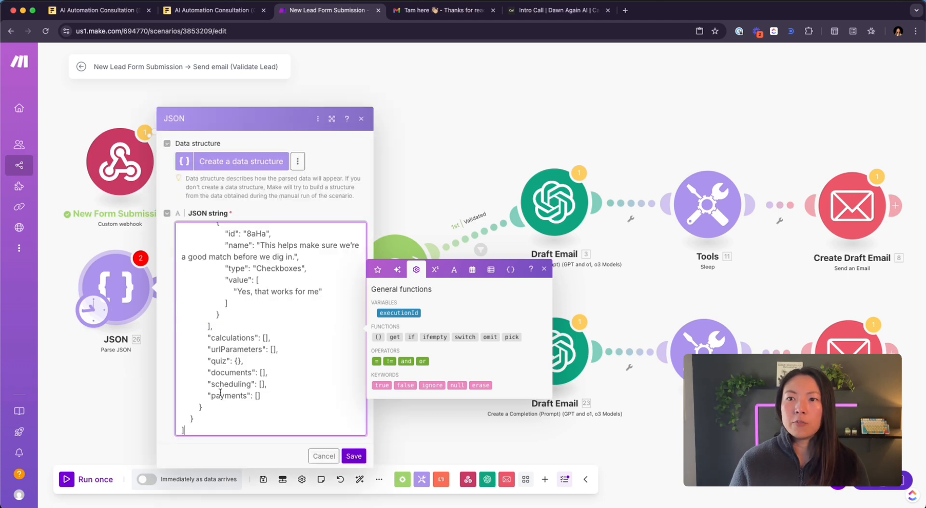
scroll(220, 393, "up", 15)
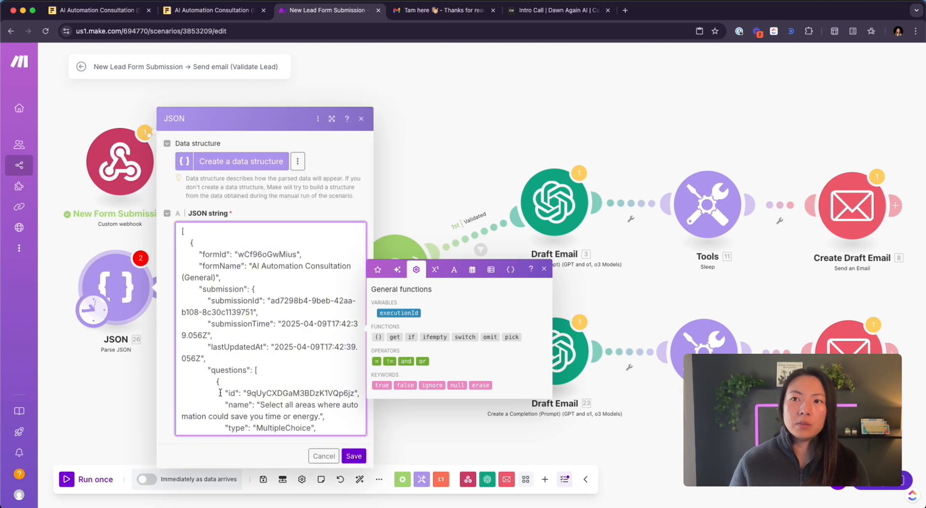
scroll(220, 393, "down", 15)
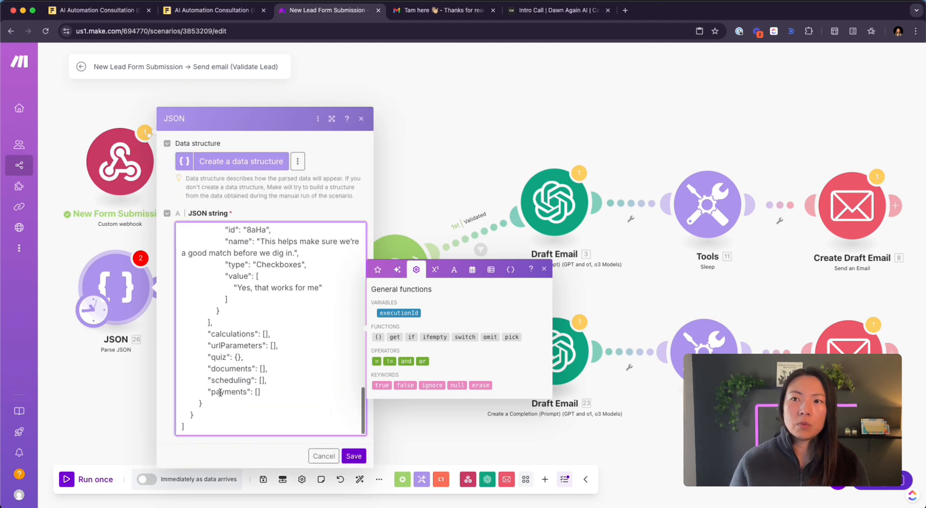
left_click(352, 457)
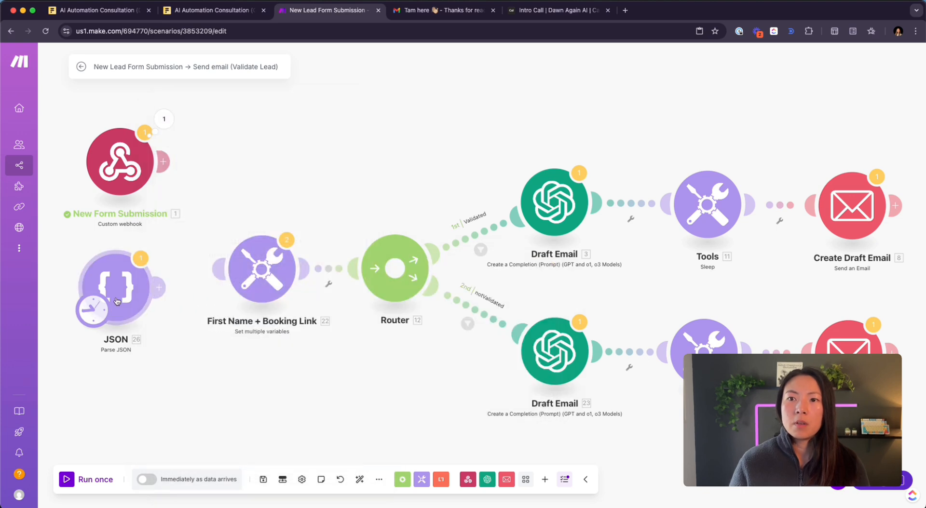
- Rearrange the JSON and New Form Submission modules on the canvas and run the scenario once
left_click_drag(120, 289, 120, 292)
left_click_drag(122, 166, 116, 124)
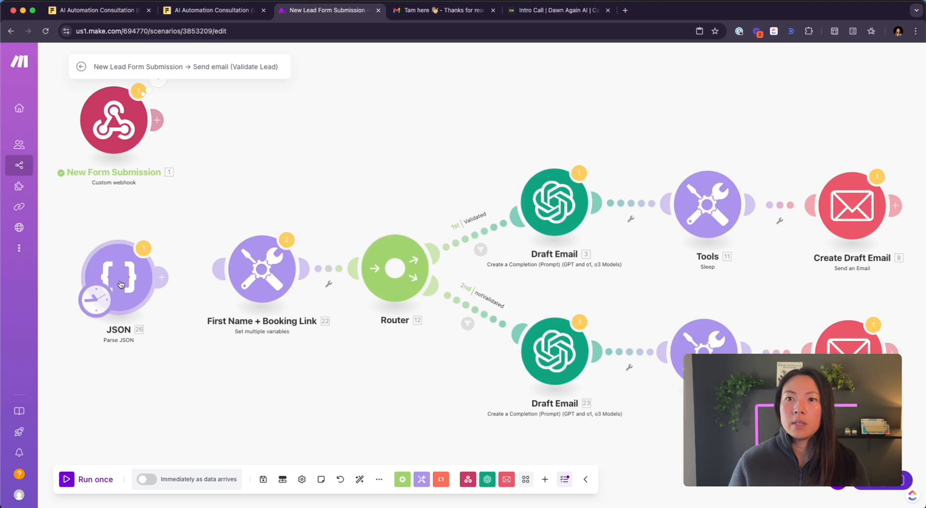
mouse_move(108, 284)
left_mouse_down()
mouse_move(124, 275)
mouse_move(124, 283)
left_mouse_up()
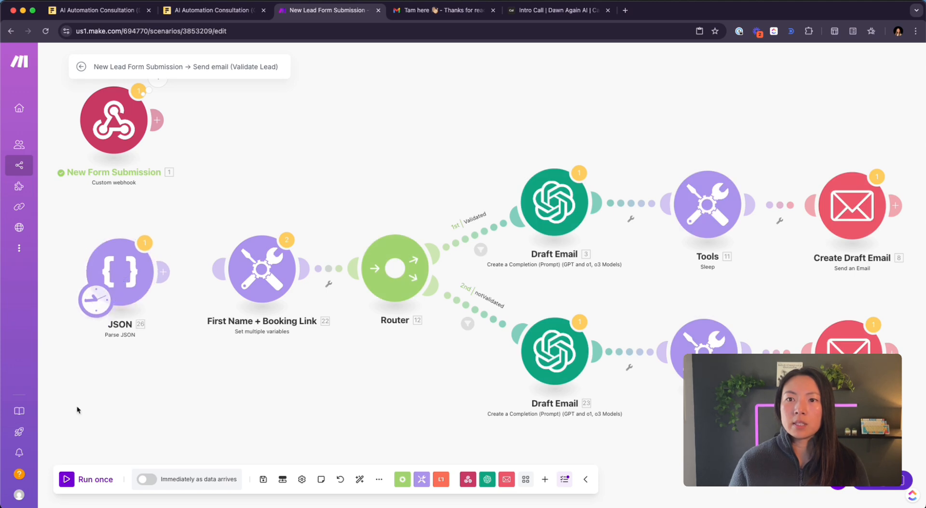
left_click(63, 478)
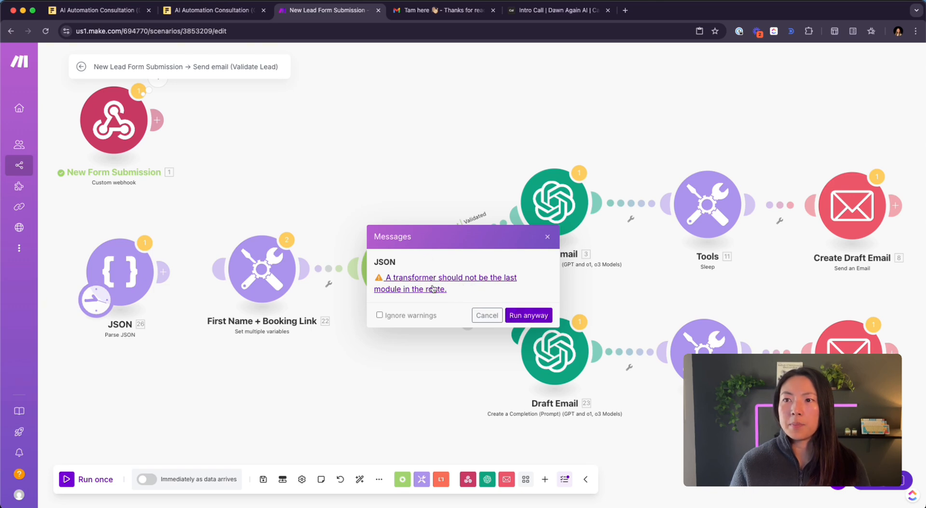
- Run despite the warning and inspect the submission's questions array in the JSON output
left_click(528, 315)
left_click(146, 264)
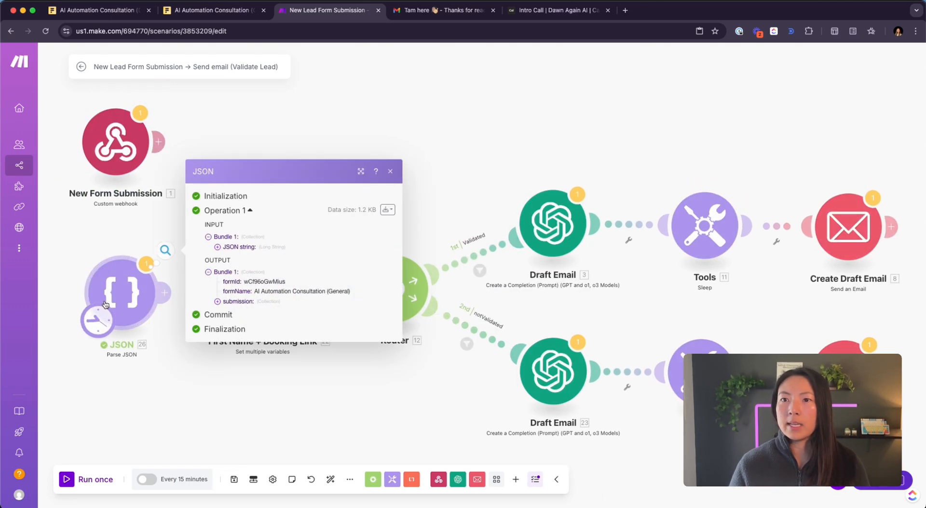
left_click(218, 303)
left_click(227, 322)
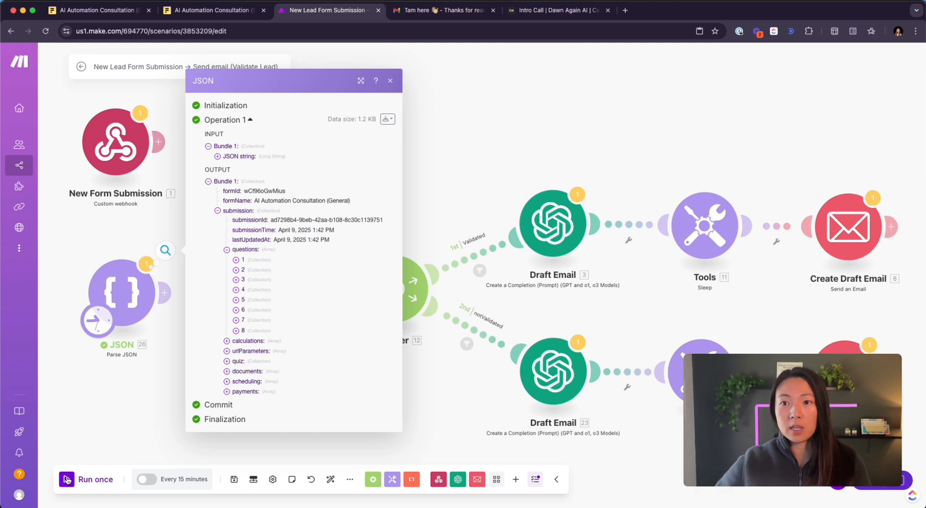
left_click(170, 390)
- Move the JSON module below the routes and link New Form Submission to First Name + Booking Link
left_click_drag(135, 307, 136, 301)
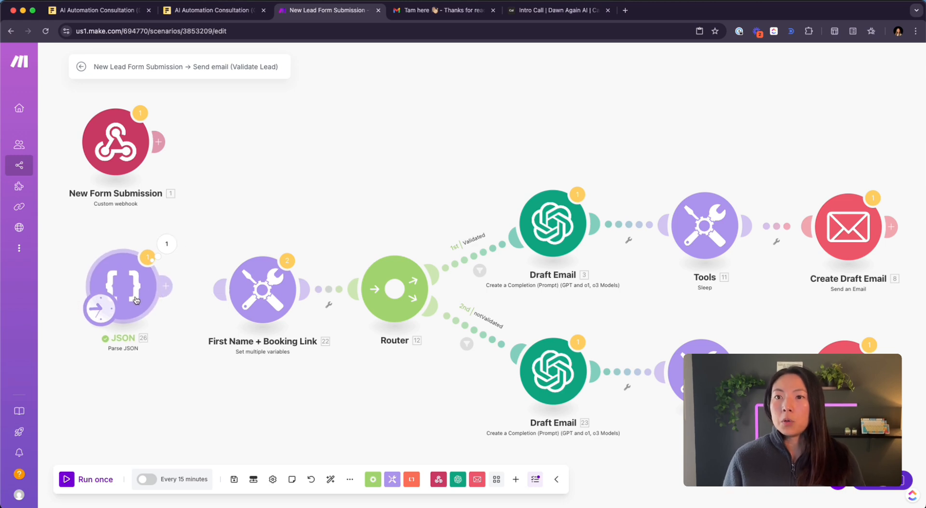
left_click(177, 287)
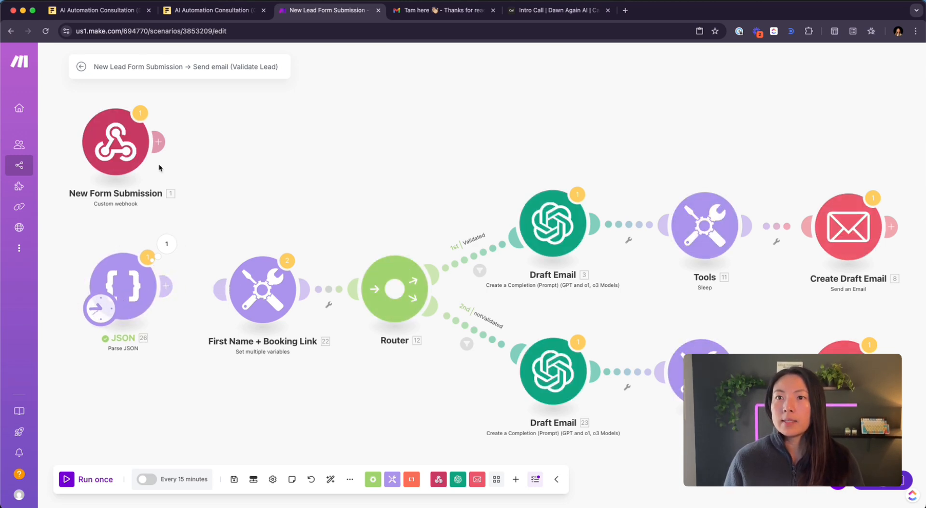
scroll(83, 371, "down", 1)
scroll(82, 371, "down", 1)
scroll(183, 205, "down", 5)
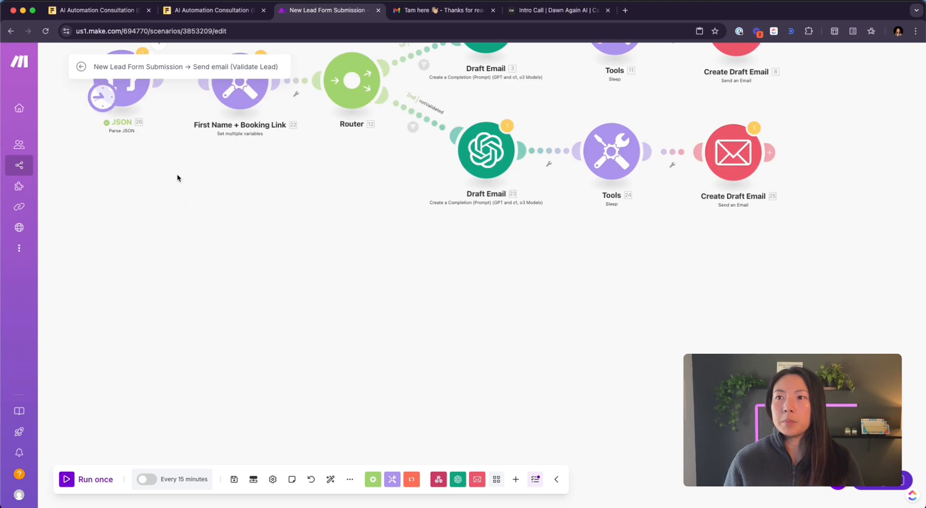
left_click_drag(130, 107, 130, 325)
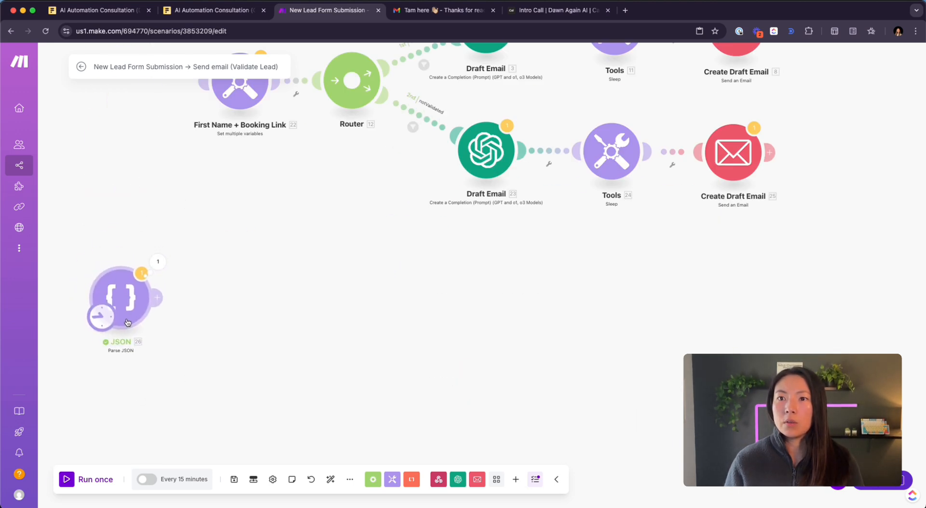
scroll(266, 278, "up", 3)
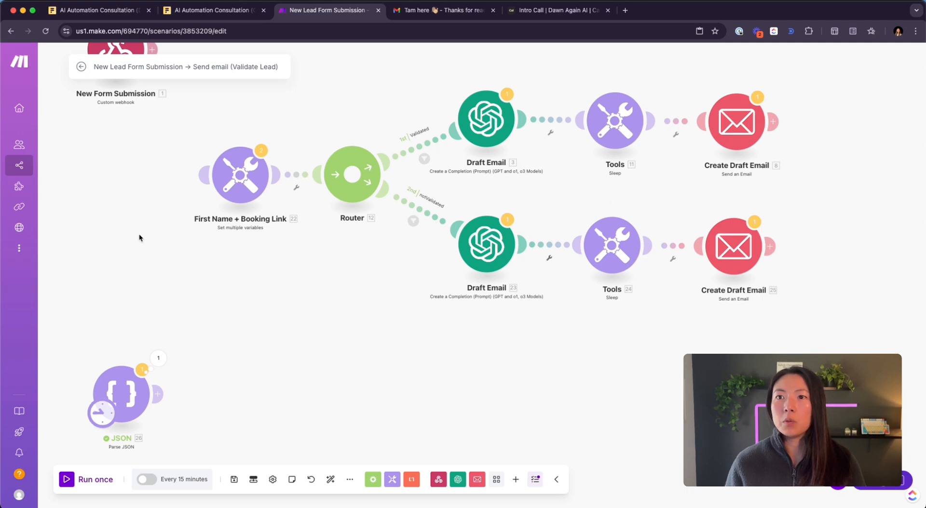
scroll(140, 238, "up", 2)
left_click_drag(121, 103, 236, 218)
left_click_drag(287, 362, 284, 276)
- Review the first_name and booking_link variable names in First Name + Booking Link
left_click(252, 162)
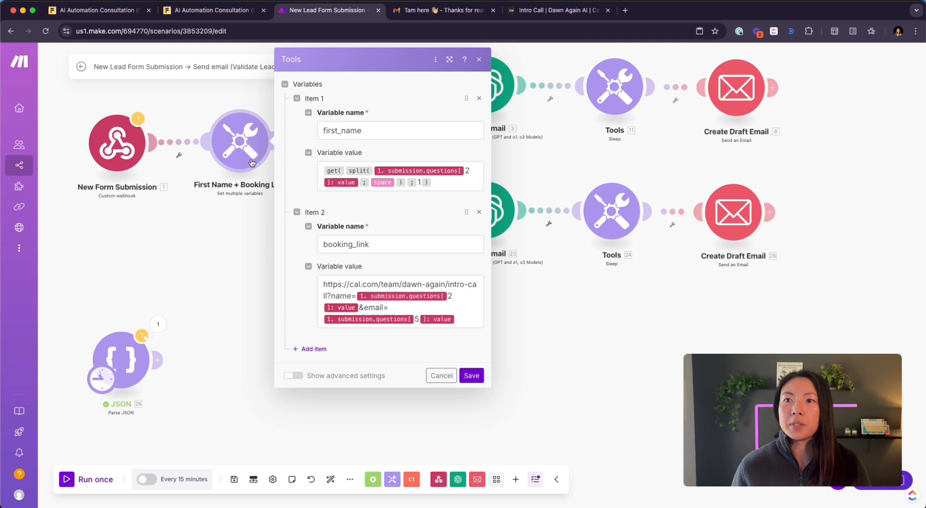
left_click_drag(361, 130, 302, 126)
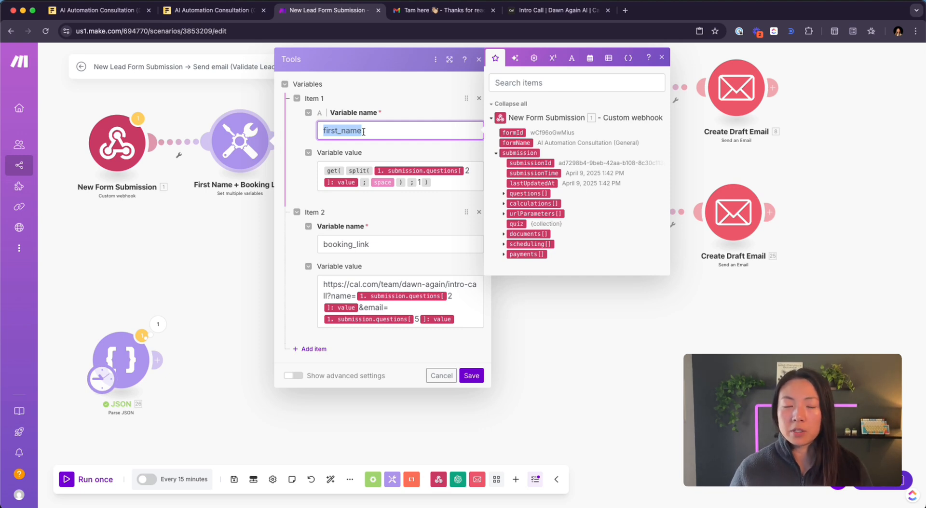
left_click(393, 247)
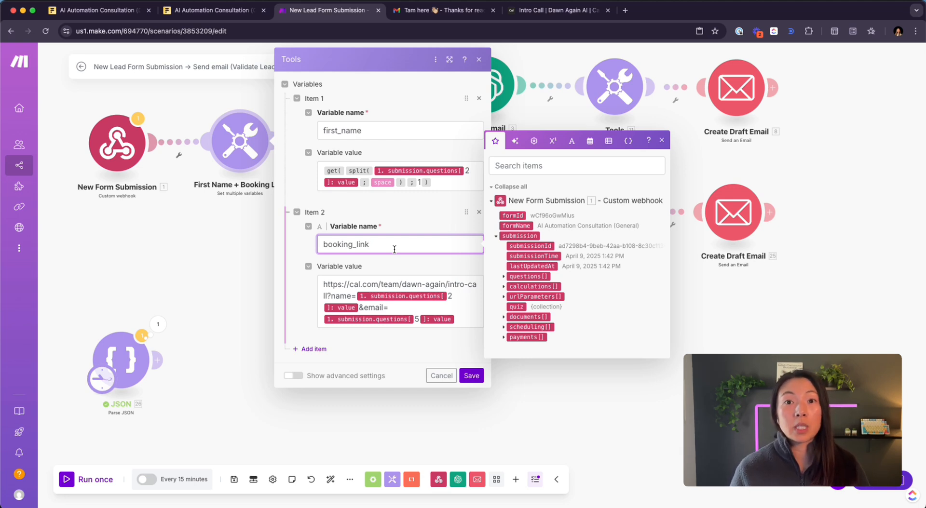
- Open the settings of the Validated route's Create Draft Email module
left_click(754, 102)
left_click(225, 156)
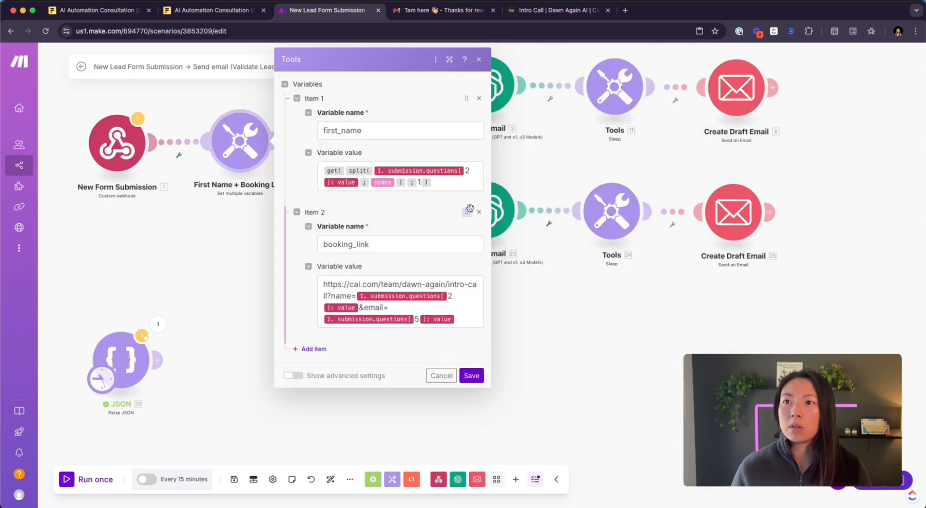
left_click(720, 110)
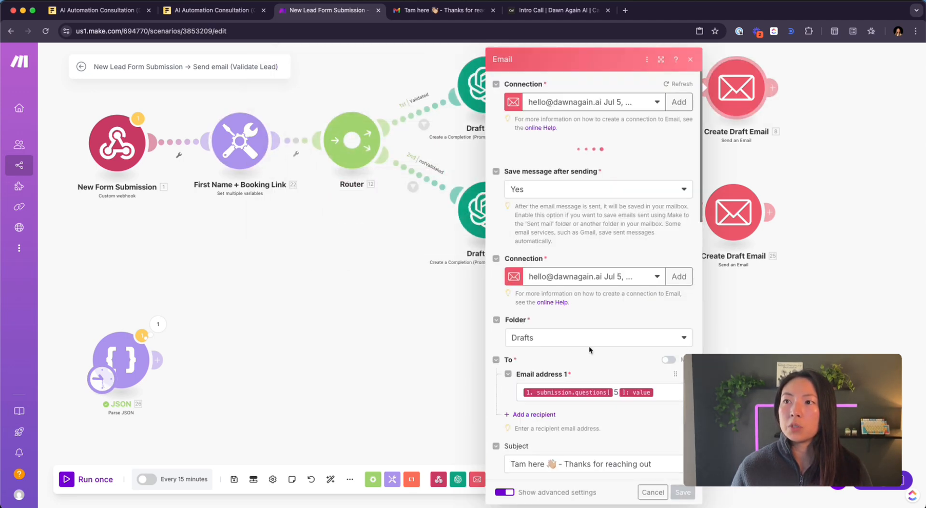
- Check that the draft email Content greets by first_name and links booking_link, then close it
scroll(590, 285, "down", 6)
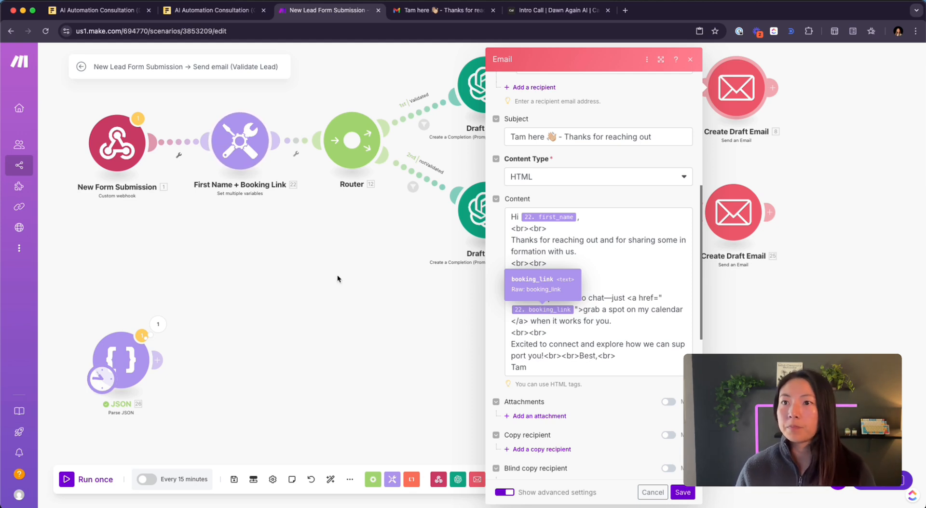
left_click(302, 370)
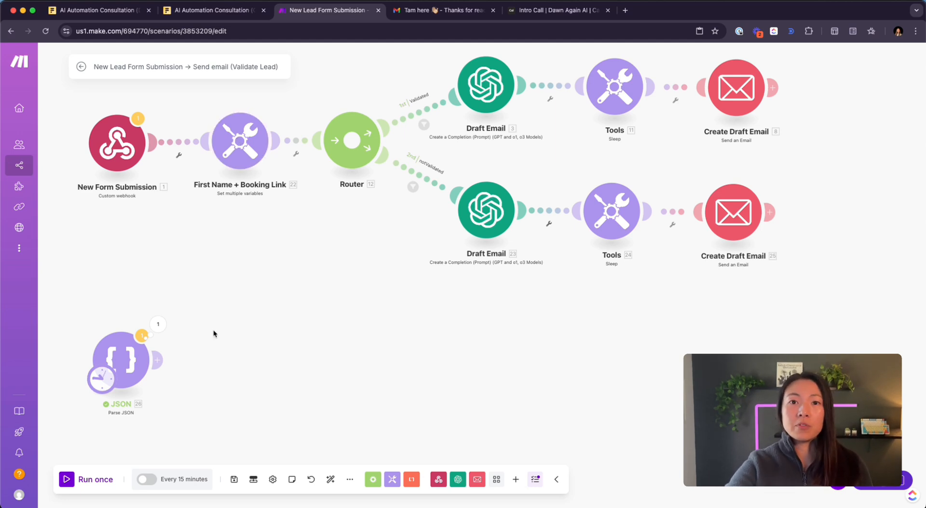
- Add a Tools Set multiple variables module after JSON, mapping first_name to questions[].value[], and save
left_click(163, 359)
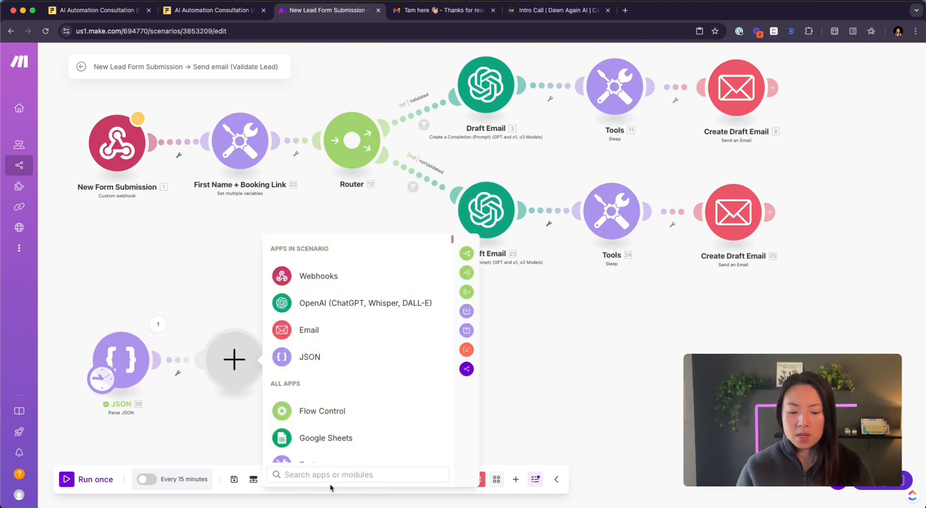
type("set")
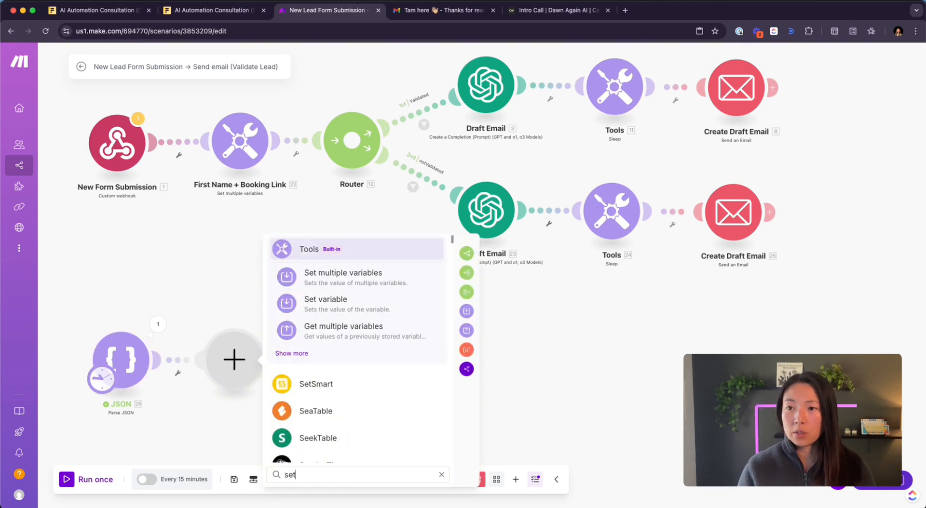
left_click(380, 278)
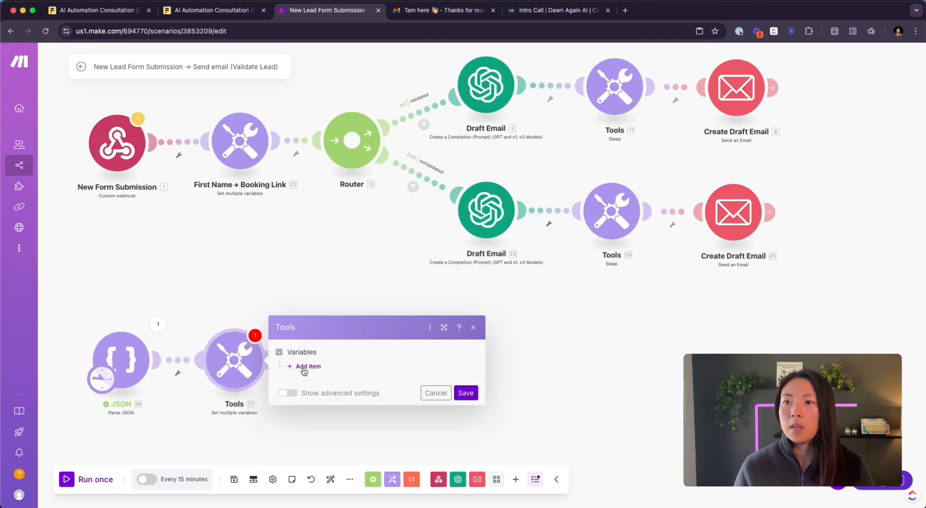
left_click(306, 366)
left_click(341, 346)
type("first")
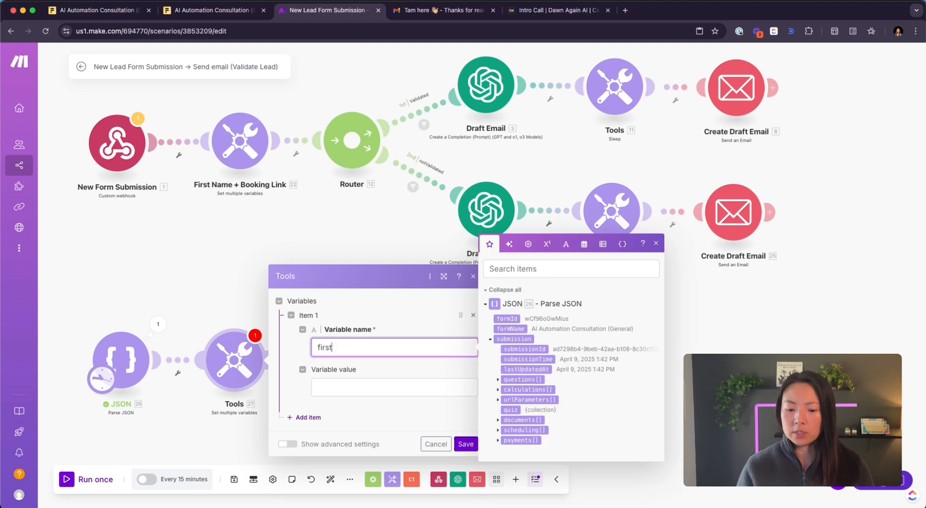
type("_a")
type("name")
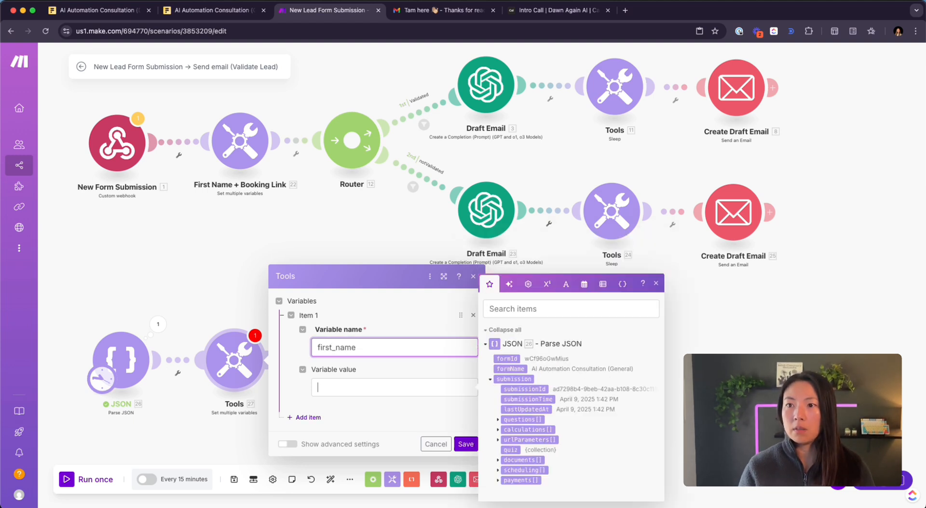
key("Tab")
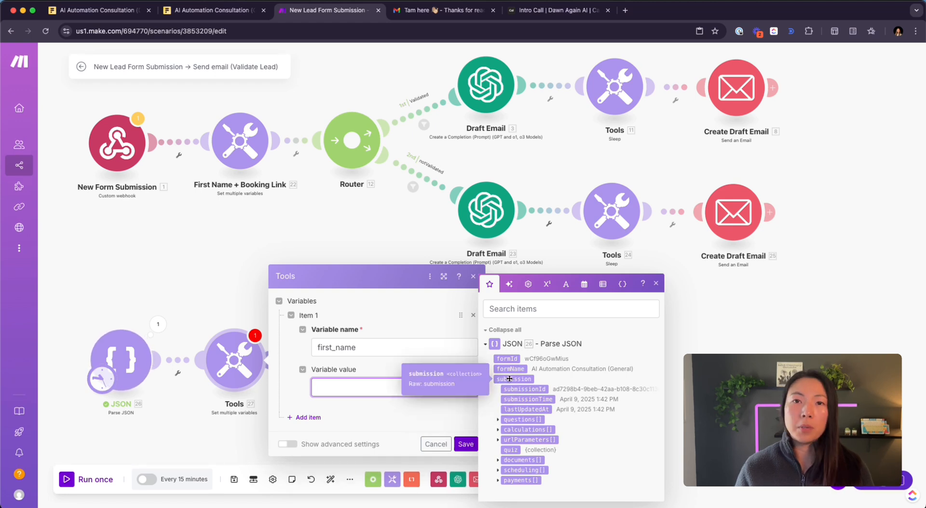
left_click(496, 421)
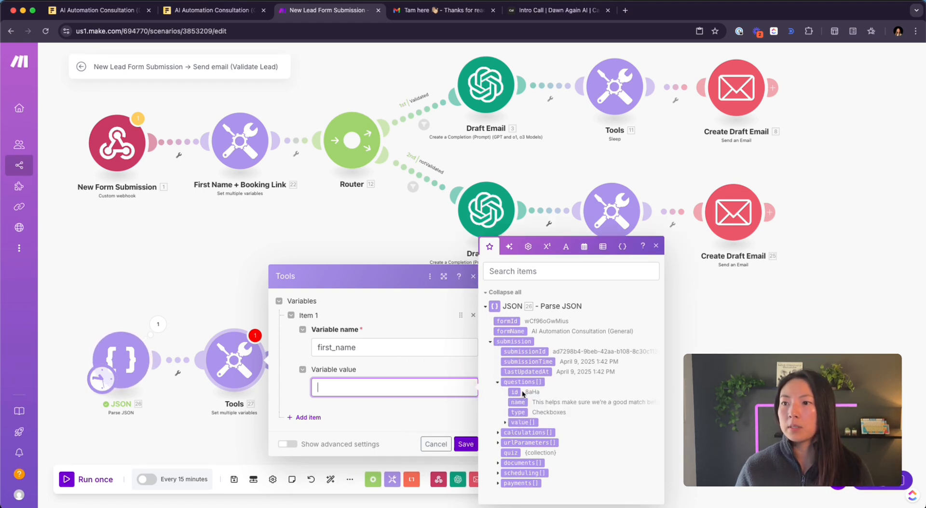
left_click(504, 423)
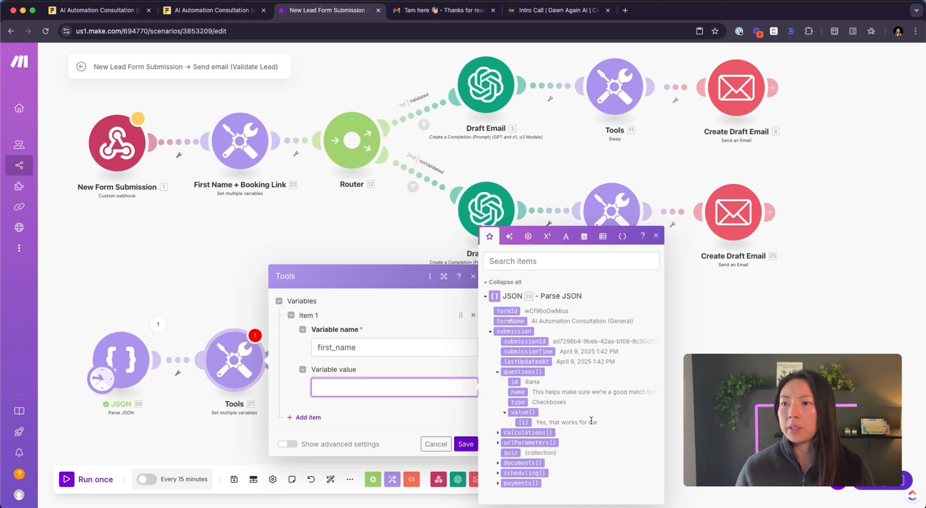
left_click(519, 423)
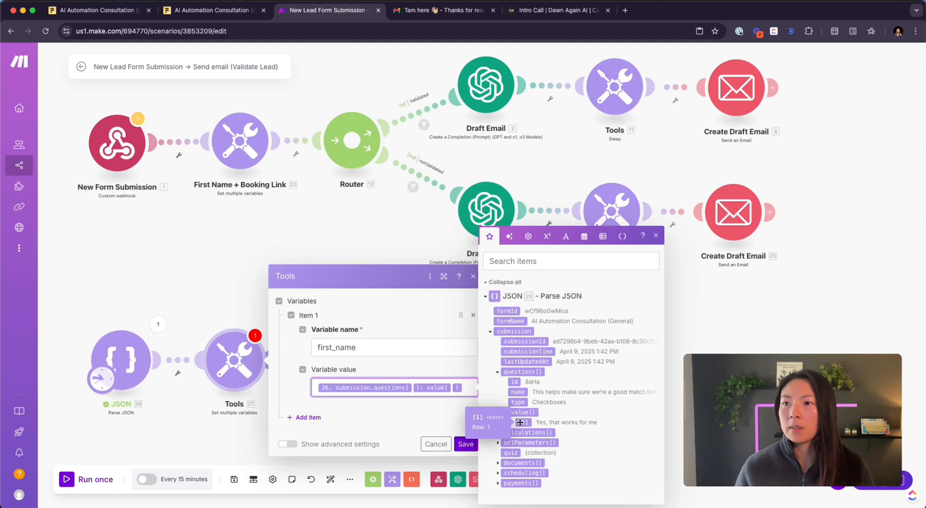
left_click(469, 449)
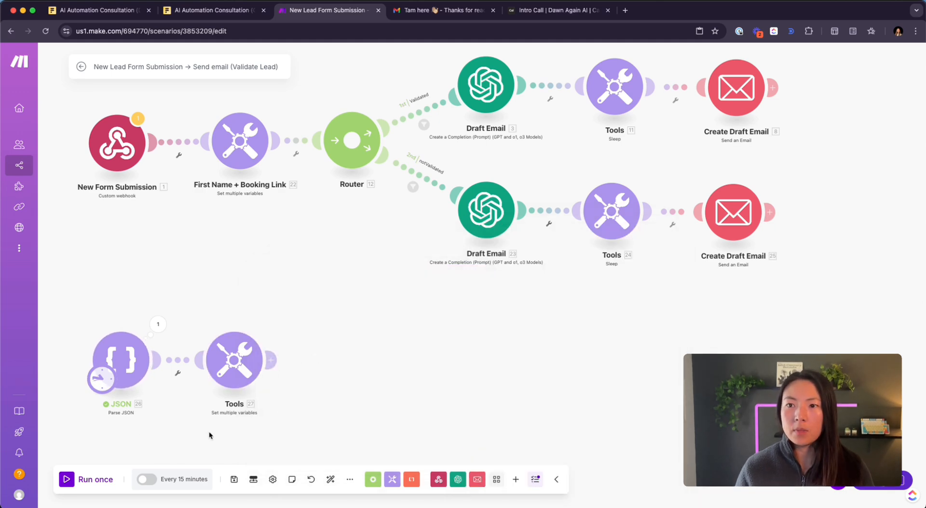
left_click(67, 480)
left_click(322, 365)
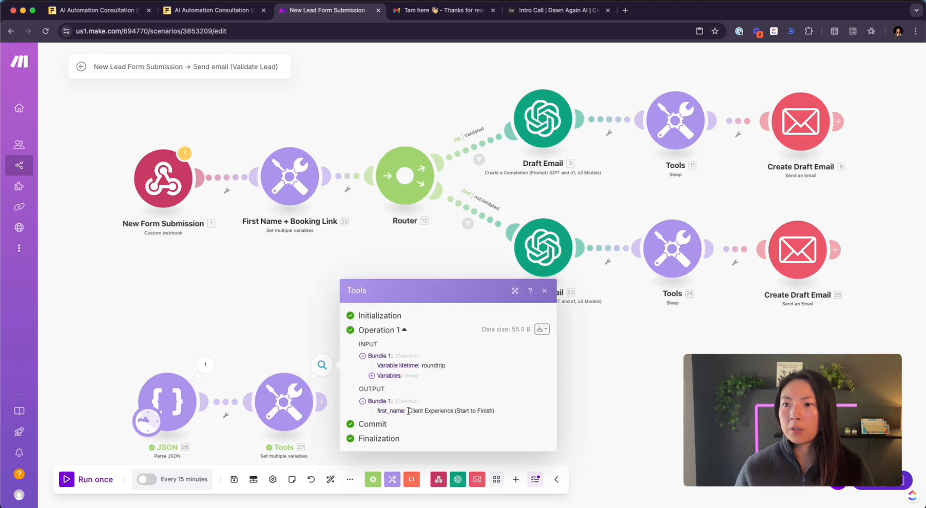
left_click_drag(408, 410, 503, 414)
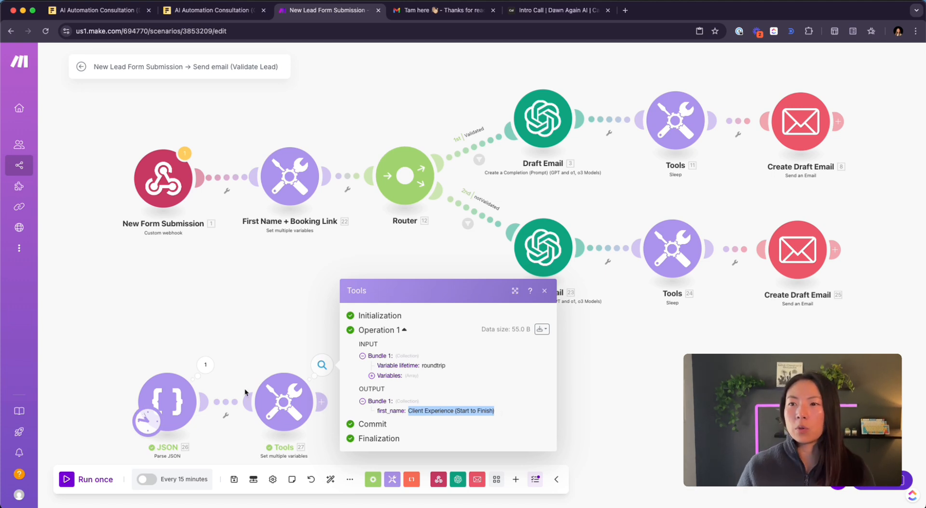
left_click(205, 366)
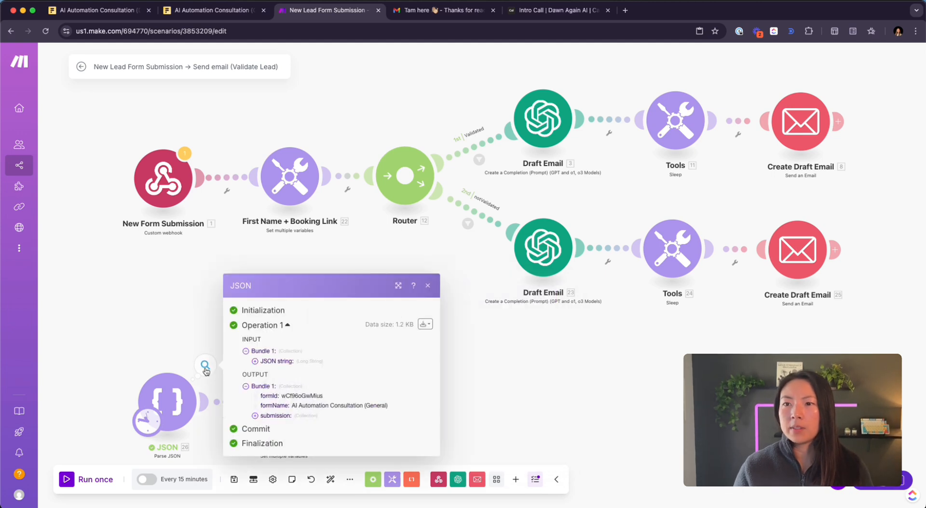
left_click(255, 415)
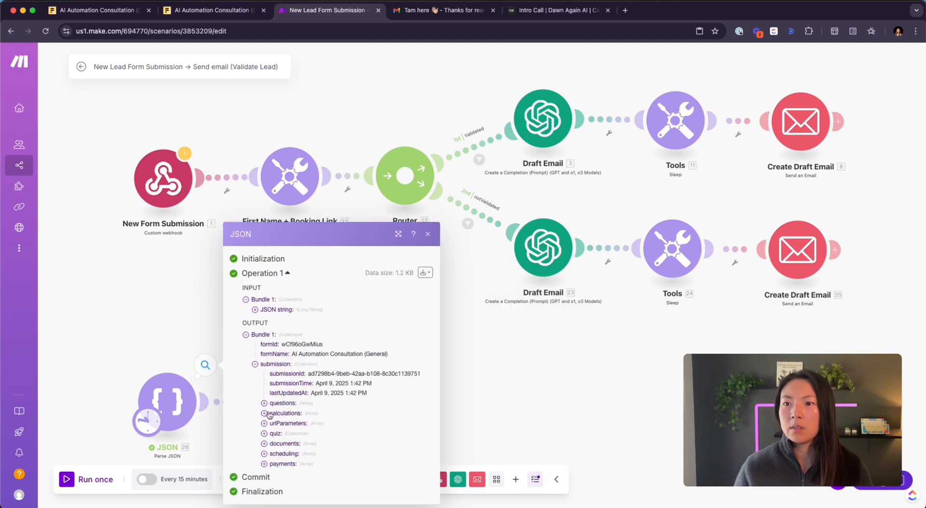
left_click(264, 413)
left_click(264, 395)
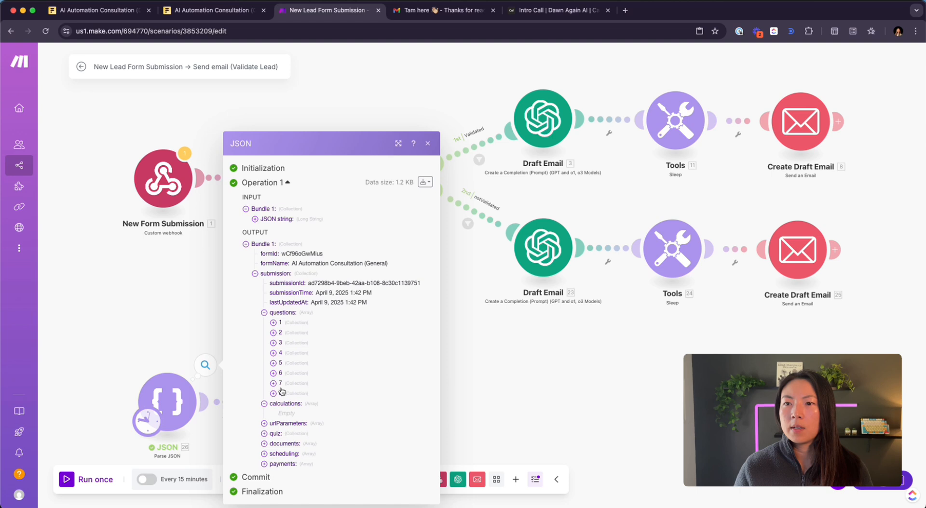
left_click(274, 322)
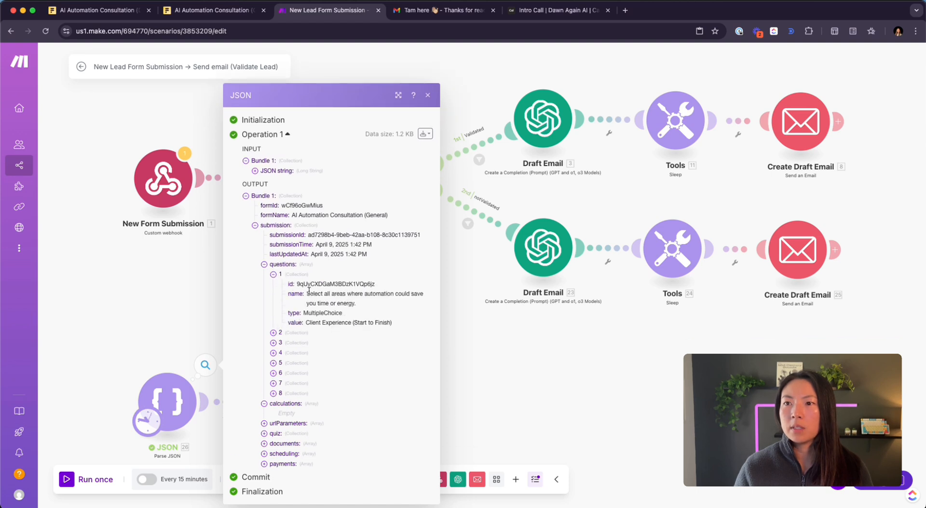
left_click_drag(307, 292, 365, 310)
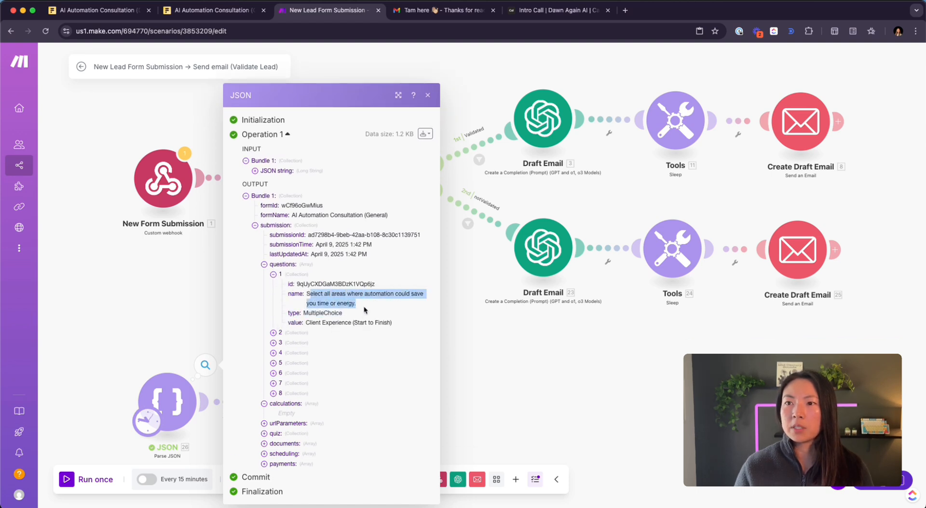
left_click_drag(308, 322, 390, 323)
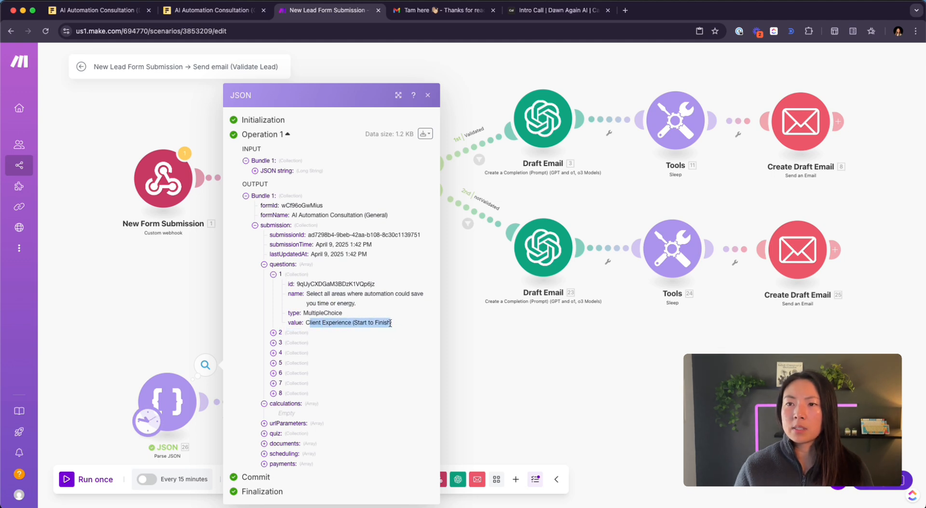
left_click(273, 333)
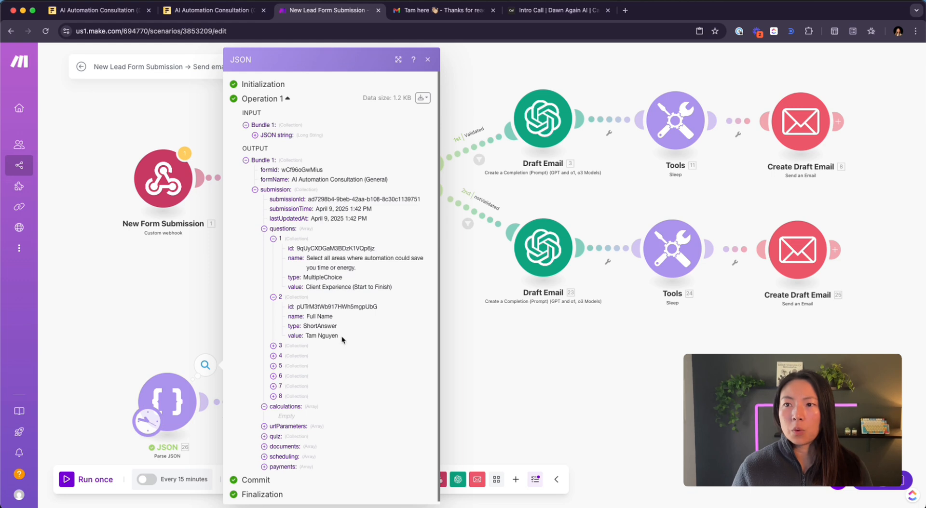
left_click_drag(341, 336, 328, 316)
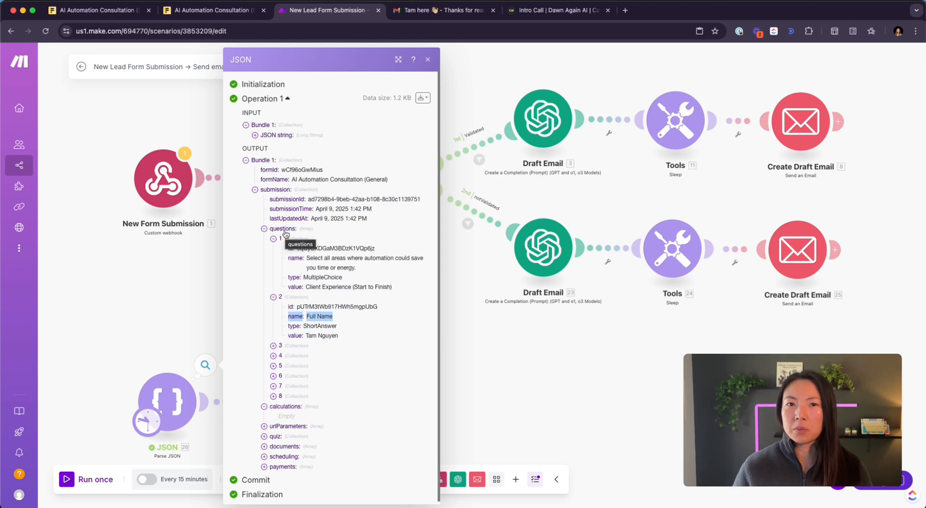
- Set the first_name mapping's questions[] index to 2 and save the Tools module
left_click(152, 329)
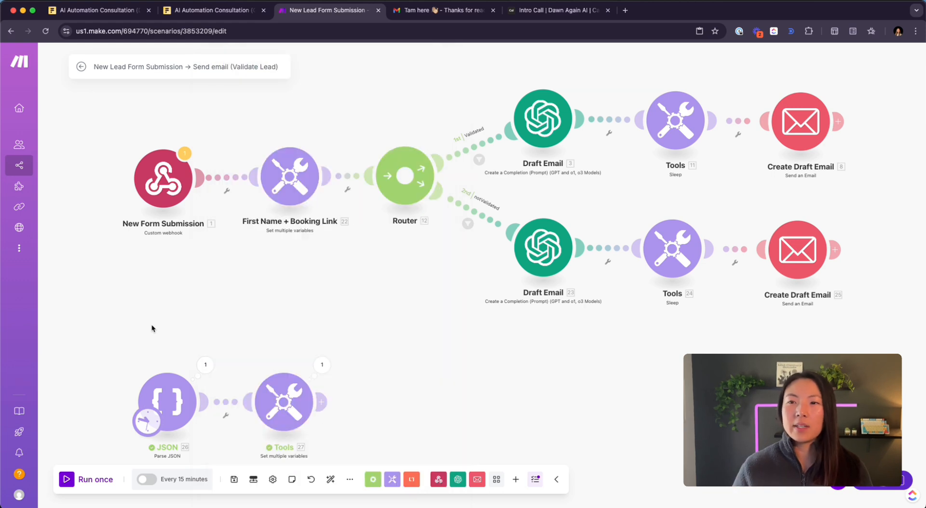
left_click(286, 412)
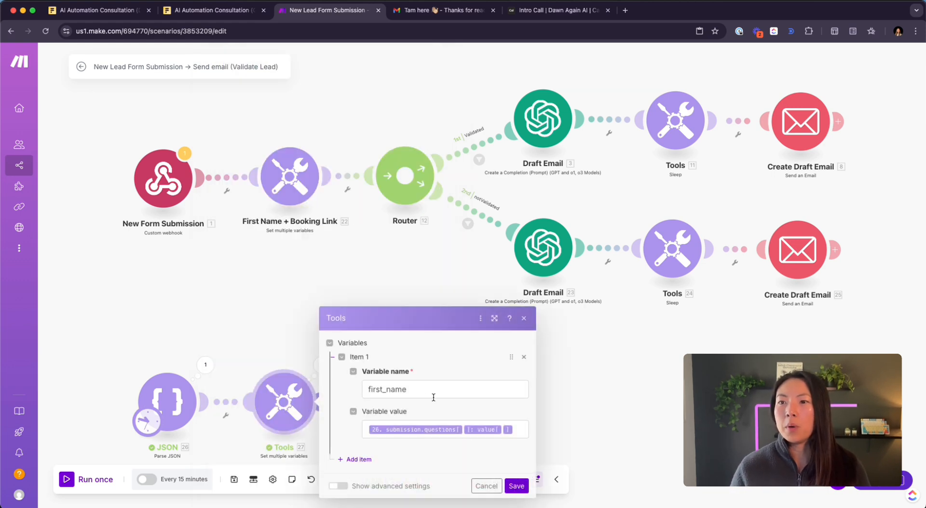
left_click(462, 429)
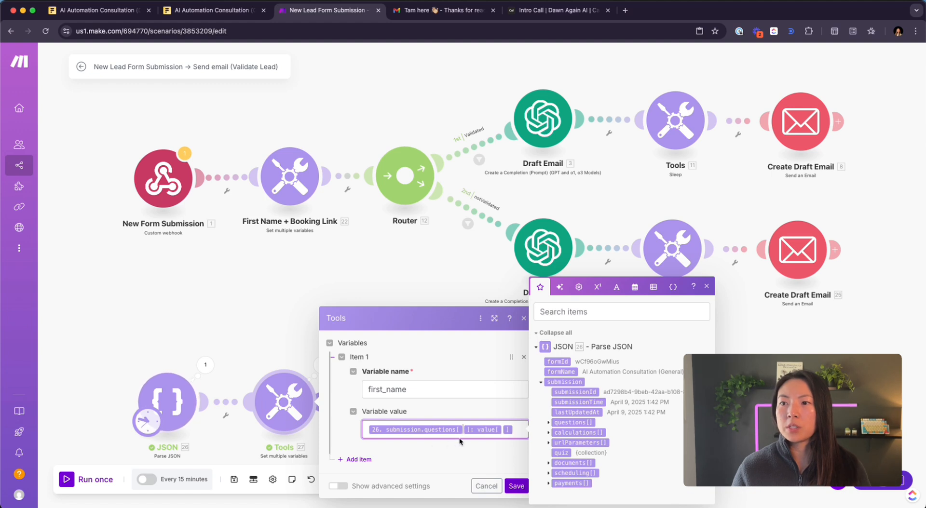
left_click(462, 430)
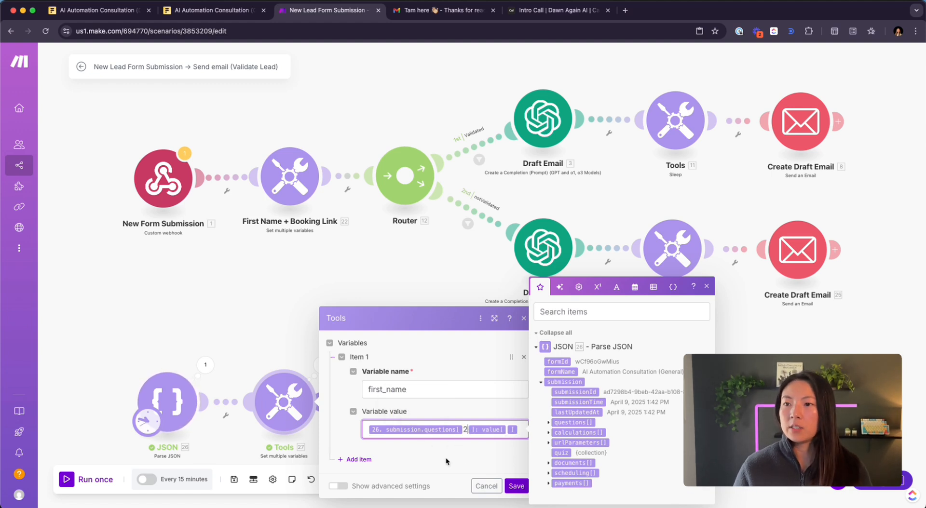
type("2")
left_click(508, 487)
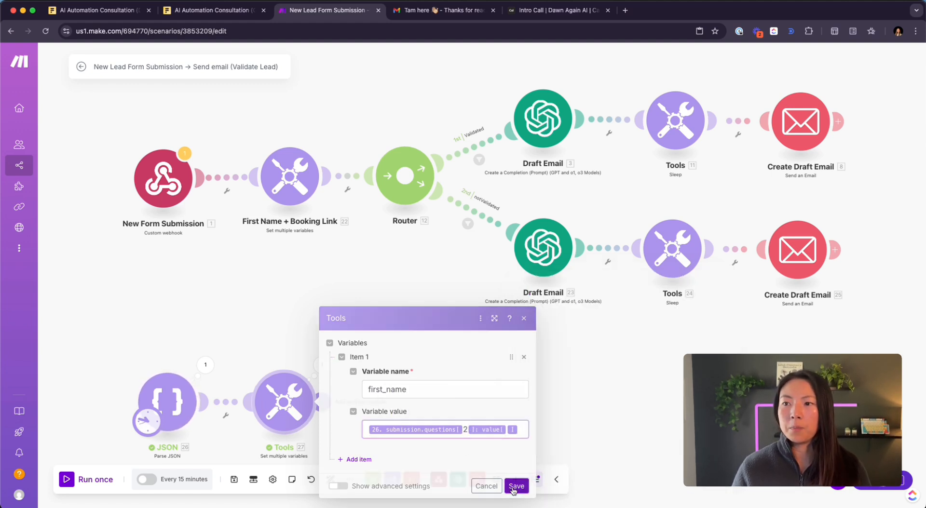
- Run the scenario once and check the Tools output shows the respondent's full name
left_click(75, 479)
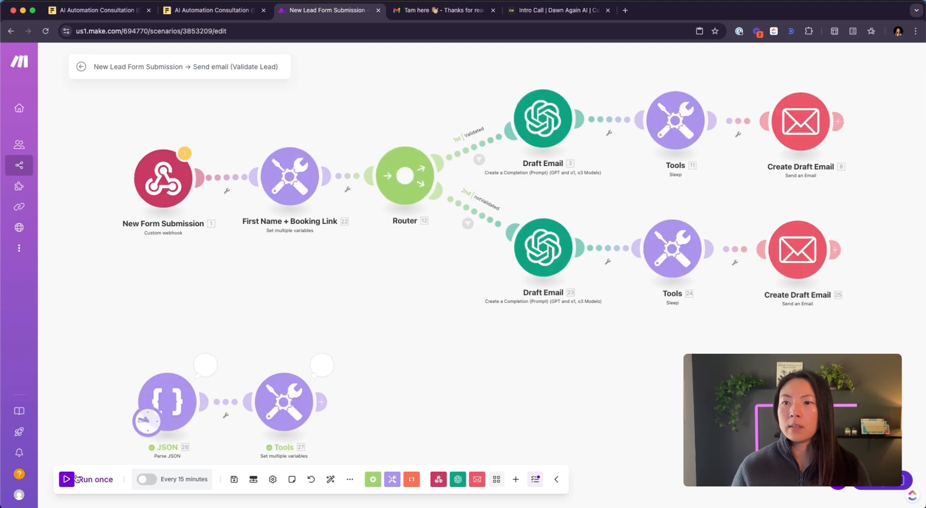
left_click(321, 369)
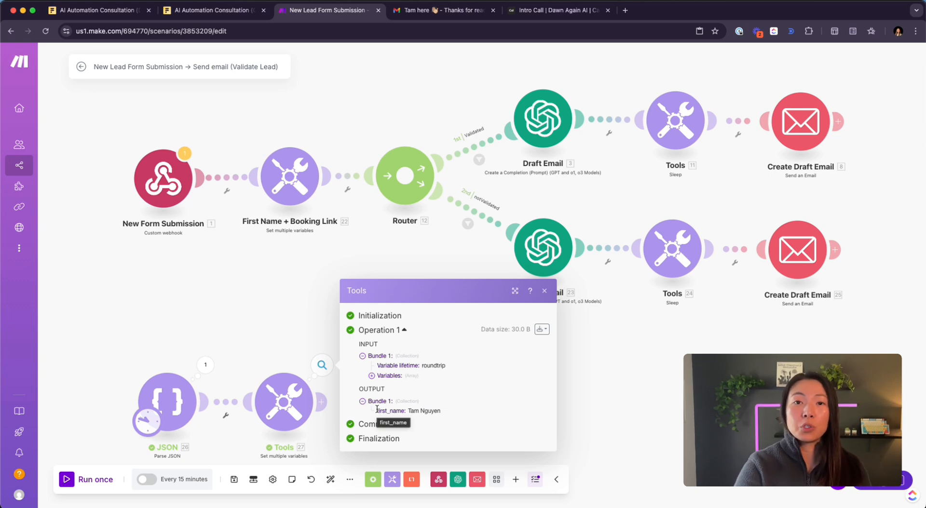
left_click_drag(441, 411, 407, 413)
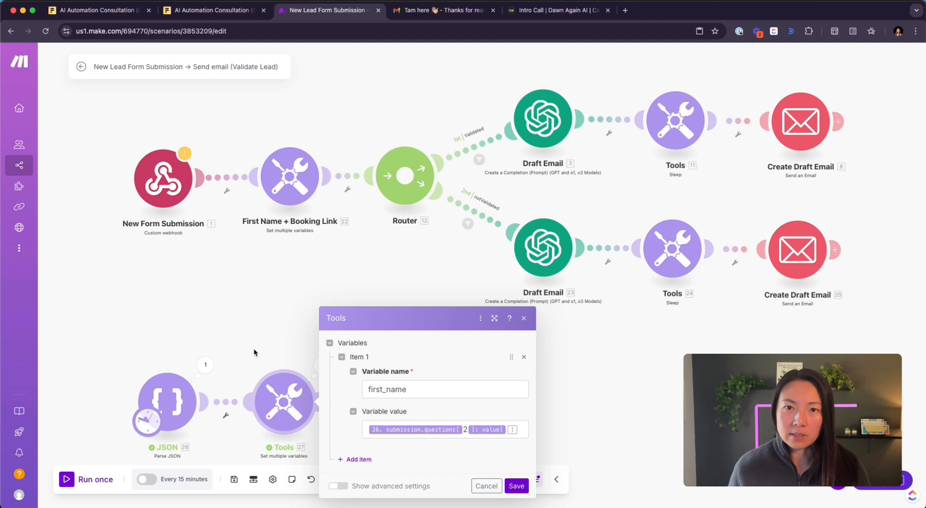
left_click(198, 15)
- On the Fillout form's Info page, enter a test first name in the Full Name field
left_click(94, 10)
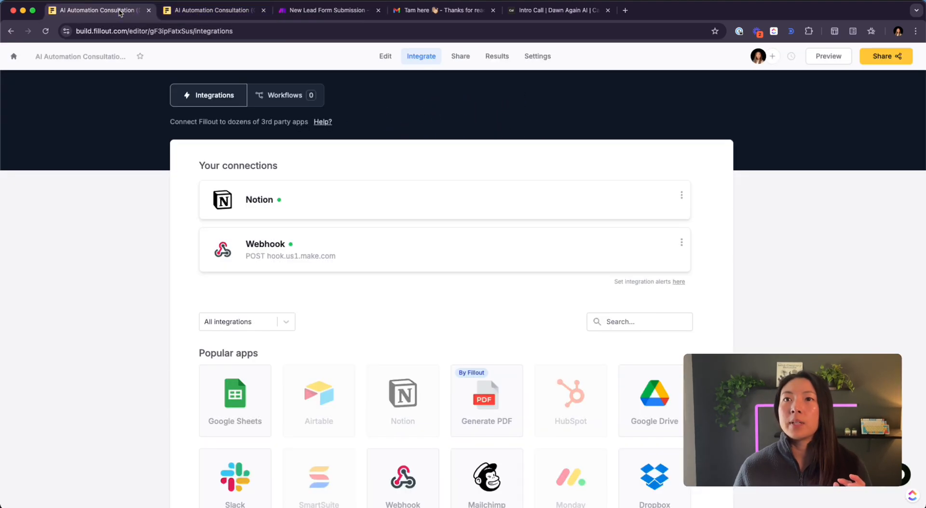
left_click(386, 56)
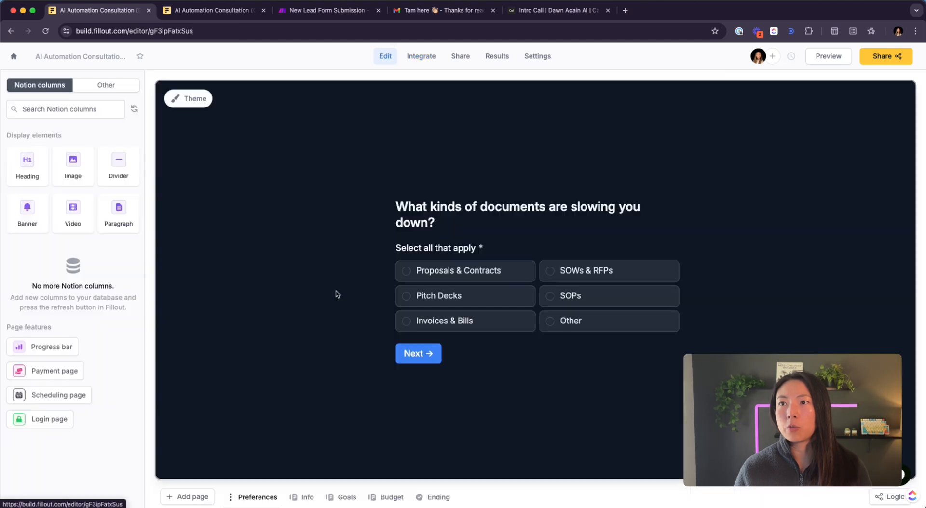
left_click(303, 497)
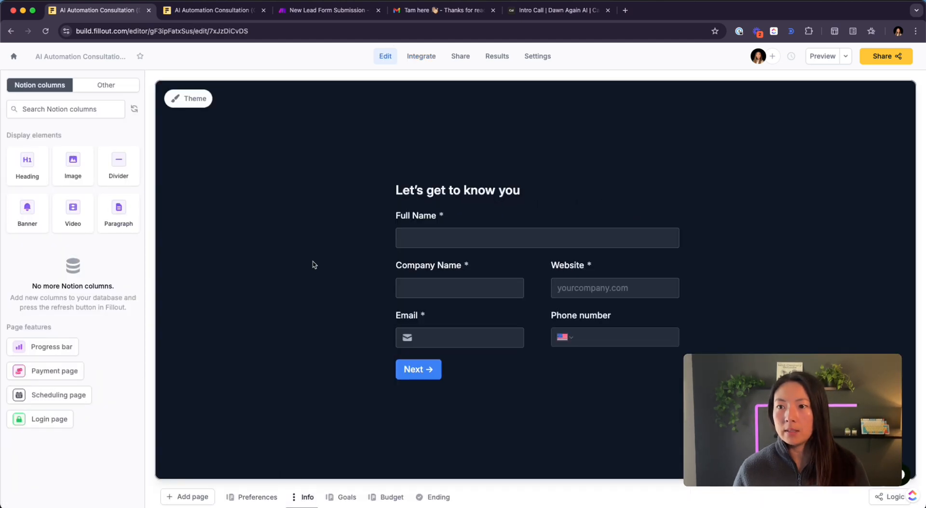
left_click(453, 240)
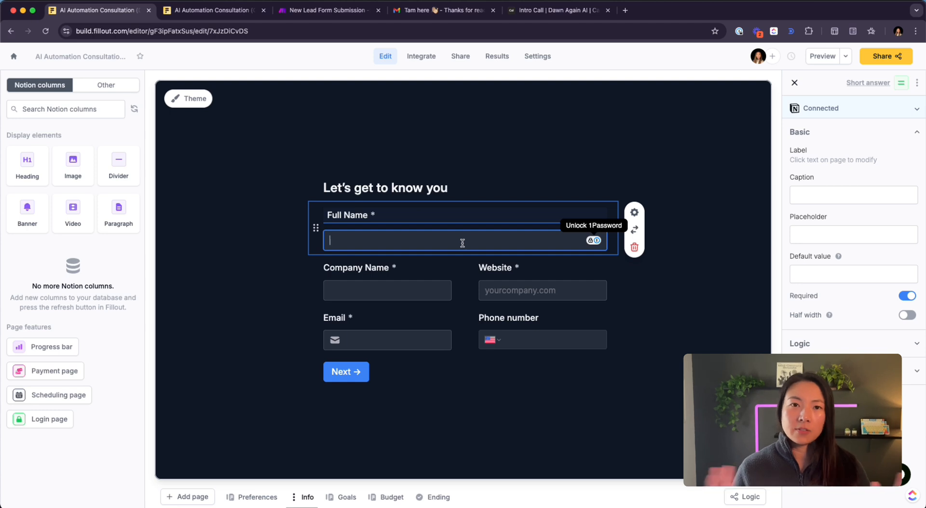
type("Tam")
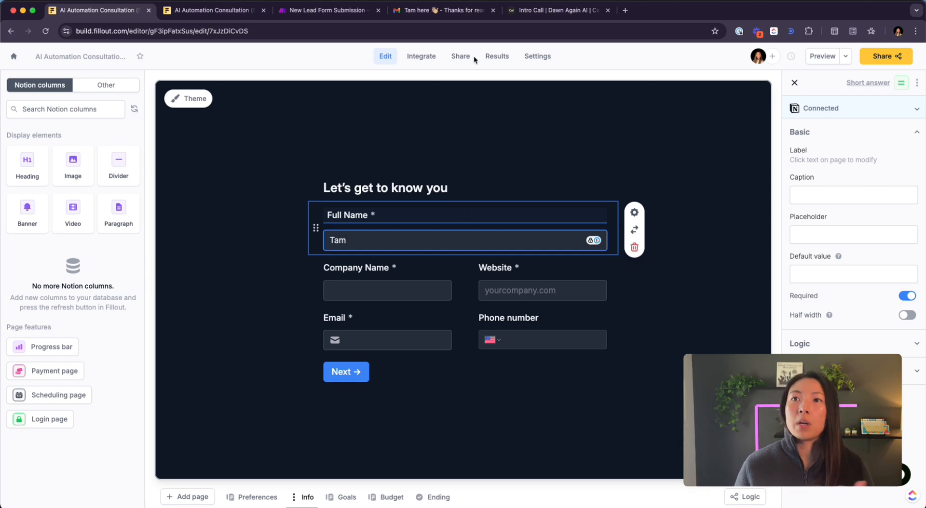
left_click(340, 15)
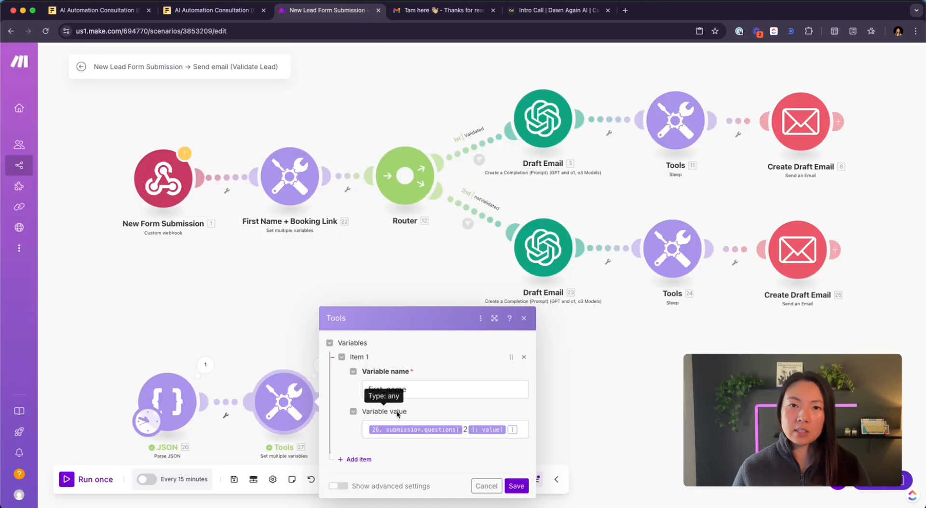
- Change first_name's value to split(questions[2].value; space) and save the Tools module
left_click(520, 428)
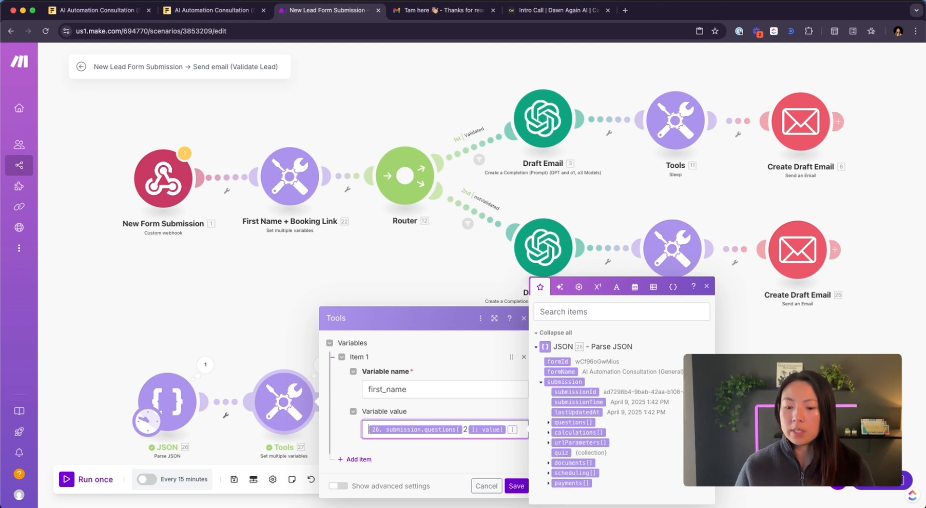
type("split")
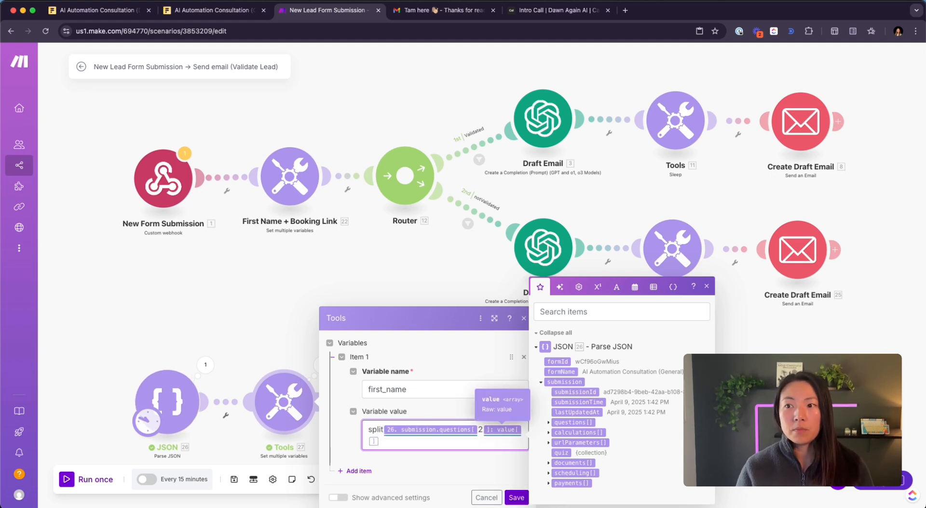
type("(")
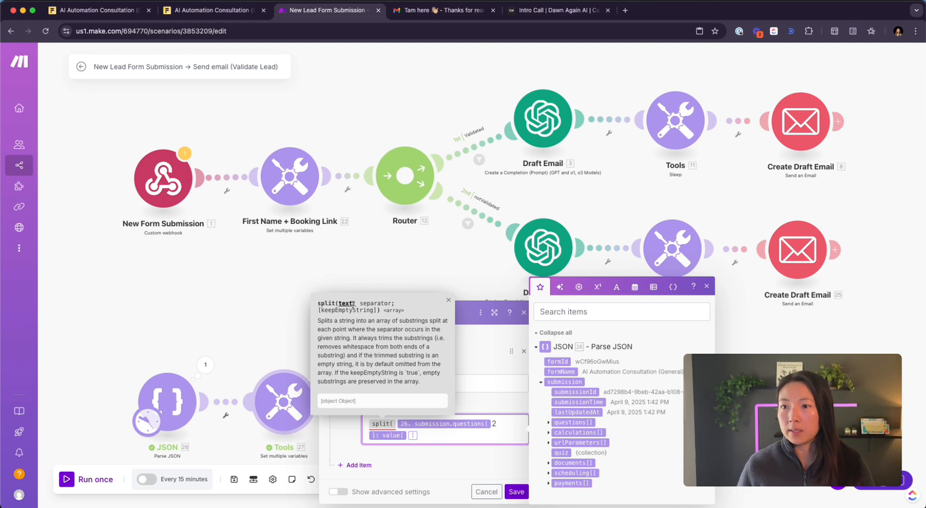
type(";")
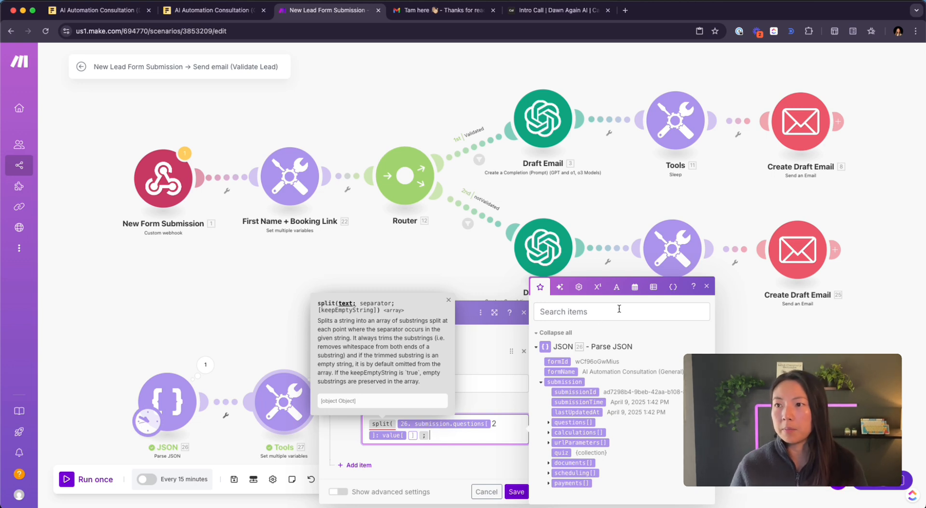
left_click(616, 287)
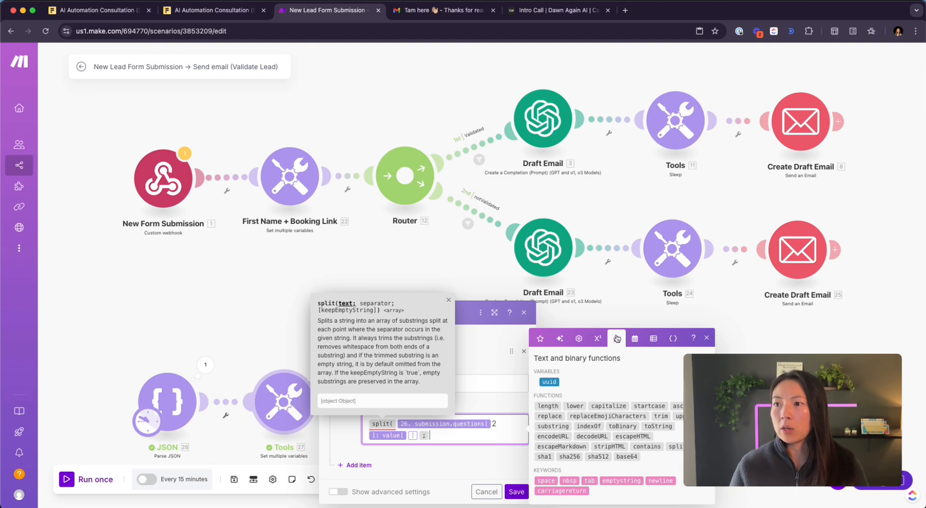
left_click(543, 481)
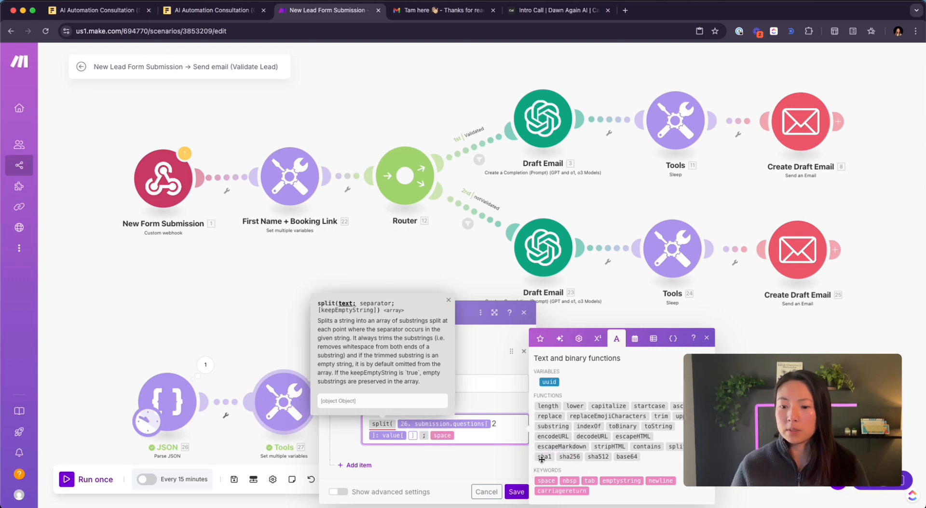
type(")")
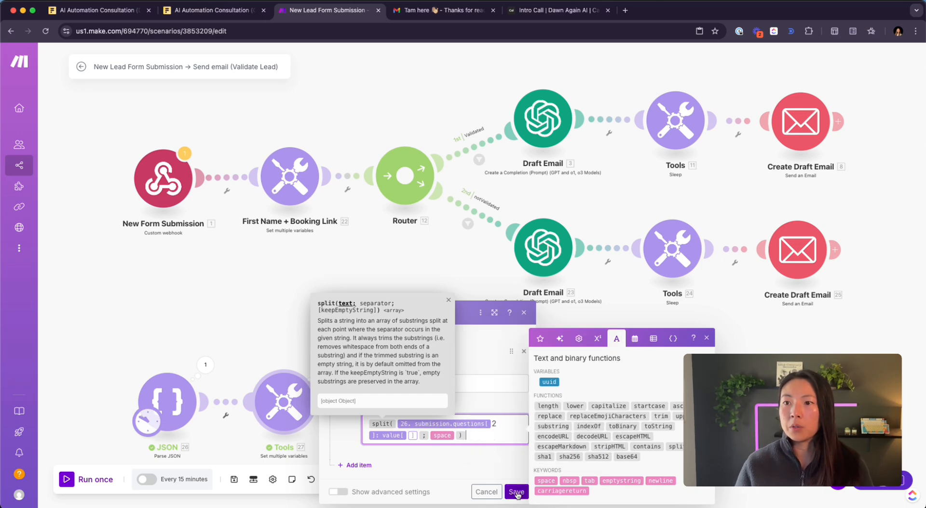
left_click(517, 492)
- Bring the JSON and Tools modules into view and run the scenario once
scroll(231, 353, "down", 2)
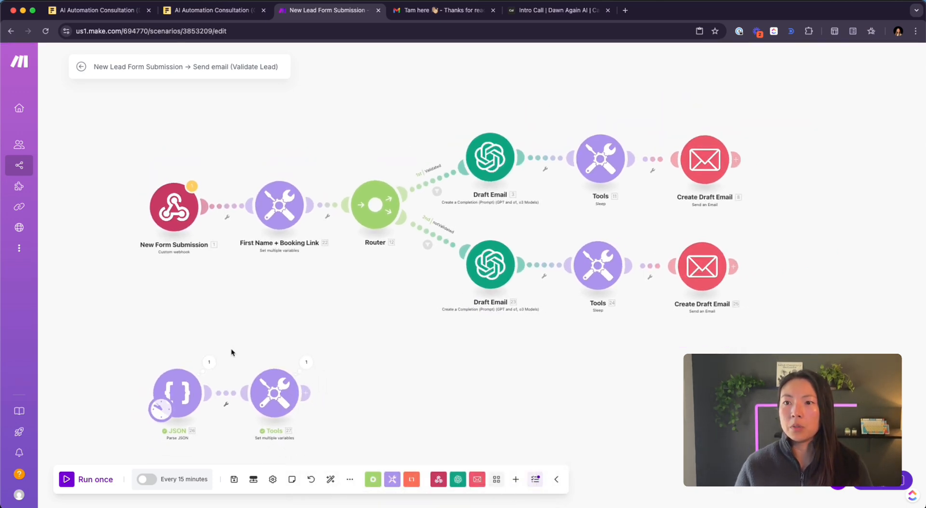
scroll(230, 353, "up", 1)
left_click_drag(231, 352, 236, 265)
scroll(237, 262, "up", 2)
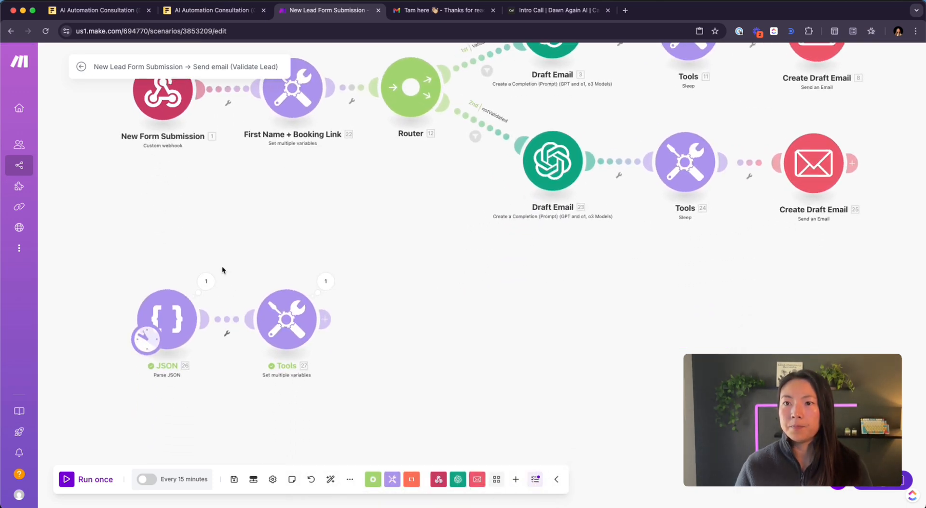
left_click(75, 475)
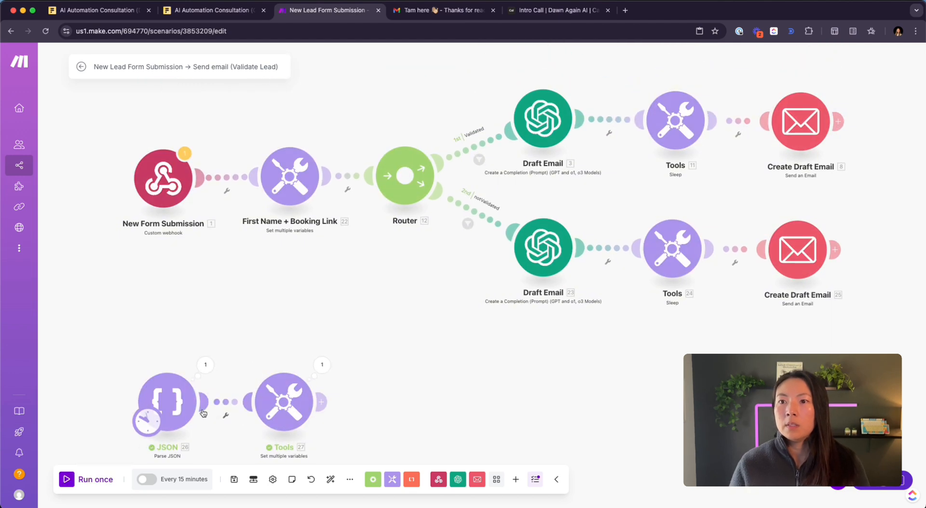
- Move JSON and Tools up, confirm first_name outputs a two-item name list, and edit its formula
left_click_drag(122, 356, 380, 456)
left_click_drag(280, 397, 280, 382)
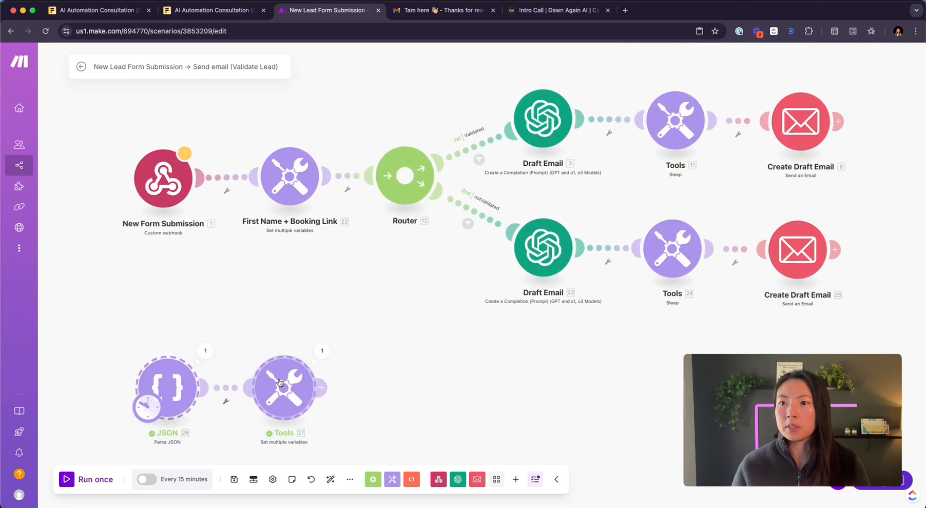
left_click(323, 351)
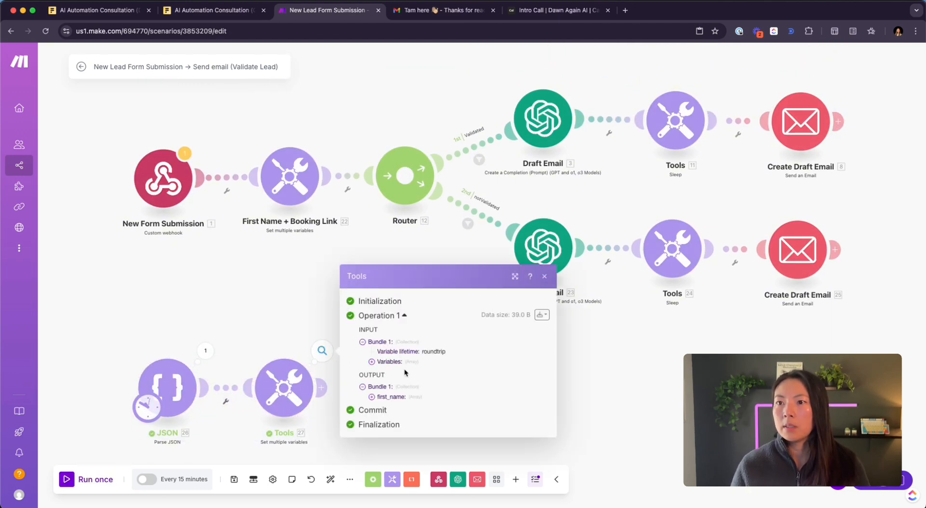
left_click(371, 397)
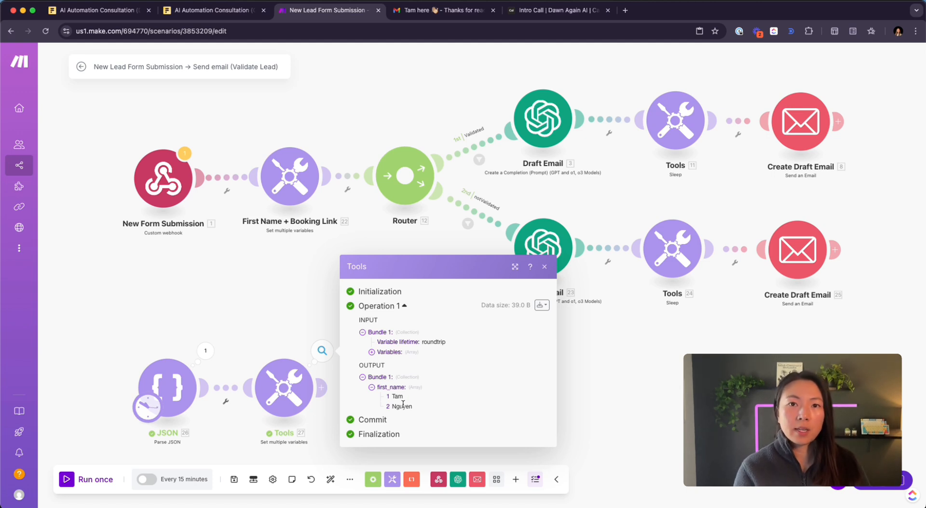
left_click(296, 395)
left_click(512, 413)
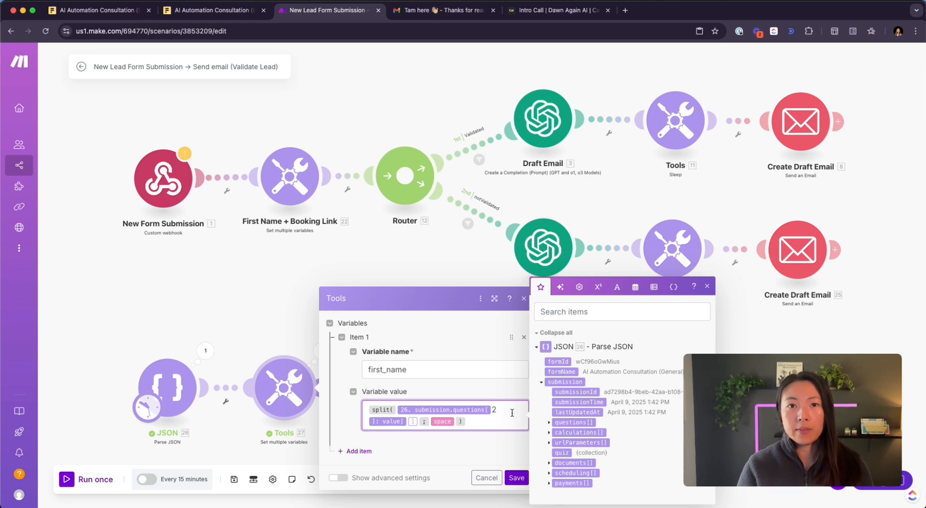
- Wrap the first_name formula in get(…; 1) to keep only the first name, and save
type("get ")
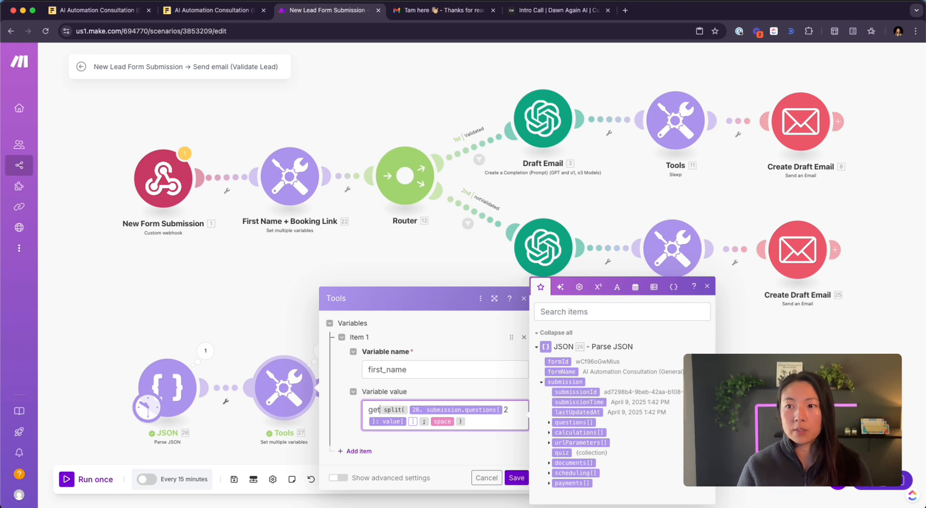
type("(")
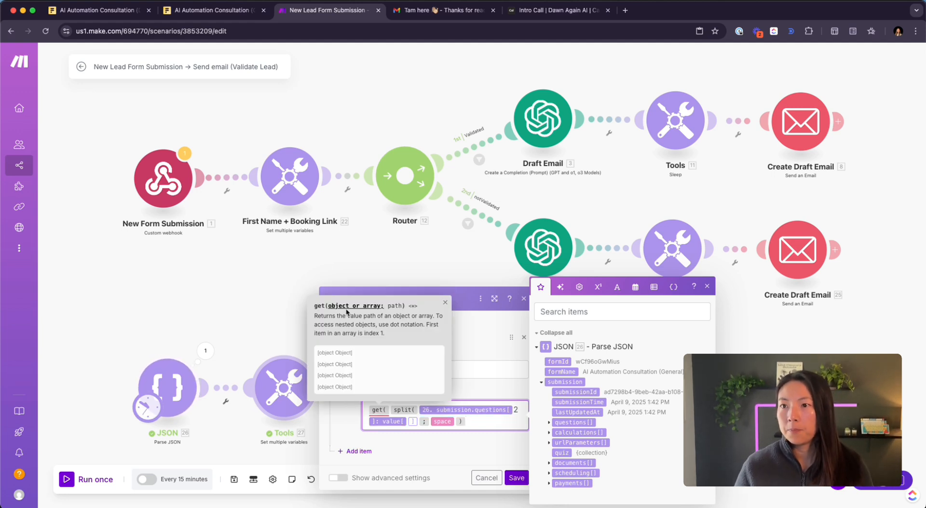
left_click(472, 423)
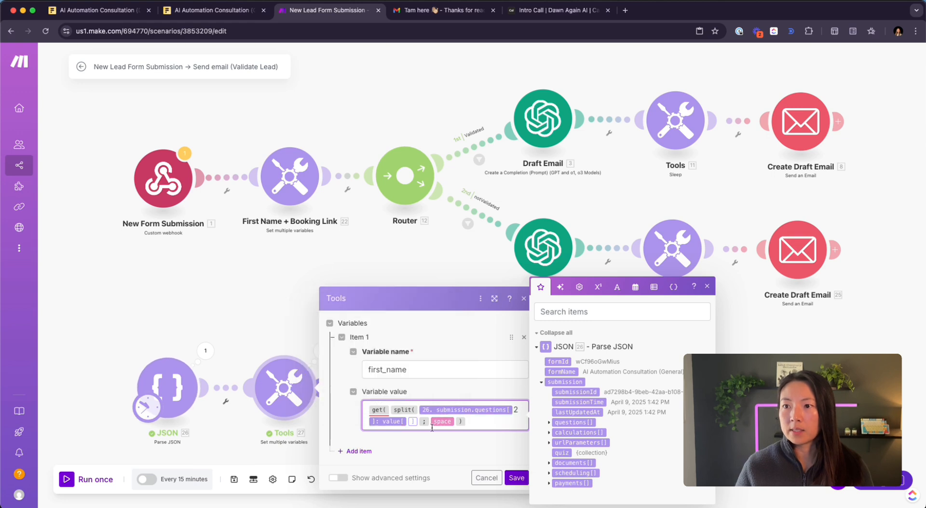
type(";")
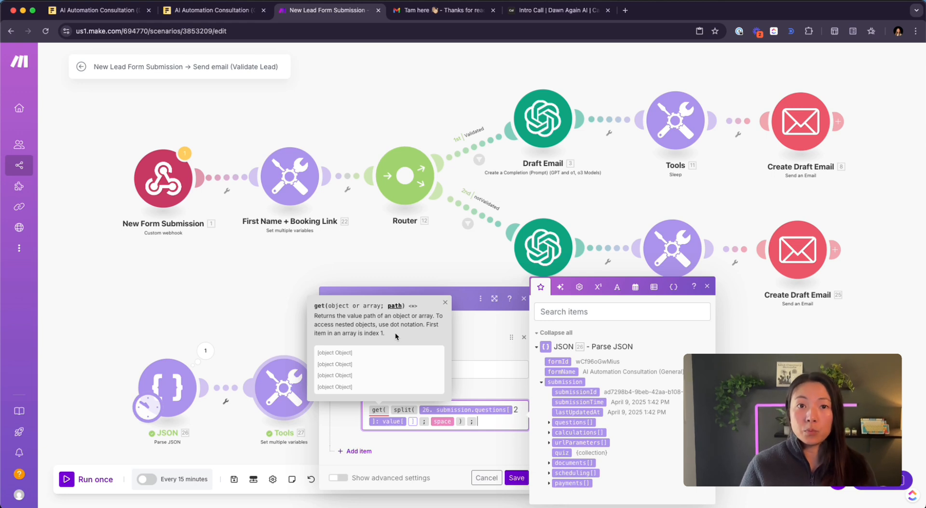
type("1 )")
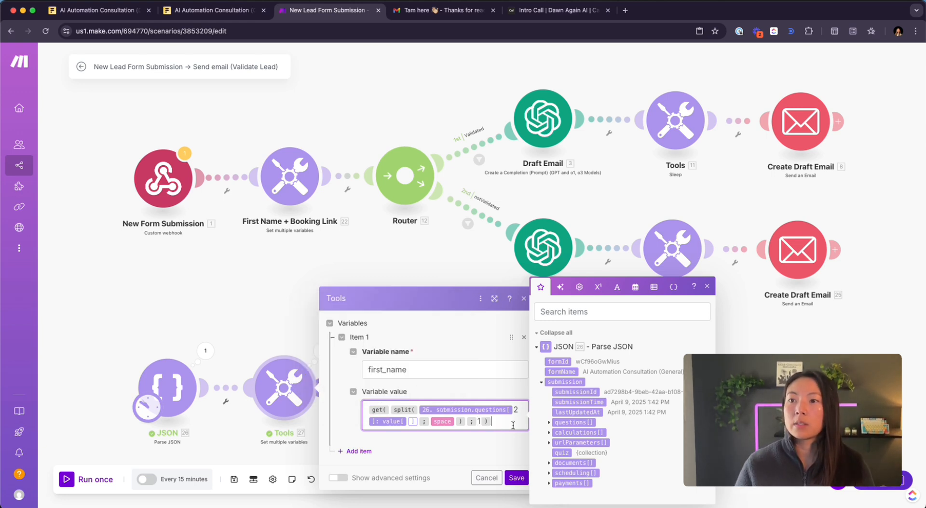
left_click(515, 479)
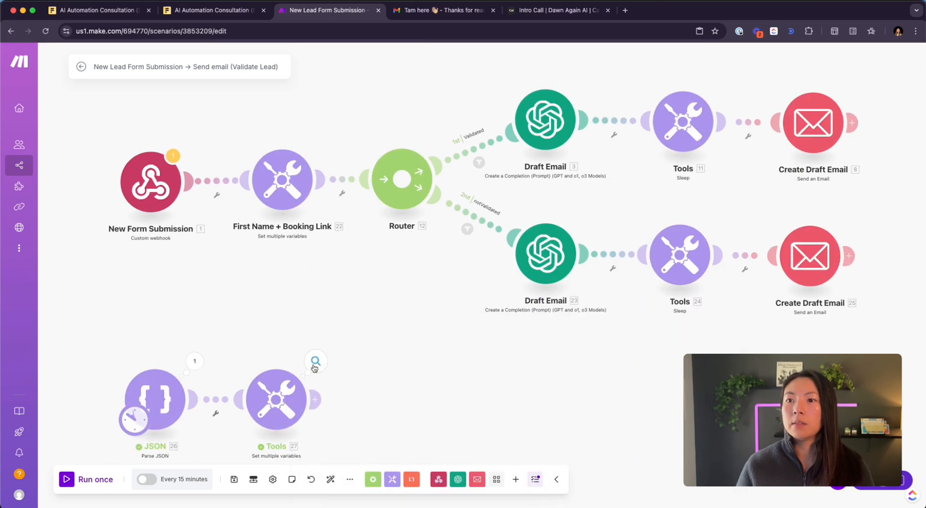
- Confirm the Tools test output shows first_name as a single first name, then reopen its variable settings
left_click(315, 362)
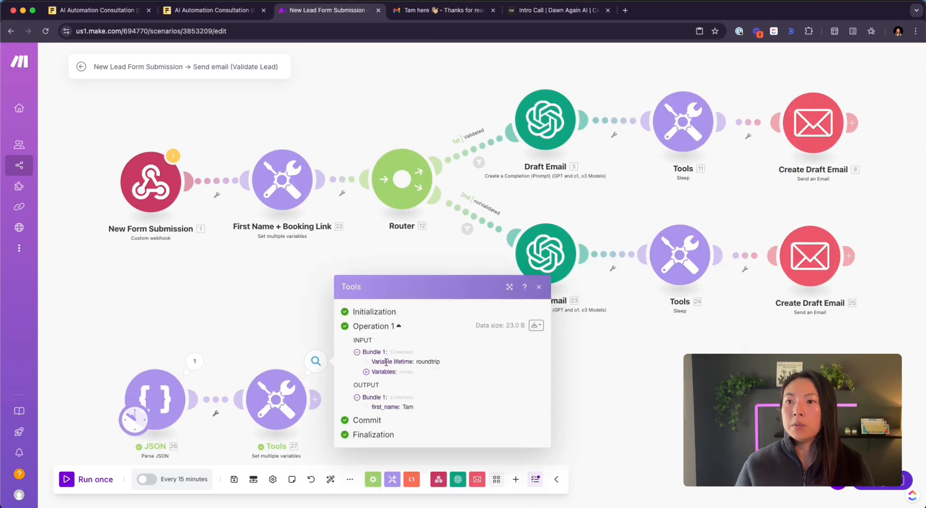
left_click_drag(370, 409, 396, 406)
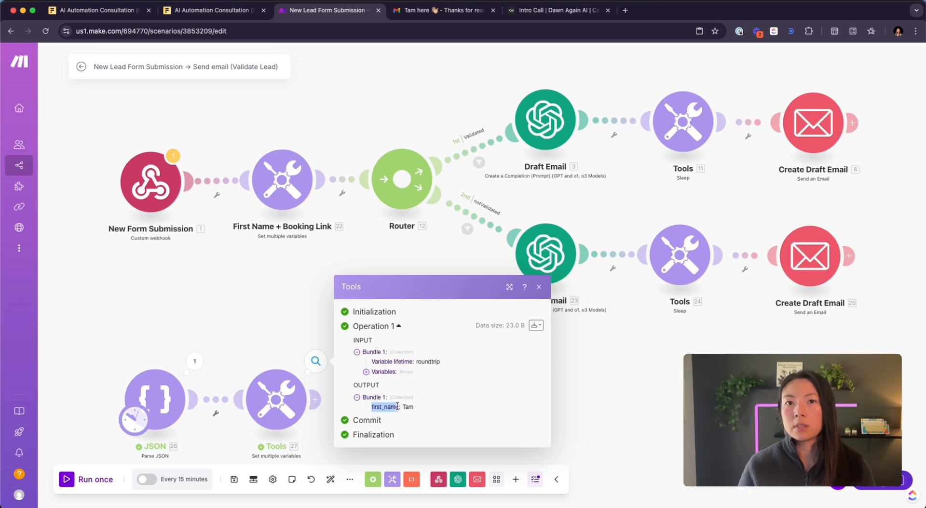
left_click_drag(403, 408, 415, 409)
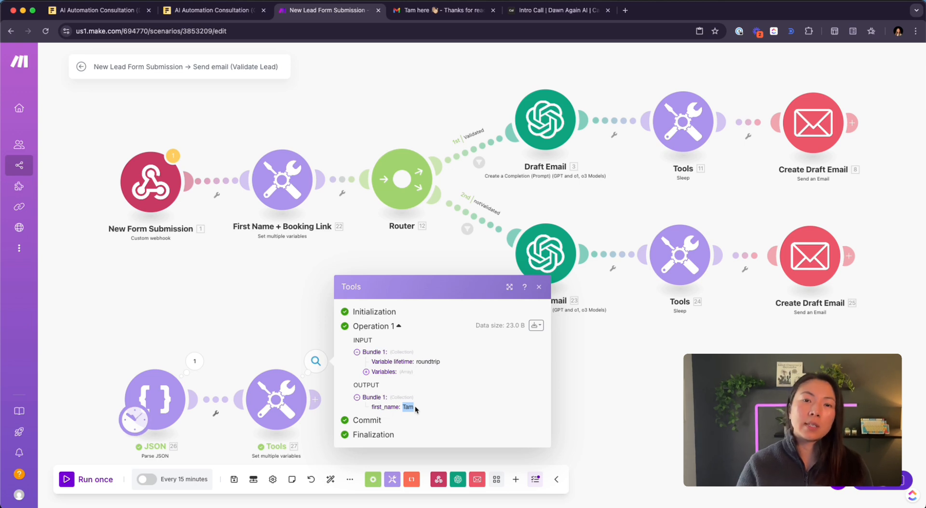
left_click(272, 403)
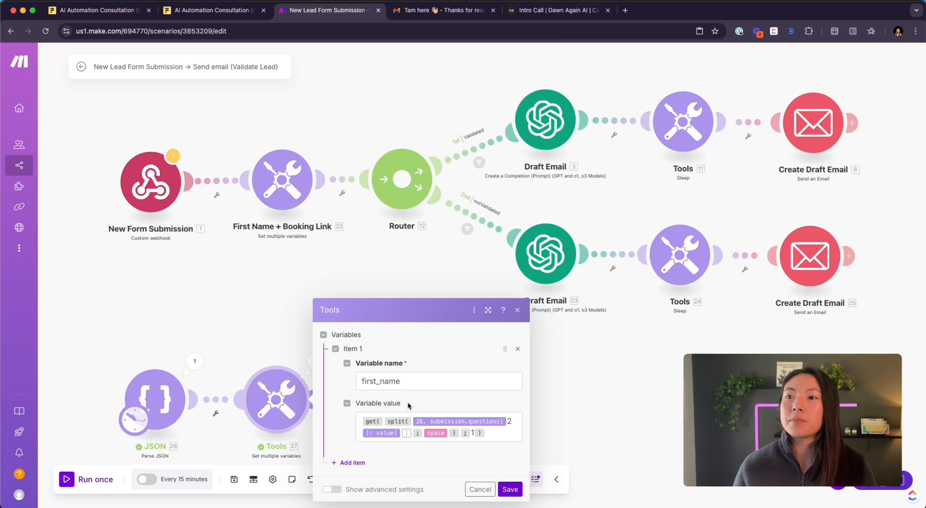
- In the First Name + Booking Link variables, add ? before name= in the booking_link URL
left_click(284, 185)
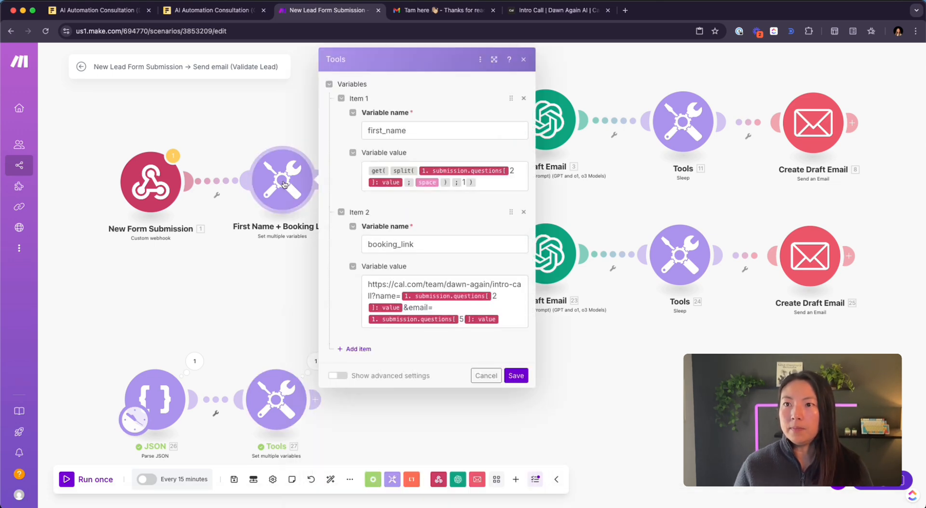
double_click(391, 244)
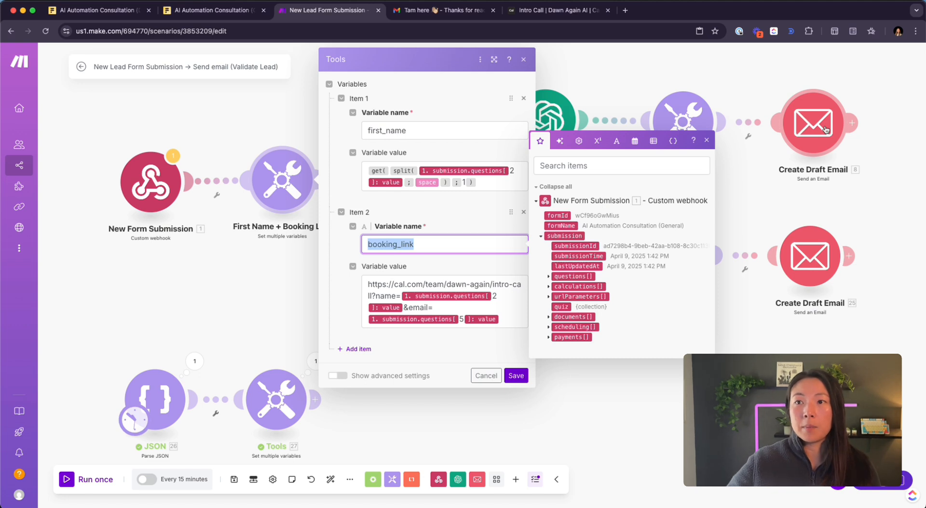
left_click(379, 296)
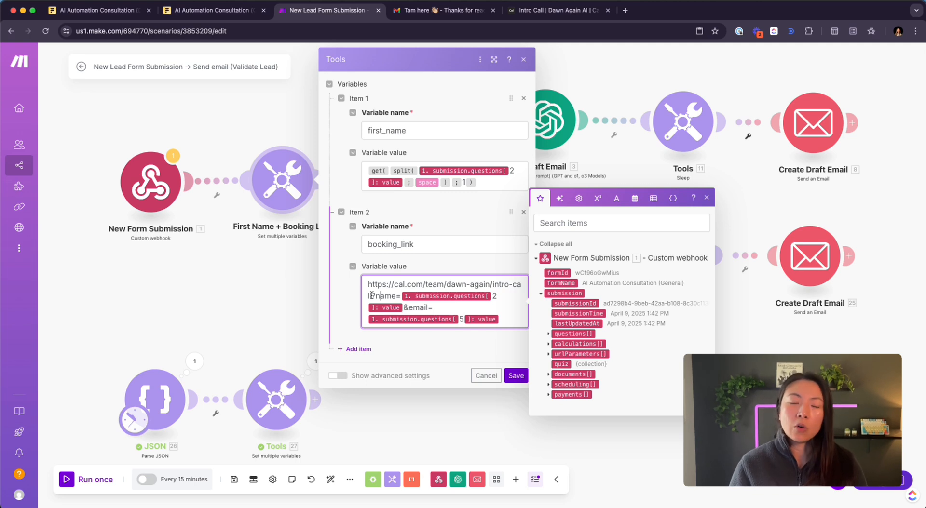
type("?")
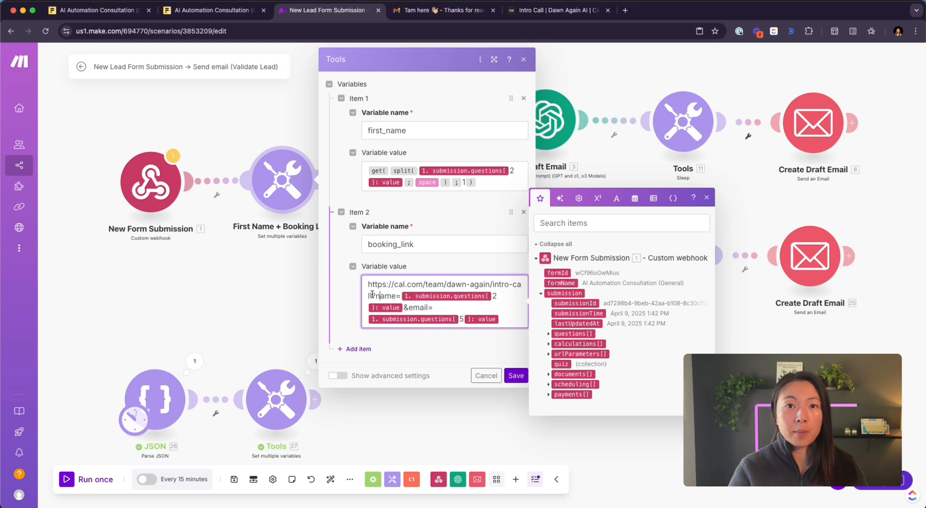
type("?")
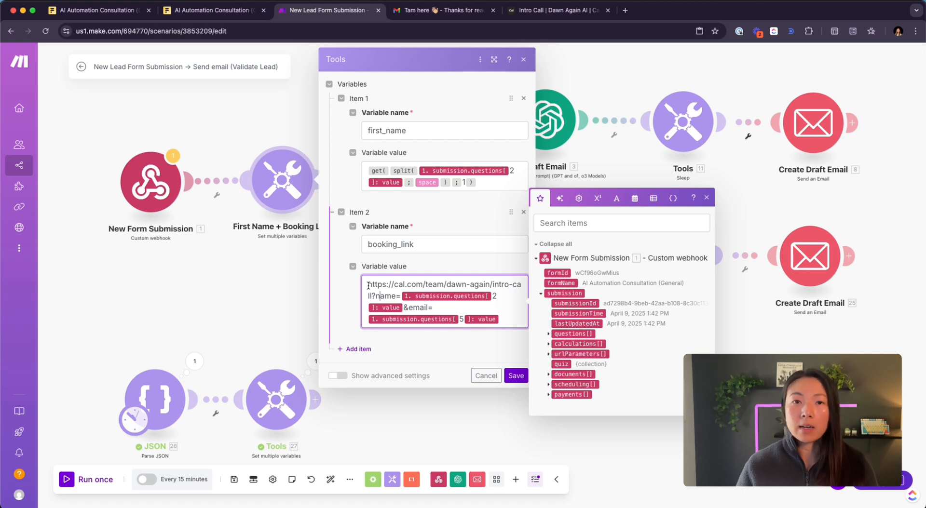
- Check the booking_link URL's ?name= and &email= query parameters, then view the JSON run output
mouse_move(367, 285)
left_mouse_down()
mouse_move(496, 284)
mouse_move(372, 296)
left_mouse_up()
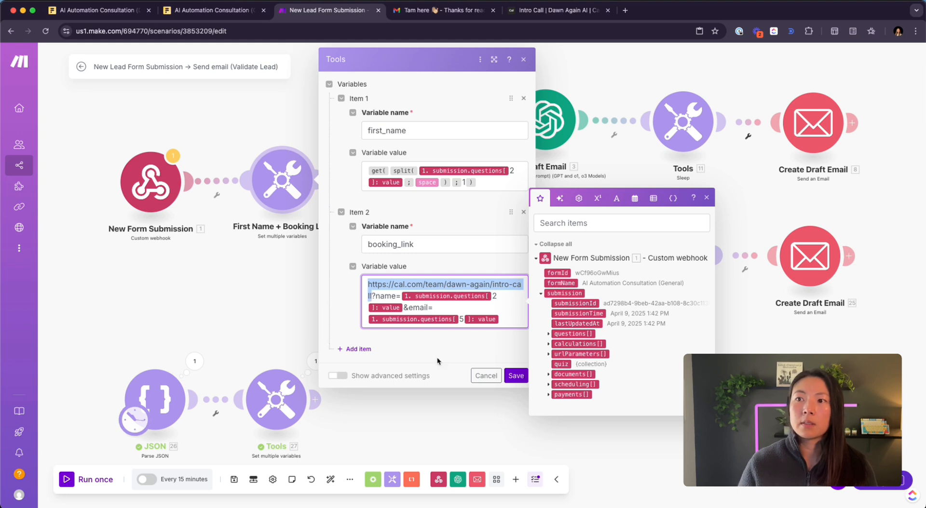
left_click(372, 296)
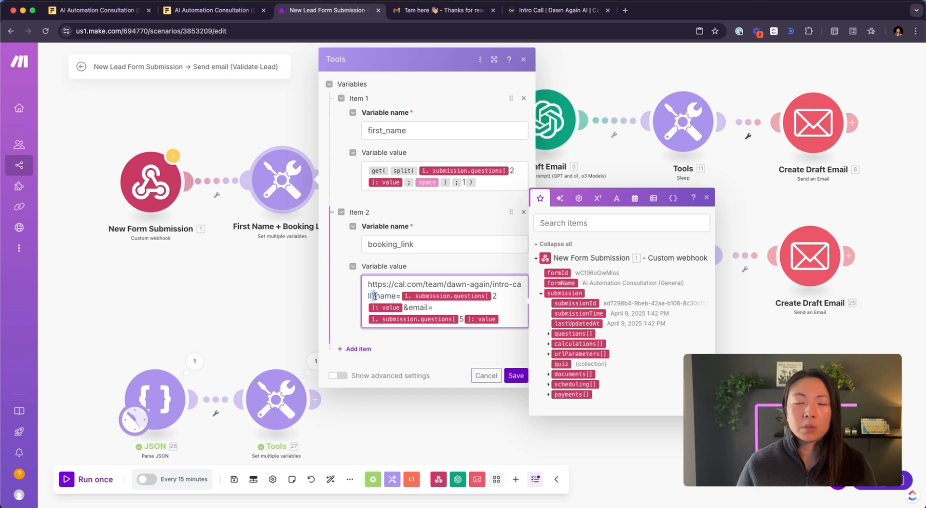
left_click_drag(375, 296, 399, 296)
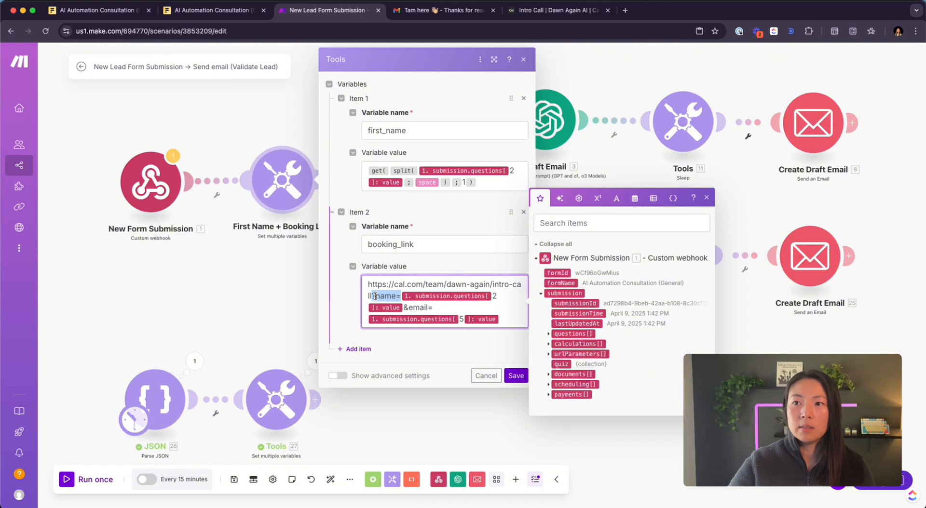
left_click(409, 308)
left_click_drag(408, 307, 436, 307)
key("super+z")
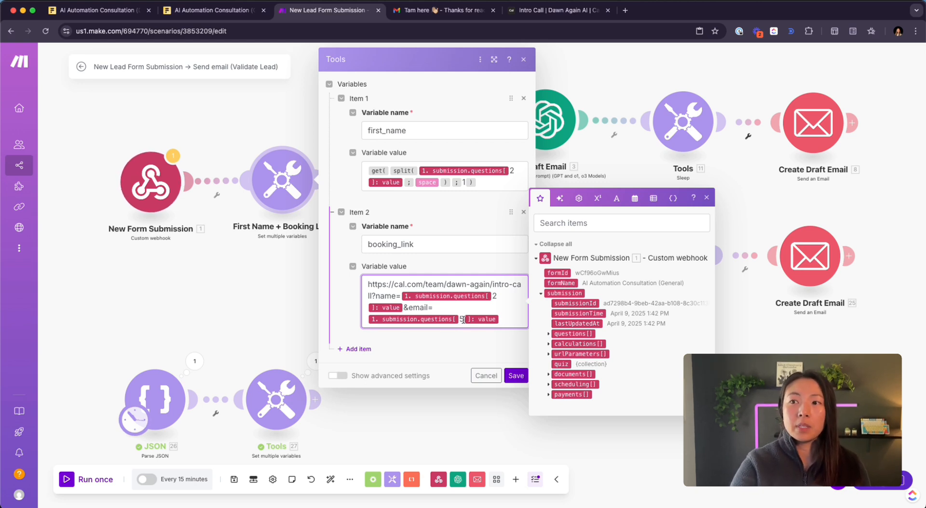
left_click(195, 368)
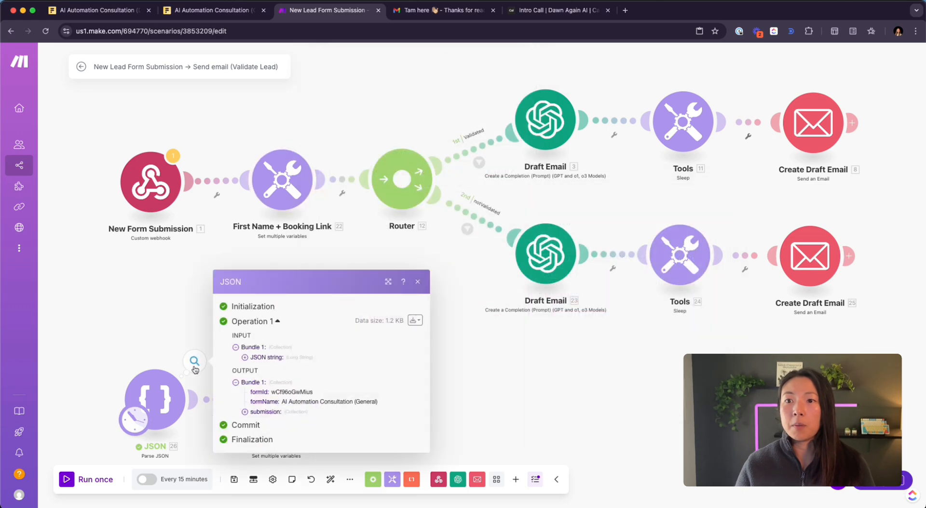
- Expand the JSON output's submission questions to find question 5's email answer
left_click(261, 413)
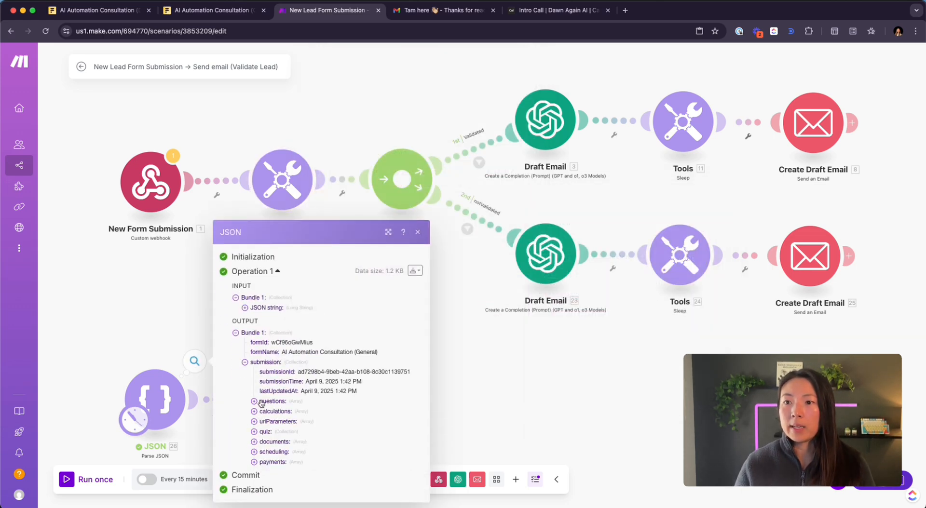
left_click(254, 401)
left_click(268, 375)
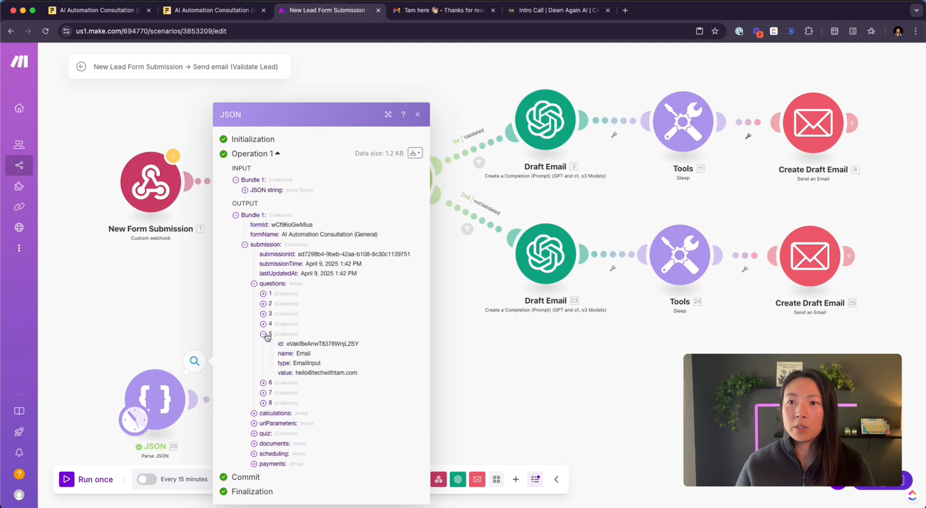
left_click_drag(295, 353, 391, 378)
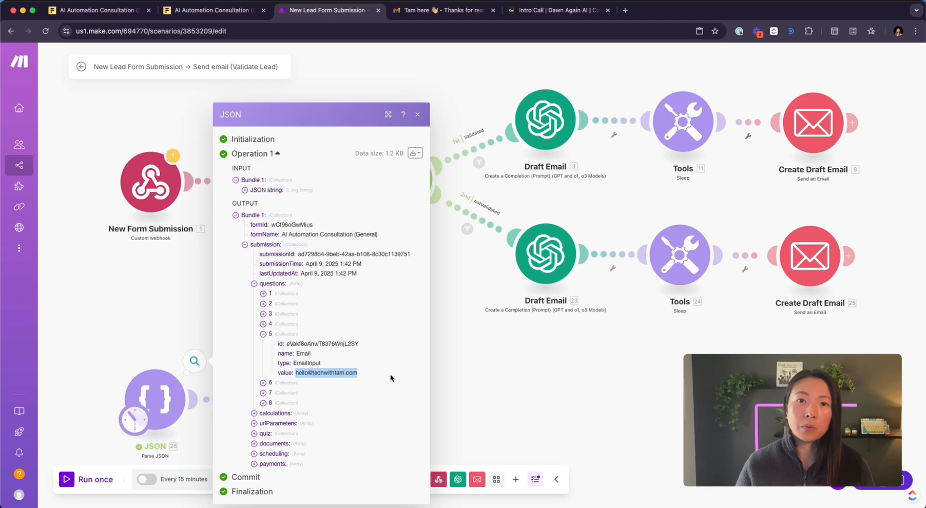
left_click(482, 382)
- Reopen the First Name + Booking Link variables and select the booking_link value field
scroll(322, 269, "down", 2)
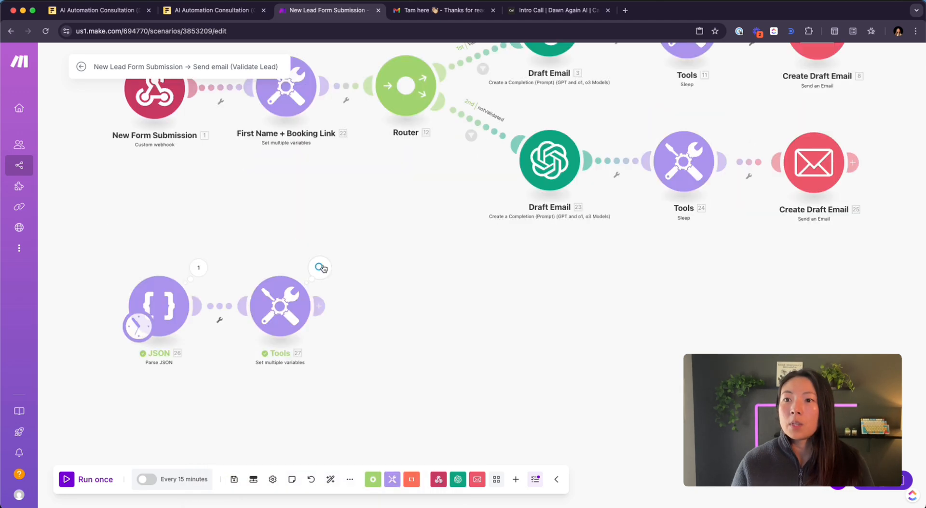
left_click(280, 304)
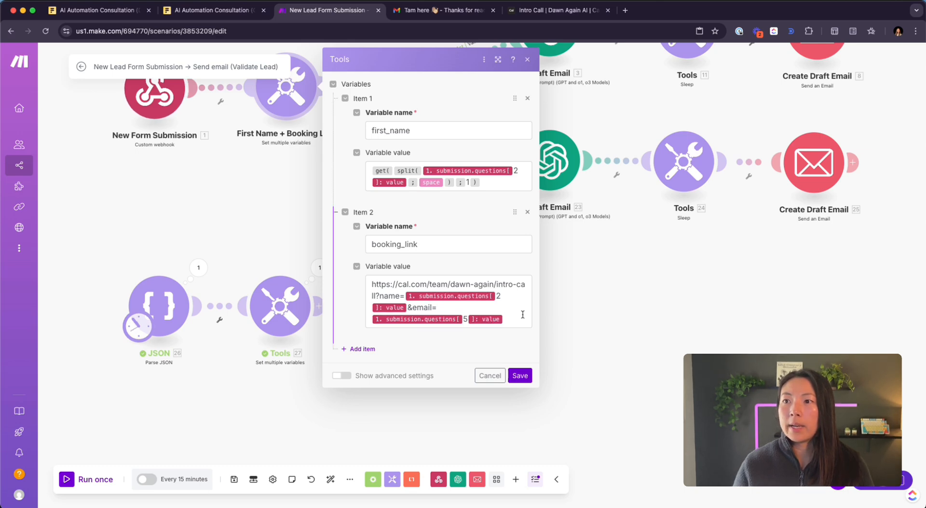
left_click(512, 304)
- Copy the booking_link formula into a new booking_link variable on the Tools module after JSON
key("super+a")
left_click(288, 314)
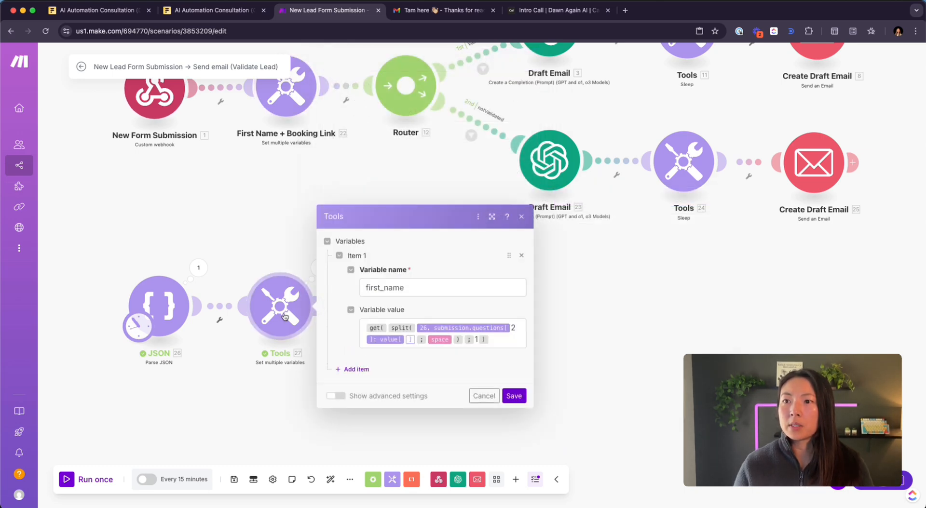
left_click(353, 369)
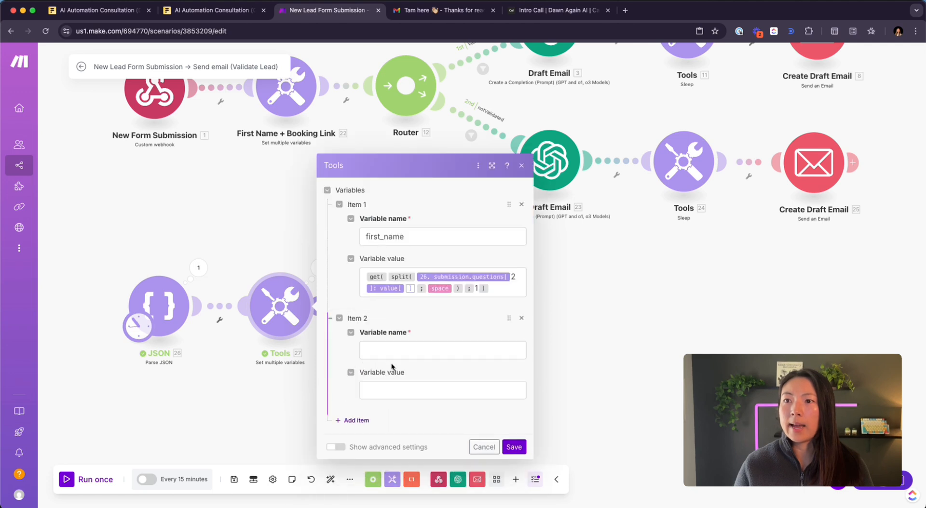
left_click(397, 345)
type("b")
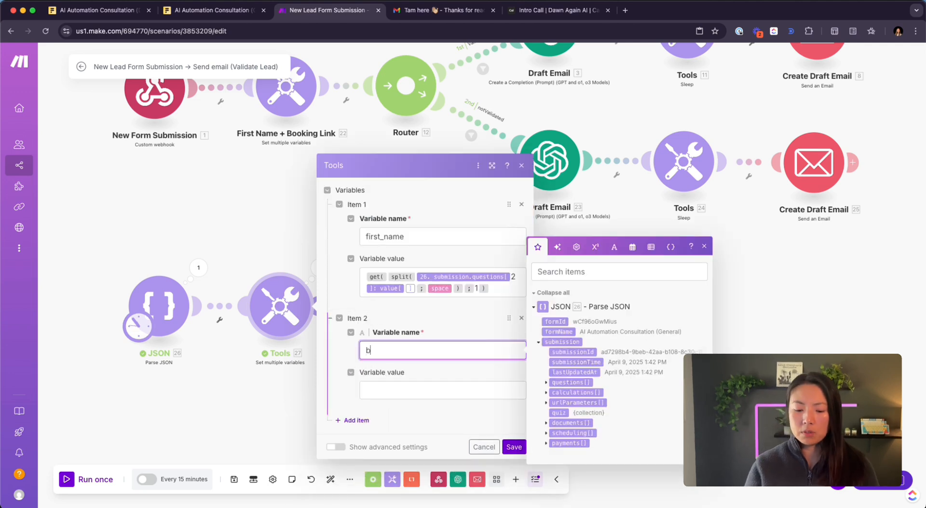
type("ooking_linnk")
key("Tab")
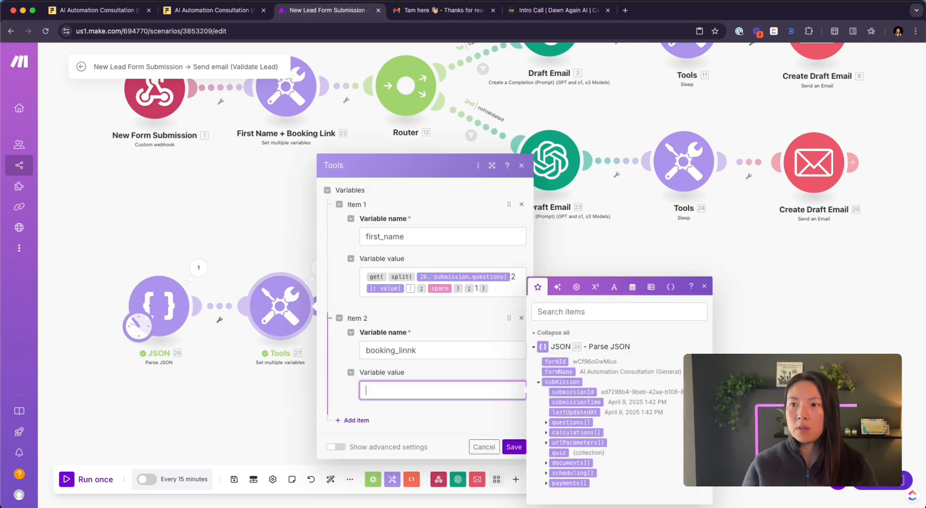
left_click(410, 356)
key("BackSpace")
left_click(410, 386)
type("https://cal.com/team/dawn-again/intro-call?name=1. 1.submission.questions[2]: value&email=1. 1.submission.questions[5]: value")
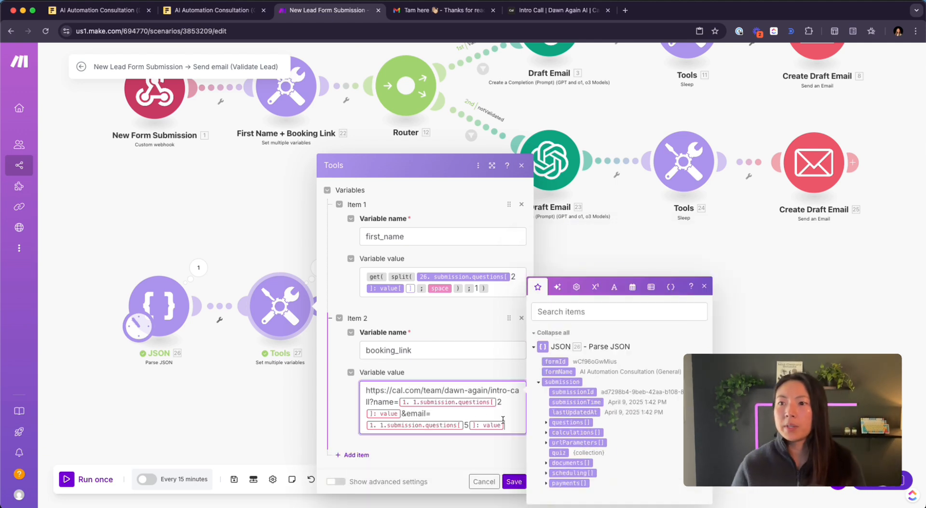
- Strip the old mapped fields from the pasted URL, keeping only the base cal.com link
left_click_drag(511, 431, 443, 385)
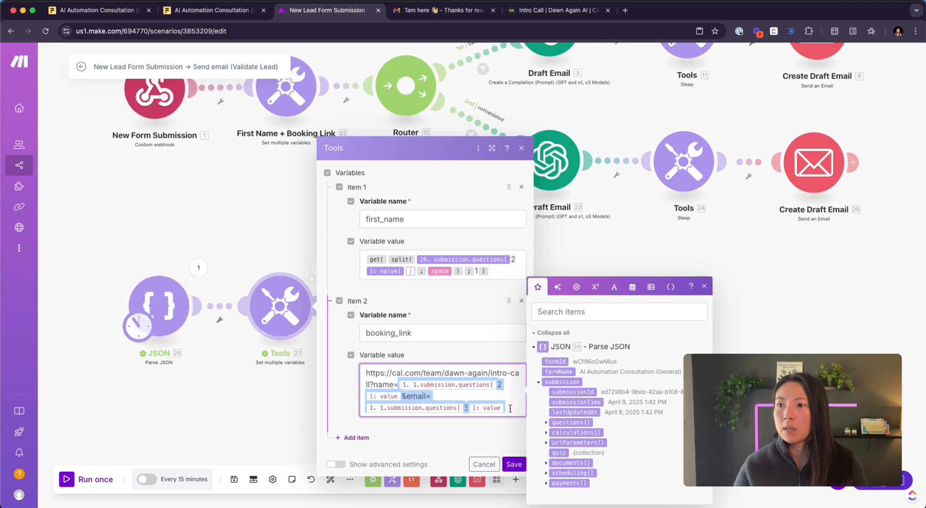
left_click(436, 389)
left_click_drag(436, 390, 404, 384)
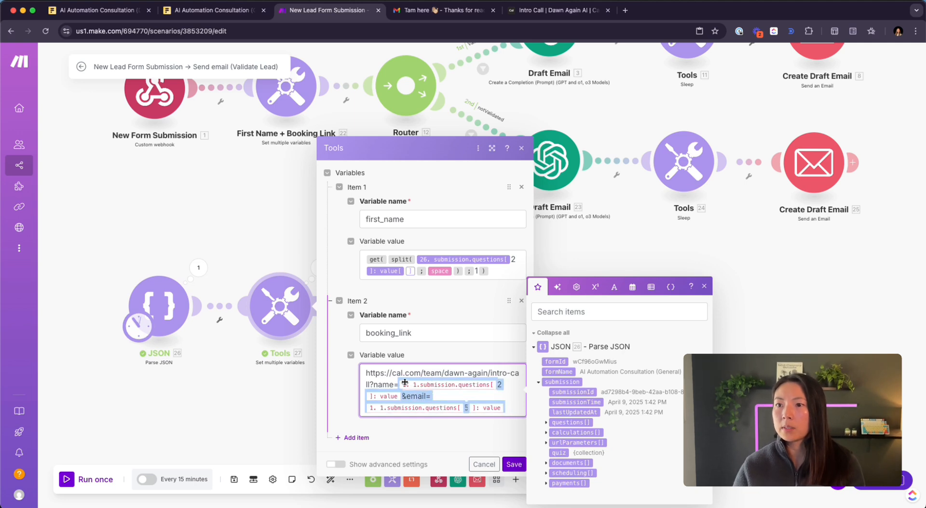
key("BackSpace")
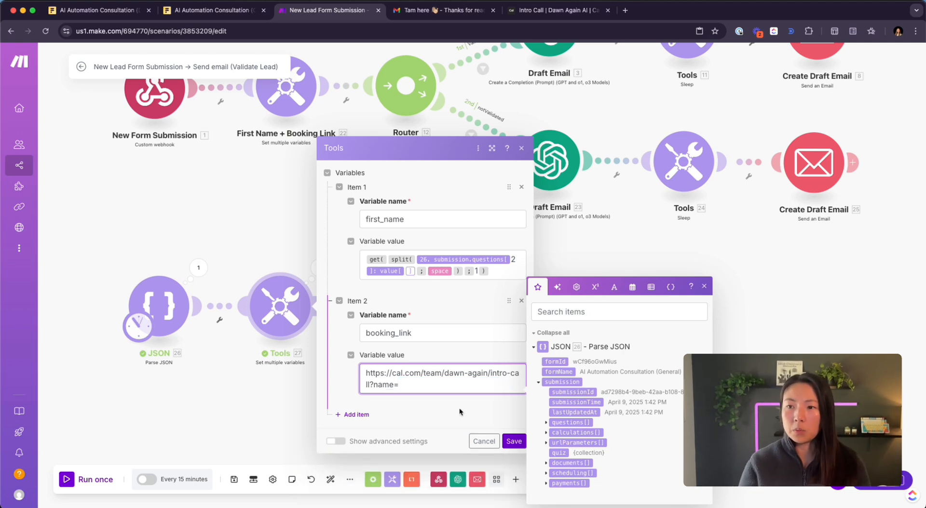
key("super+z")
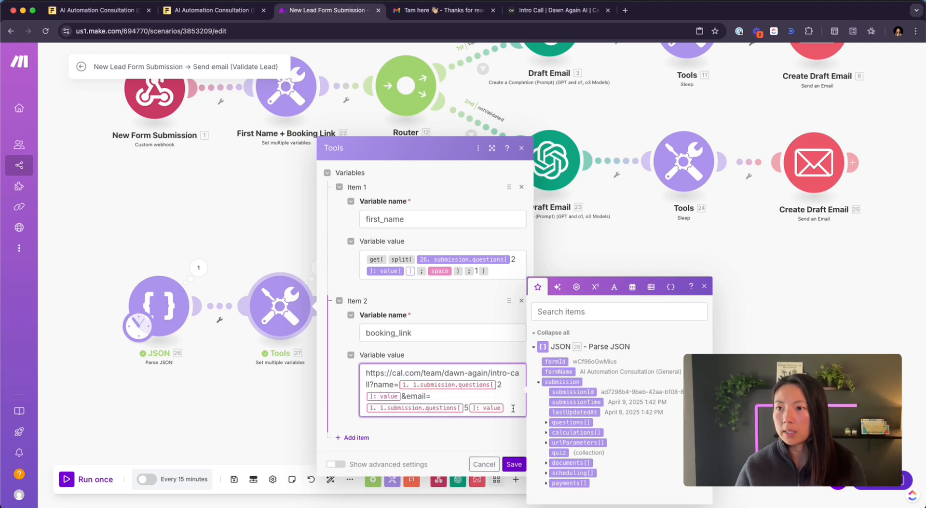
left_click_drag(512, 408, 410, 386)
key("BackSpace")
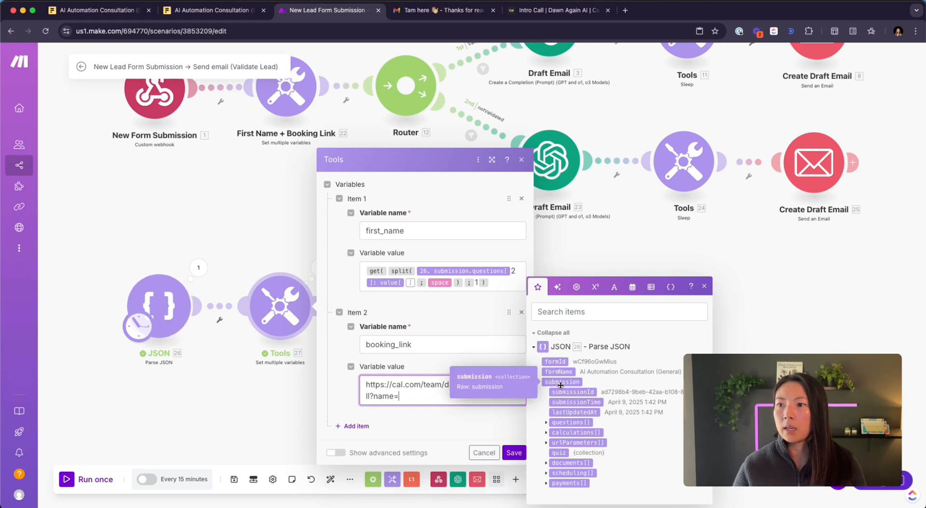
- Map name= to parsed question 2's value and &email= to question 5's value, then save
left_click(547, 423)
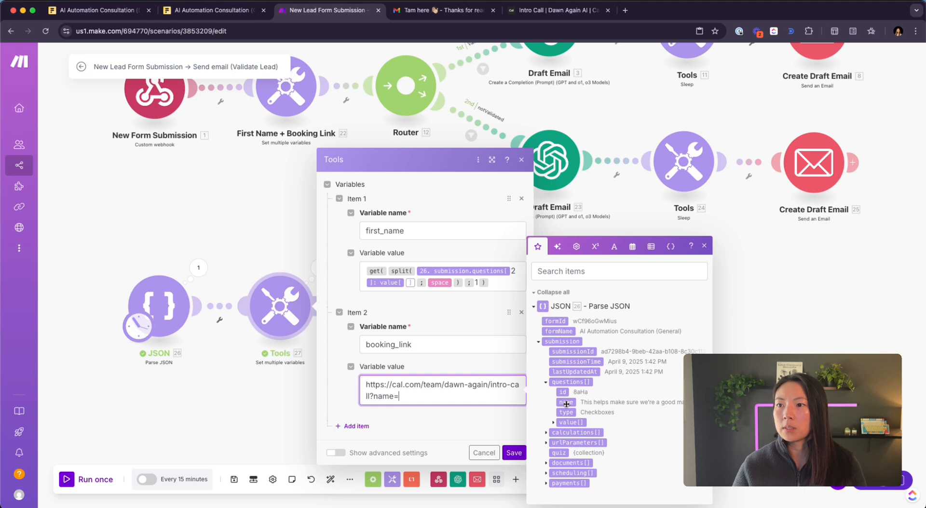
left_click(553, 426)
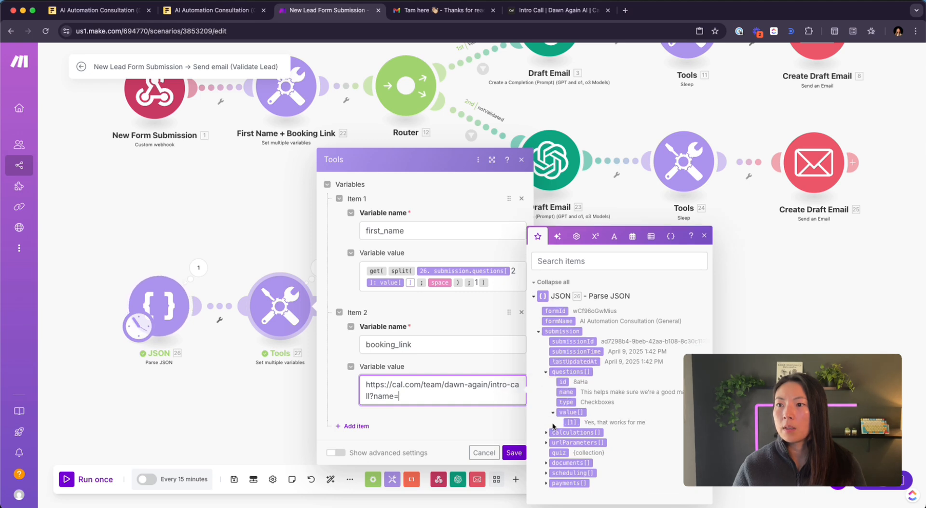
left_click_drag(572, 423, 499, 396)
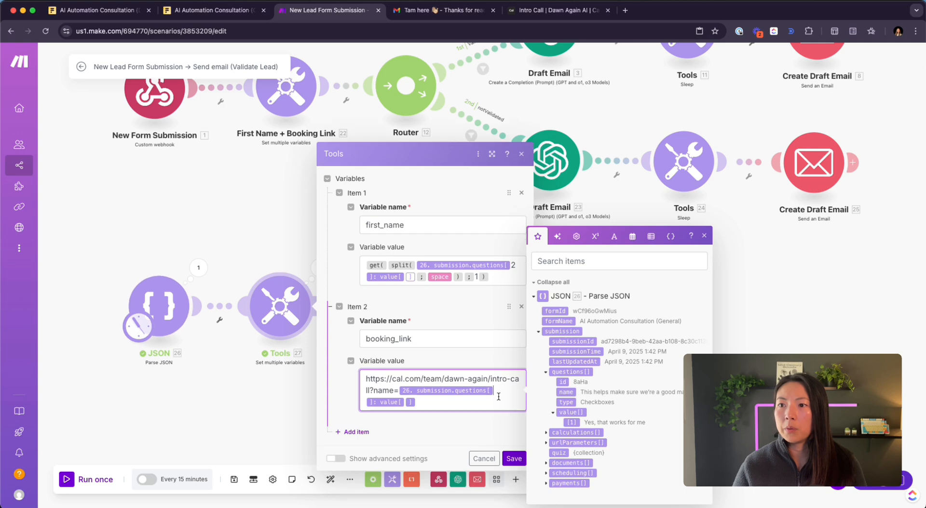
type("2")
left_click(446, 405)
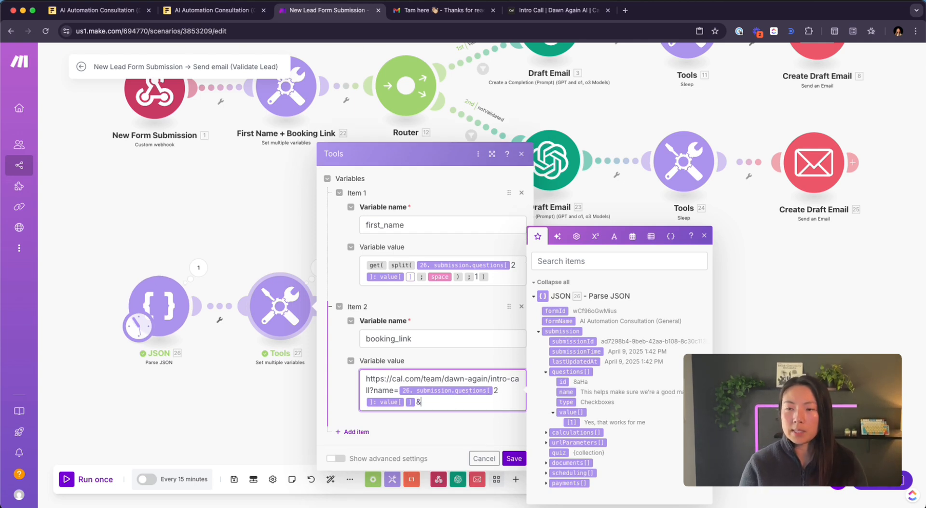
type("&")
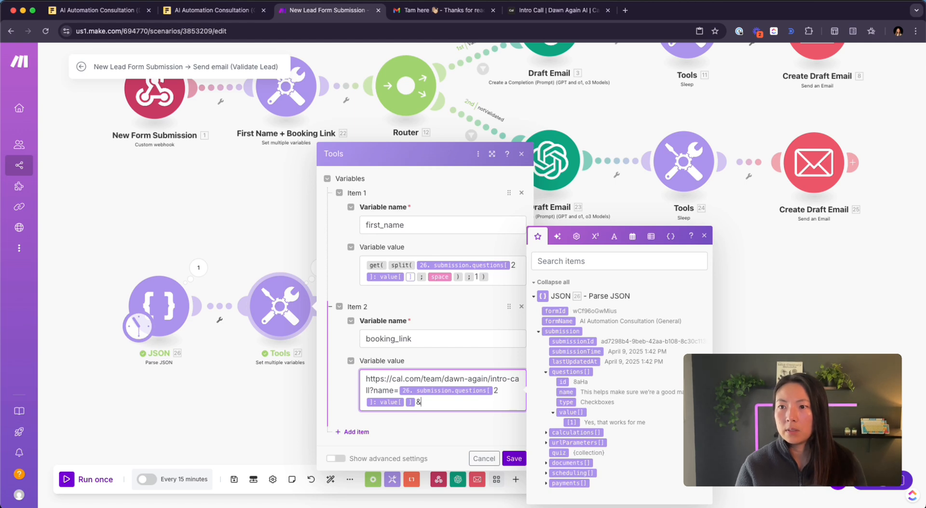
type("email=")
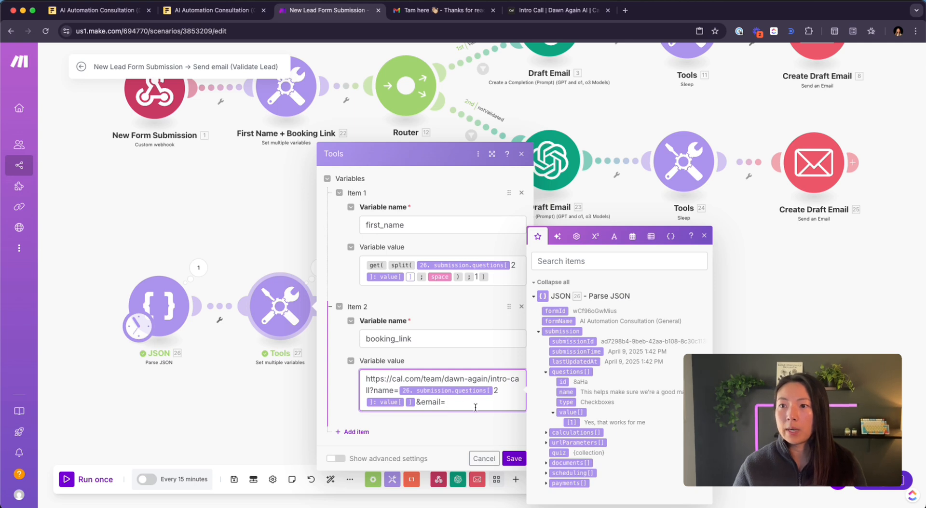
left_click(571, 423)
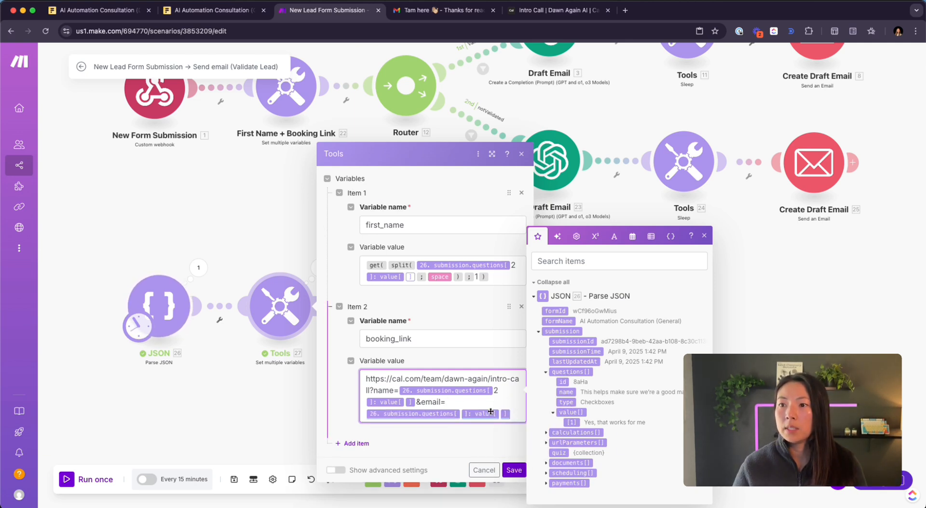
left_click(460, 413)
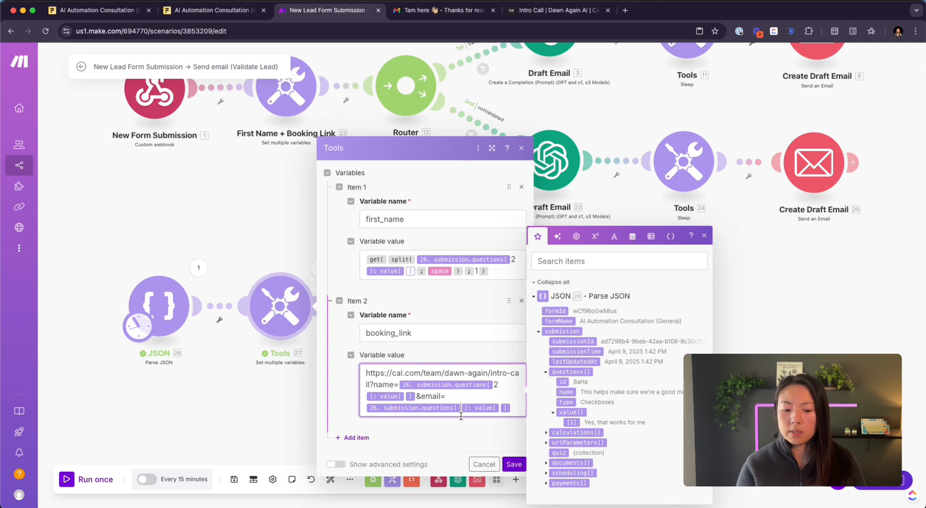
type("5")
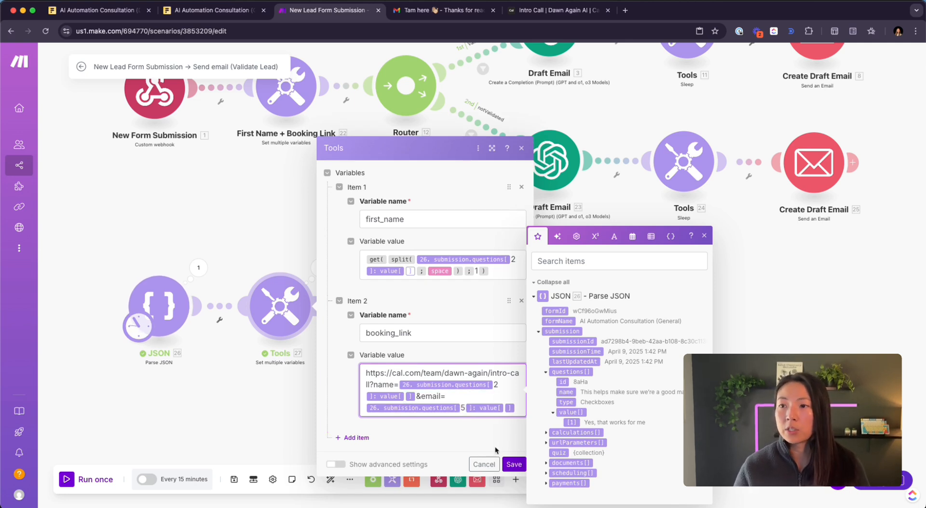
left_click(513, 464)
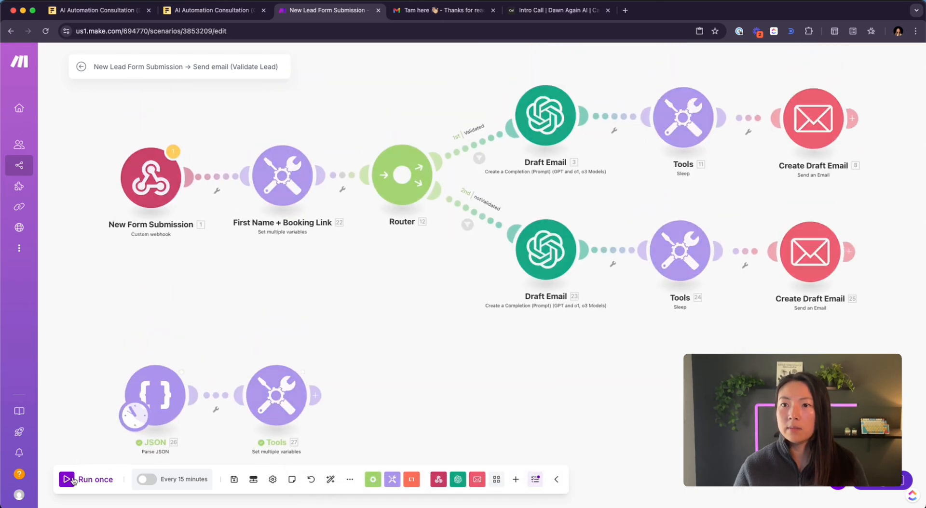
- Verify the test run's Tools output: extracted first name and full cal.com booking_link with name and email
left_click(316, 361)
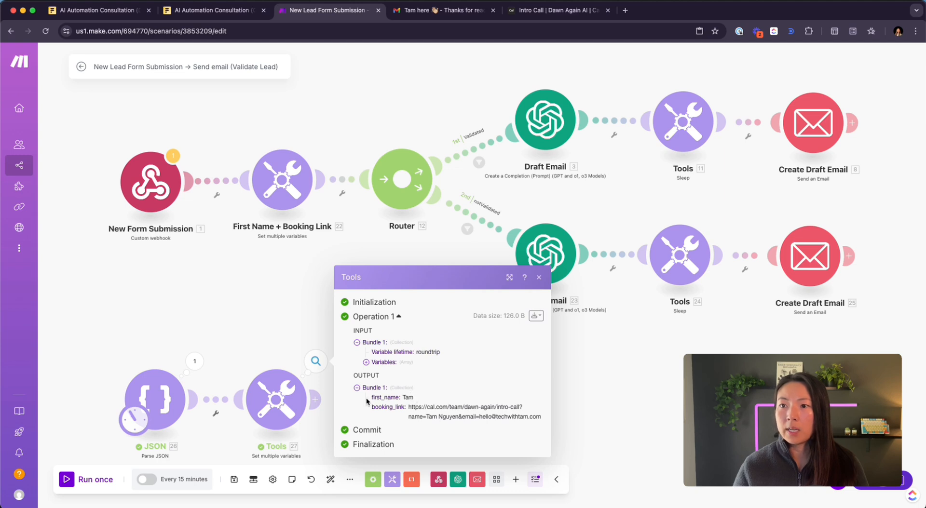
left_click_drag(372, 398, 413, 398)
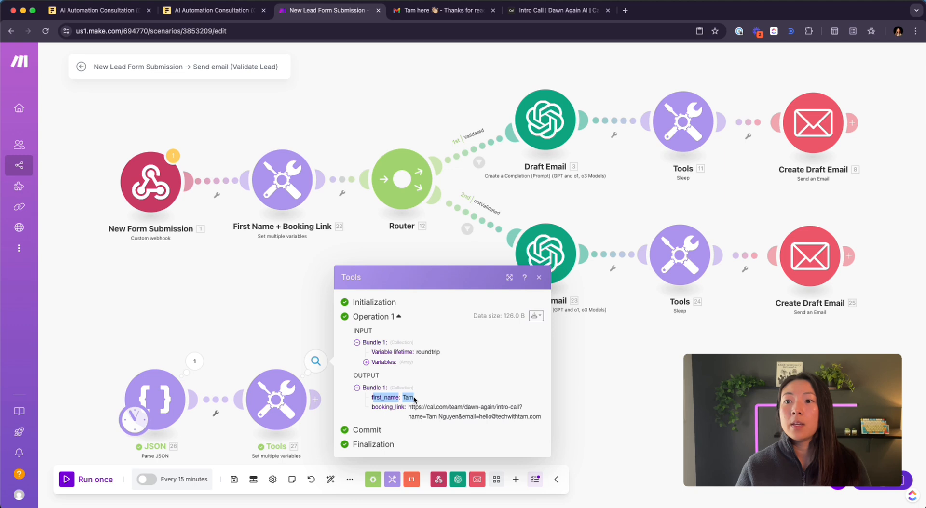
left_click(487, 416)
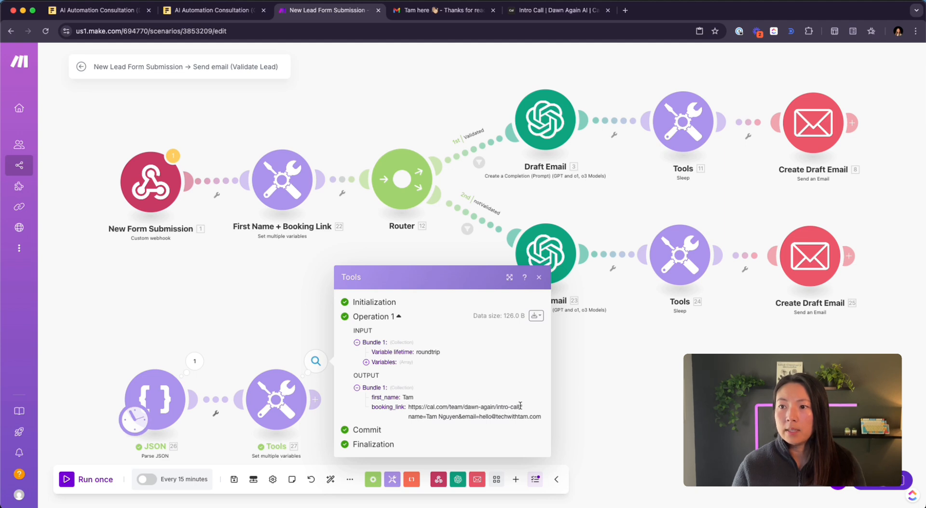
left_click_drag(521, 408, 537, 429)
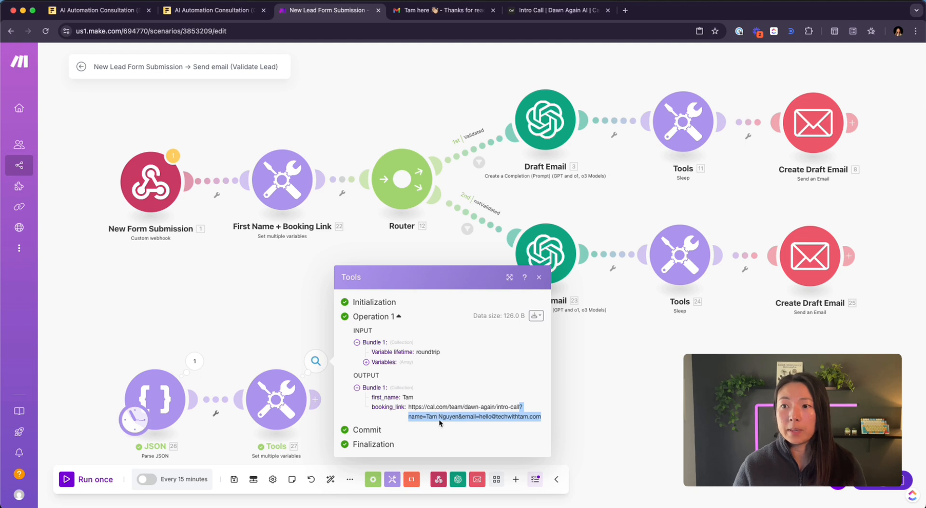
left_click(534, 417)
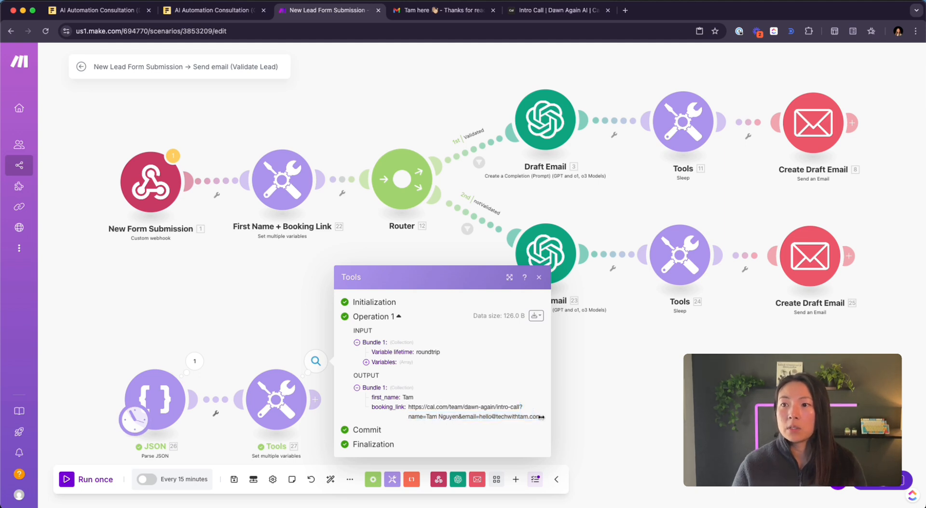
left_click_drag(541, 417, 409, 405)
key("super+c")
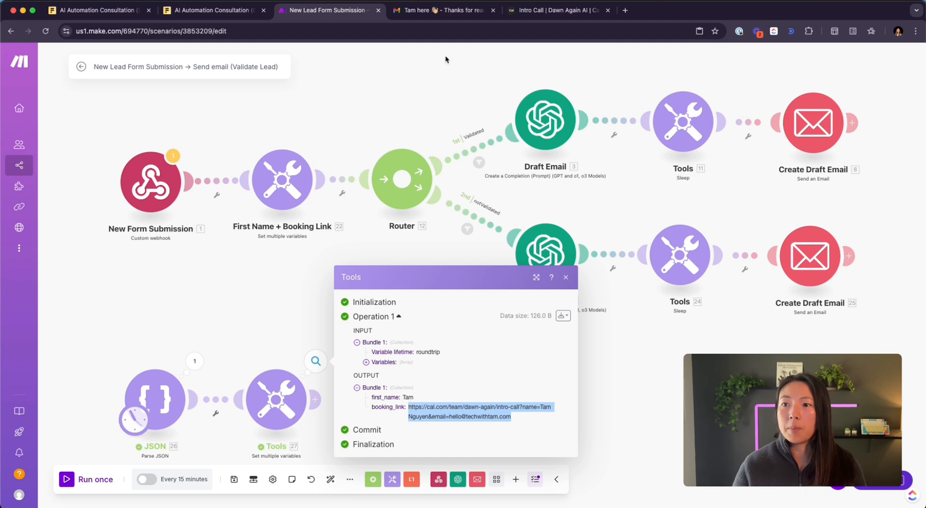
left_click(569, 11)
- Load the generated booking link in Cal.com, choose the 1:30pm slot, and check the prefilled email
left_click(529, 28)
key("super+v")
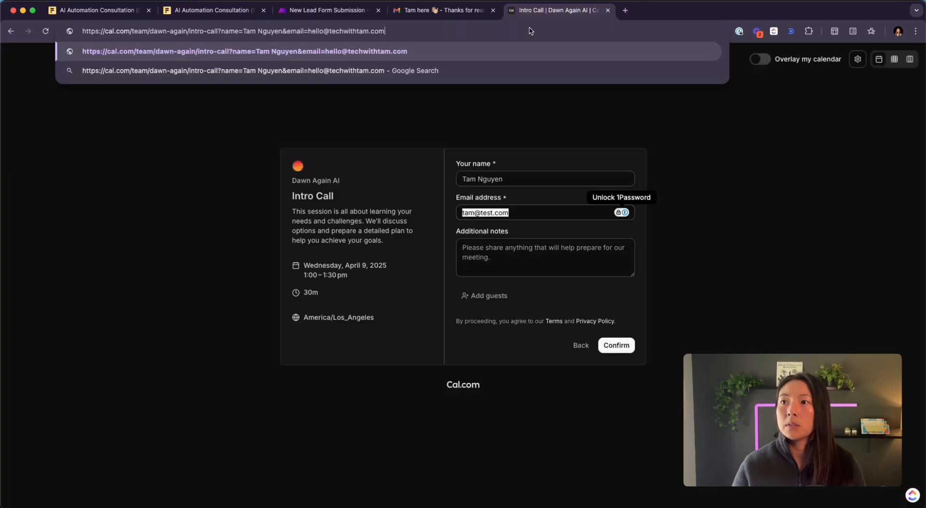
key("Return")
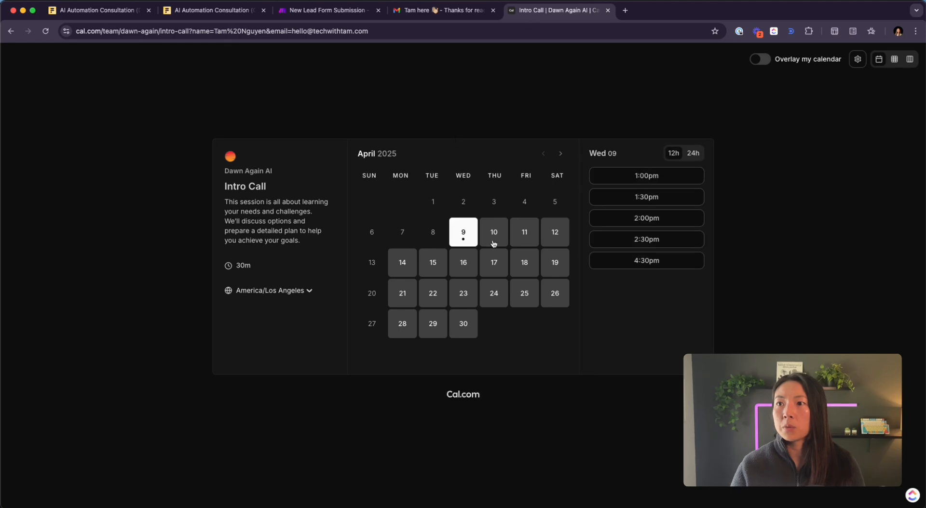
left_click(619, 195)
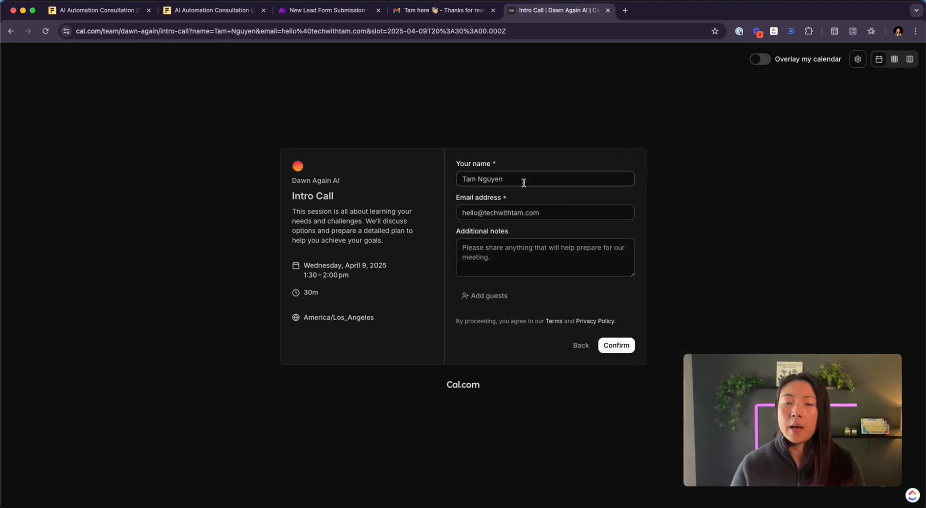
left_click(554, 212)
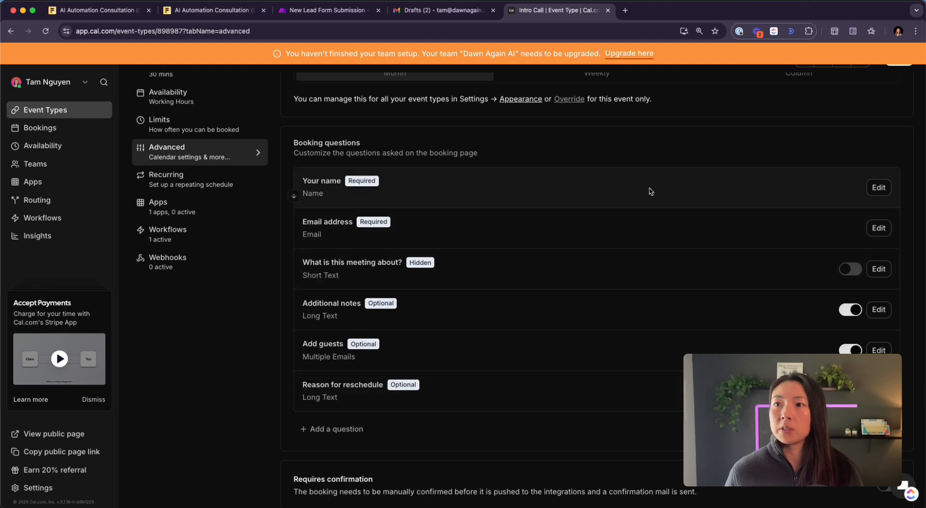
- Open the Your name booking question's settings to view its identifier
left_click(878, 187)
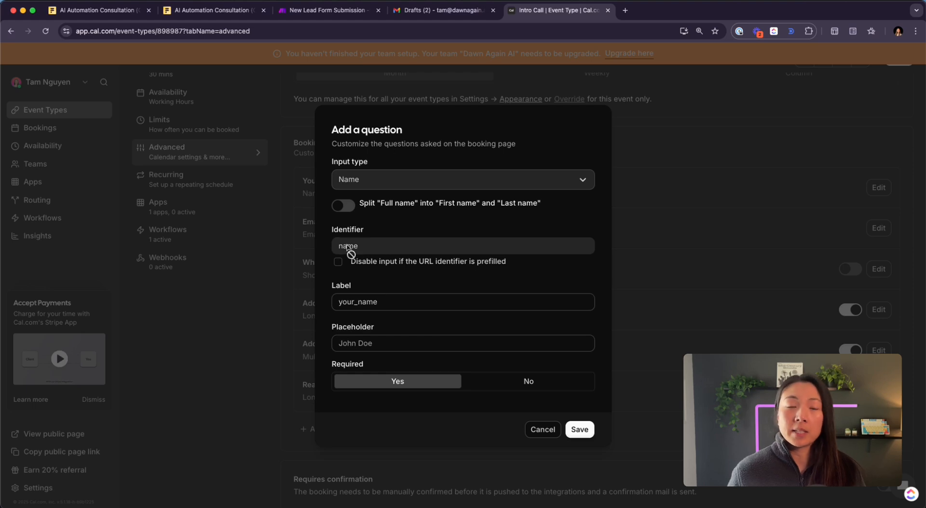
- Check the Email address question's identifier, then load the saved intro-call booking link from clipboard history
left_click(679, 291)
left_click(879, 232)
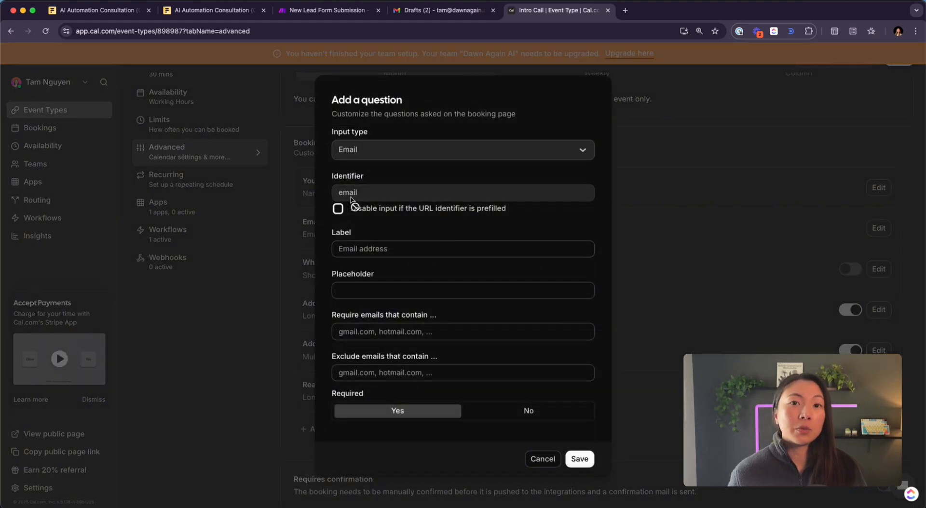
left_click(339, 30)
key("super+shift+v")
type("cal")
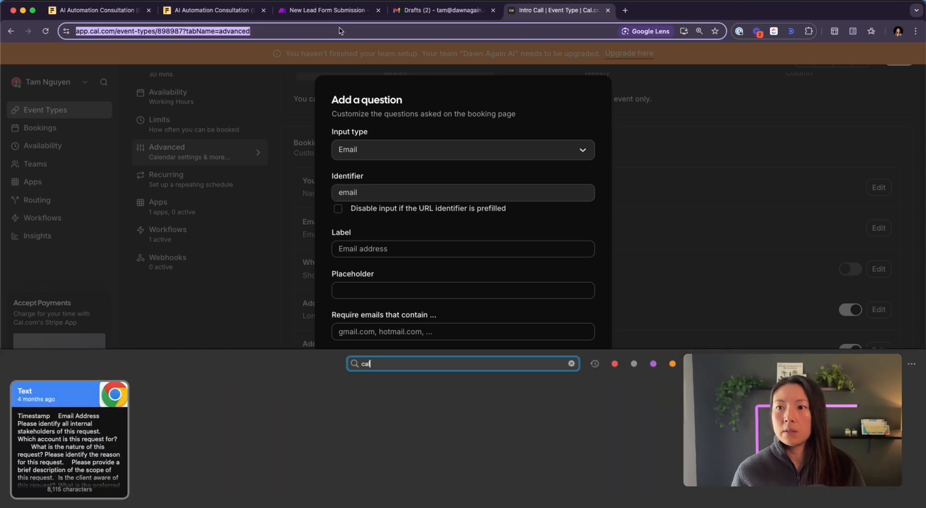
type("n.com")
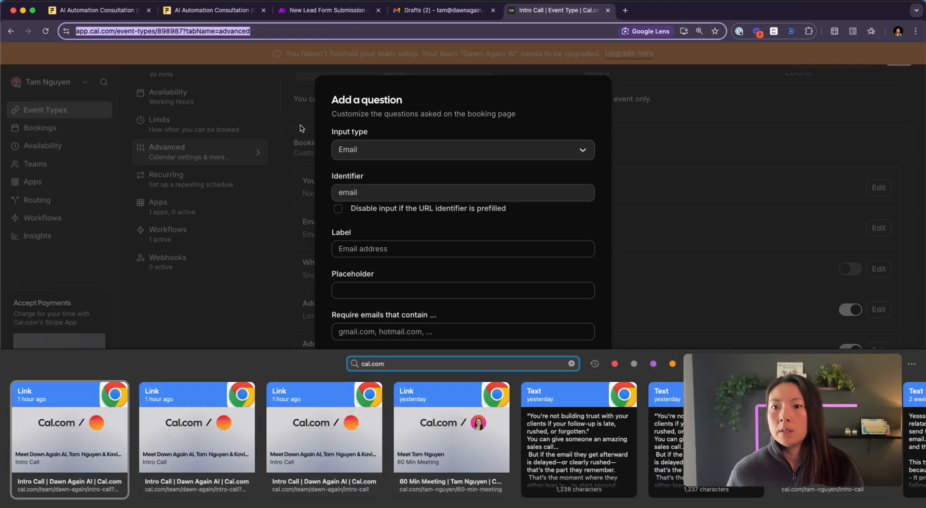
double_click(97, 424)
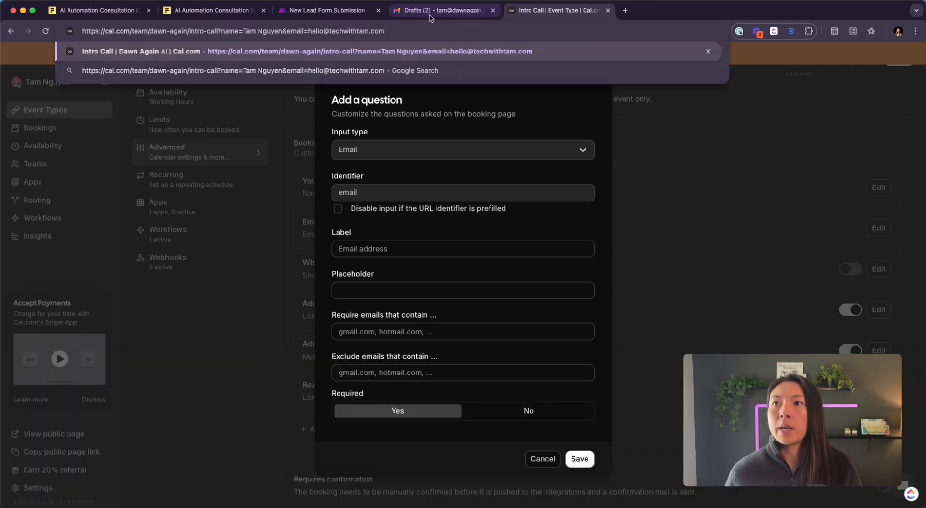
- Rename the link's email parameter to emailAddress, then return to the Fillout tab
left_click_drag(221, 31, 238, 31)
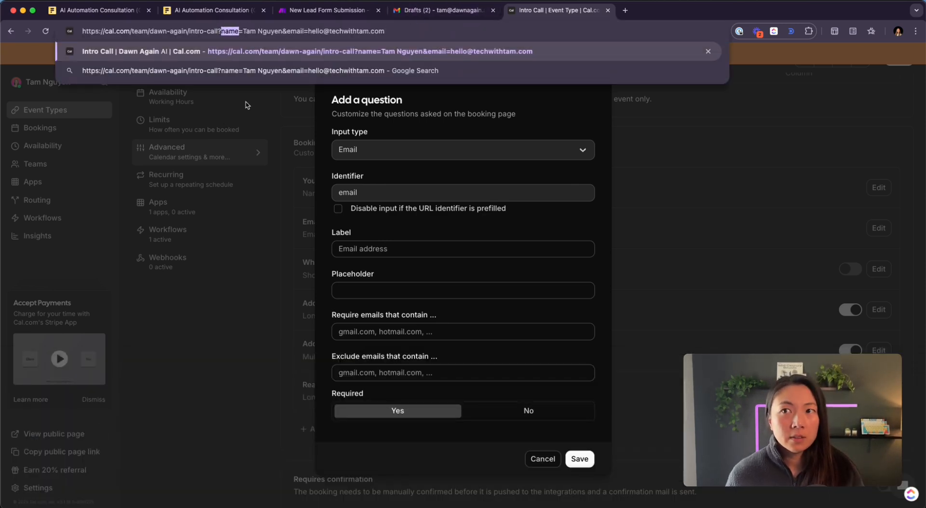
left_click_drag(241, 33, 340, 194)
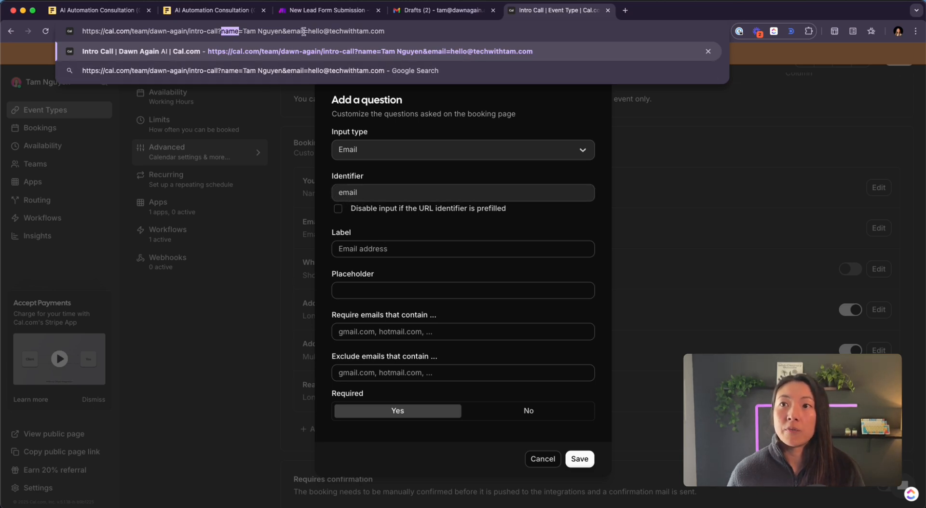
left_click_drag(303, 30, 291, 31)
key("Right")
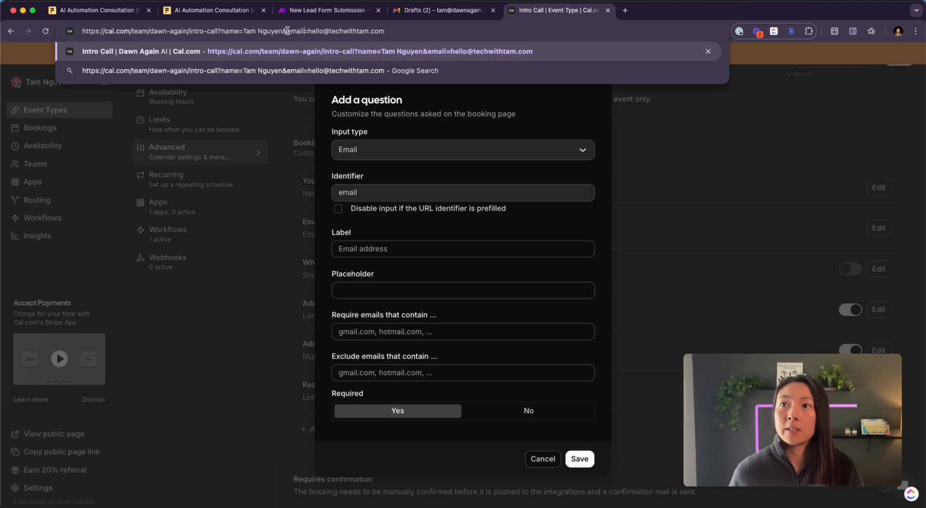
type("Address")
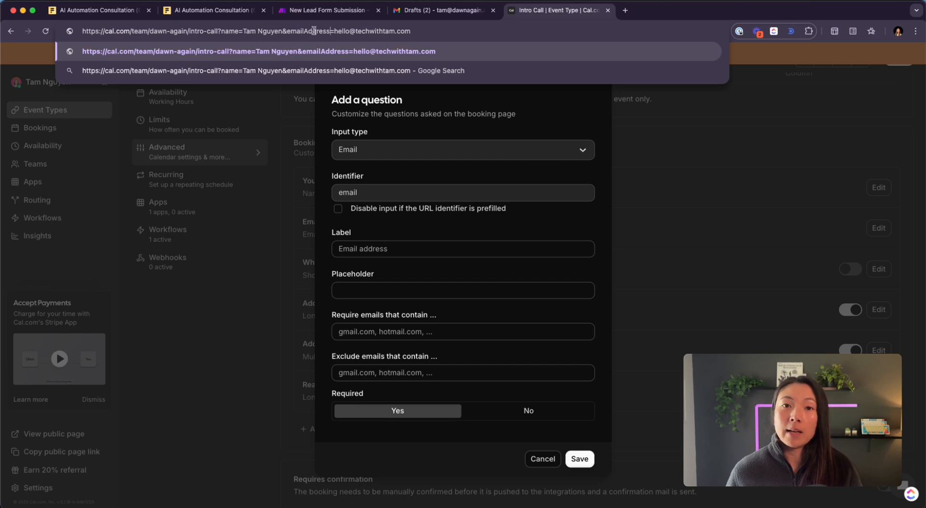
left_click_drag(287, 31, 328, 32)
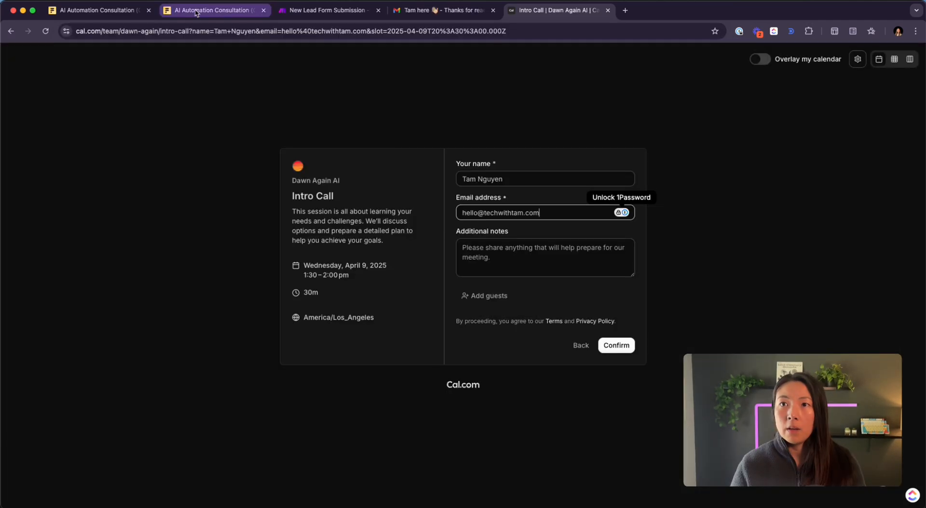
left_click(195, 11)
- Back in Make, close the Tools output and start a new module after Tools 27
left_click(102, 10)
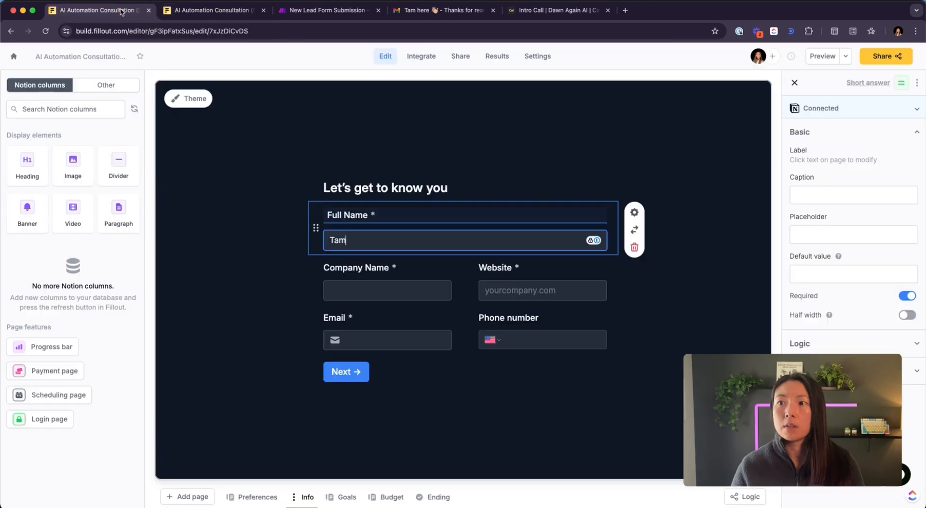
left_click(291, 18)
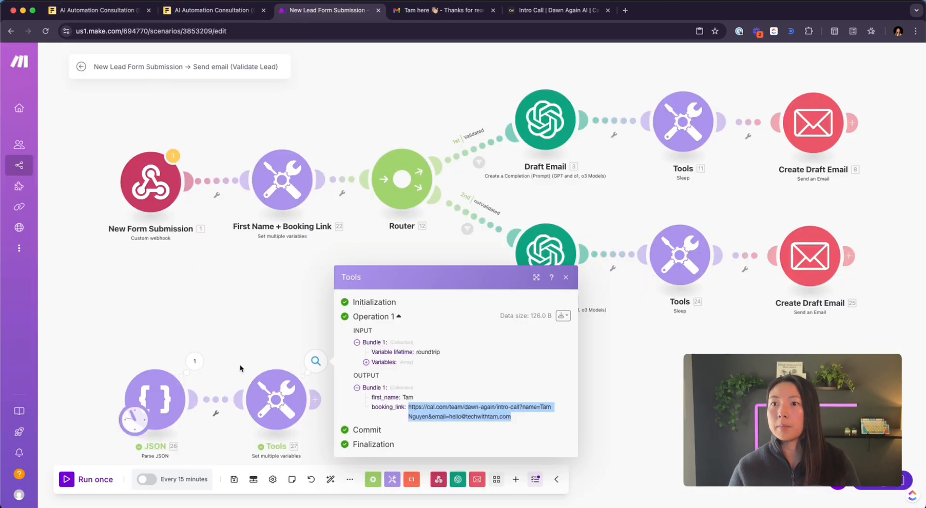
left_click(244, 310)
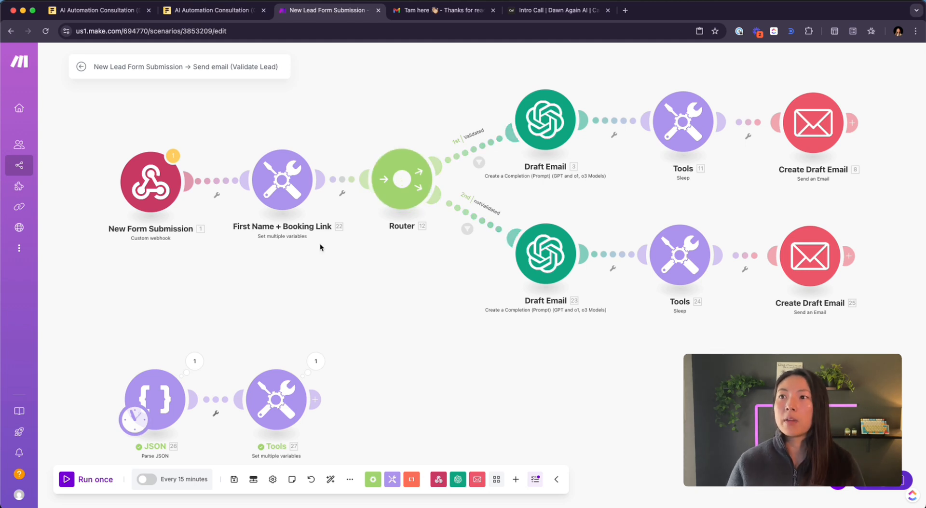
left_click(319, 403)
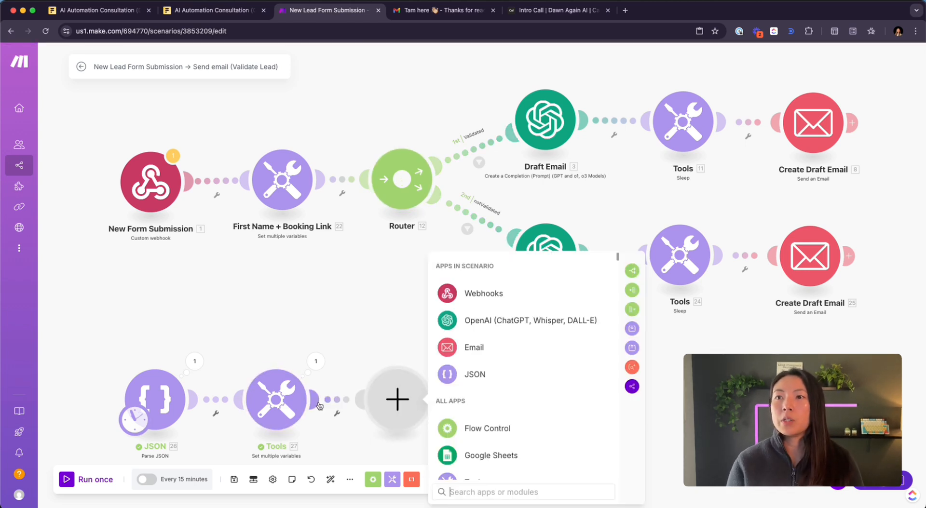
- Add a Router after Tools 27 via a 'router' search and position its two empty routes
type("router")
left_click(477, 295)
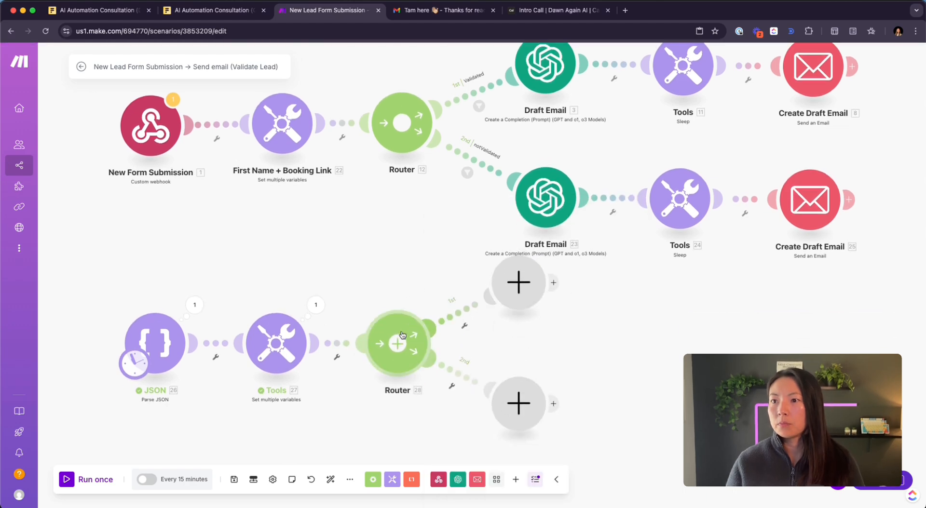
mouse_move(399, 340)
left_mouse_down()
mouse_move(400, 305)
mouse_move(398, 349)
left_mouse_up()
left_click_drag(380, 291, 371, 203)
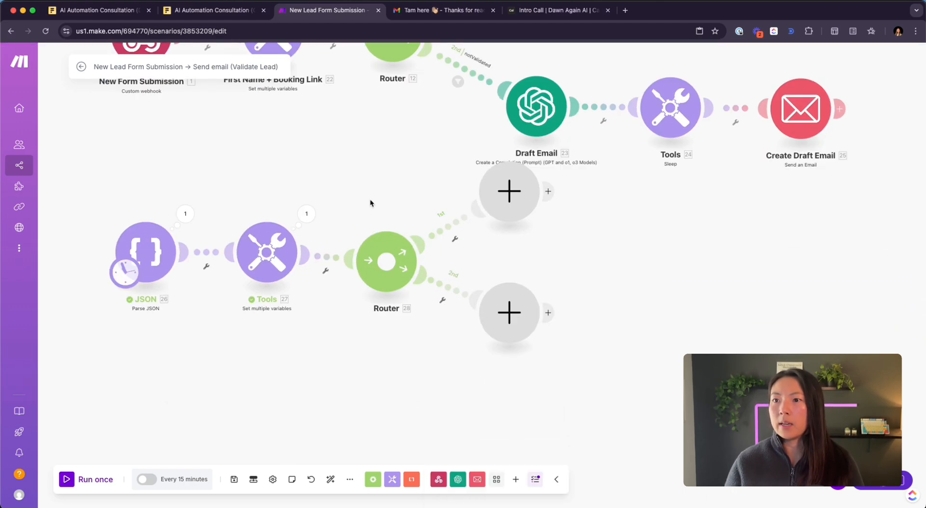
left_click_drag(388, 264, 400, 264)
left_click_drag(511, 315, 528, 349)
left_click_drag(505, 197, 519, 244)
left_click_drag(517, 286, 427, 346)
left_click_drag(431, 300, 440, 298)
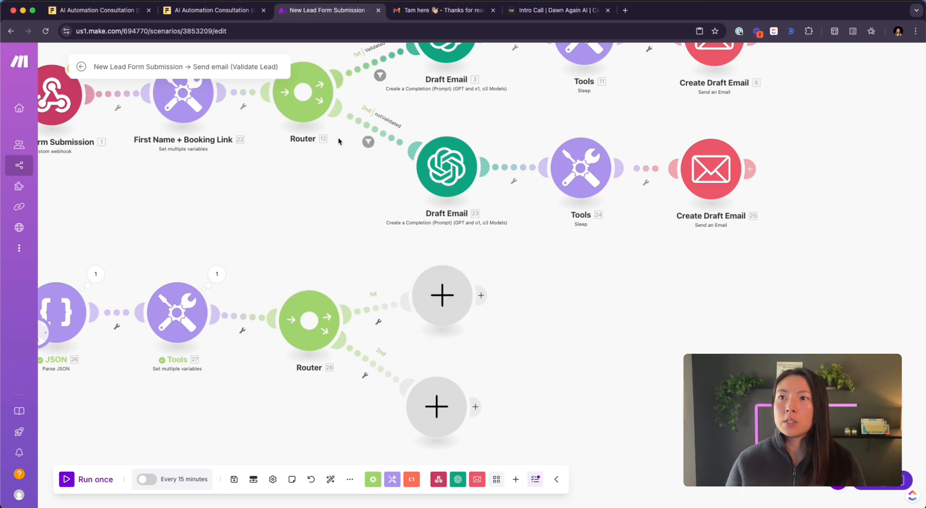
- Arrange the JSON, Tools and Router group on the canvas and open the first route's filter setup
scroll(319, 236, "up", 2)
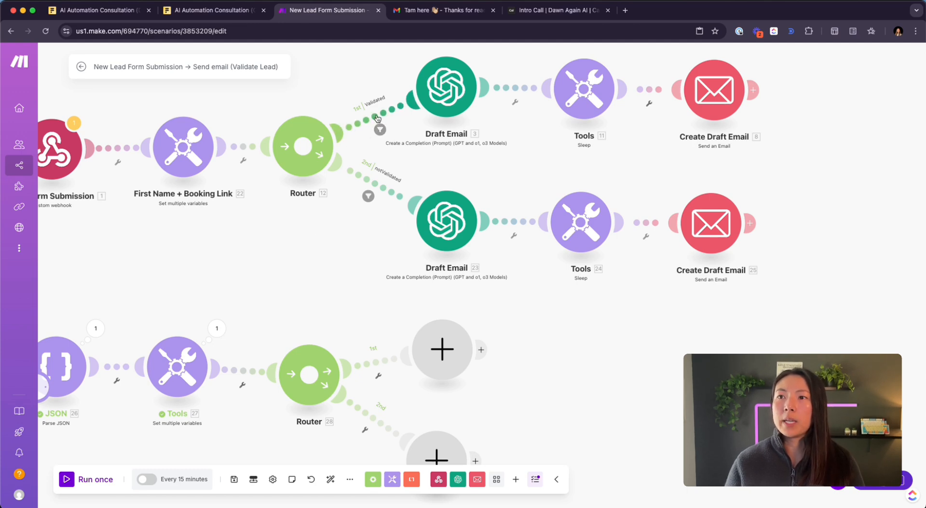
scroll(346, 280, "down", 2)
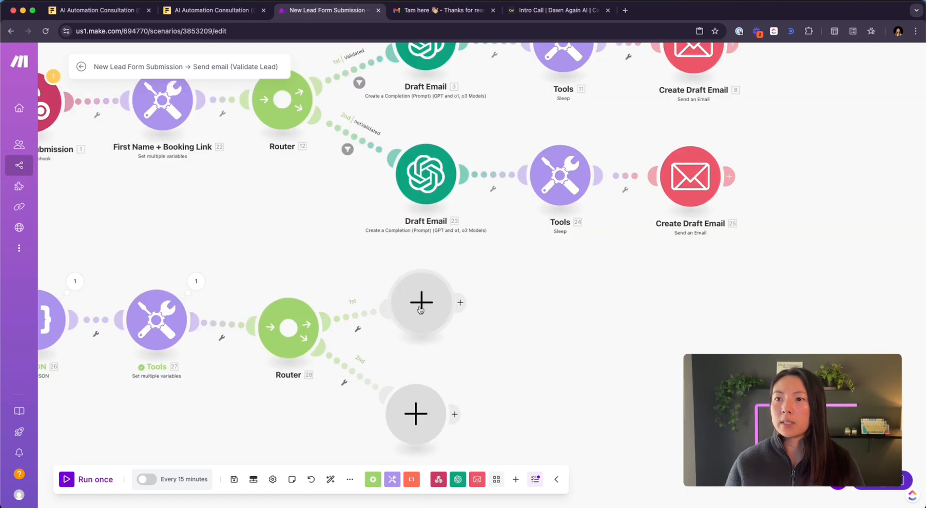
left_click_drag(421, 311, 444, 307)
scroll(342, 383, "up", 1)
scroll(340, 388, "up", 1)
scroll(337, 393, "down", 2)
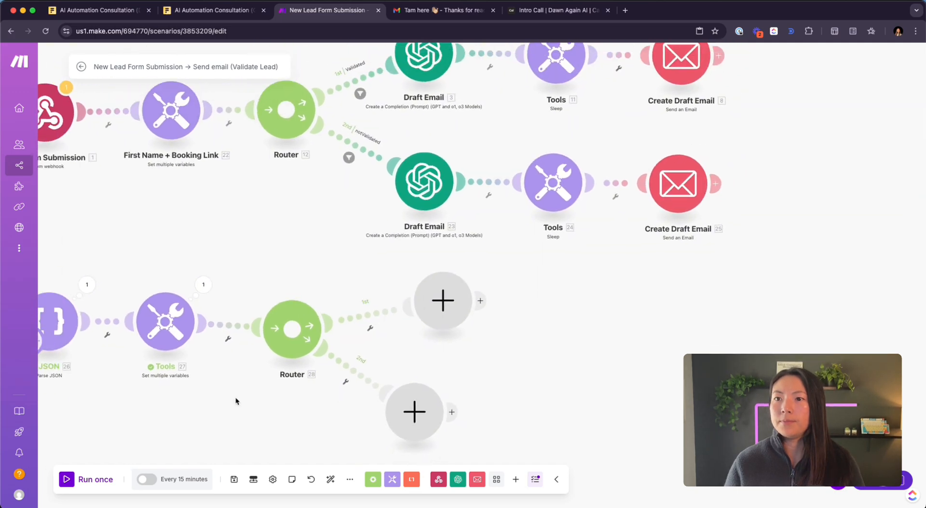
left_click_drag(235, 401, 375, 267)
left_click_drag(164, 139, 702, 315)
left_click_drag(579, 289, 581, 355)
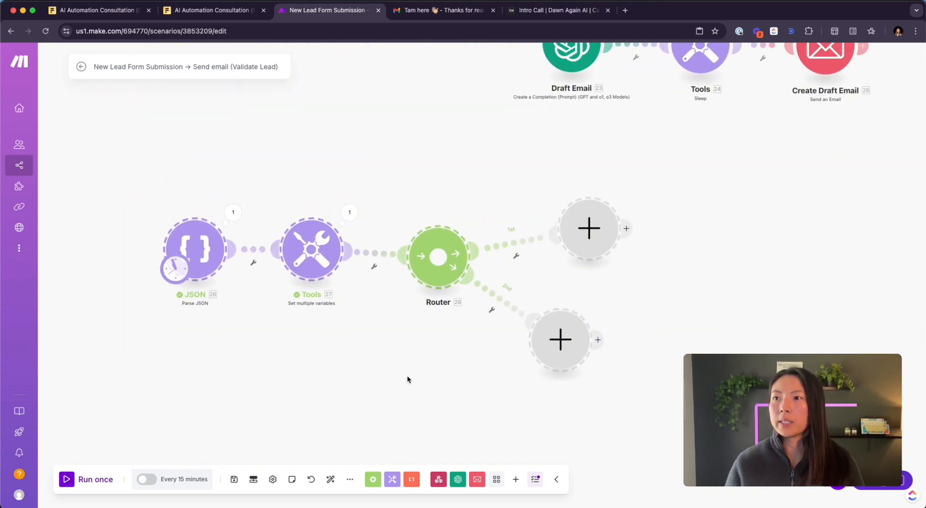
left_click_drag(407, 378, 357, 321)
left_click(472, 190)
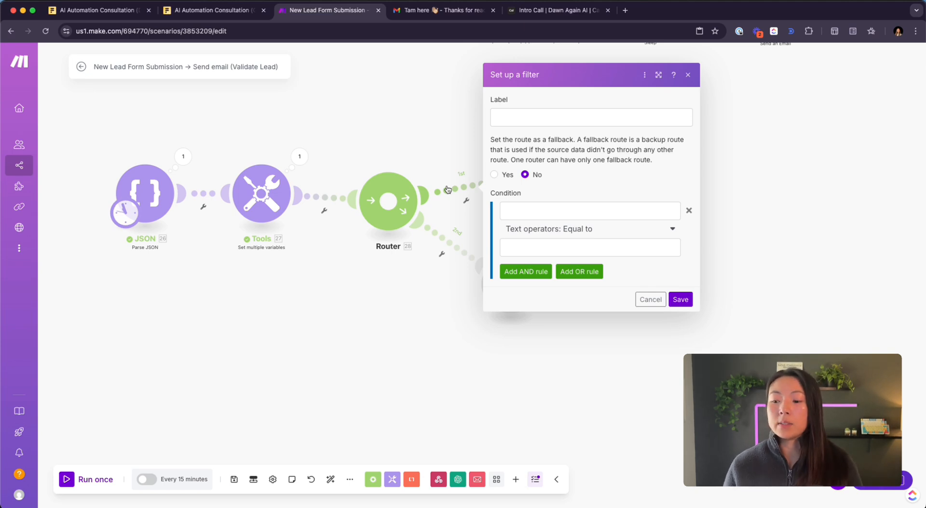
- Label the first route's filter 'Validated?' and switch to the Fillout thank-you page
left_click(559, 110)
type("V")
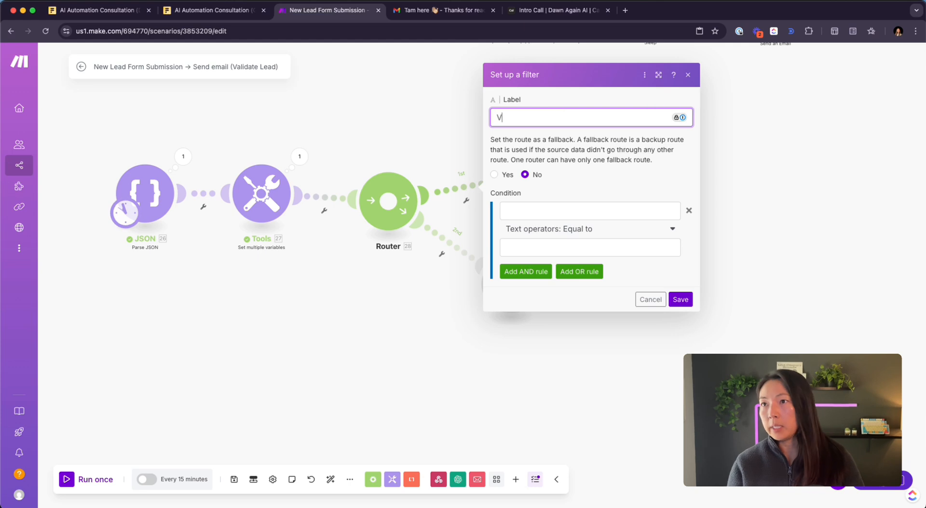
type("alidated?")
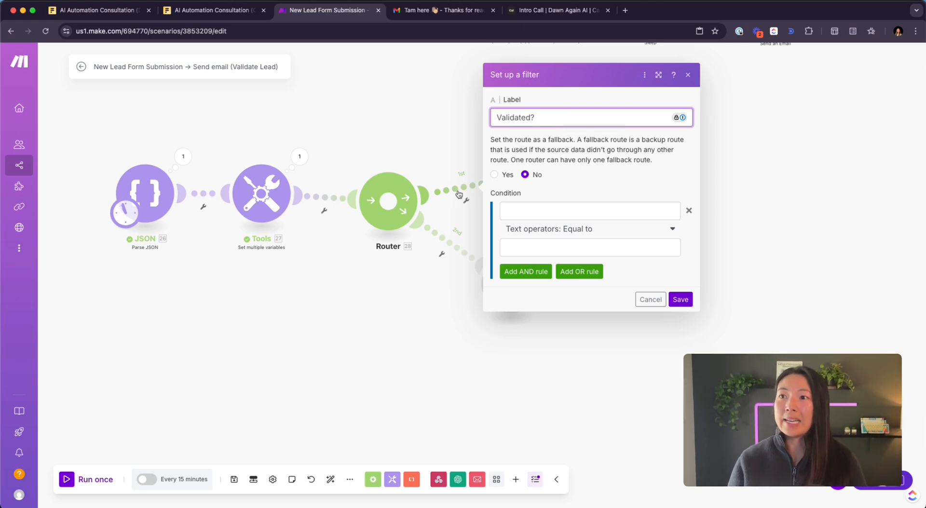
left_click(569, 206)
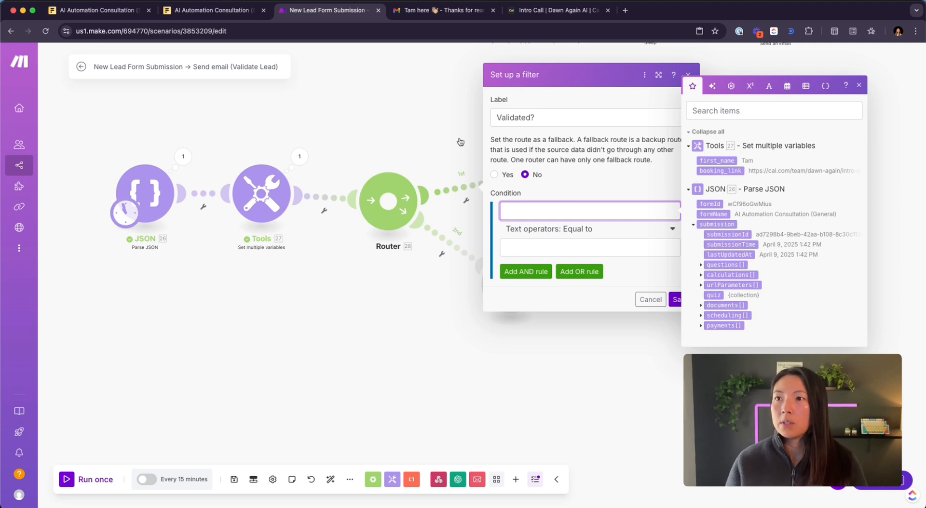
left_click(217, 10)
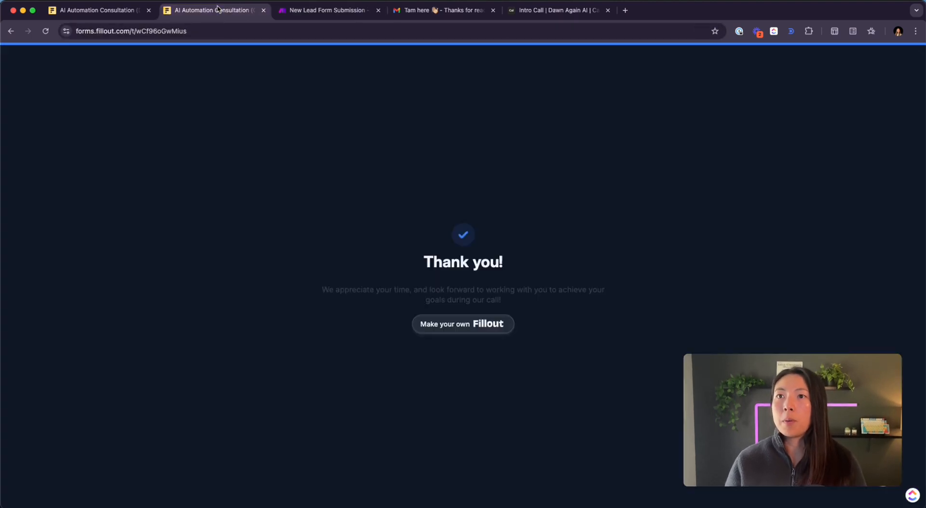
- Review the Fillout Budget page's $3K question and its three answers, then return to Make
left_click(85, 10)
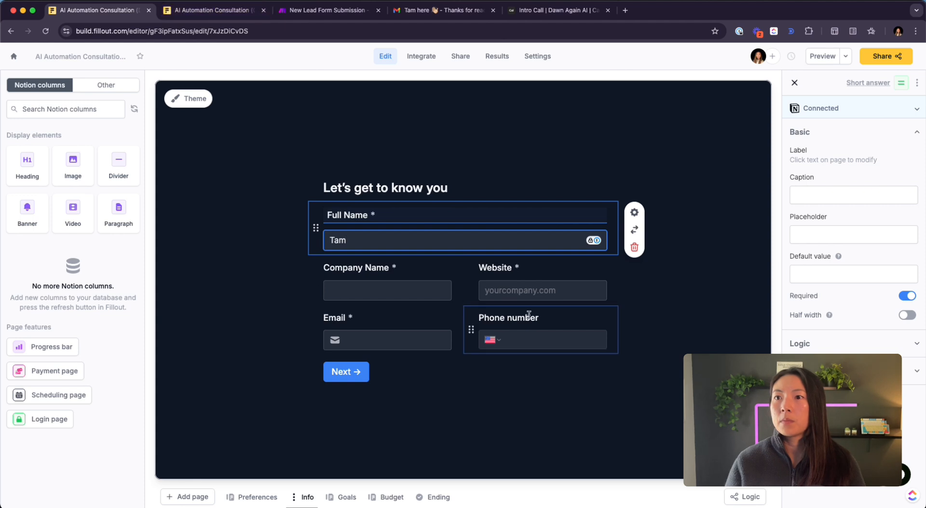
left_click(391, 496)
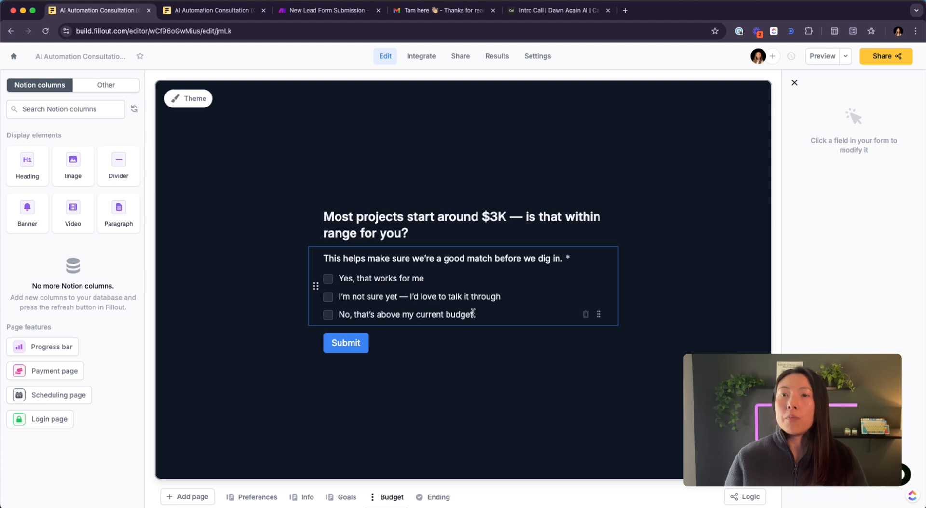
left_click(327, 19)
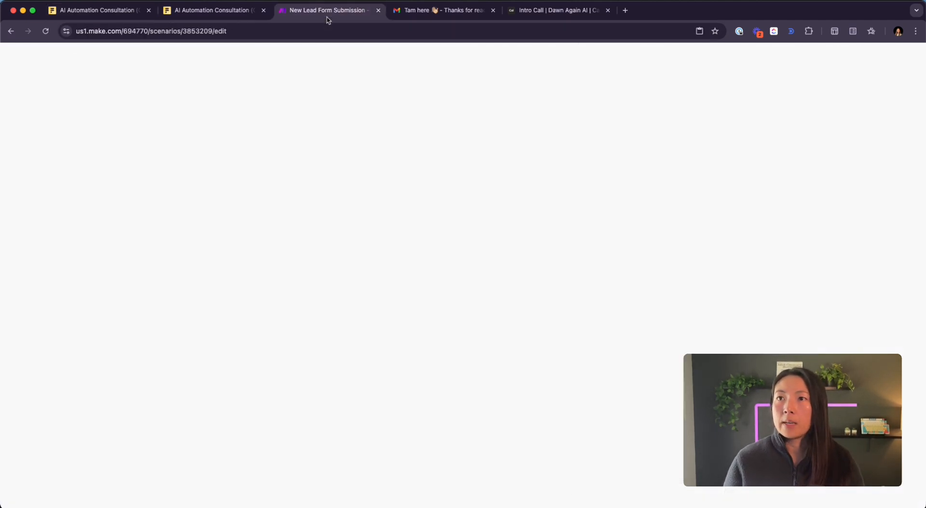
- Map the submission question's answer value into the Validated? filter condition
left_click(526, 215)
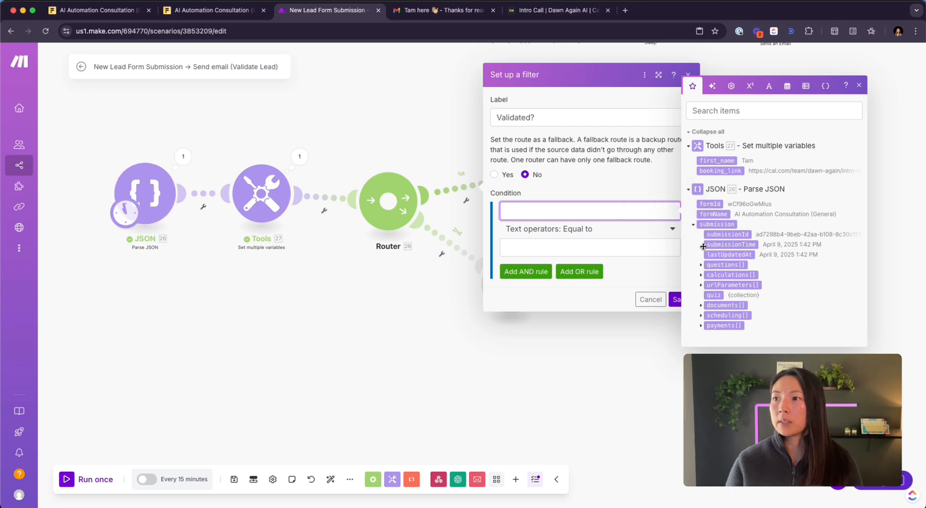
left_click(700, 265)
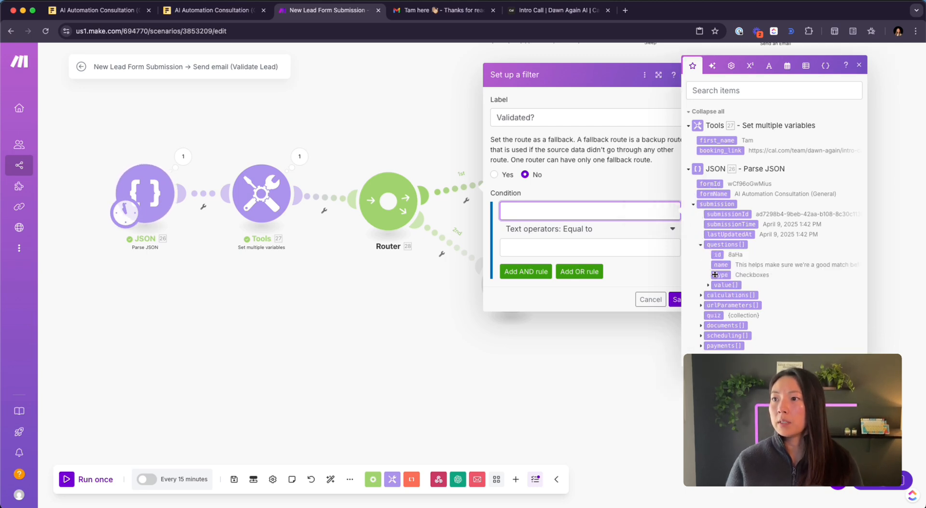
left_click(708, 285)
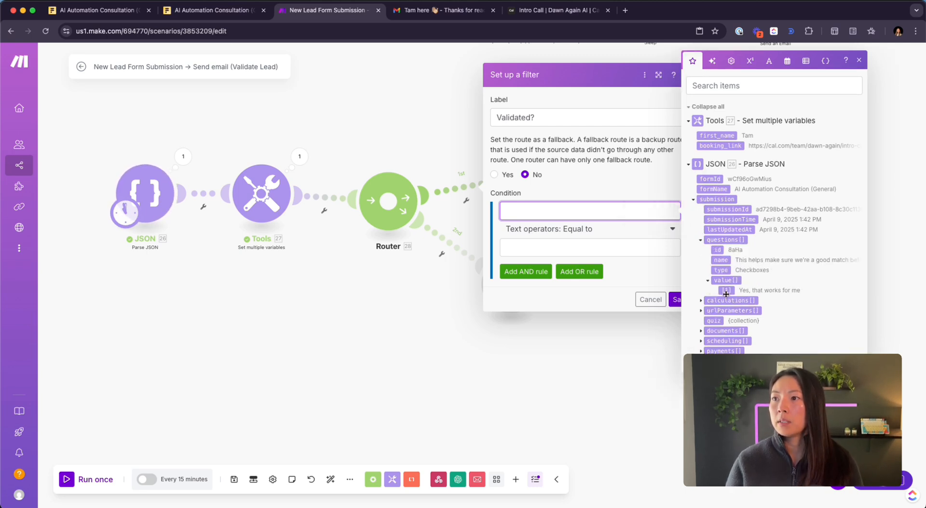
left_click(726, 291)
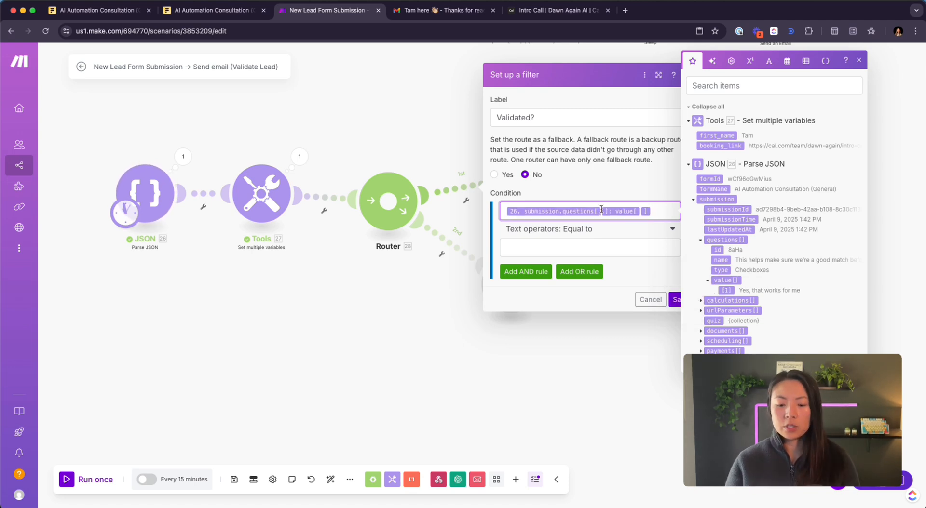
- Check the JSON module's last-run output for question 8's answer, 'Yes, that works for me'
left_click(183, 157)
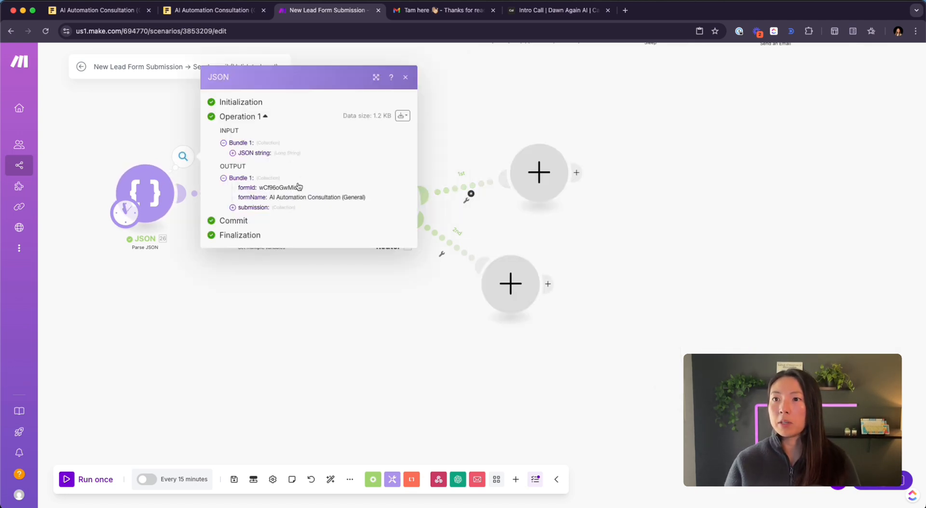
left_click(242, 207)
left_click(254, 229)
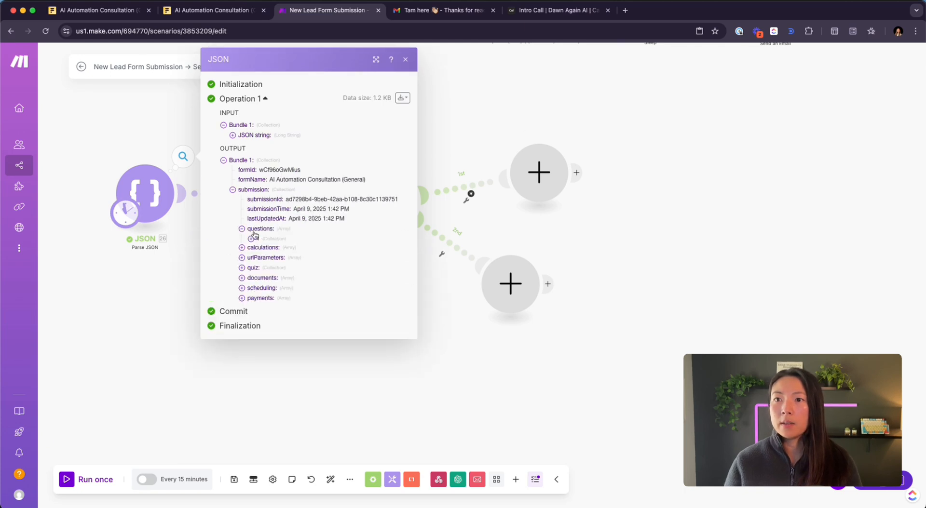
left_click(261, 309)
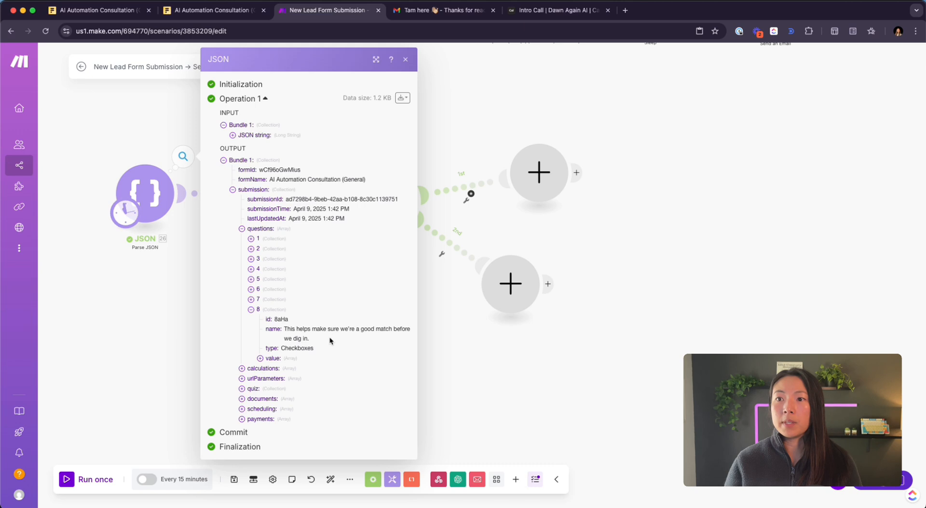
left_click(260, 359)
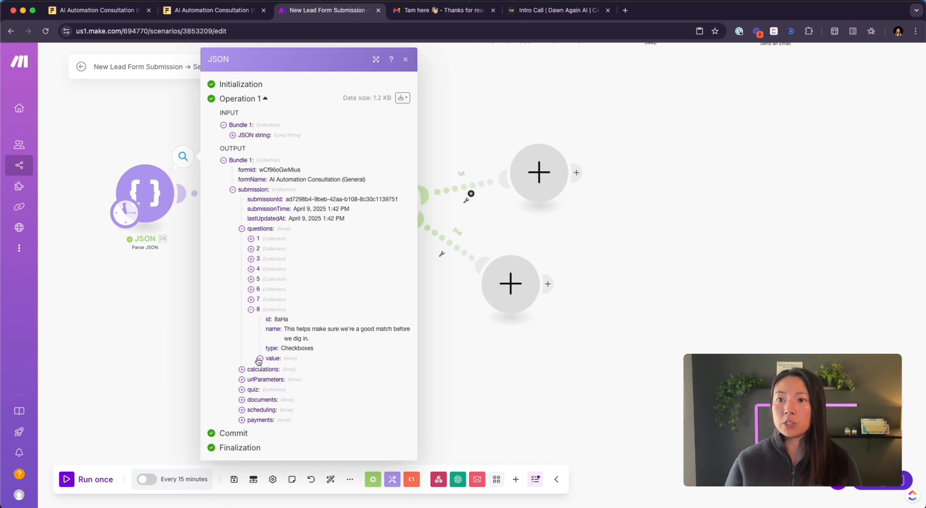
left_click_drag(344, 371, 246, 371)
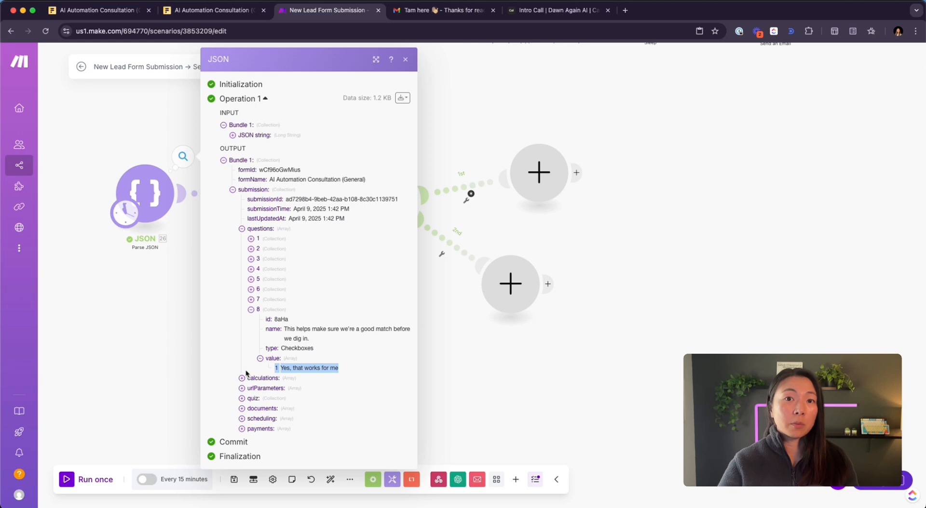
left_click(640, 254)
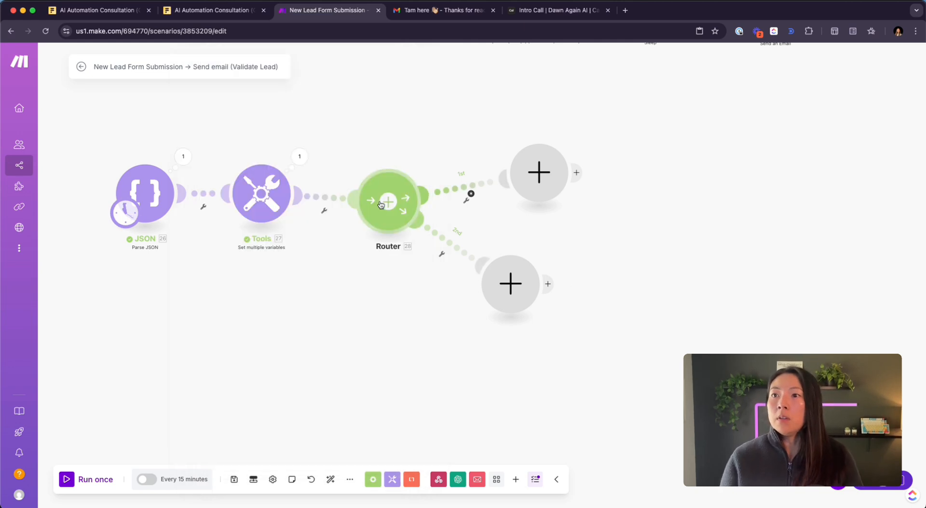
left_click(470, 193)
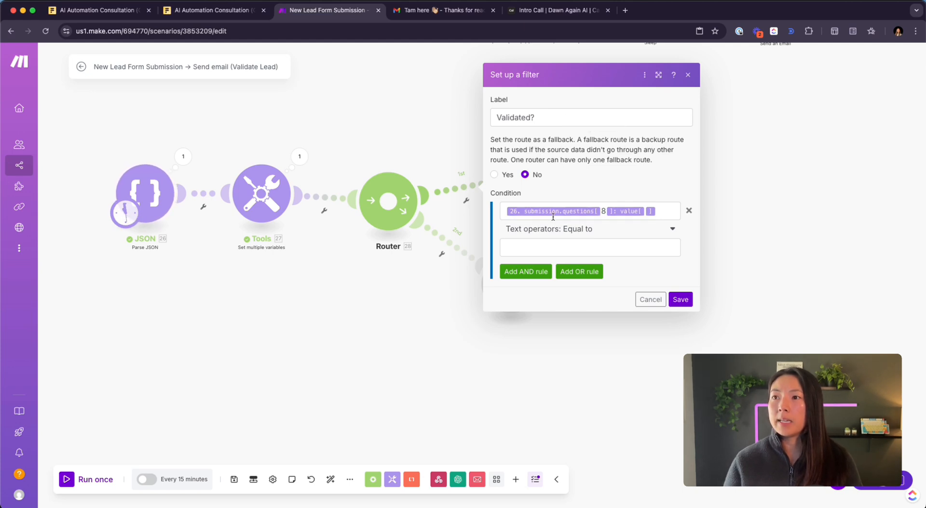
- Set the condition to Equal to (case insensitive) 'Yes, that works for me' and save
left_click(581, 250)
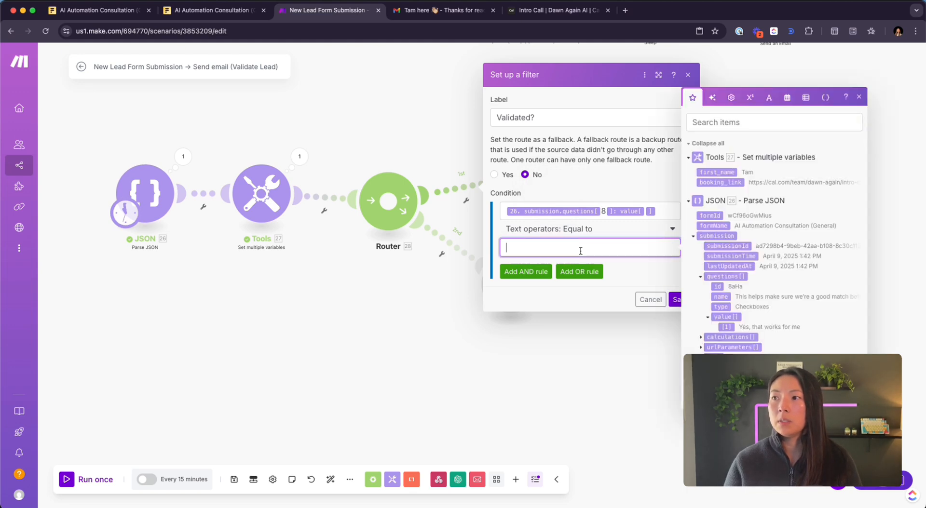
type("Yes, t")
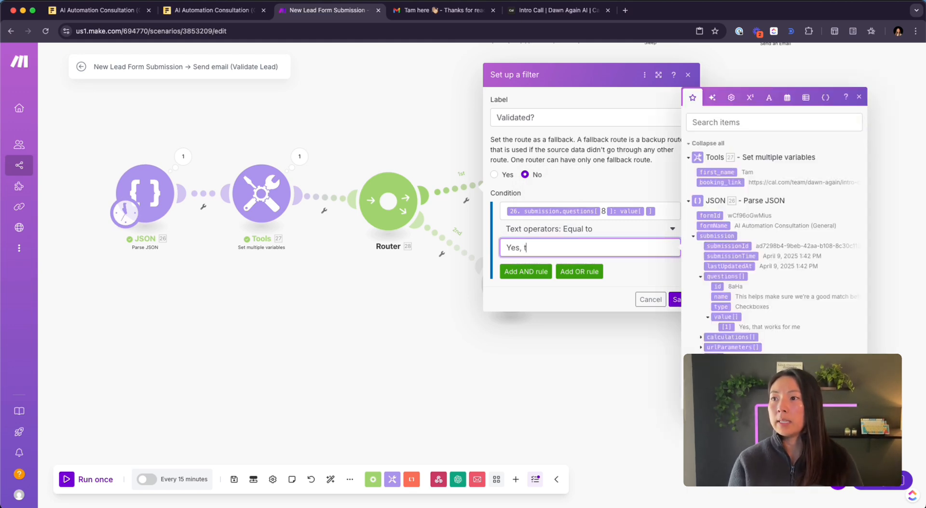
type("hat works for me")
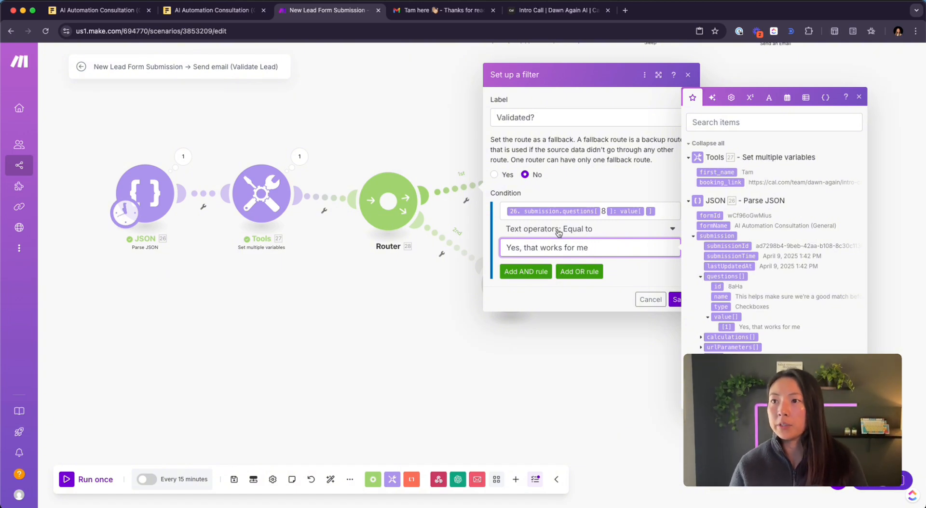
left_click(572, 233)
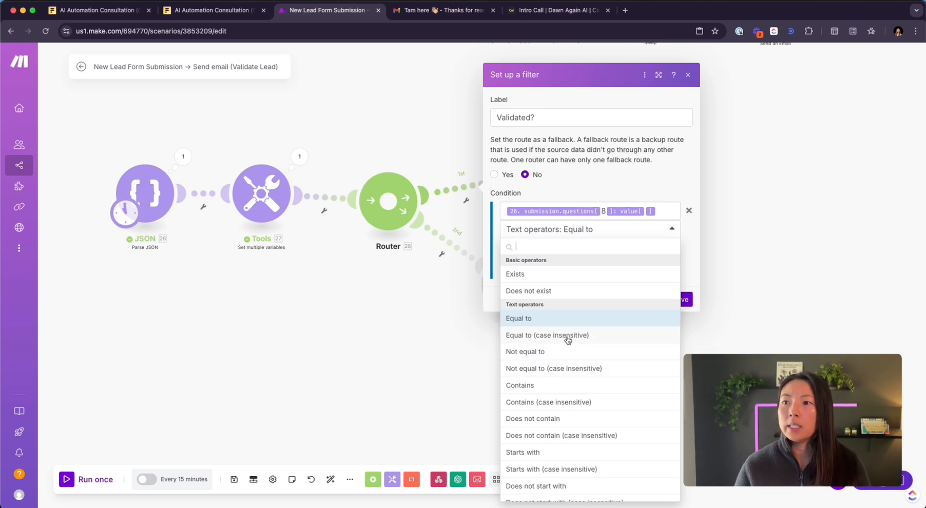
left_click(606, 335)
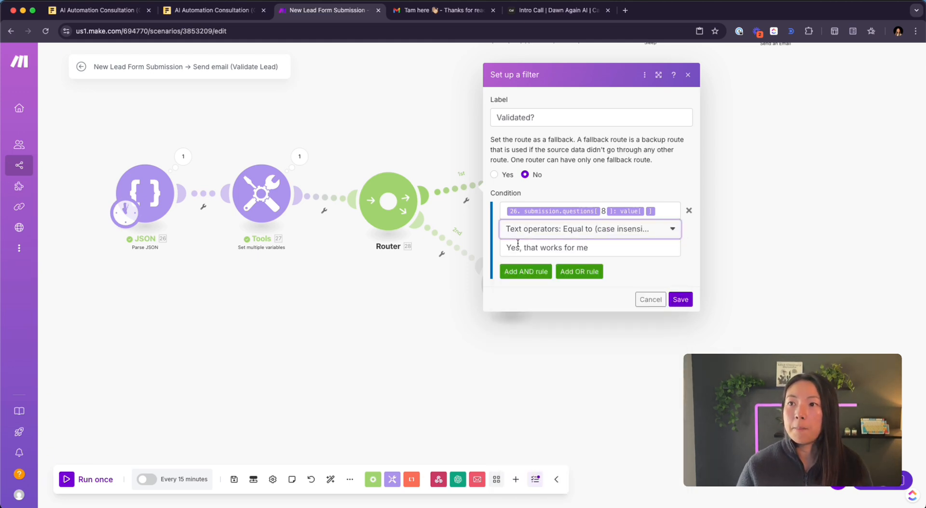
left_click(508, 247)
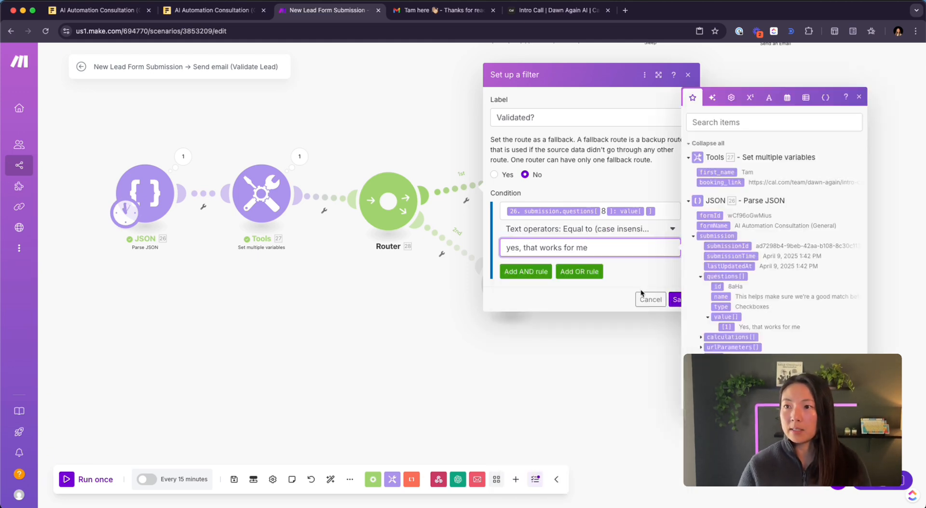
type("y")
key("BackSpace")
type("Y")
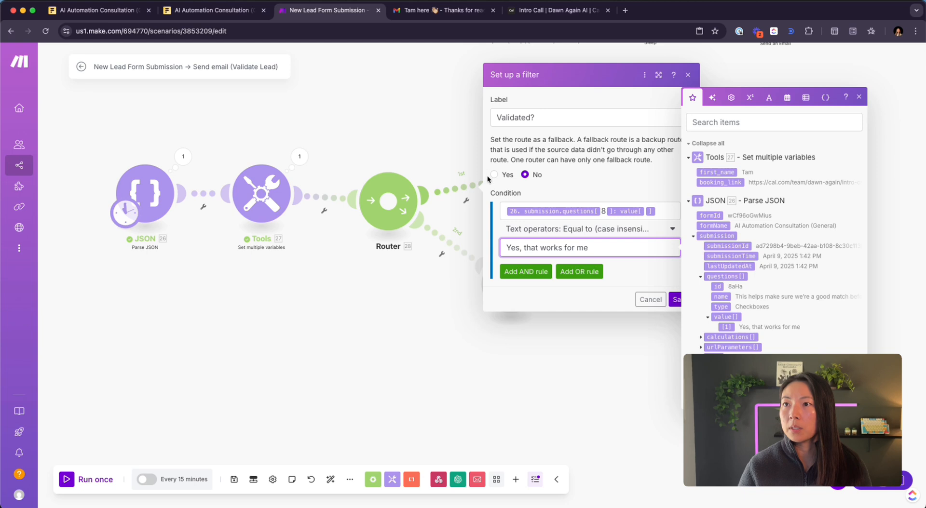
left_click(678, 301)
left_click(677, 300)
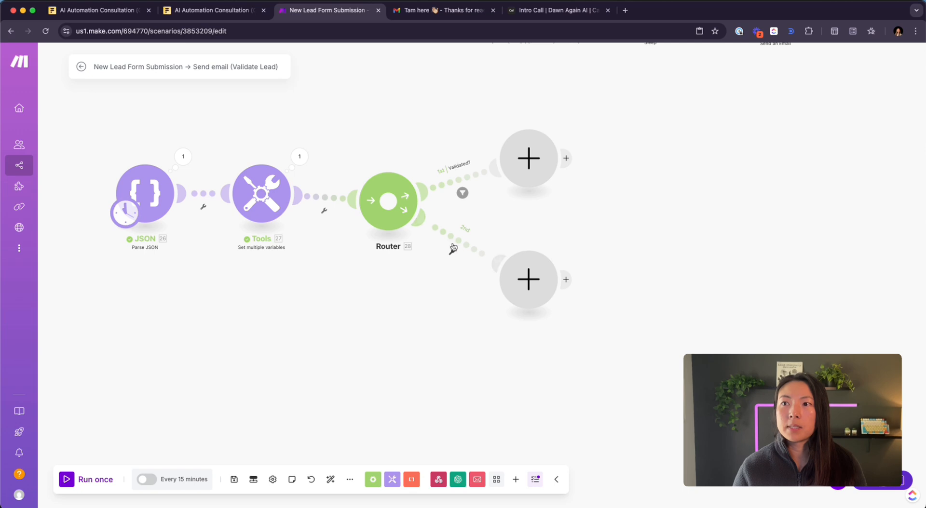
- Run the scenario once and inspect the Tools module's output
left_click(71, 484)
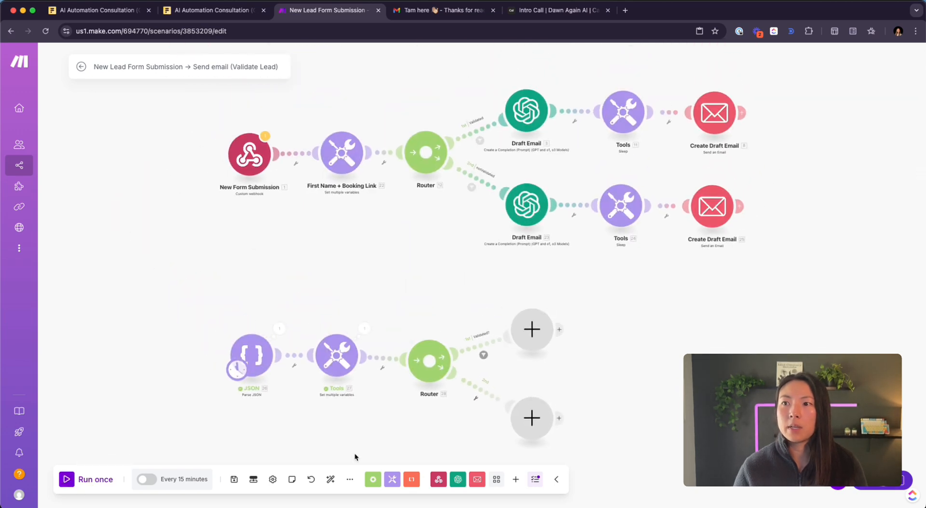
scroll(411, 429, "up", 5)
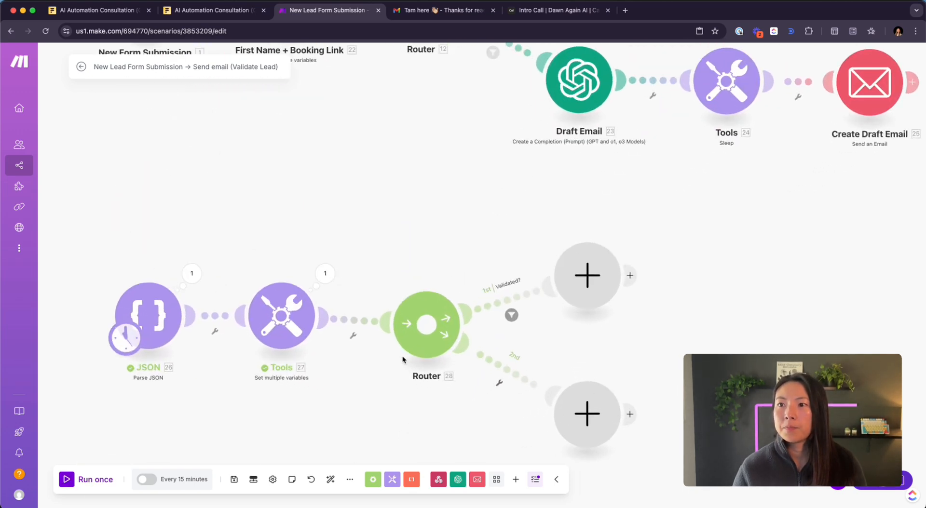
left_click(325, 274)
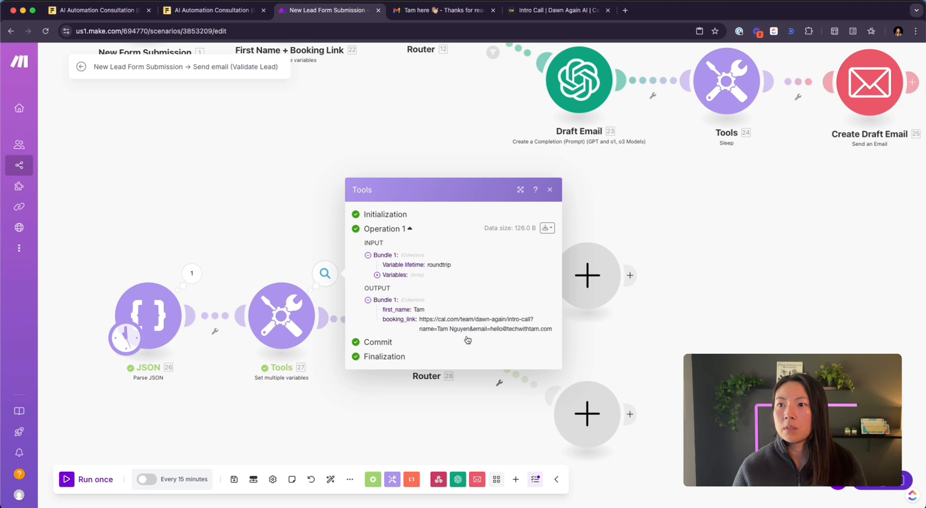
left_click(693, 322)
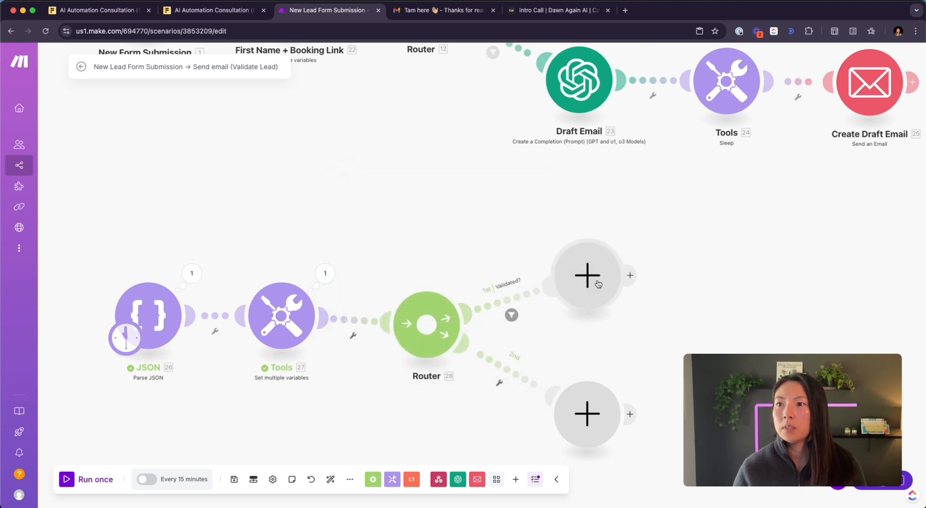
- Bring up the filter setup for the router's second route
left_click(571, 282)
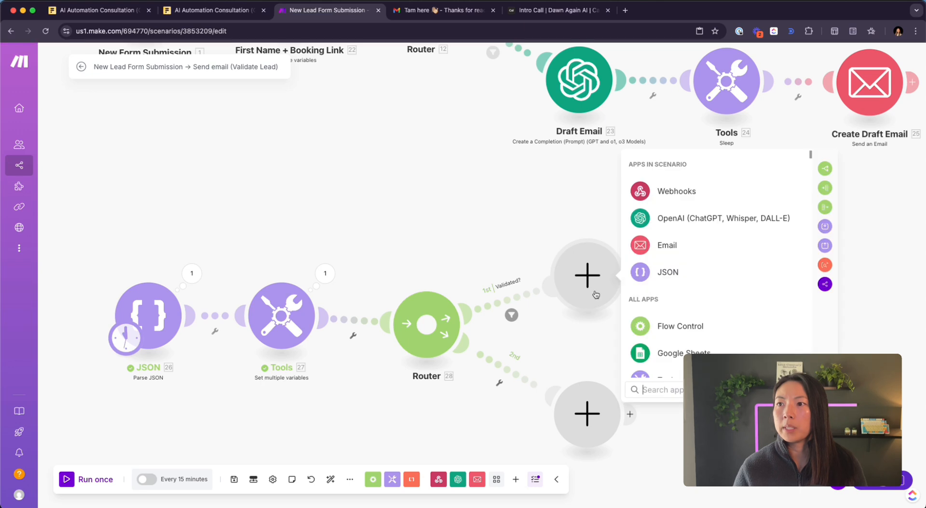
left_click(527, 233)
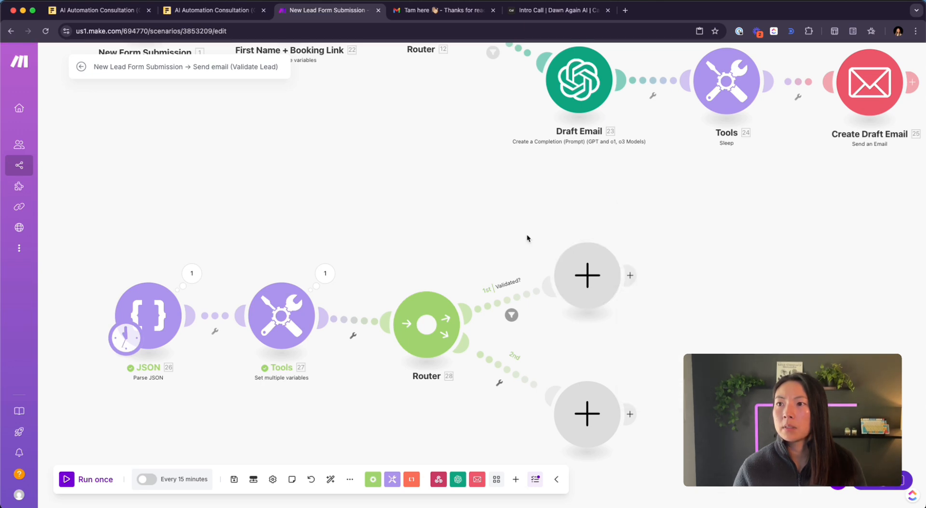
left_click(506, 381)
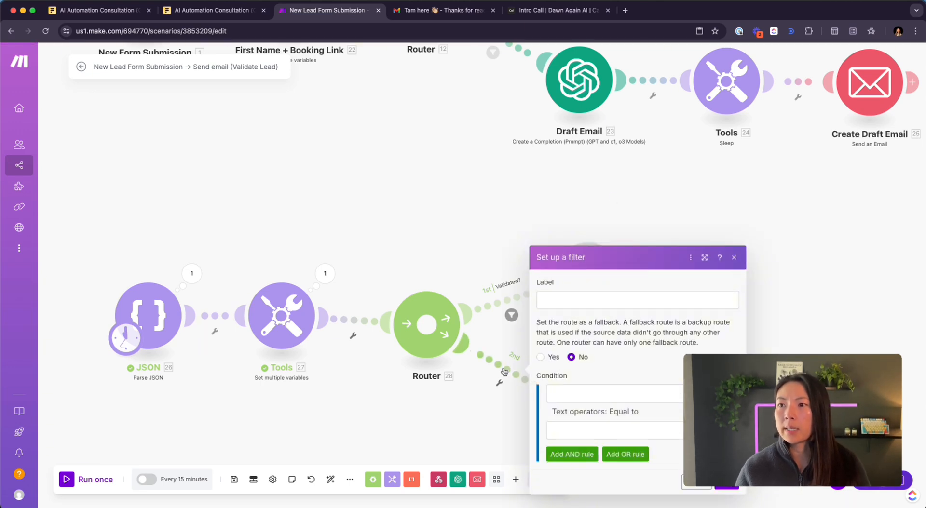
- Label the second route's filter 'notValid'
scroll(504, 409, "down", 3)
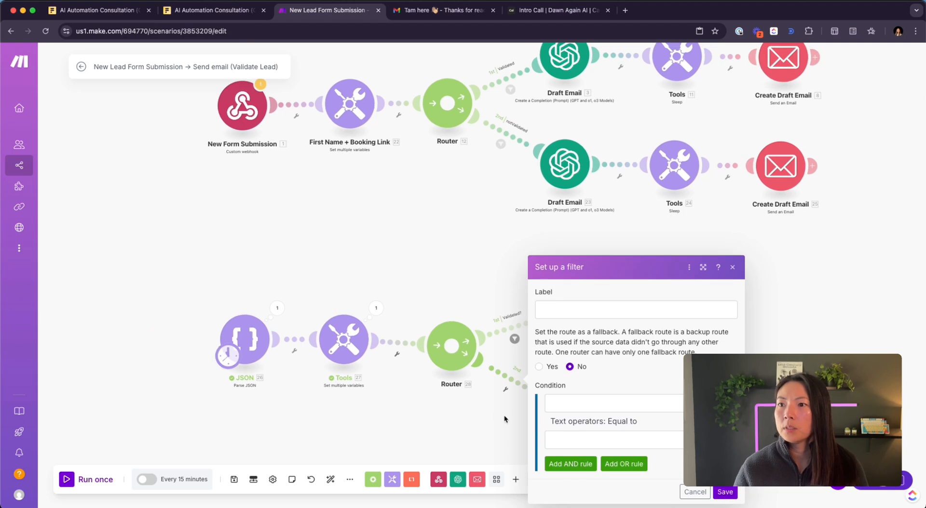
left_click_drag(504, 417, 347, 375)
left_click(436, 261)
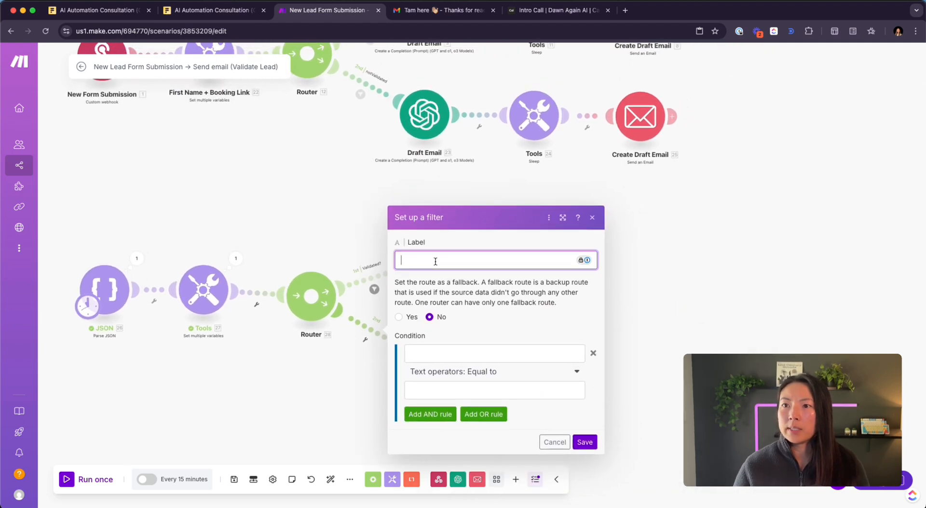
type("notValid")
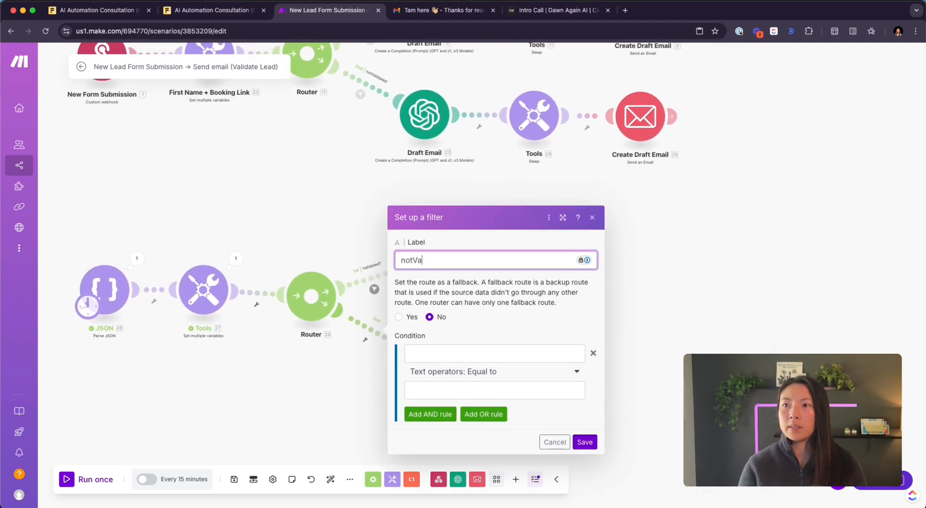
- Map question 8's answer value into the notValid filter condition
left_click(461, 353)
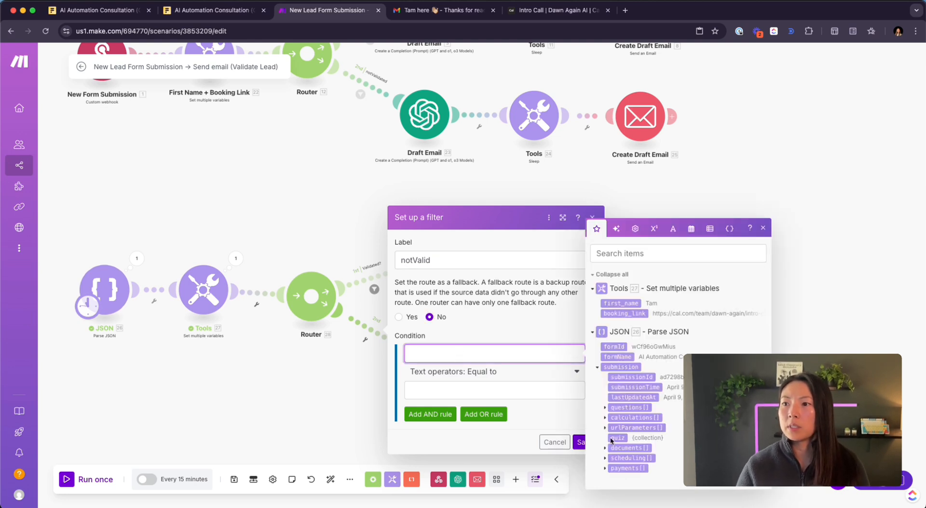
key("super+Tab")
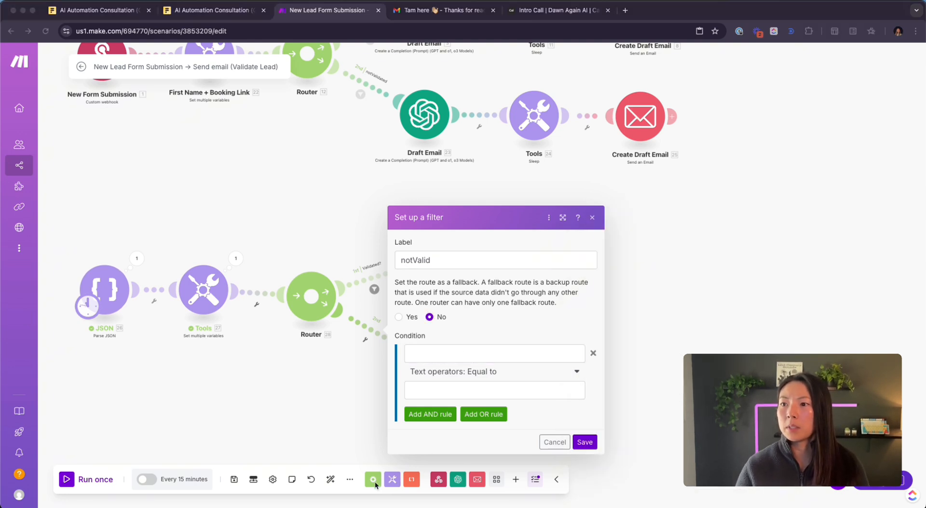
left_click(434, 353)
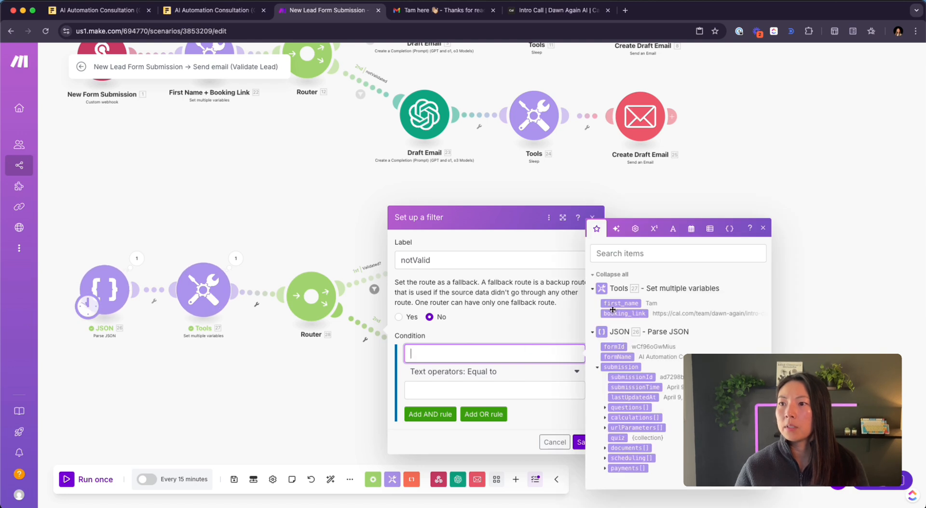
left_click(604, 409)
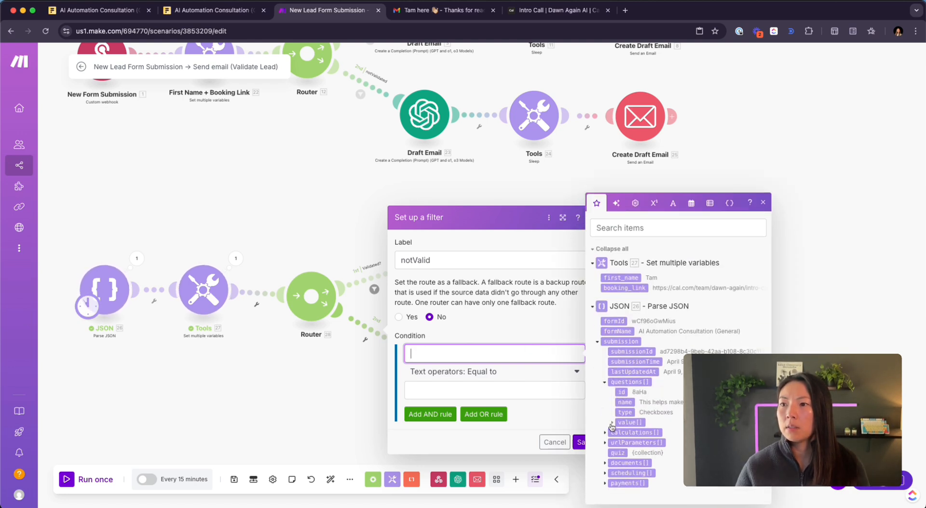
left_click(612, 422)
left_click_drag(630, 423, 497, 354)
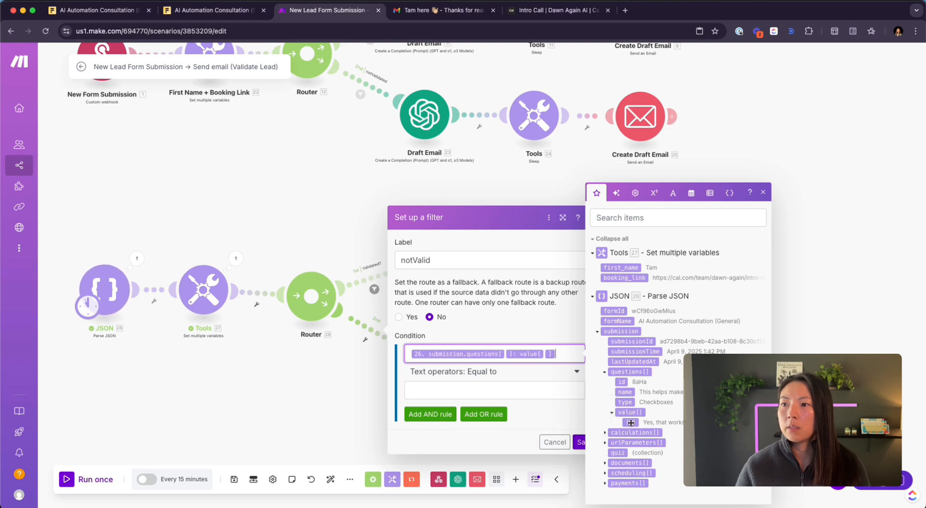
left_click(505, 354)
type("8")
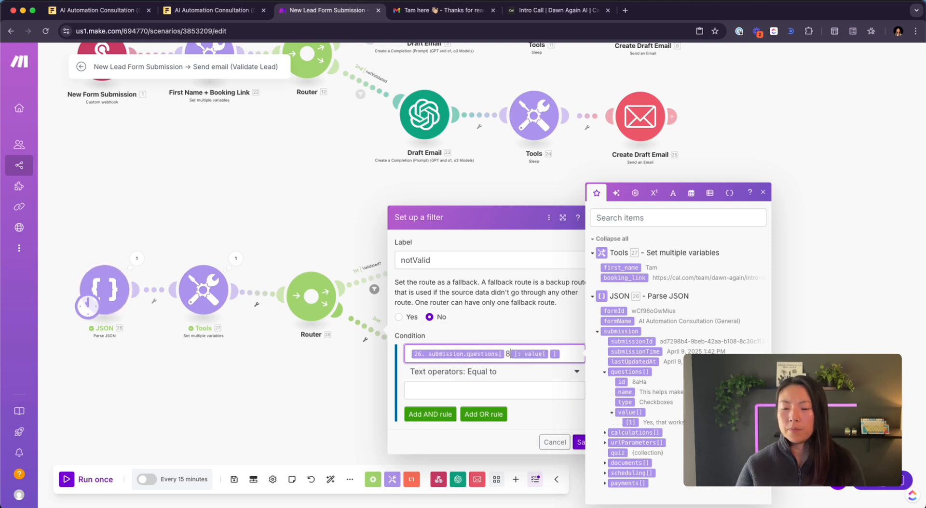
- Set Not equal to (case insensitive) 'Yes, that works for me' and save the filter
left_click(498, 388)
left_click(481, 378)
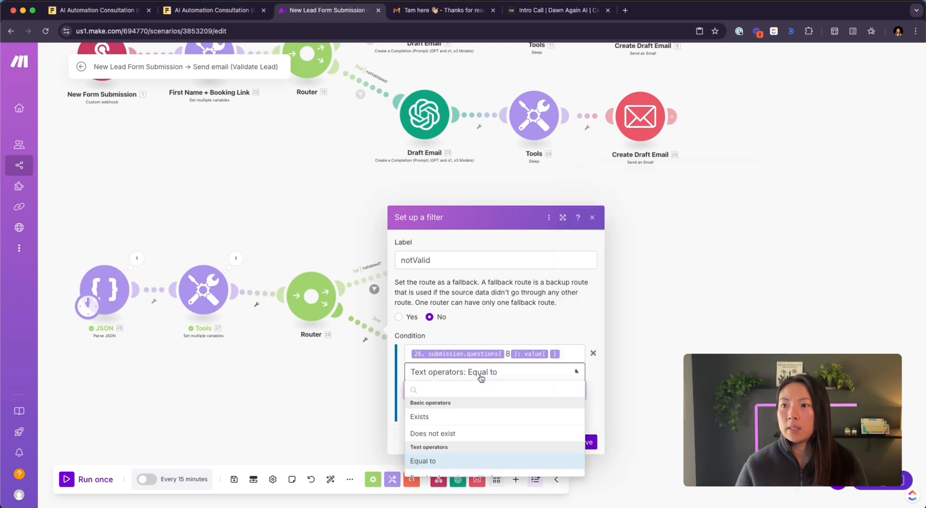
scroll(482, 408, "down", 2)
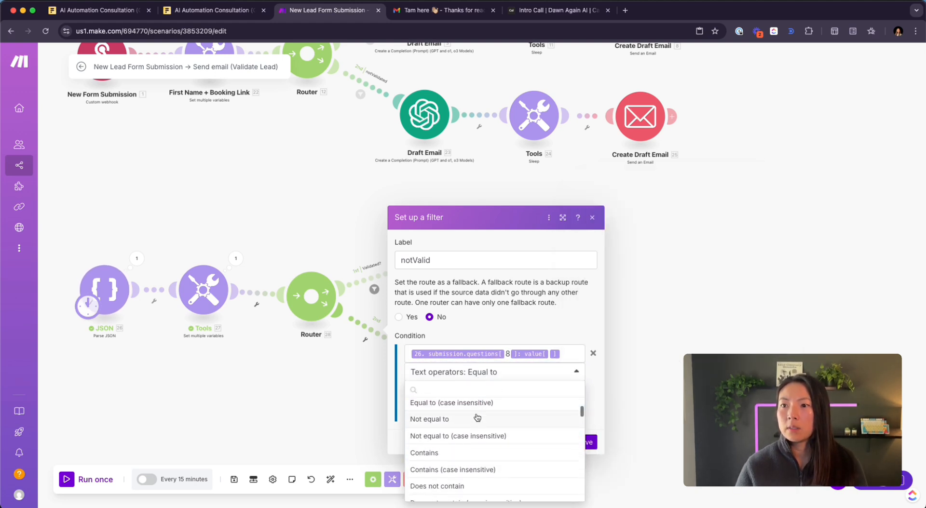
left_click(478, 437)
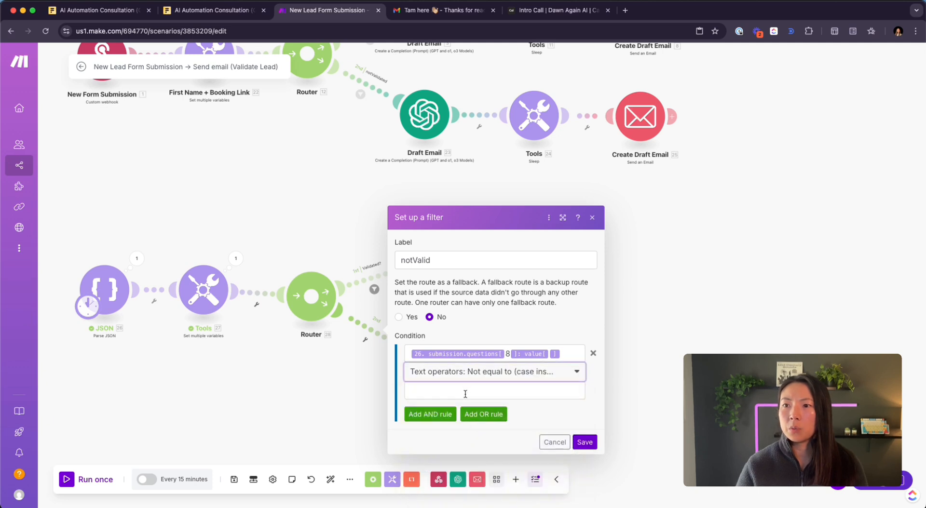
left_click(465, 394)
type("Yes,")
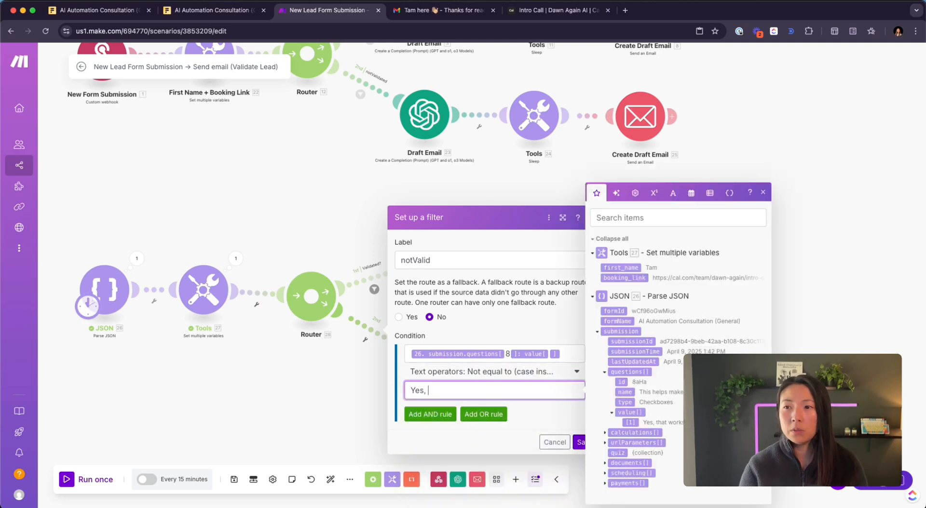
type(" that works for m")
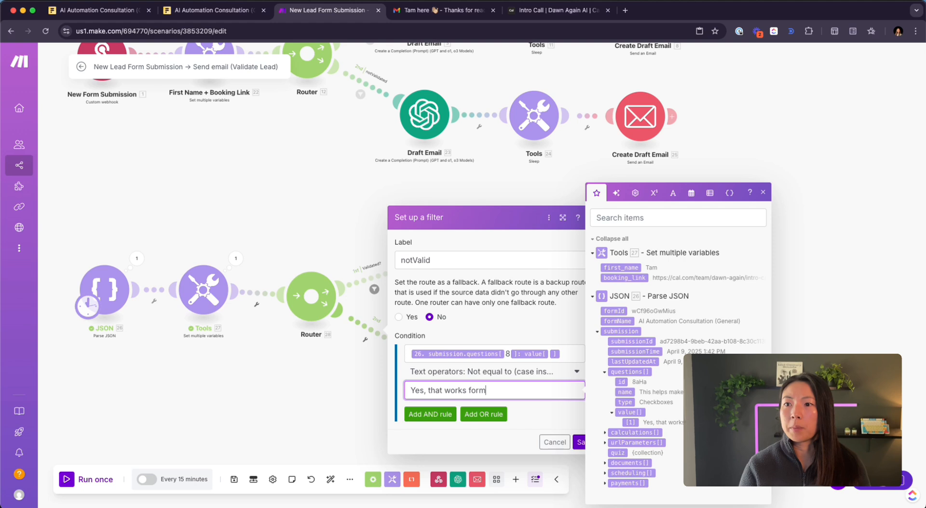
key("BackSpace")
type("me")
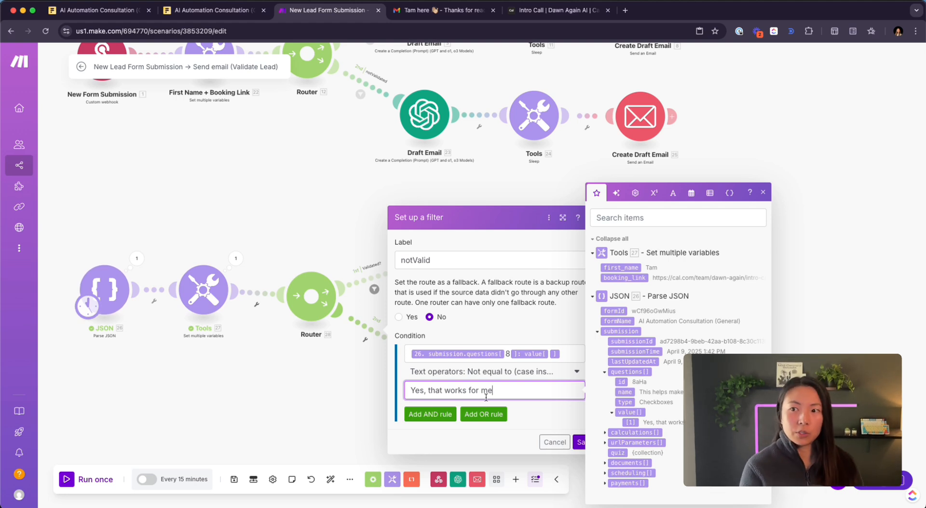
left_click(580, 442)
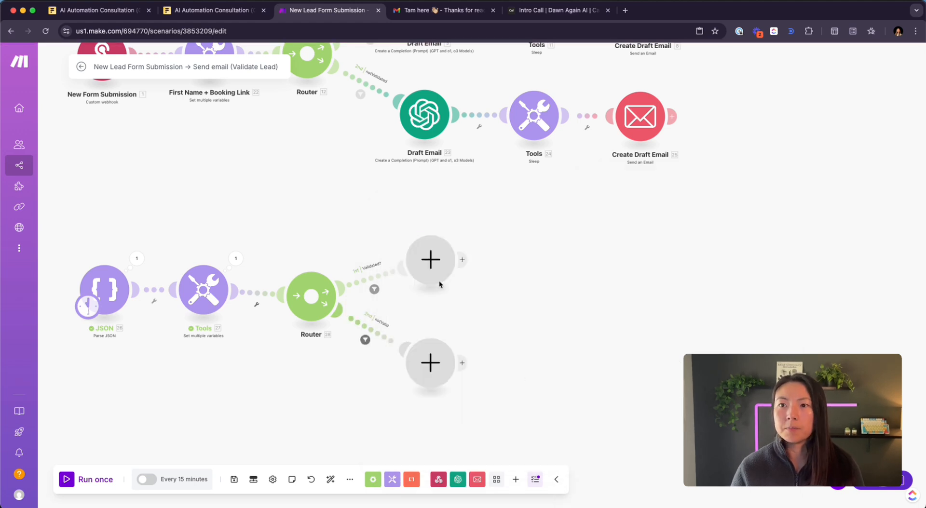
- Copy the top Draft Email module and paste a duplicate near the new router
scroll(411, 208, "up", 3)
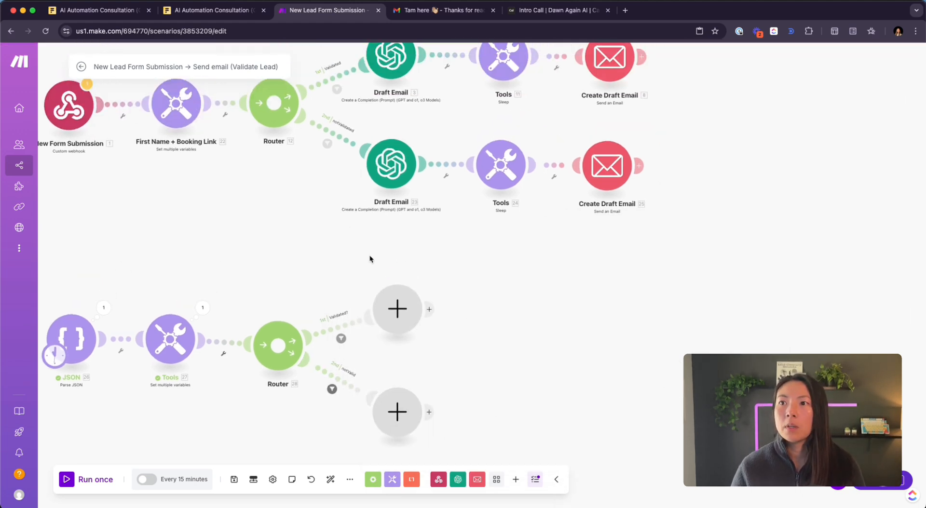
scroll(400, 270, "up", 3)
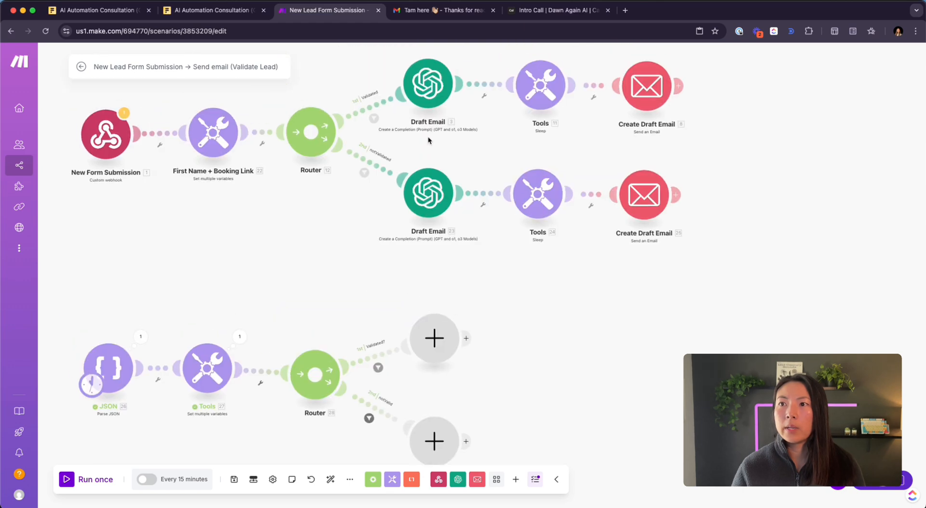
left_click_drag(435, 146, 448, 160)
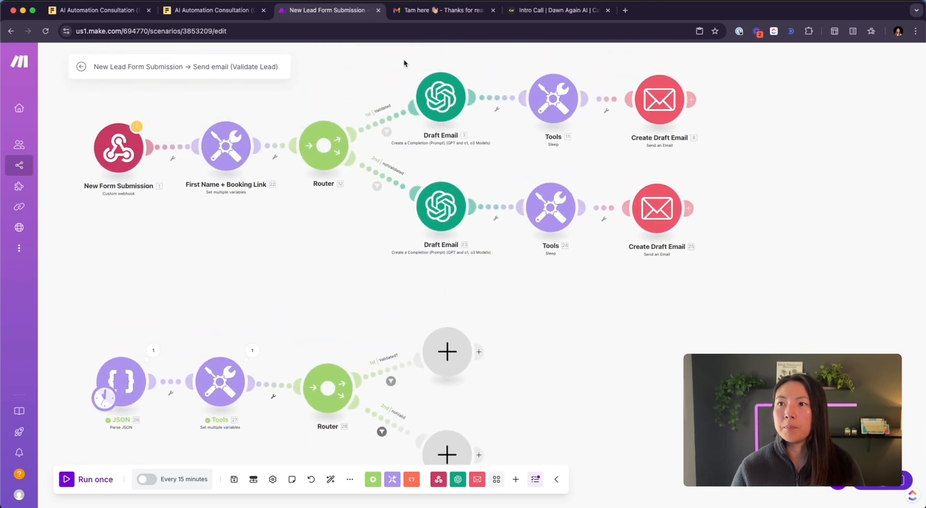
left_click_drag(404, 60, 441, 139)
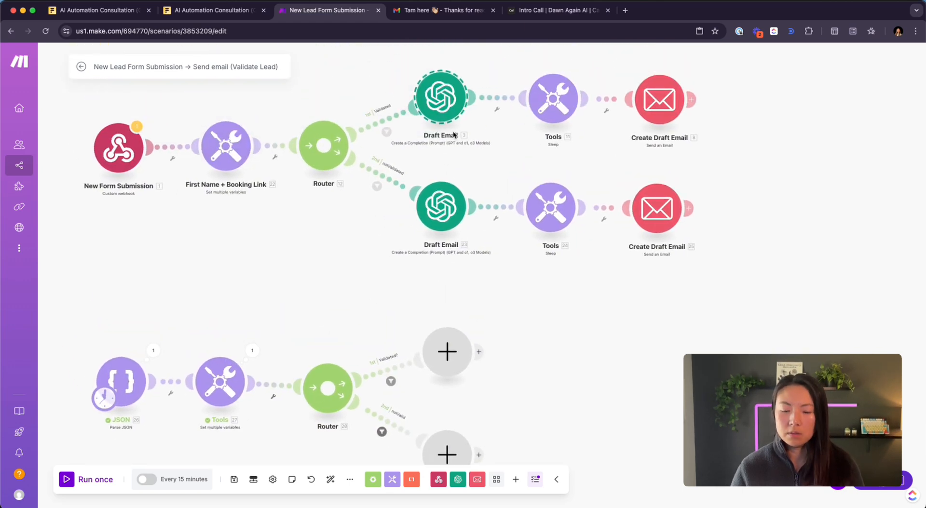
left_click_drag(465, 305, 433, 268)
left_click(446, 316)
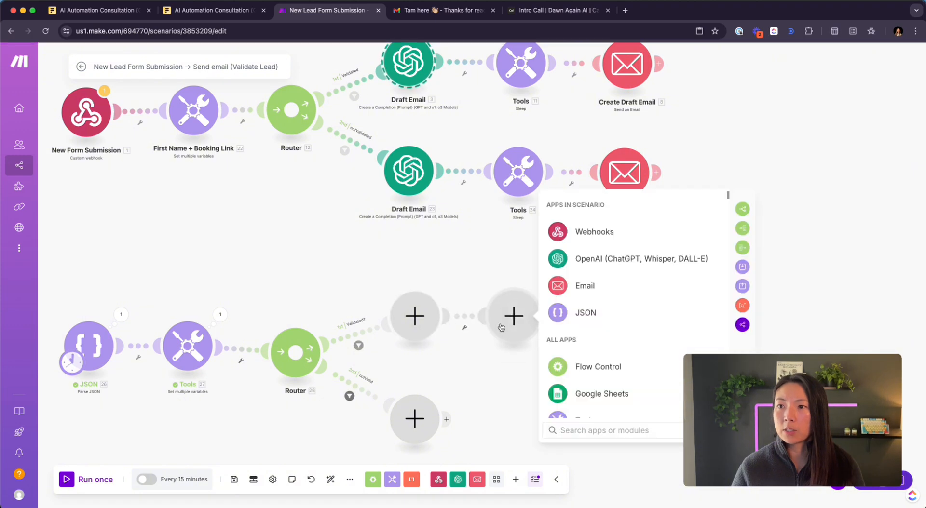
left_click(484, 273)
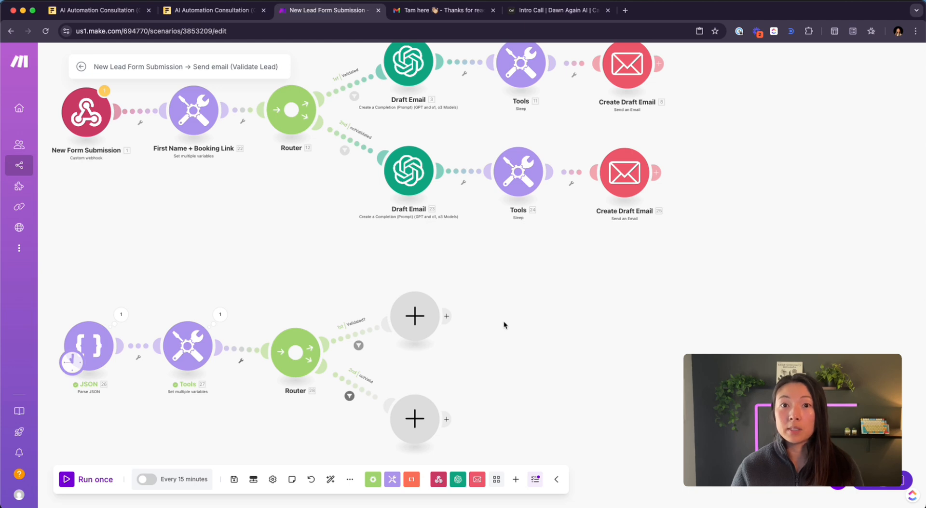
key("super+v")
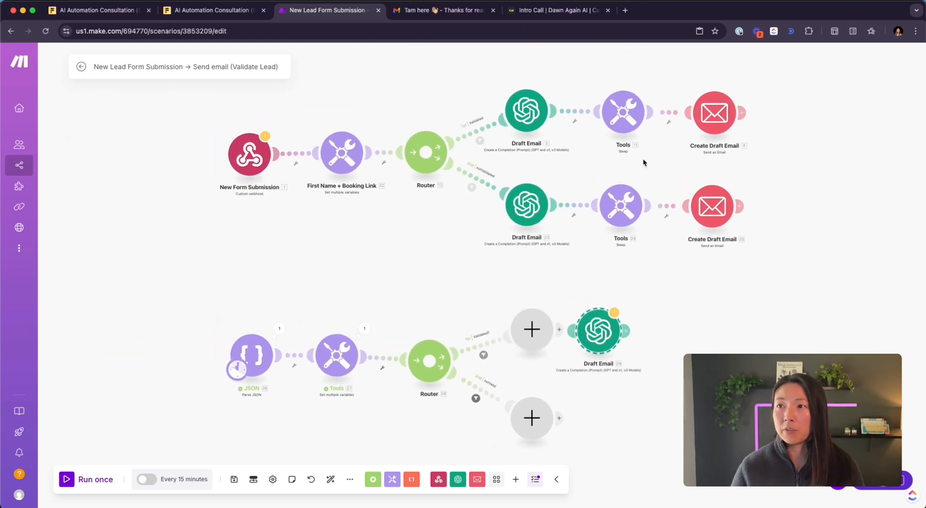
- Delete the empty Validated placeholder and attach the pasted Draft Email to that route
left_click_drag(498, 73, 762, 150)
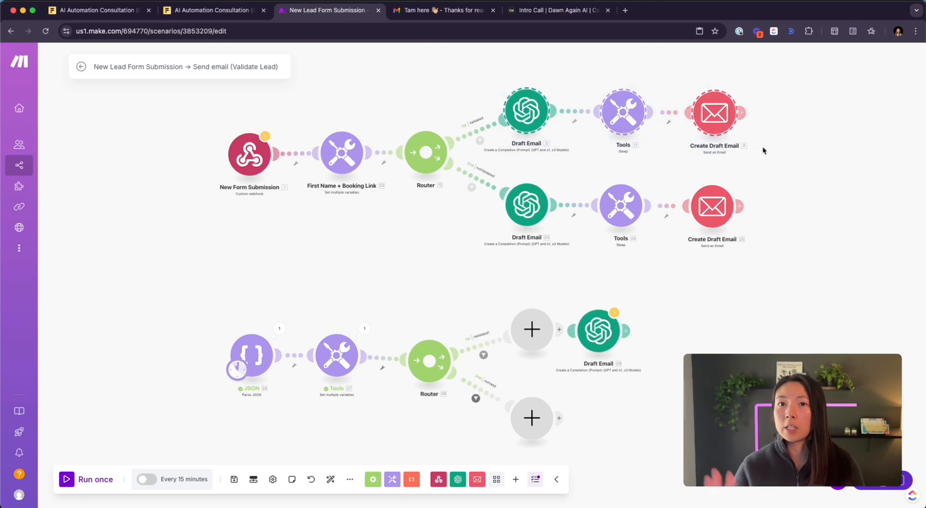
left_click(710, 294)
left_click_drag(651, 423, 573, 347)
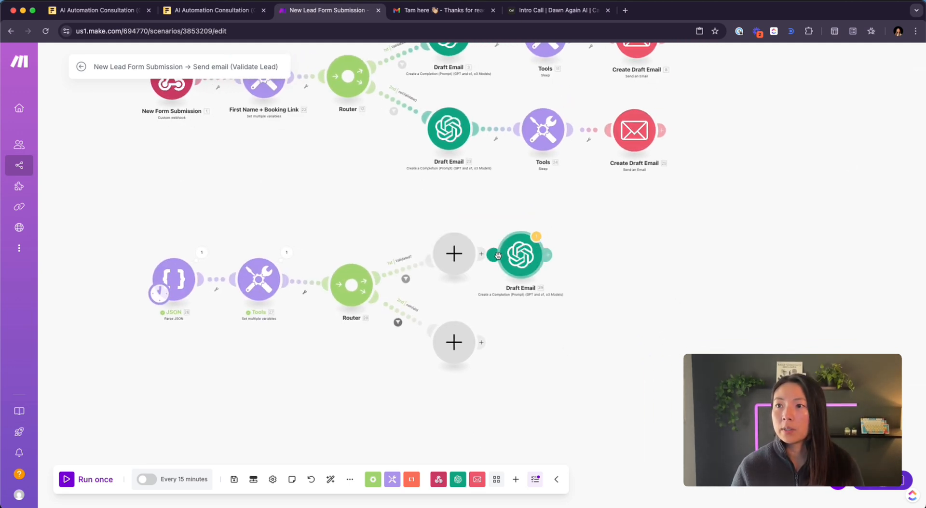
right_click(453, 259)
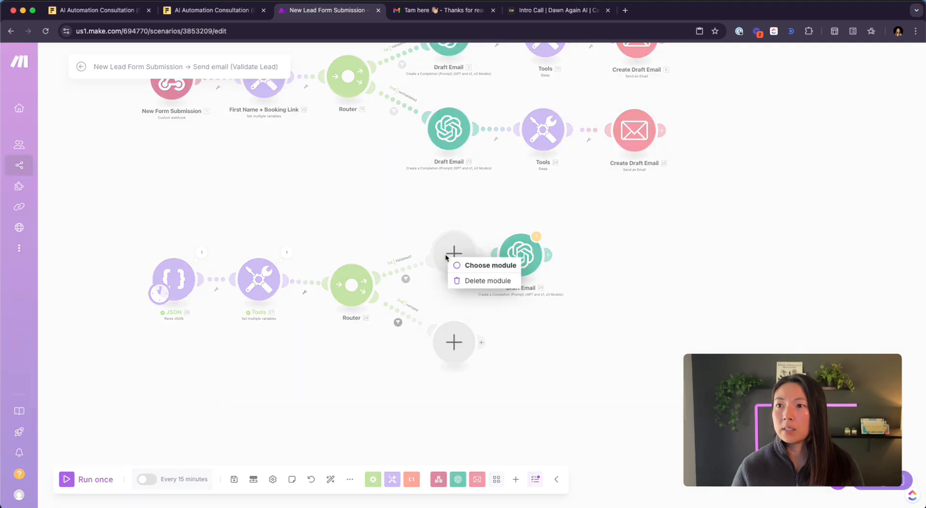
left_click(478, 279)
left_click_drag(506, 261, 443, 261)
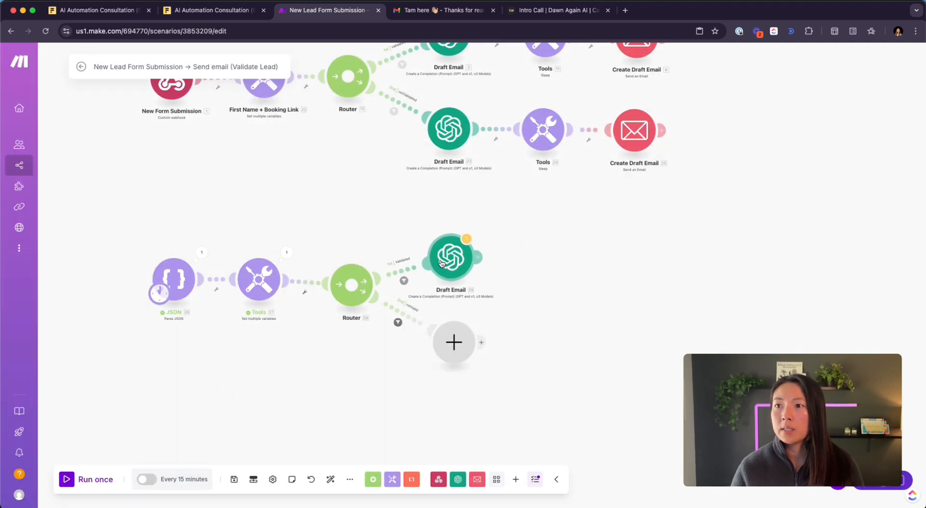
scroll(442, 275, "up", 3)
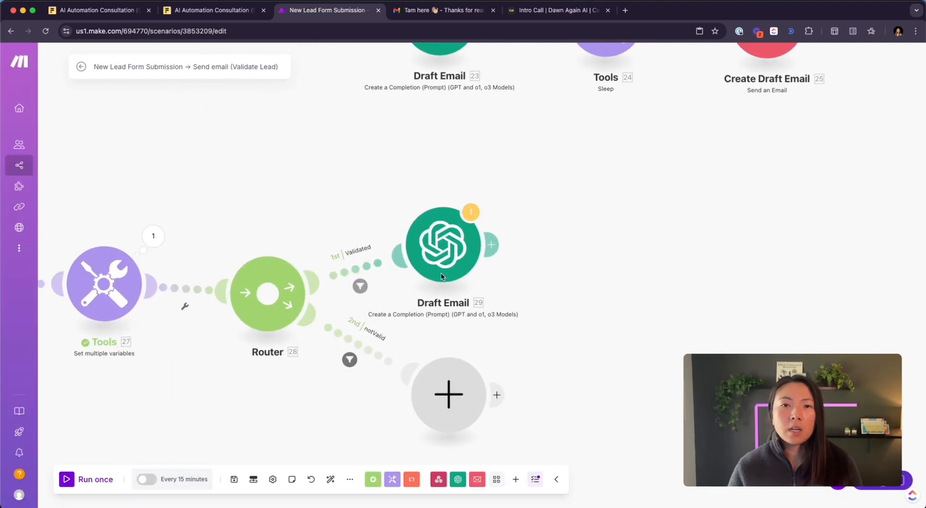
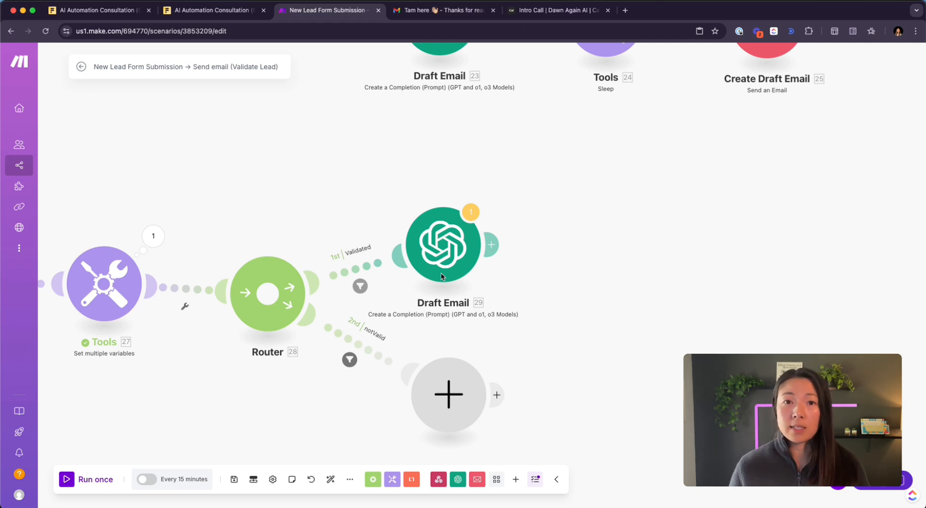
- Review the Draft Email prompt, keeping Message 1 as Developer / System, and select 'client onboarding manager'
left_click(439, 248)
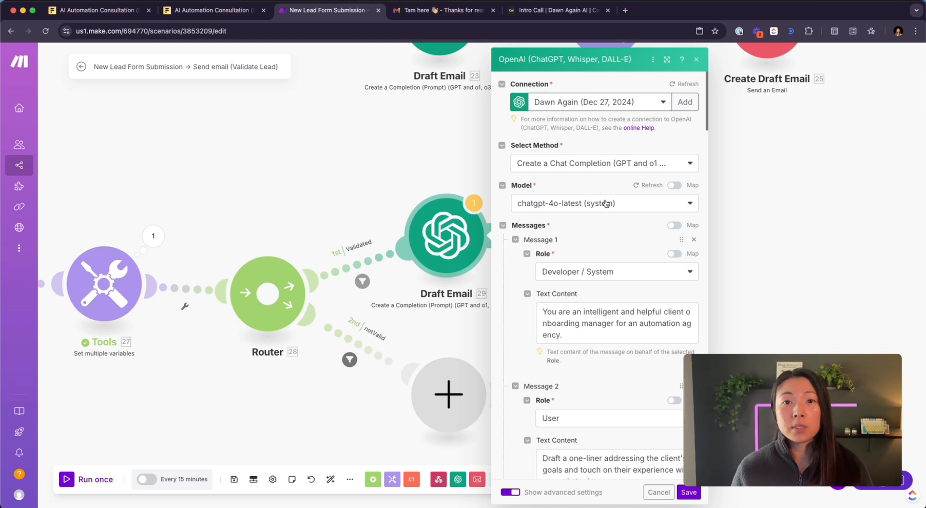
scroll(550, 210, "down", 2)
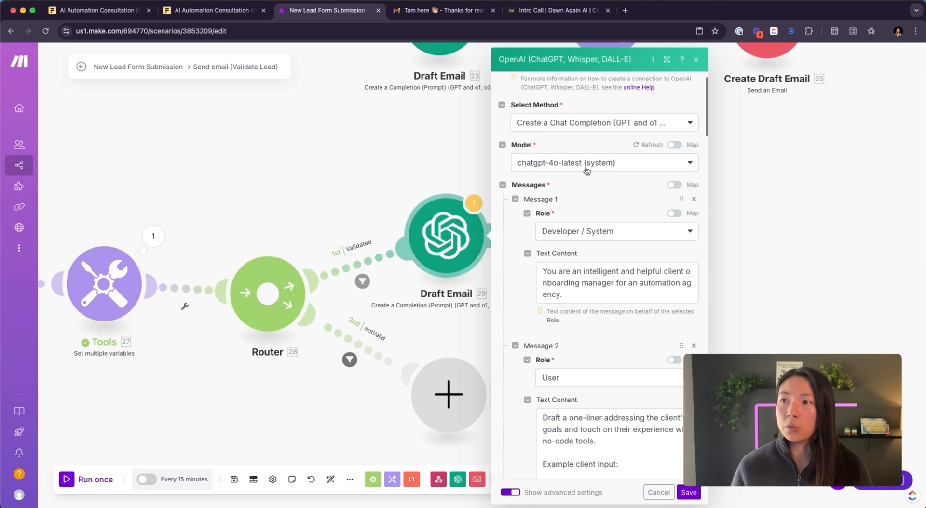
scroll(547, 222, "down", 5)
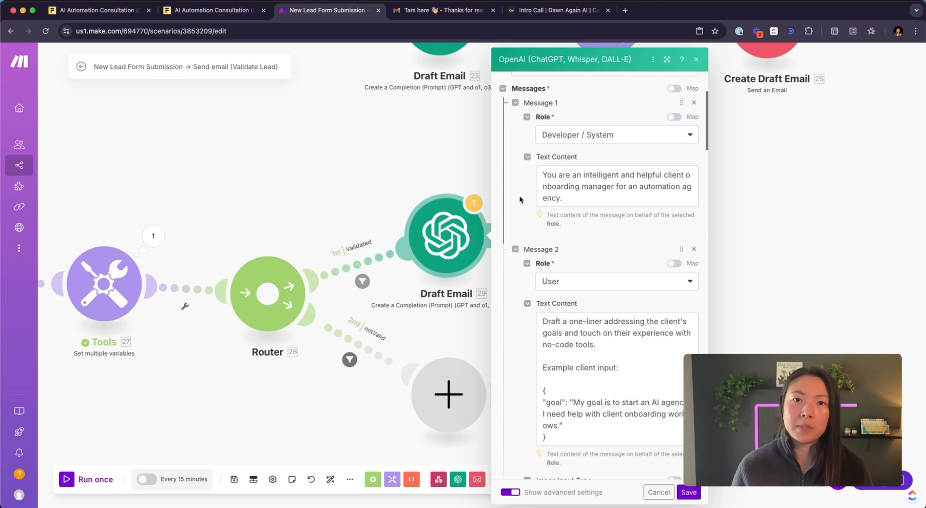
left_click(607, 141)
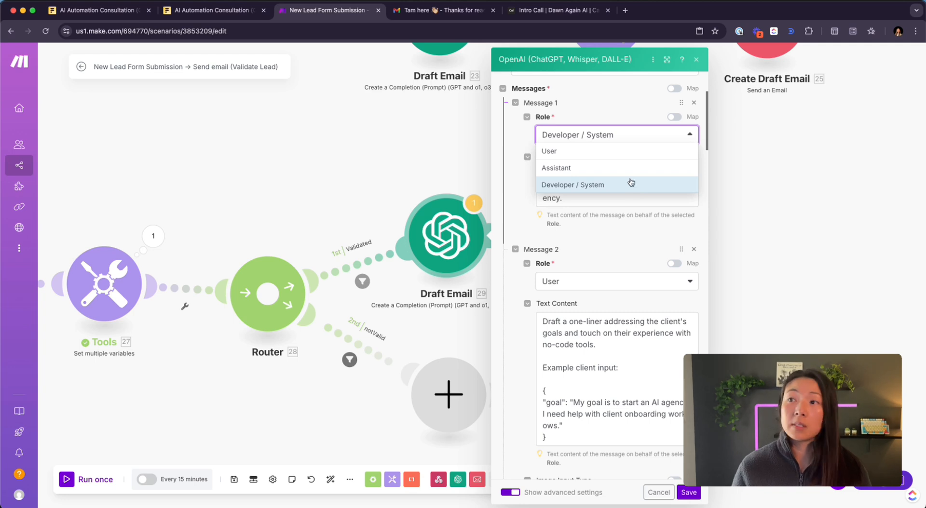
left_click(616, 115)
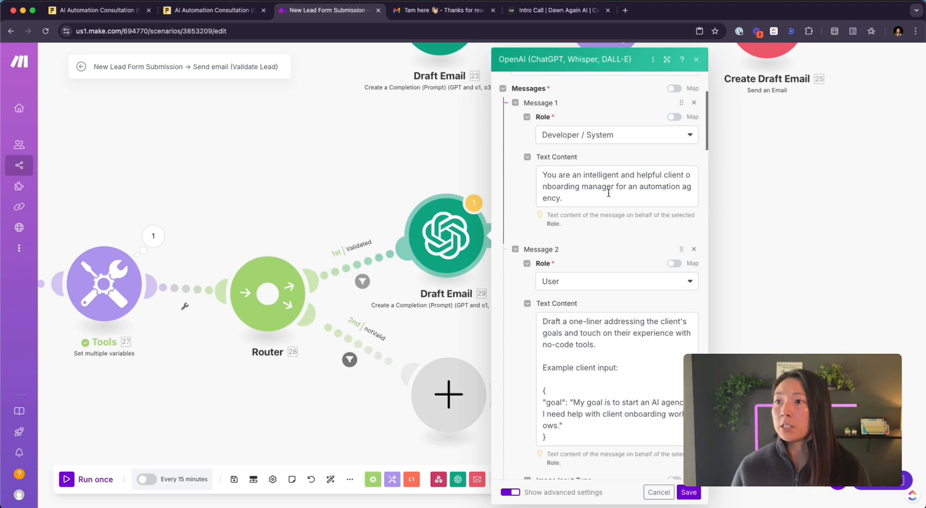
left_click_drag(664, 179, 614, 187)
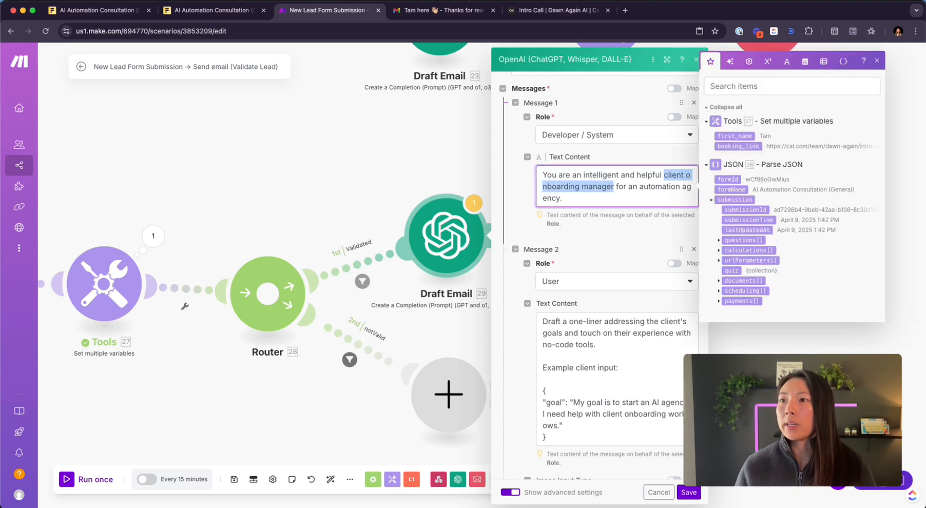
- Replace 'client onboarding manager' with 'lead filtering assistant and email drafter' in Message 1
type("lead")
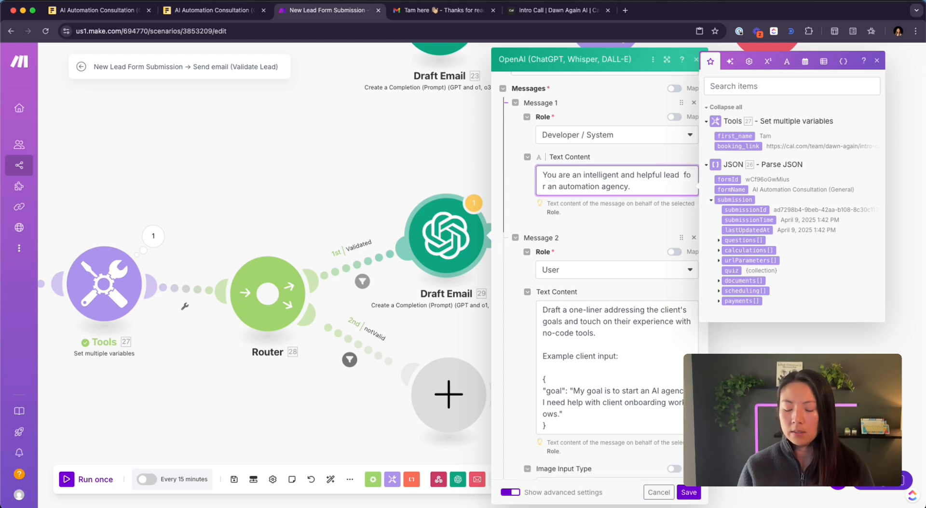
type(" filtering ass")
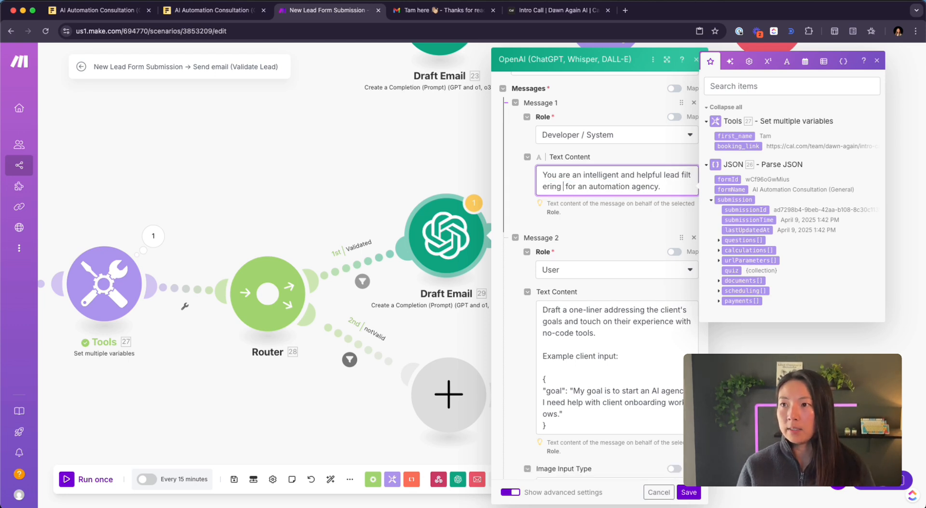
type("istant")
type(" and email draft")
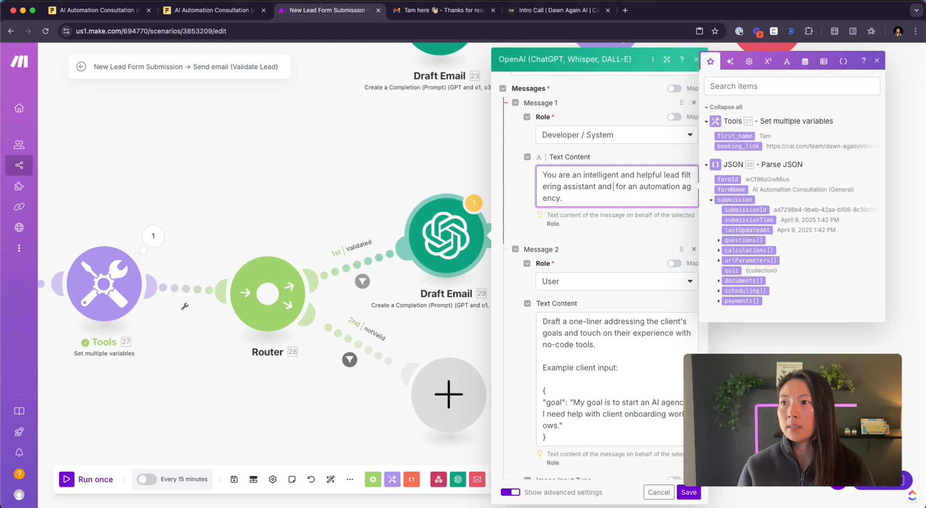
type("er")
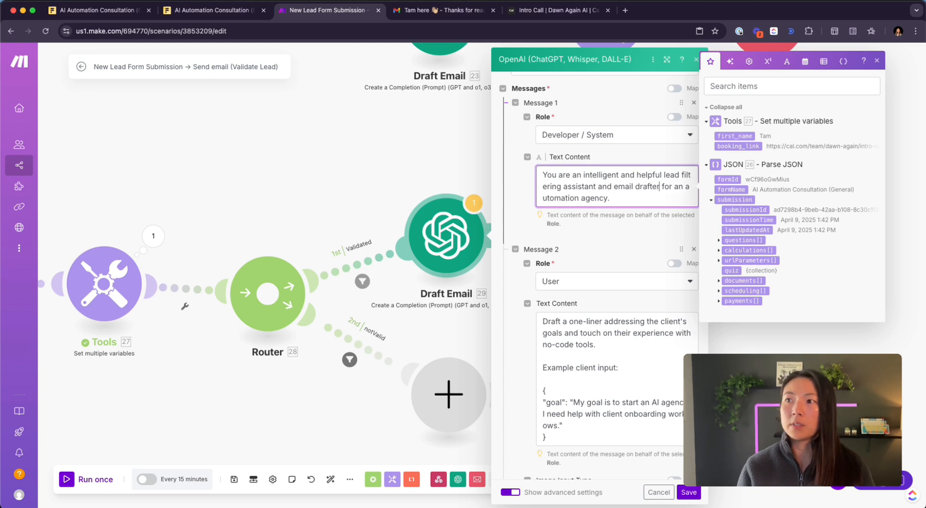
scroll(597, 238, "down", 3)
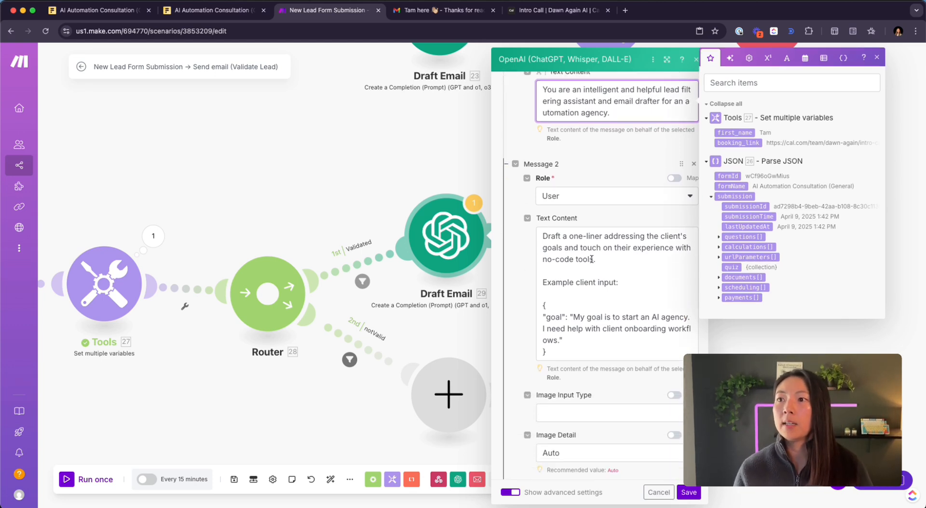
left_click(511, 288)
- Step through Message 2's User prompt and its example client input and goal
scroll(588, 217, "down", 1)
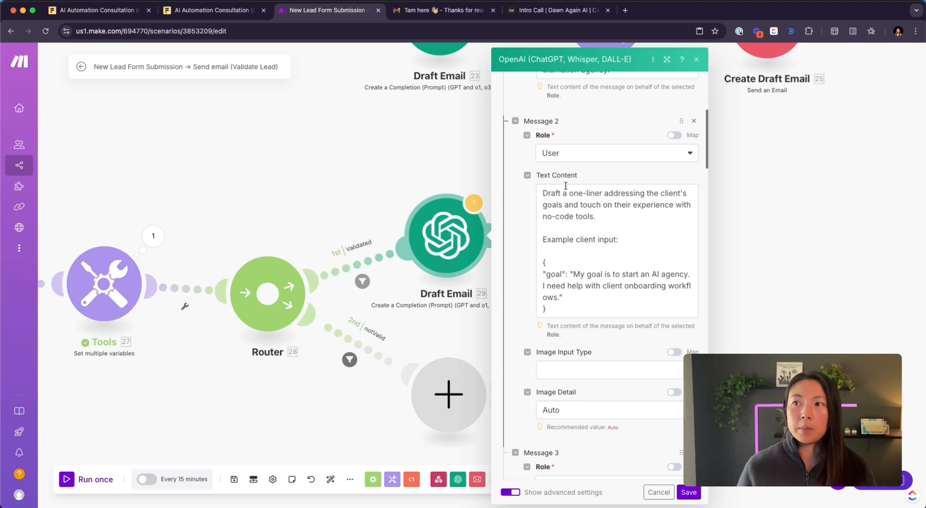
left_click(540, 193)
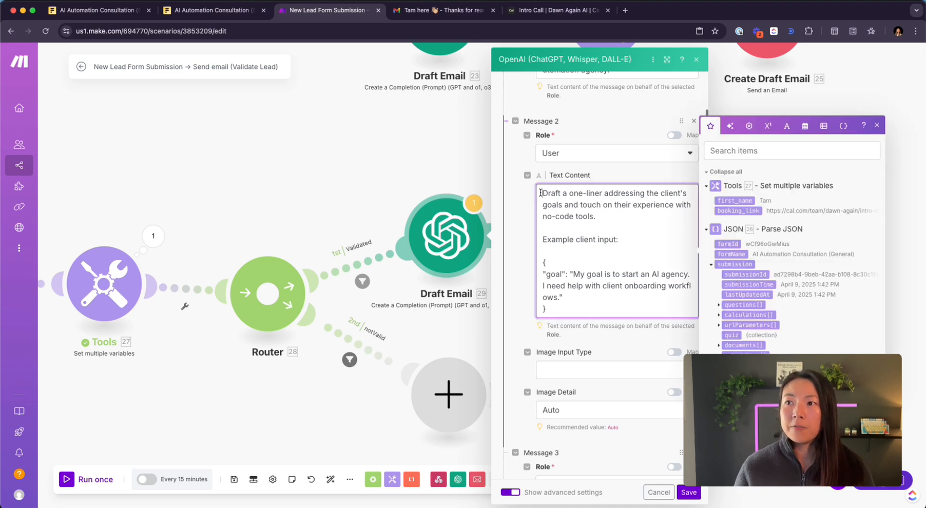
left_click(602, 213)
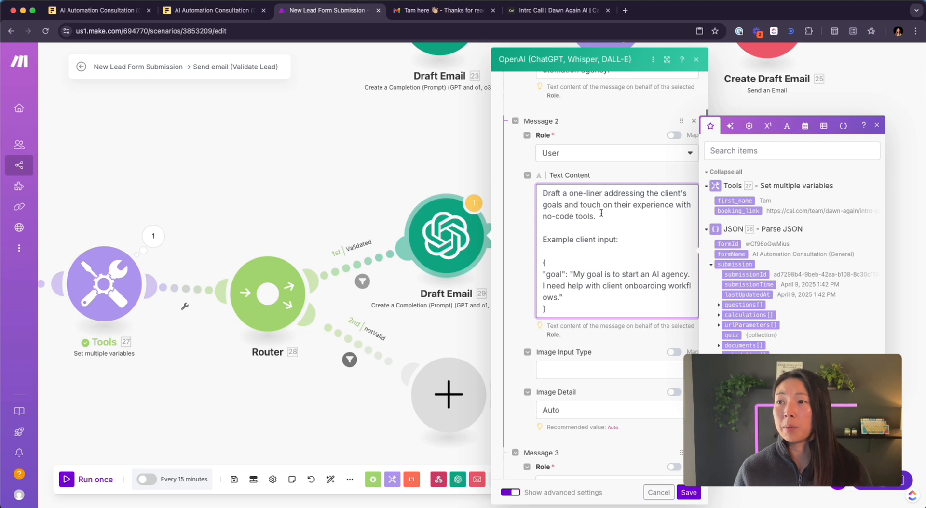
left_click(620, 237)
scroll(619, 236, "down", 2)
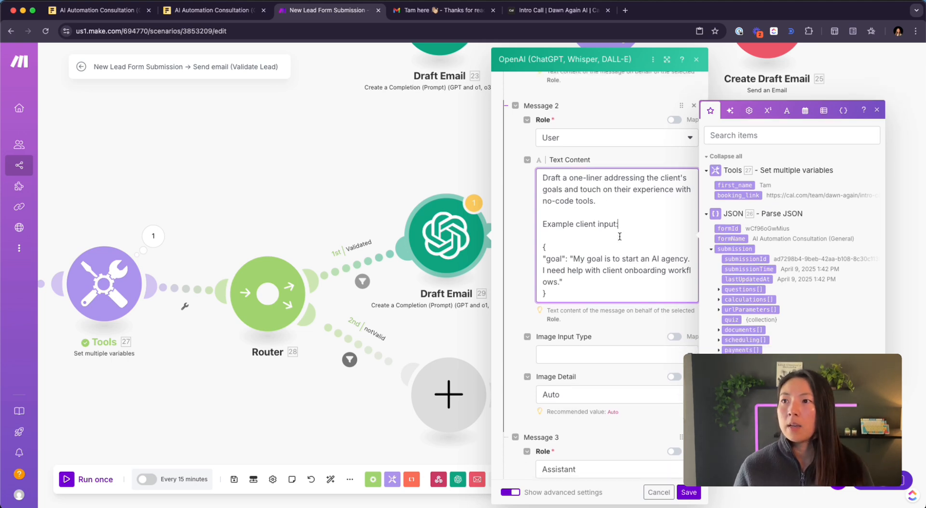
left_click(578, 261)
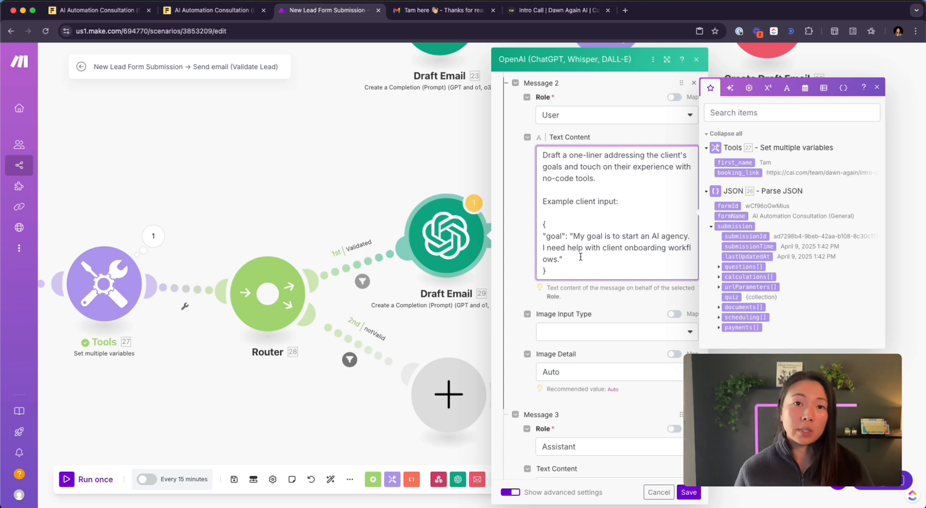
scroll(580, 257, "down", 8)
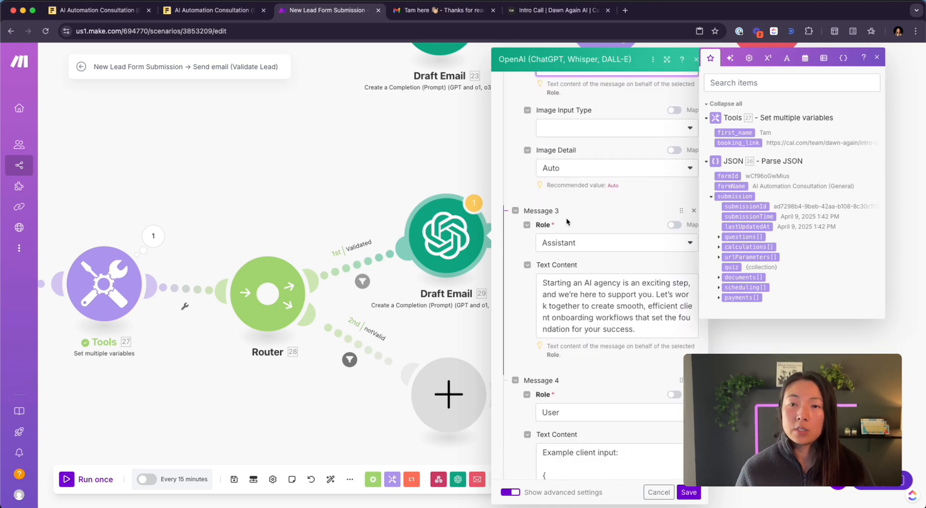
scroll(569, 219, "down", 6)
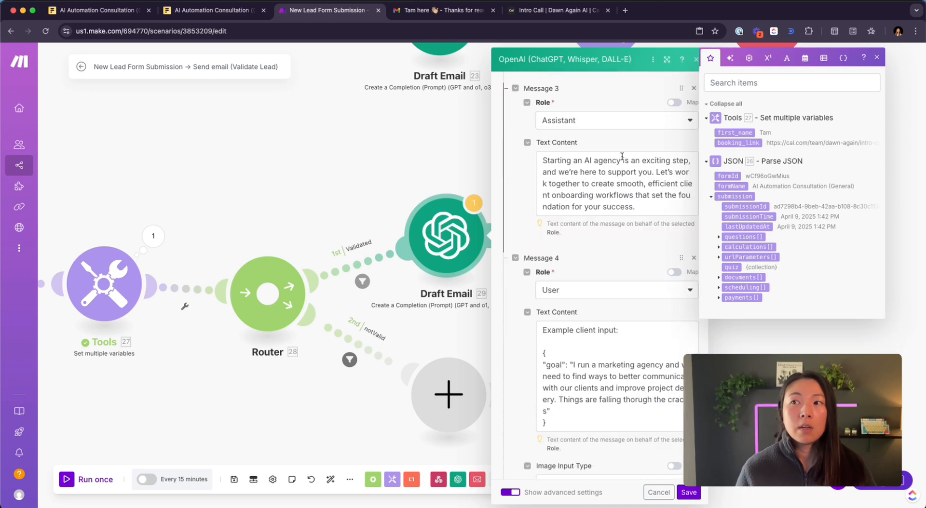
left_click(630, 121)
left_click(621, 154)
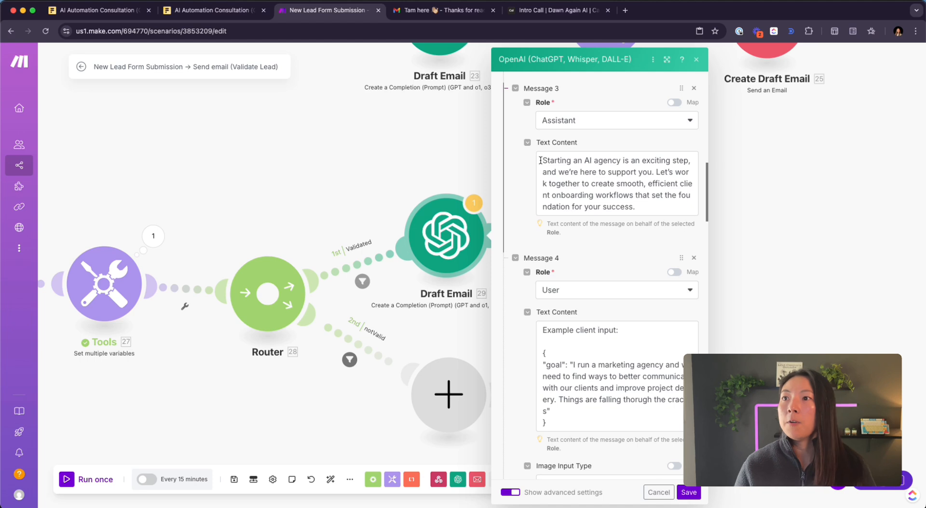
left_click(540, 160)
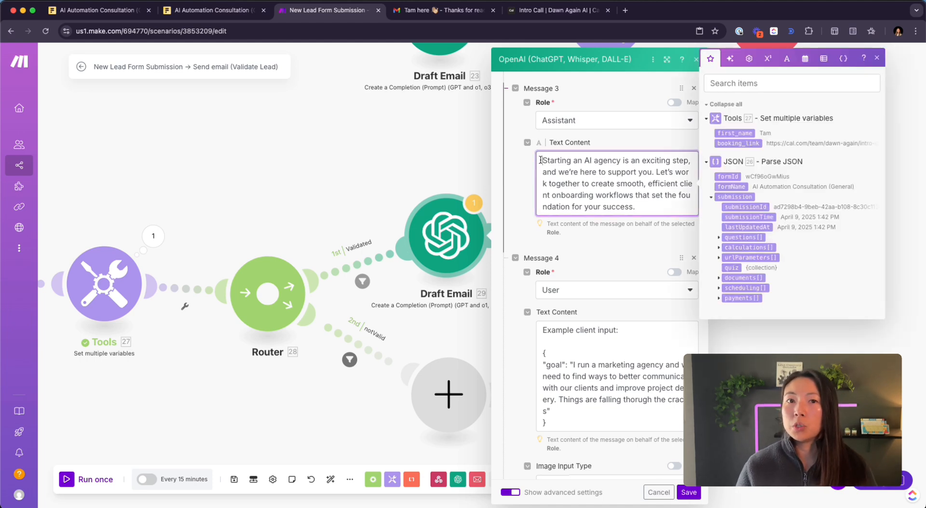
scroll(564, 126, "up", 5)
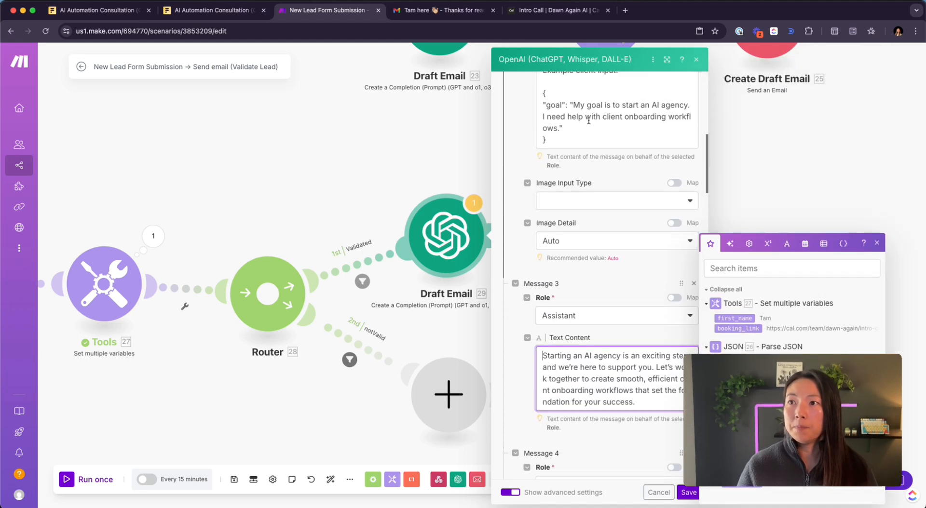
scroll(572, 268, "down", 2)
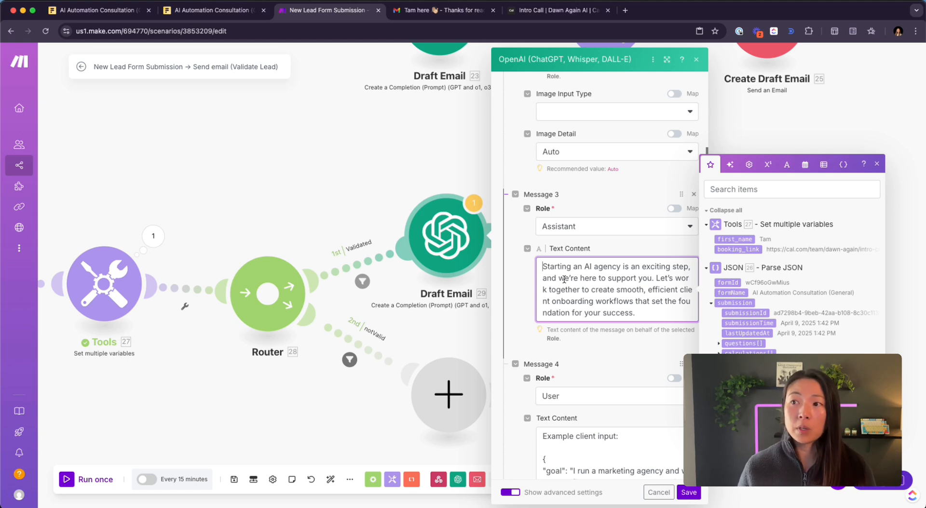
scroll(580, 297, "down", 1)
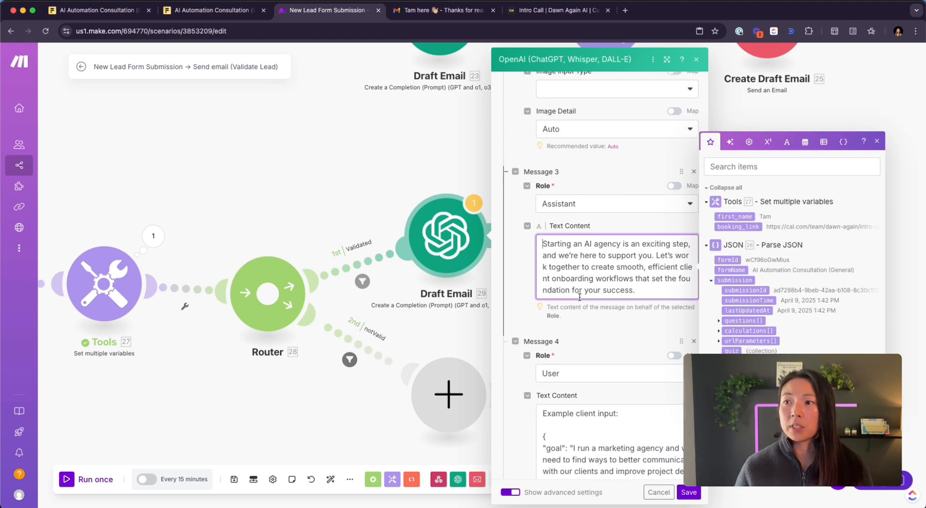
left_click_drag(639, 282, 518, 224)
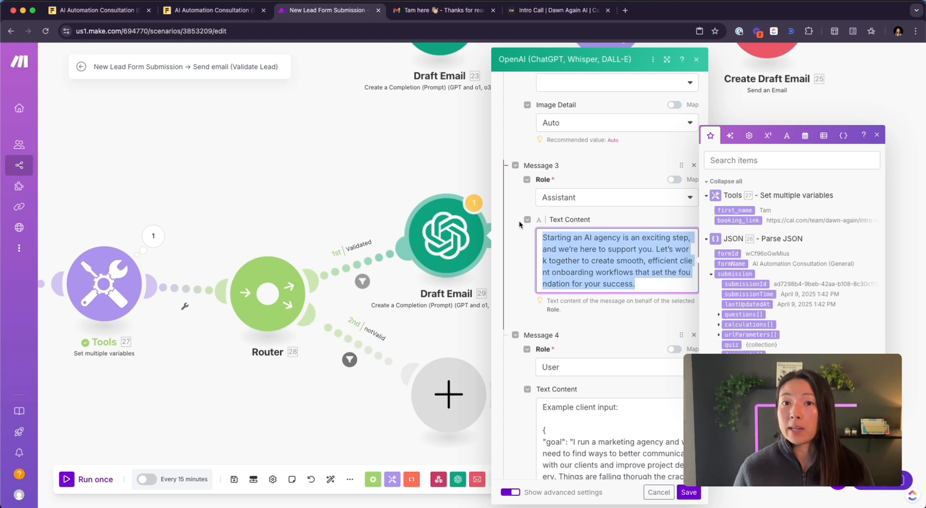
left_click(510, 271)
scroll(511, 271, "down", 5)
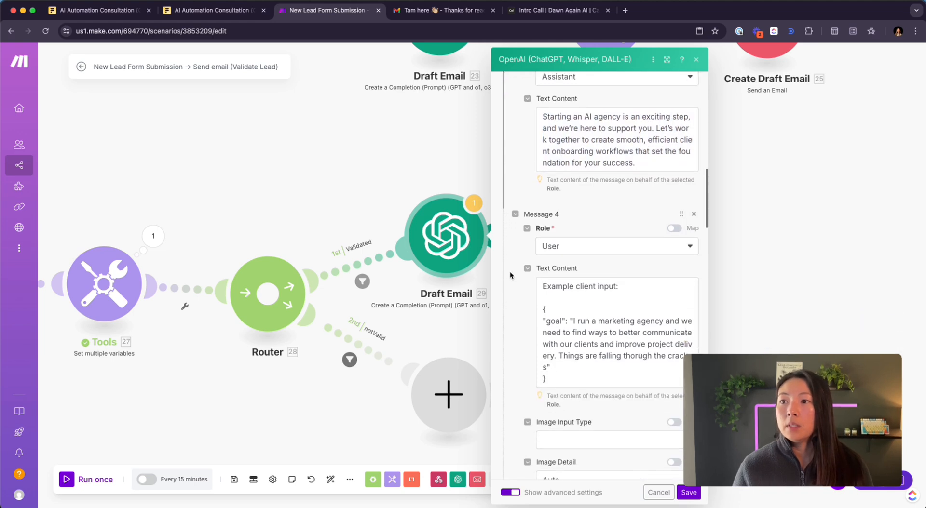
- Scroll the Draft Email panel past Message 5 to Message 6's list of important rules
scroll(510, 271, "down", 2)
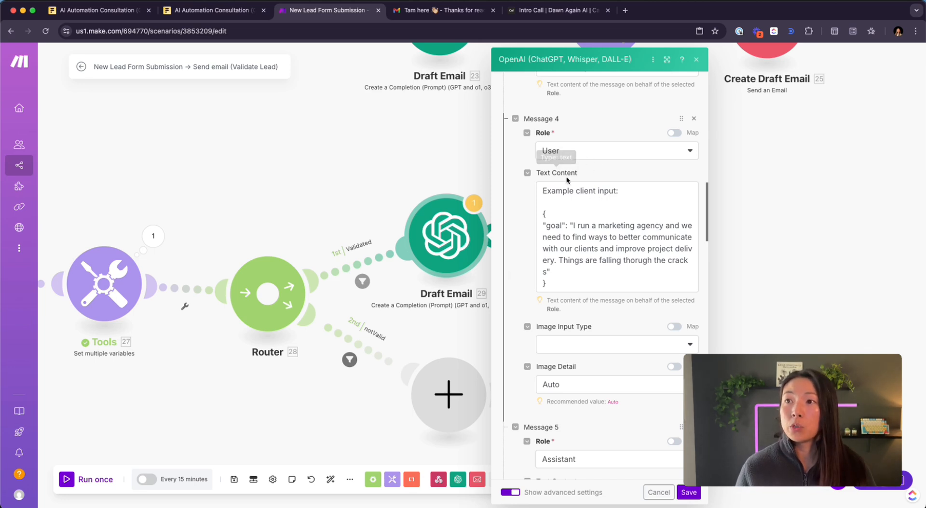
scroll(587, 219, "down", 2)
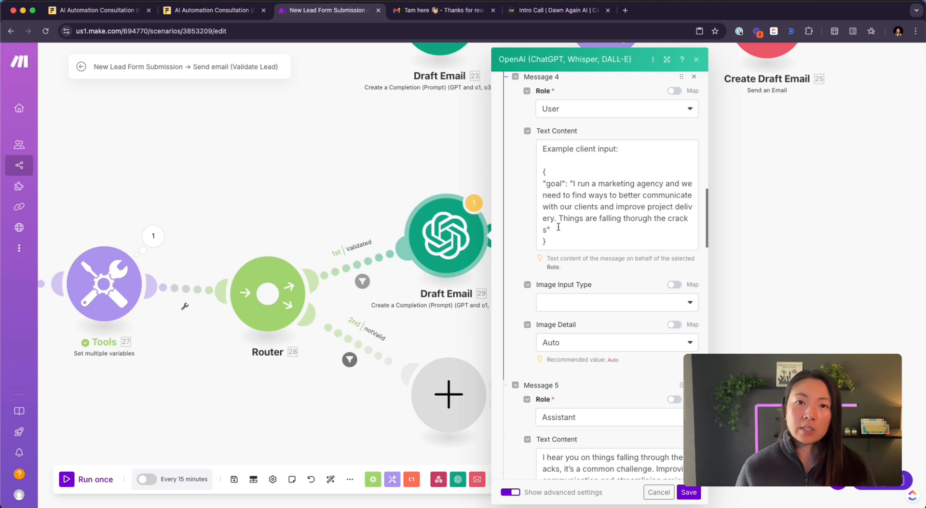
scroll(558, 227, "down", 5)
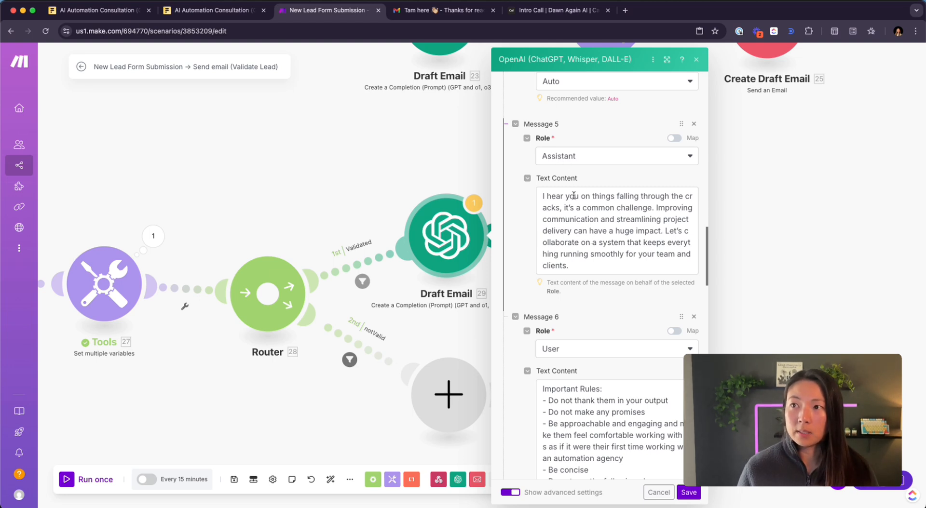
scroll(608, 227, "down", 1)
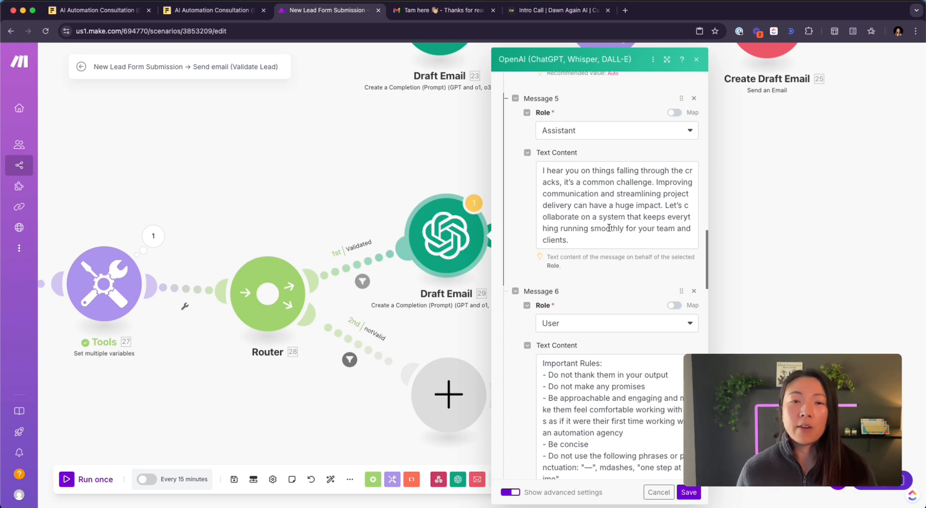
scroll(609, 228, "down", 1)
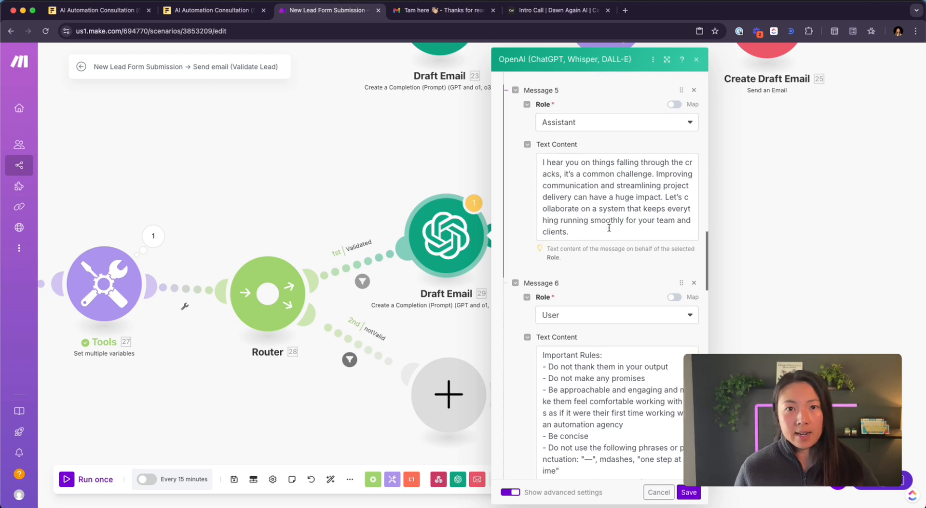
scroll(609, 229, "down", 8)
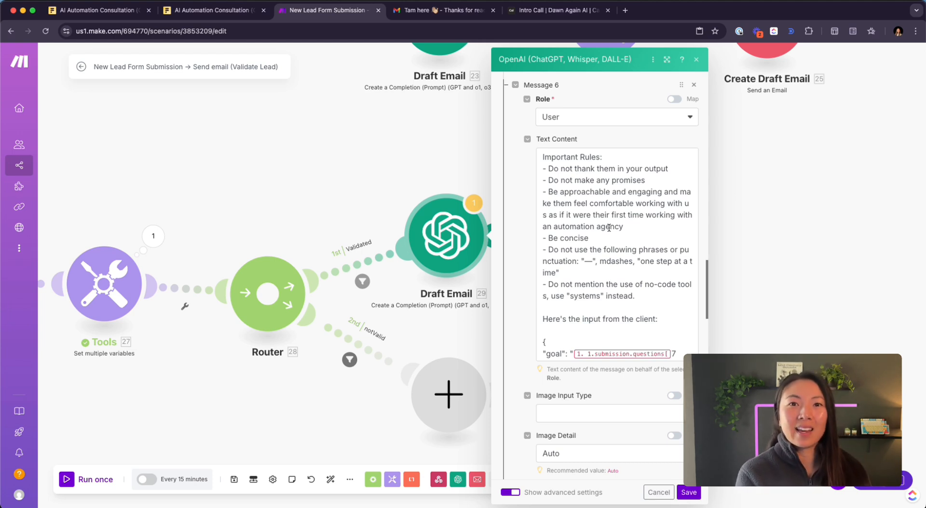
- Open Message 6's text with the mapping panel and review the no-promises and be-concise rules
left_click(626, 158)
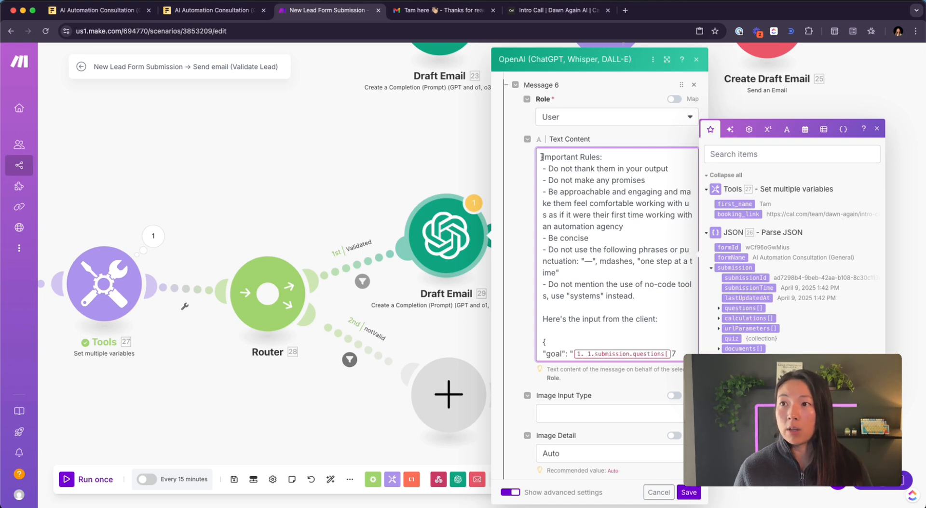
scroll(542, 157, "down", 1)
scroll(566, 171, "up", 1)
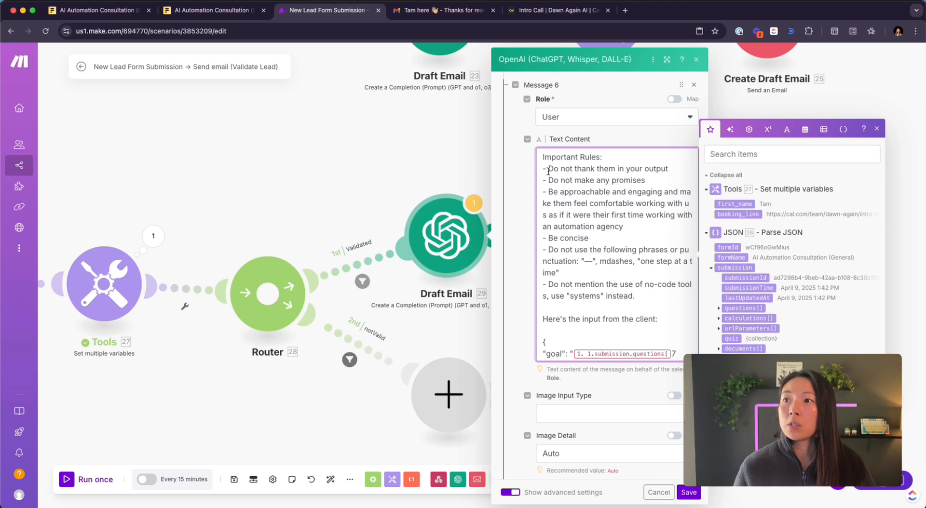
left_click(645, 179)
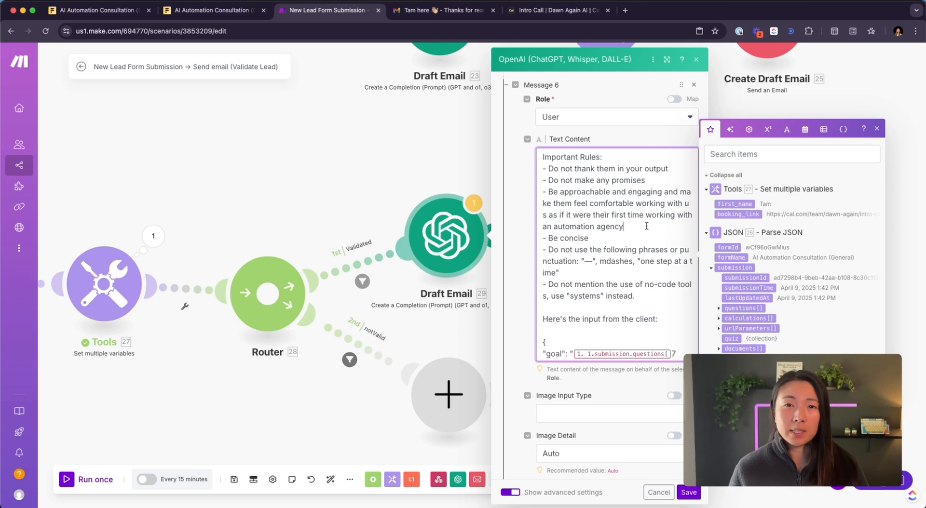
left_click(612, 241)
scroll(612, 241, "down", 1)
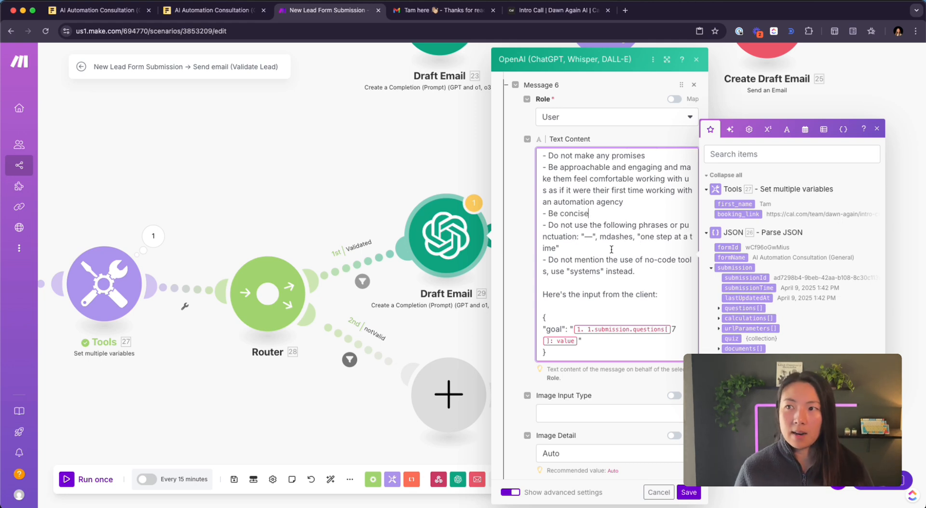
- Highlight and clear the banned-phrases rule text, moving on to the no-code tools rule
left_click_drag(611, 249, 550, 224)
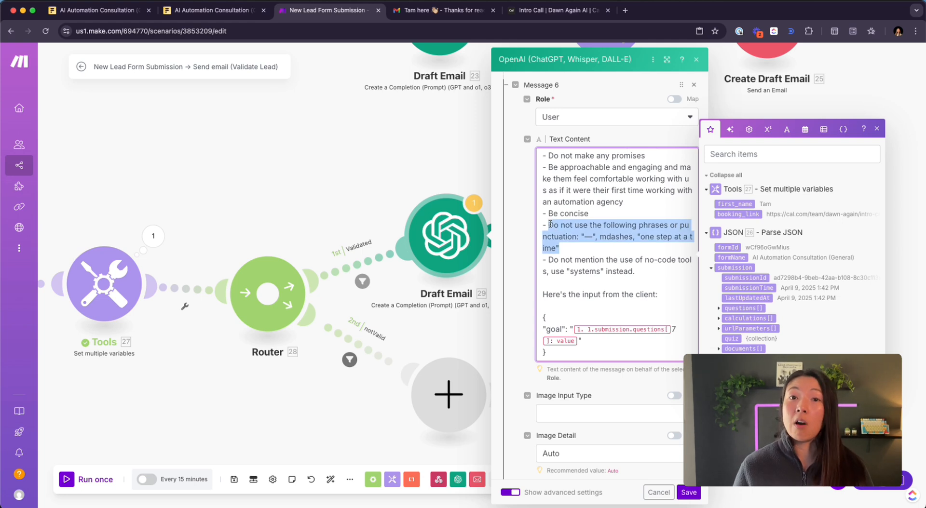
left_click(588, 260)
left_click(641, 273)
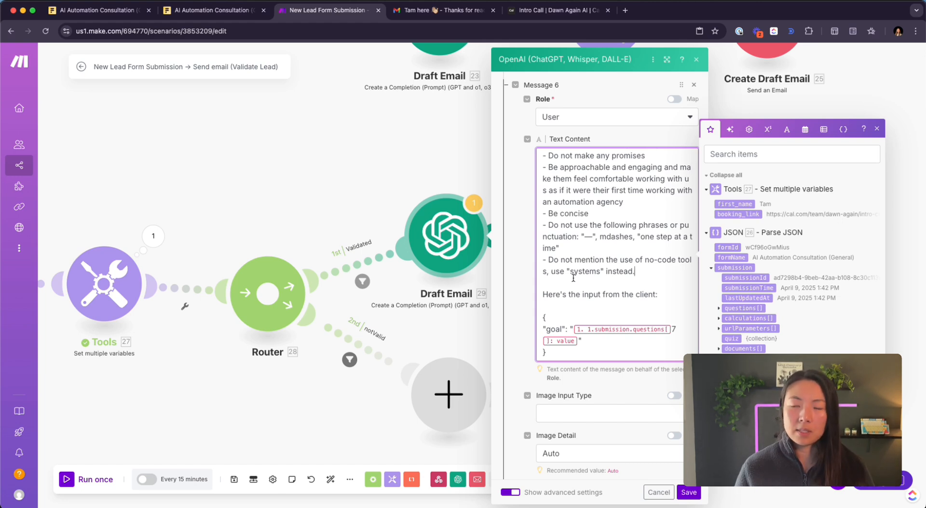
scroll(610, 287, "down", 2)
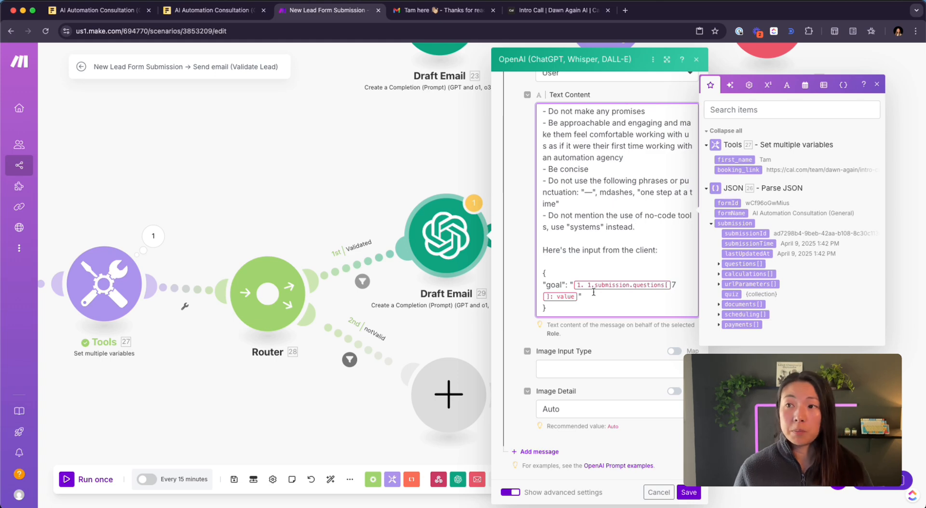
left_click(200, 10)
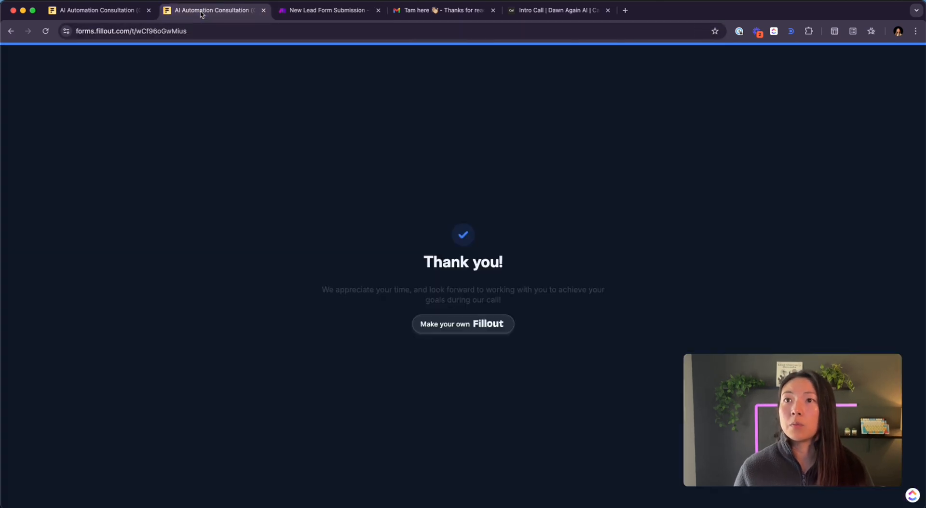
left_click(96, 10)
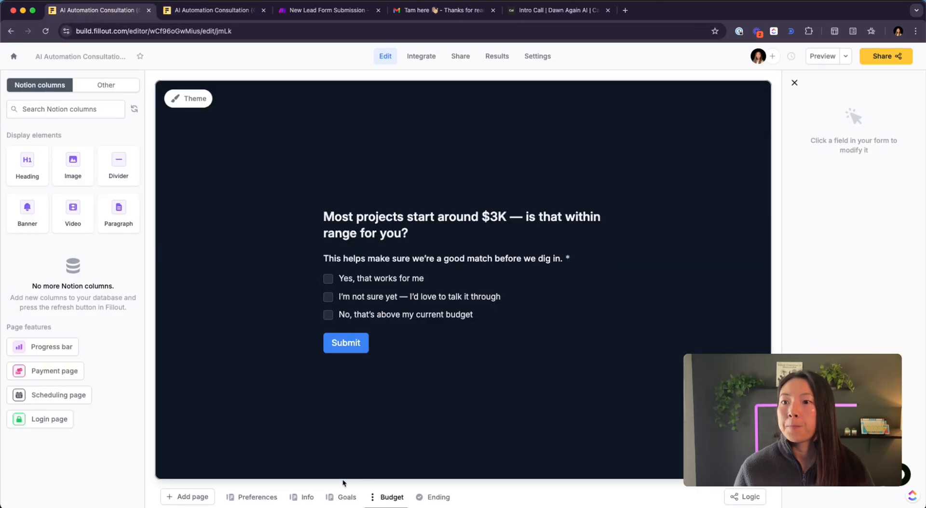
left_click(344, 497)
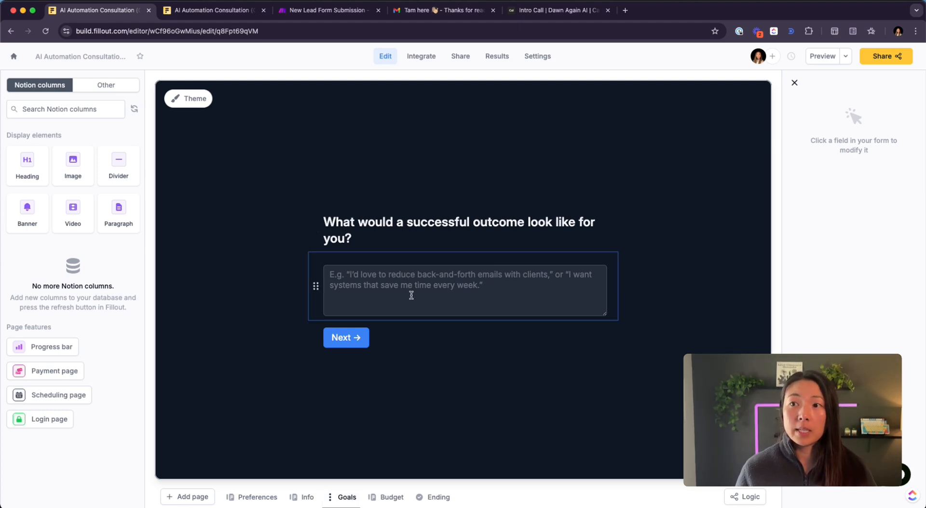
left_click(228, 11)
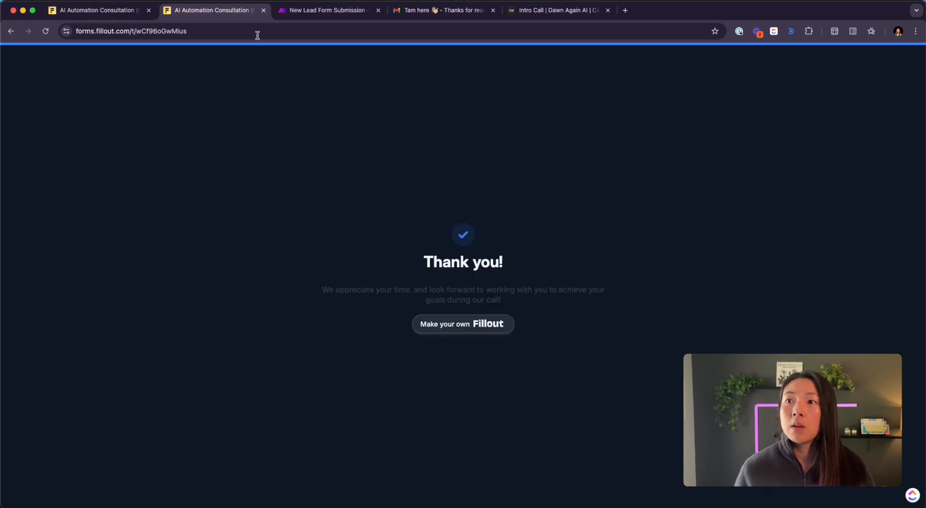
left_click(323, 12)
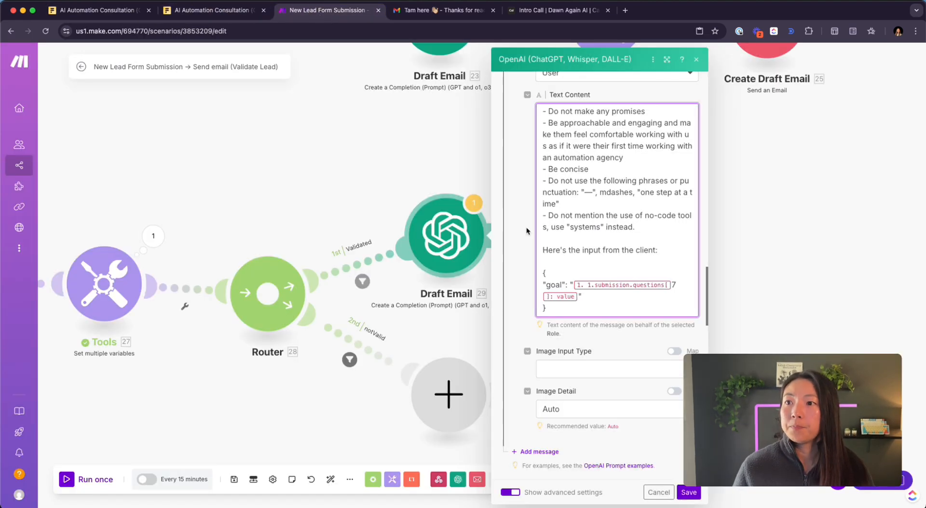
- Replace the goal's questions[7]: value pill with submission.questions[]: value[], then check the Tools output
left_click(578, 299)
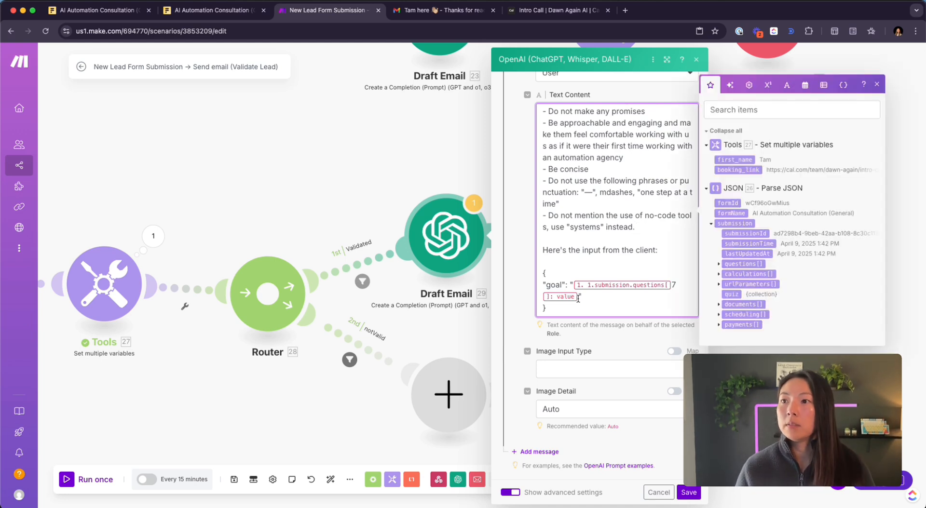
key("shift+Left")
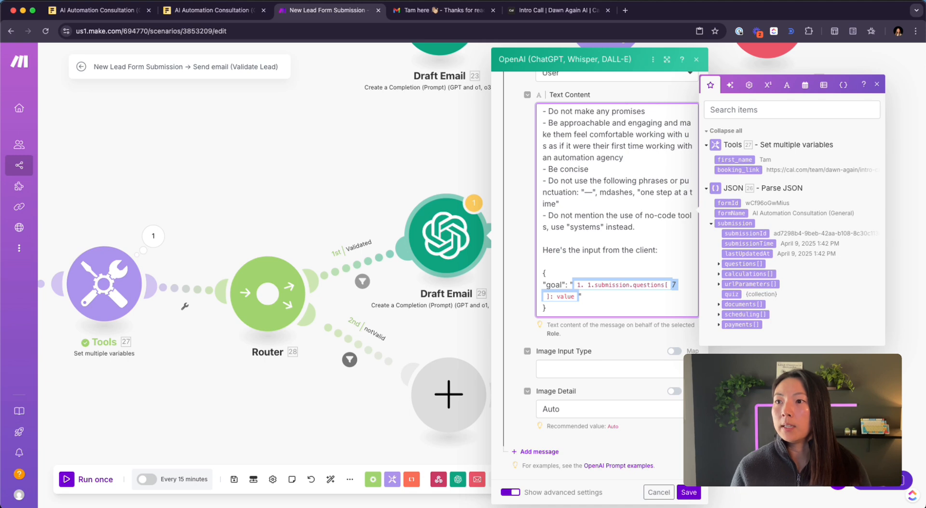
key("BackSpace")
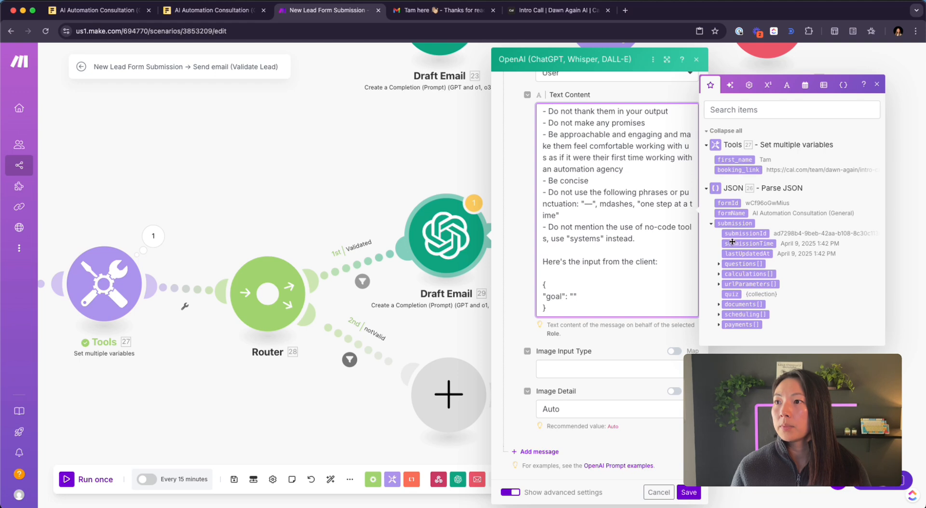
left_click(718, 265)
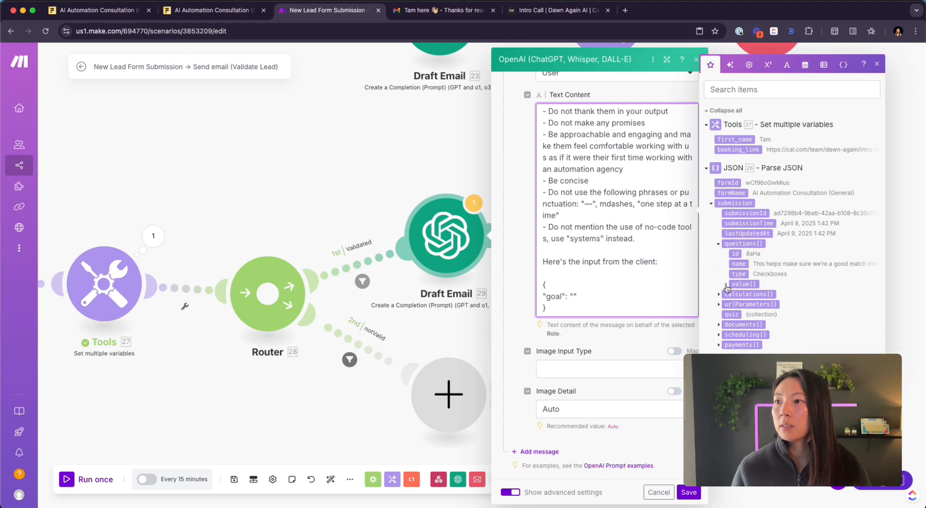
left_click(727, 284)
left_click(745, 291)
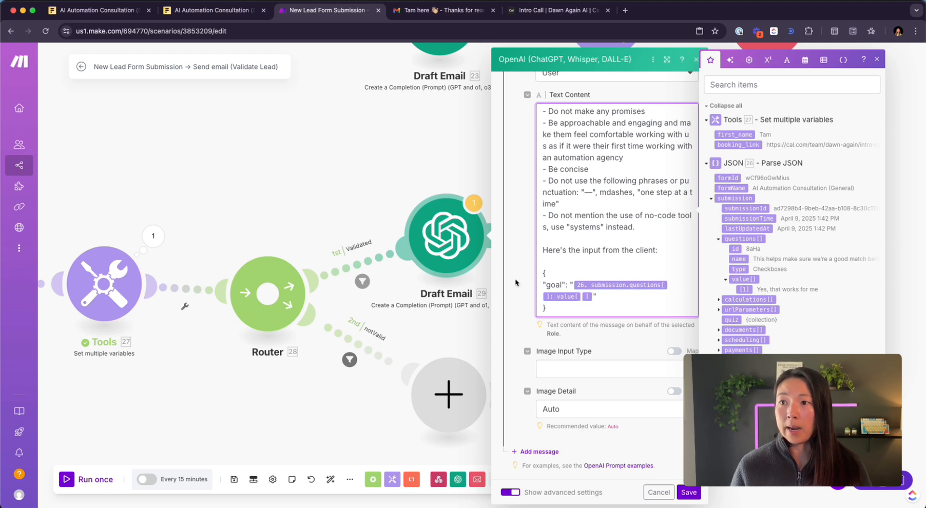
left_click(152, 236)
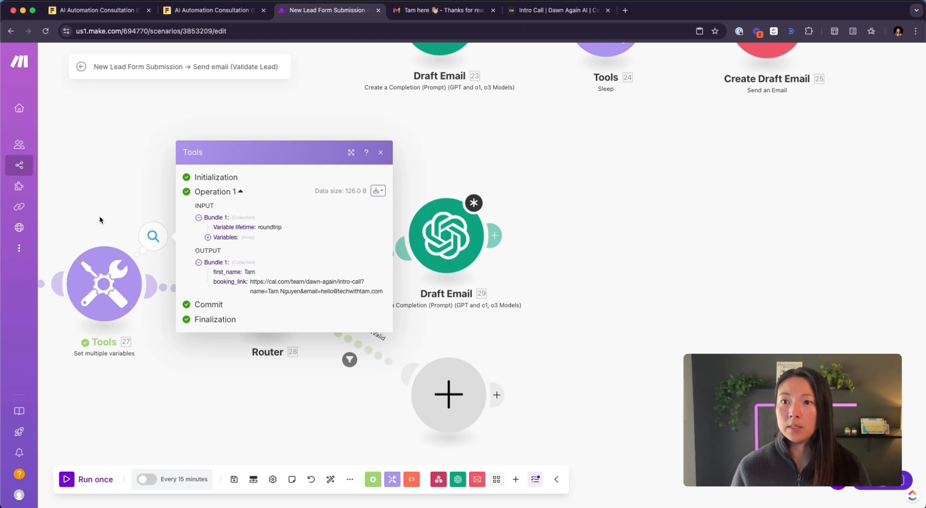
- Expand the JSON output's submission questions 5–7, confirming question 7 holds the client's goal answer
scroll(99, 216, "left", 3)
left_click(151, 237)
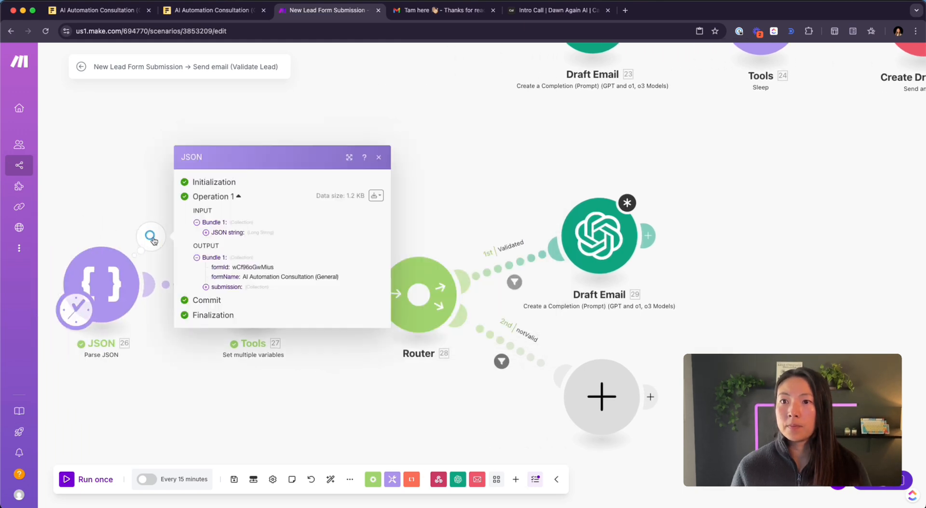
left_click(216, 281)
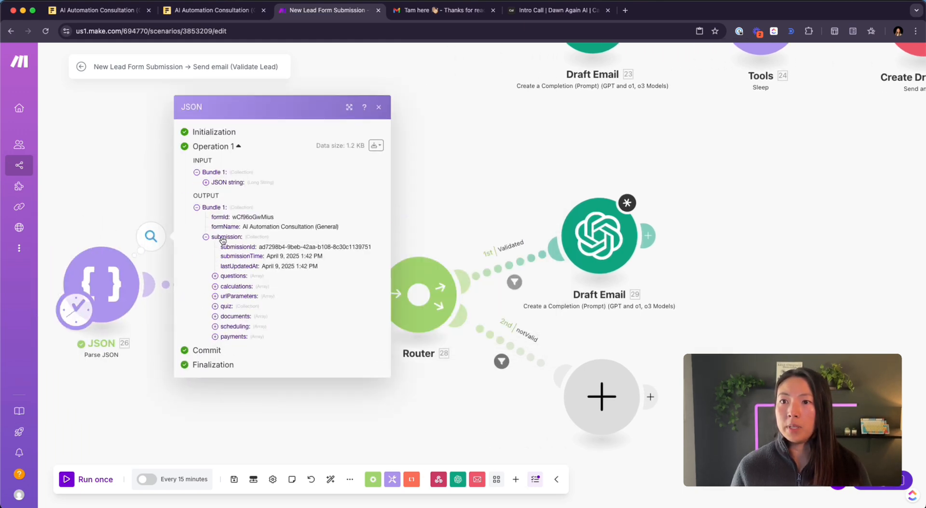
left_click(215, 278)
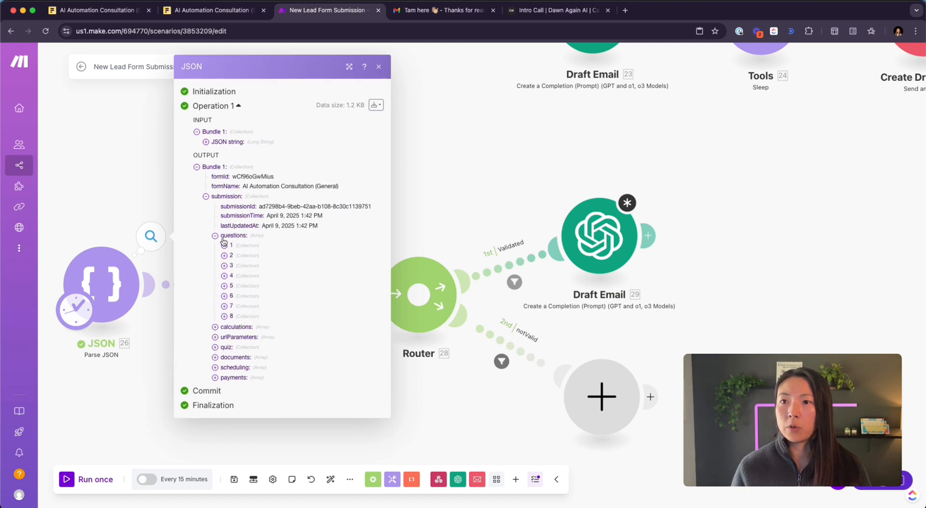
left_click(231, 286)
left_click(235, 329)
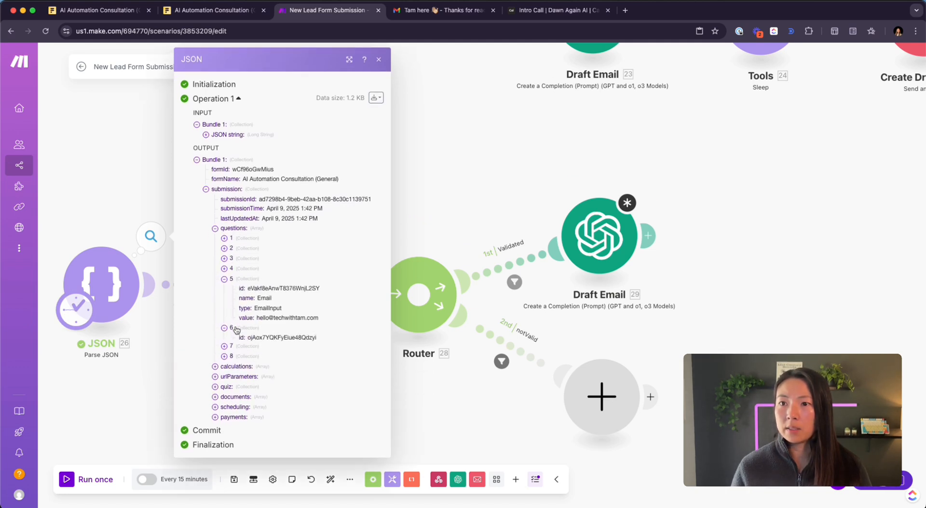
left_click(236, 378)
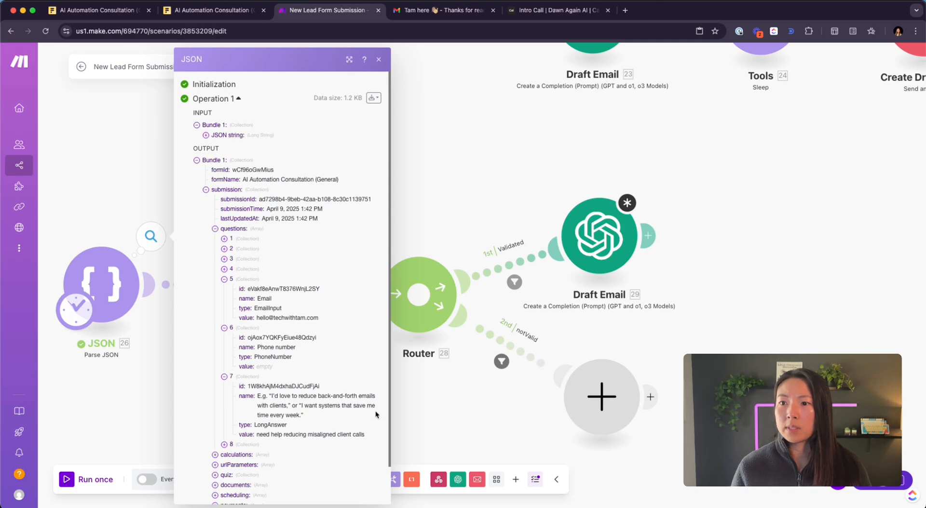
scroll(272, 386, "down", 2)
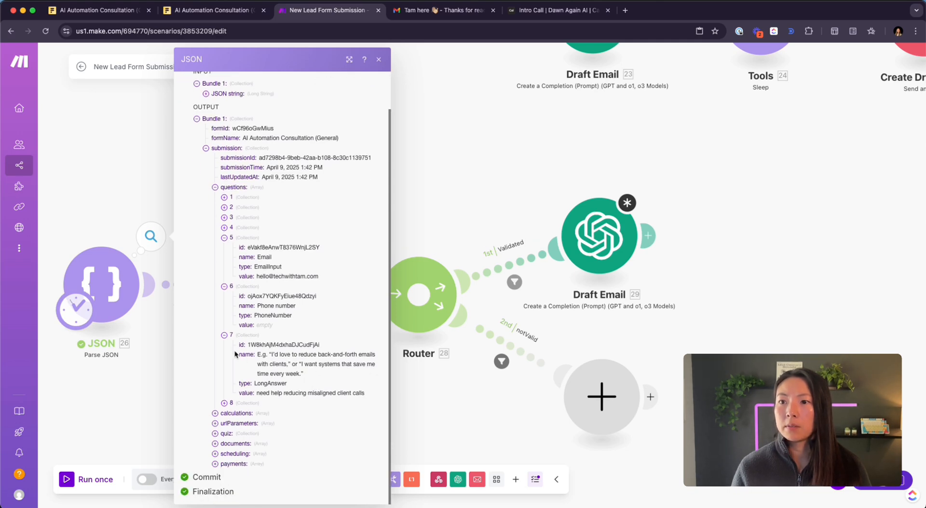
left_click(589, 257)
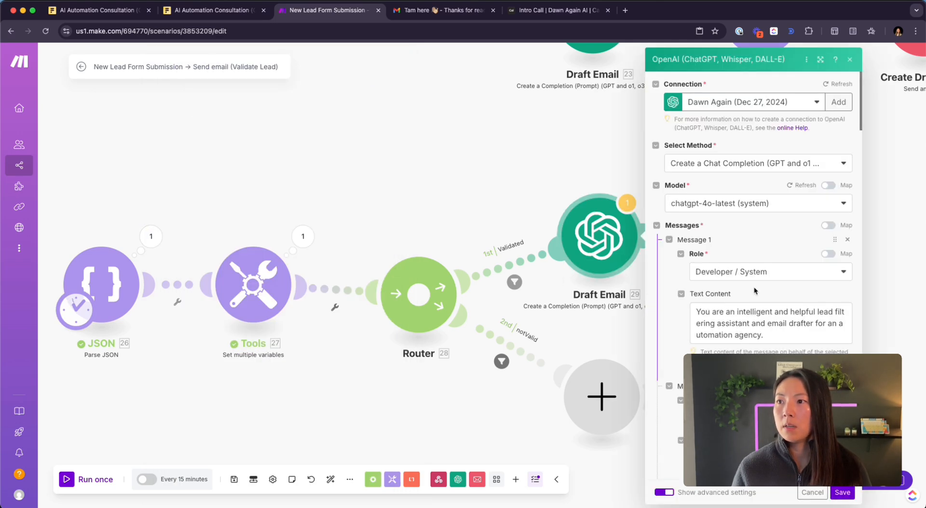
- Set the goal mapping to questions[7], keep presence penalty .45, and save Draft Email
scroll(755, 291, "down", 20)
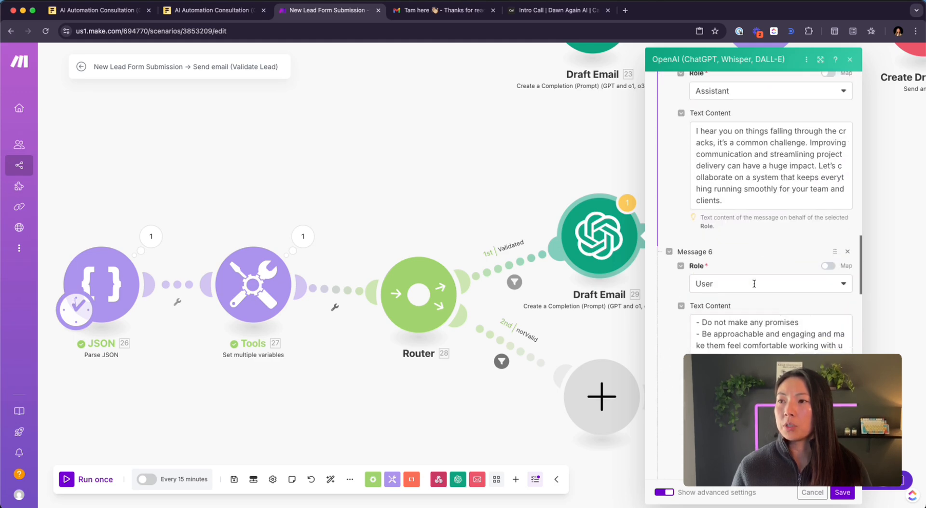
scroll(754, 284, "down", 4)
left_click(735, 294)
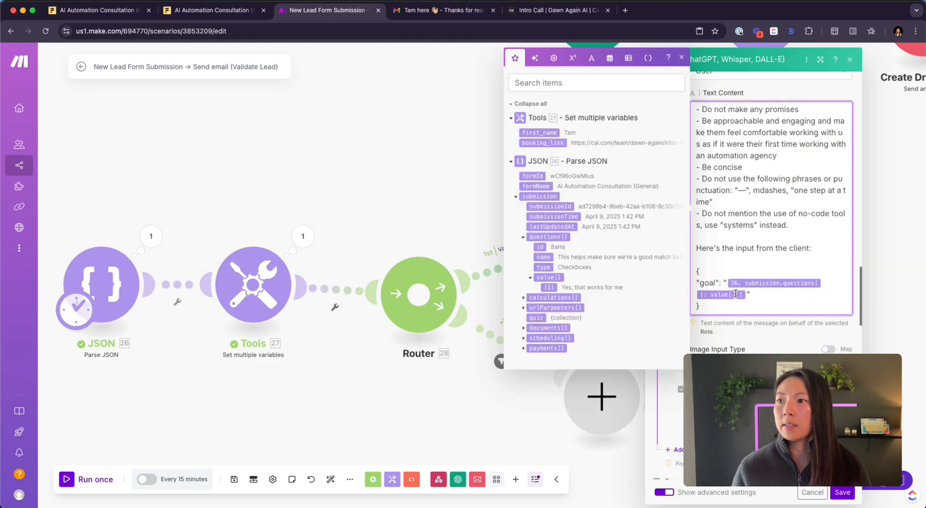
type("7")
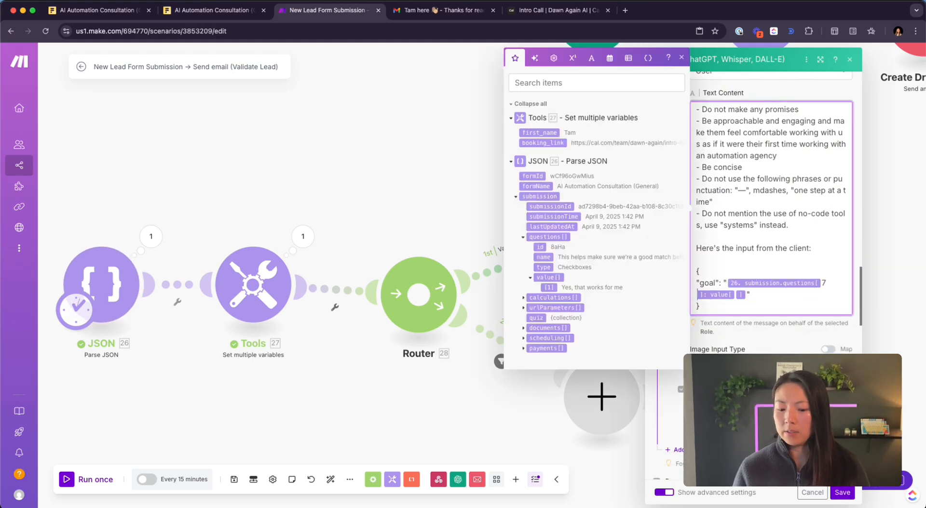
scroll(791, 291, "down", 5)
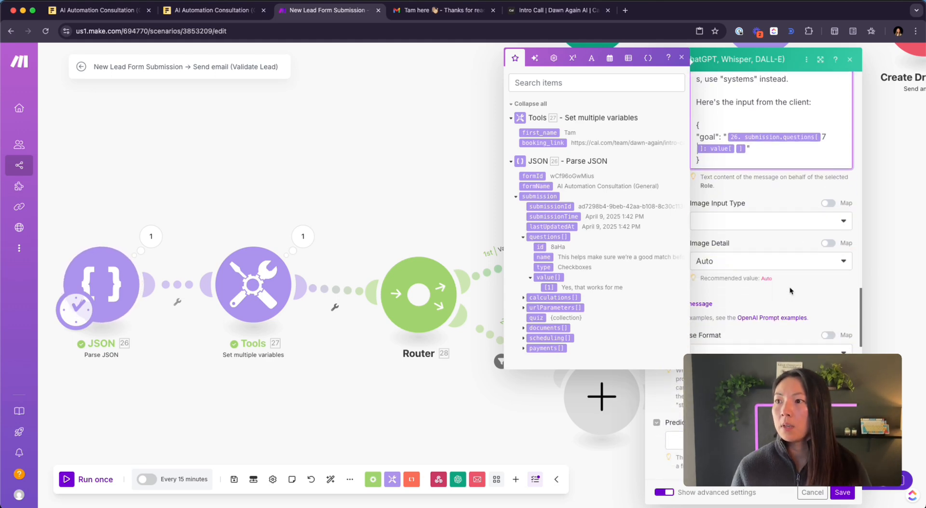
left_click(790, 291)
scroll(790, 289, "down", 5)
scroll(782, 238, "down", 15)
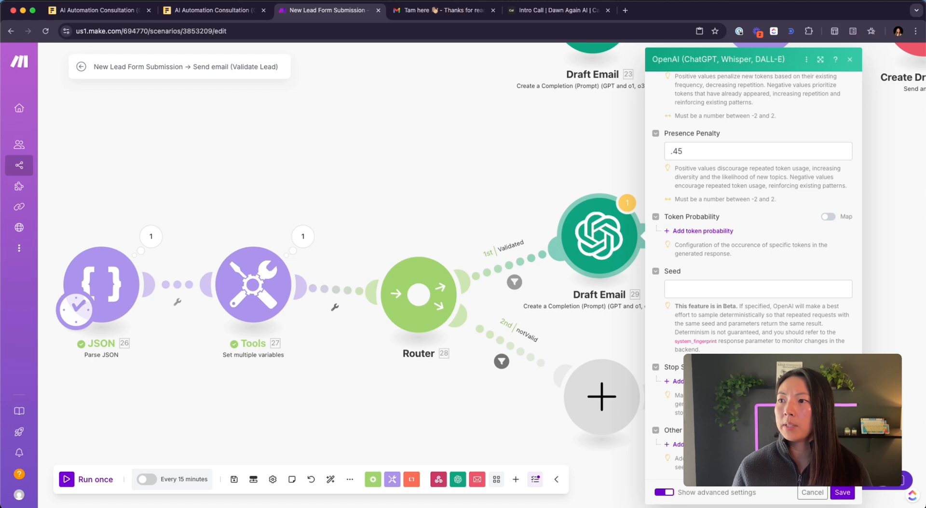
scroll(808, 449, "down", 1)
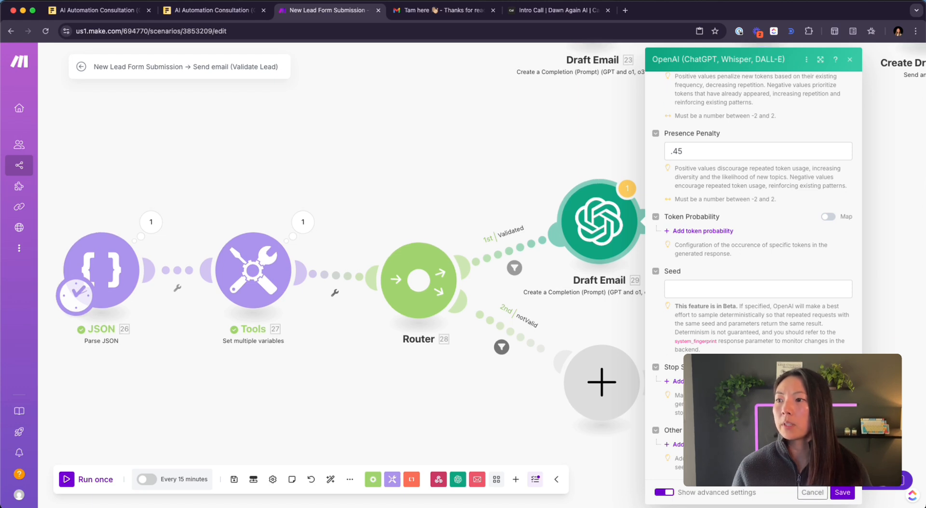
left_click(842, 492)
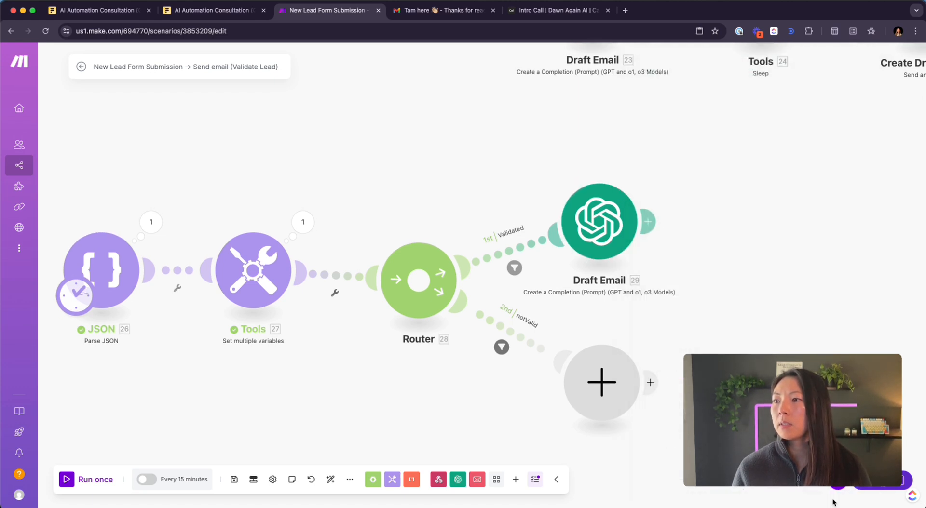
- Run the scenario once and read the log's invalid questions[8] reference error in the Validated filter
left_click(67, 480)
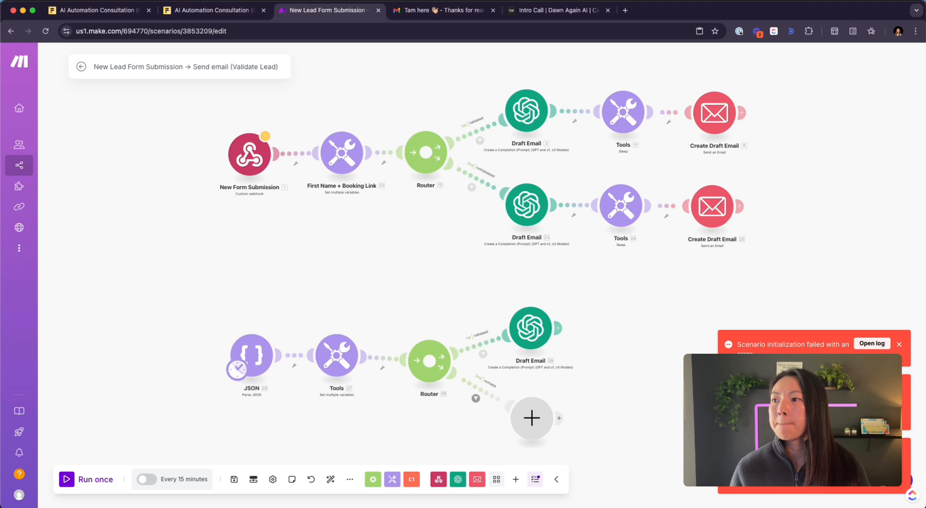
left_click(224, 451, "shift")
left_click(223, 453)
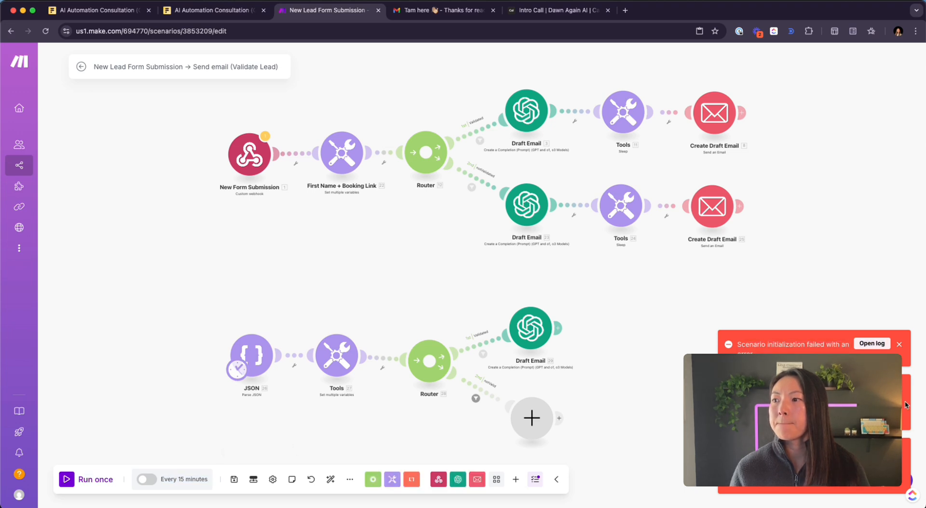
left_click(871, 343)
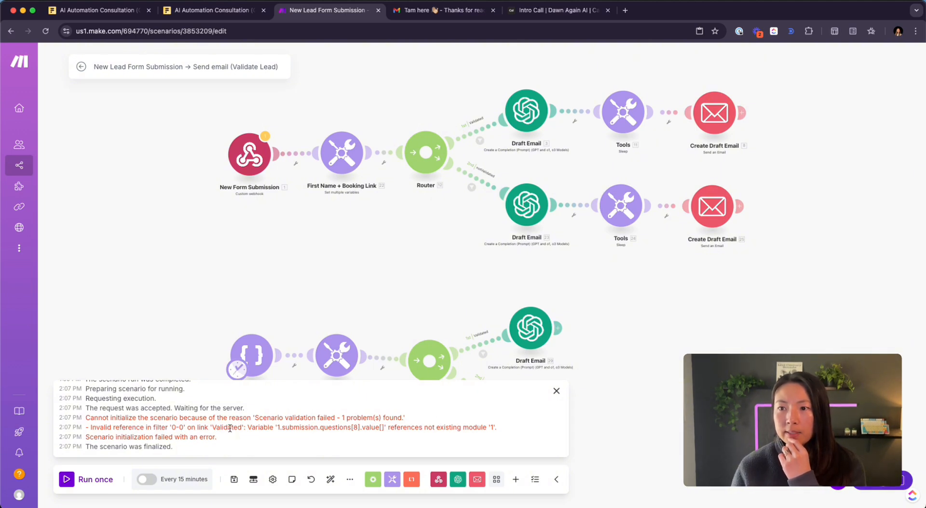
left_click(557, 392)
- Remap the Validated filter to 26. submission.questions[8]: value[] and re-save both route filters
left_click(482, 353)
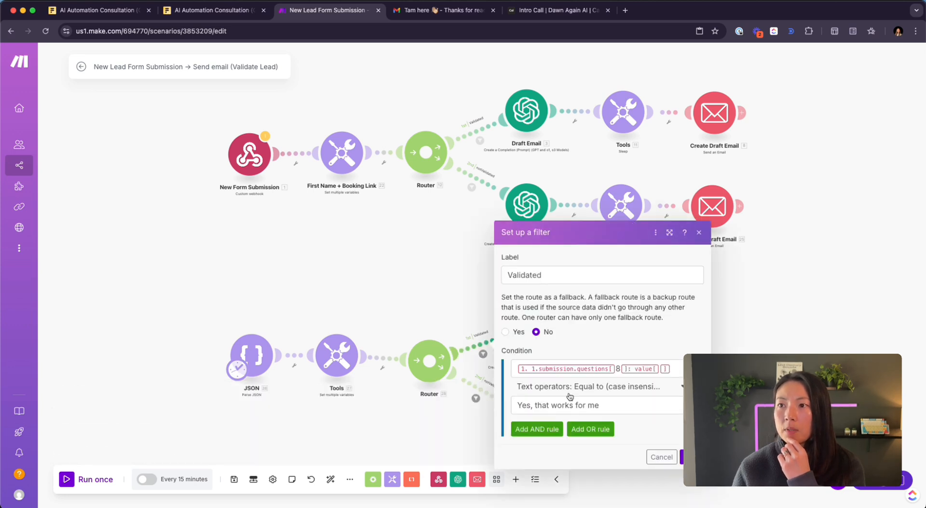
left_click(677, 371)
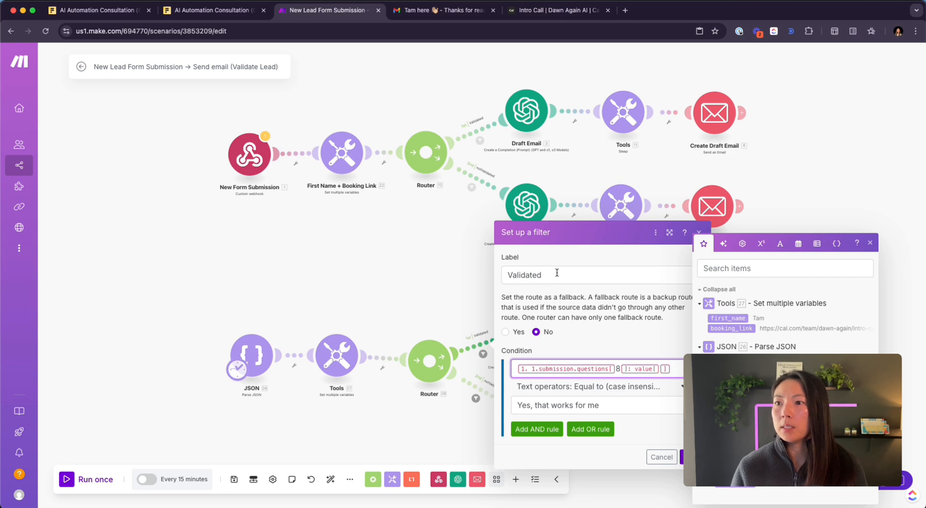
key("BackSpace")
key("BackSpace")
key("BackSpace")
key("BackSpace")
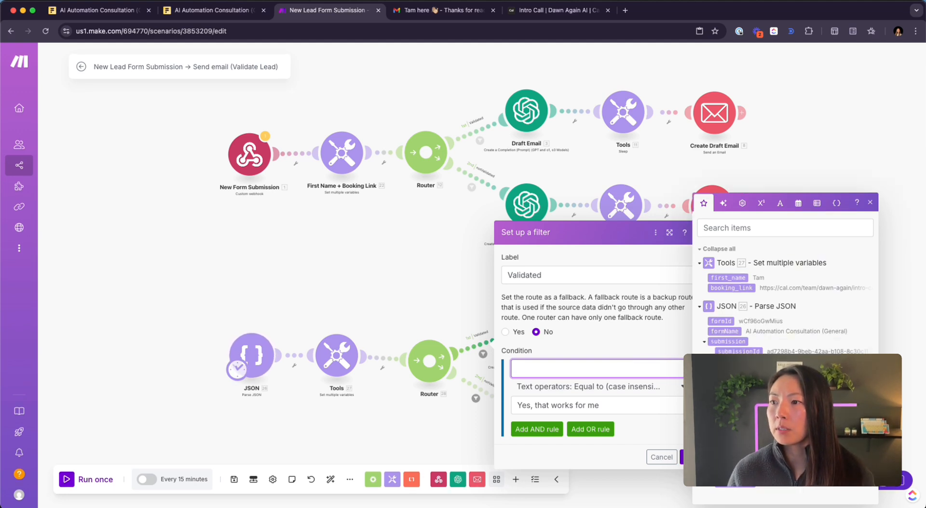
left_click(718, 423)
left_click(737, 422)
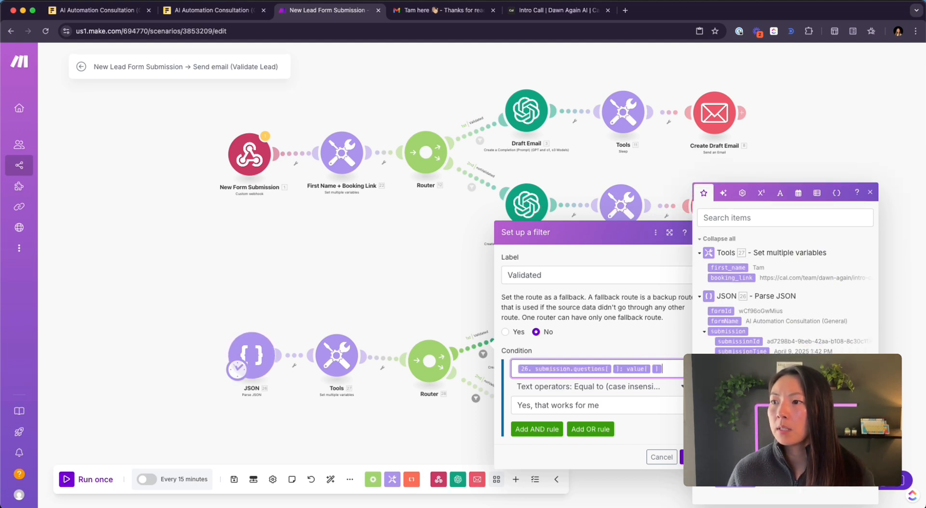
left_click(612, 369)
type("8")
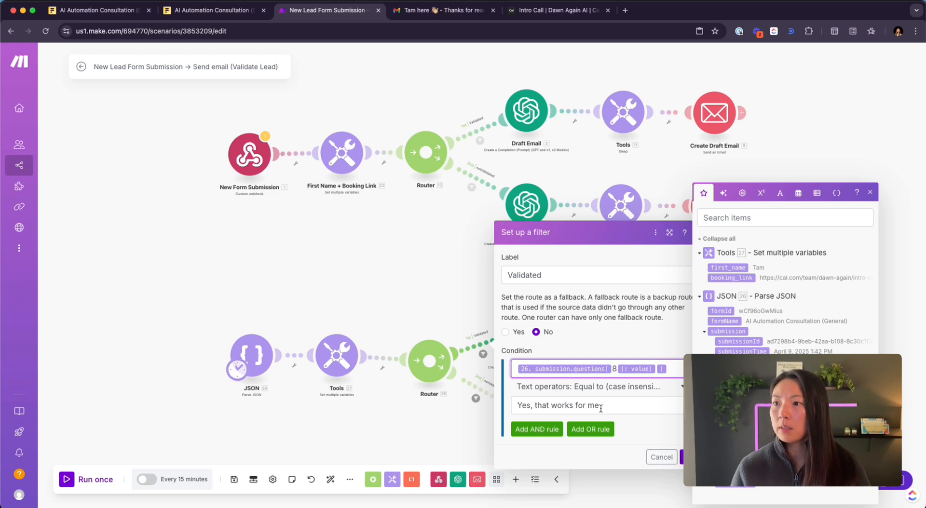
left_click(682, 457)
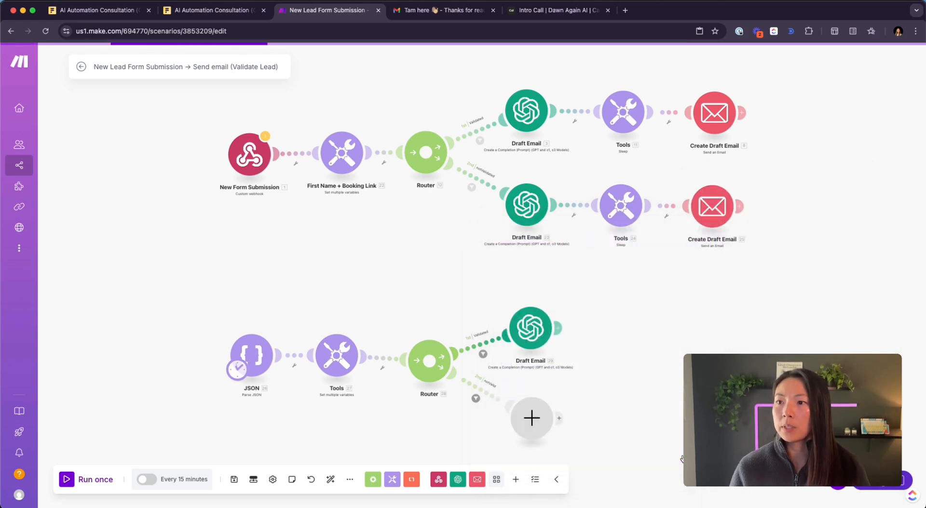
left_click(484, 393)
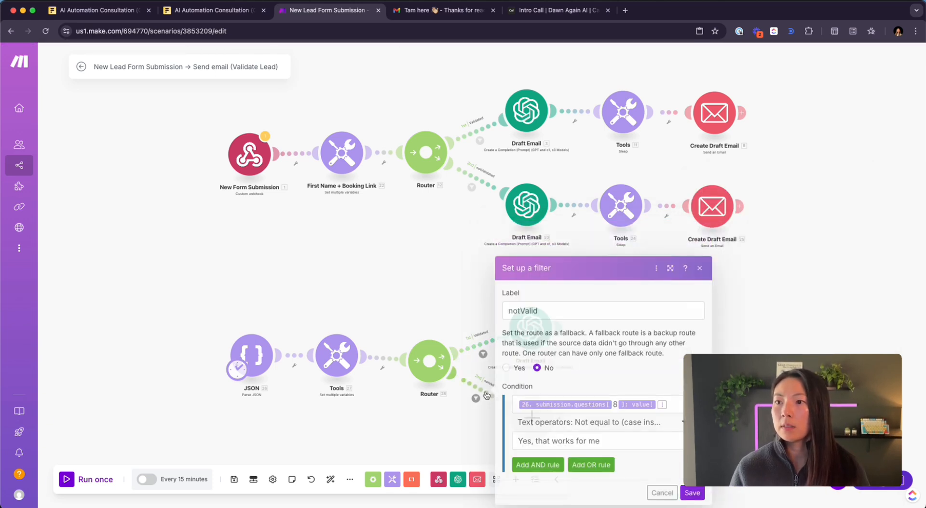
left_click(690, 493)
- Rerun the scenario, confirming the 'Yes, that works for me' bundle passes Validated and Draft Email completes
left_click(75, 481)
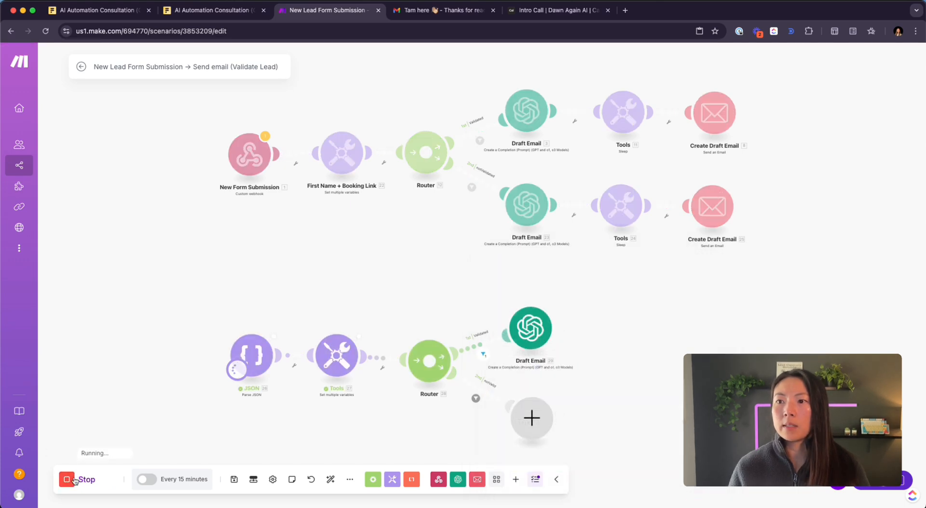
scroll(515, 369, "up", 3)
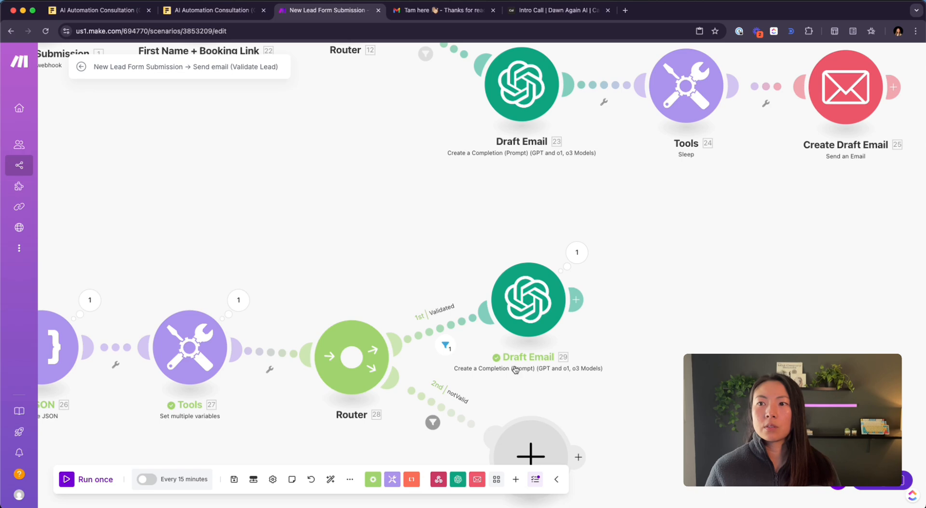
scroll(515, 369, "down", 2)
scroll(515, 369, "down", 2)
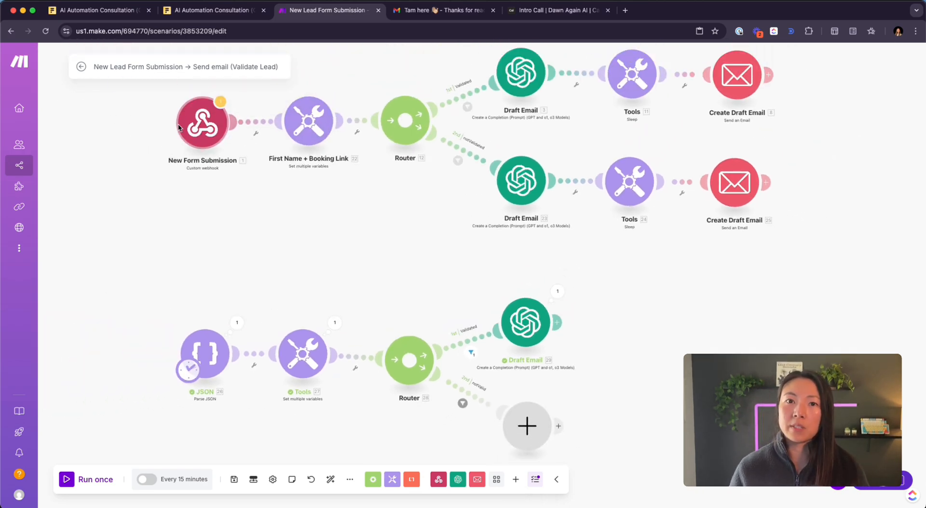
scroll(252, 299, "up", 3)
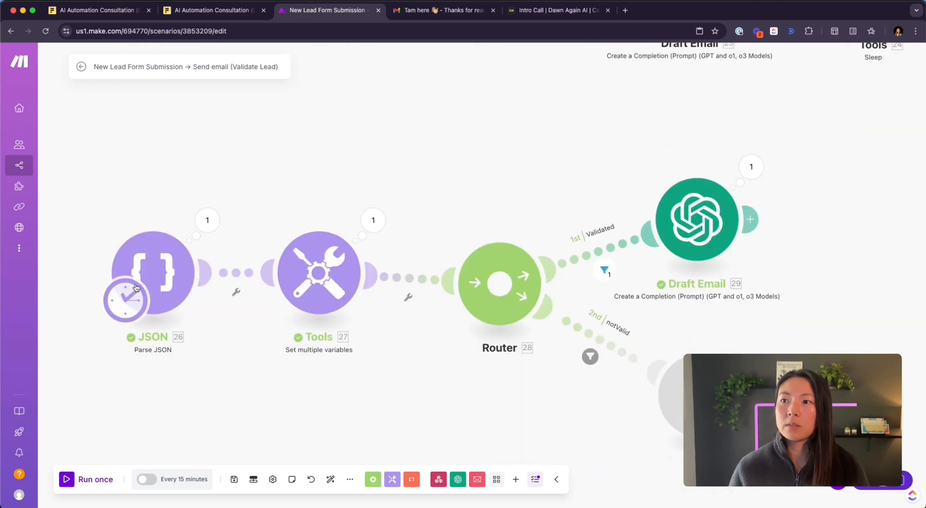
scroll(458, 142, "right", 3)
scroll(458, 142, "down", 1)
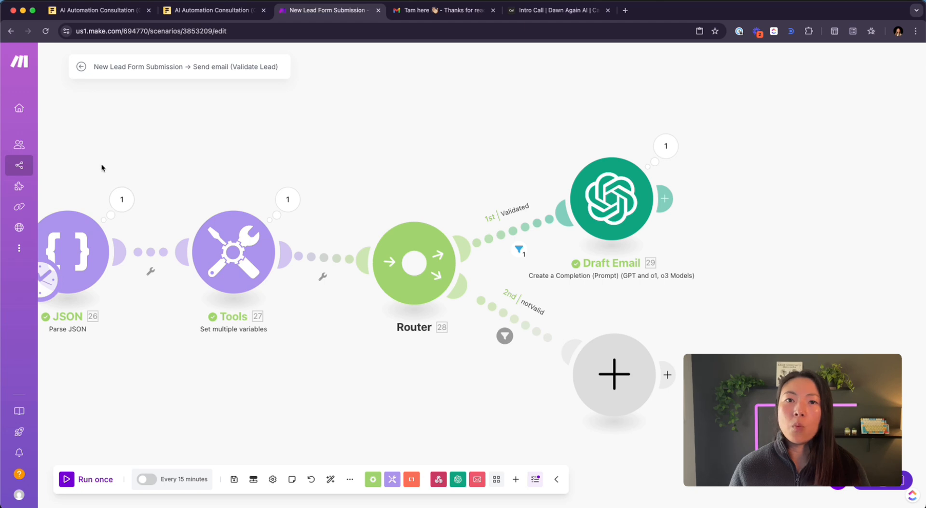
left_click_drag(101, 165, 145, 168)
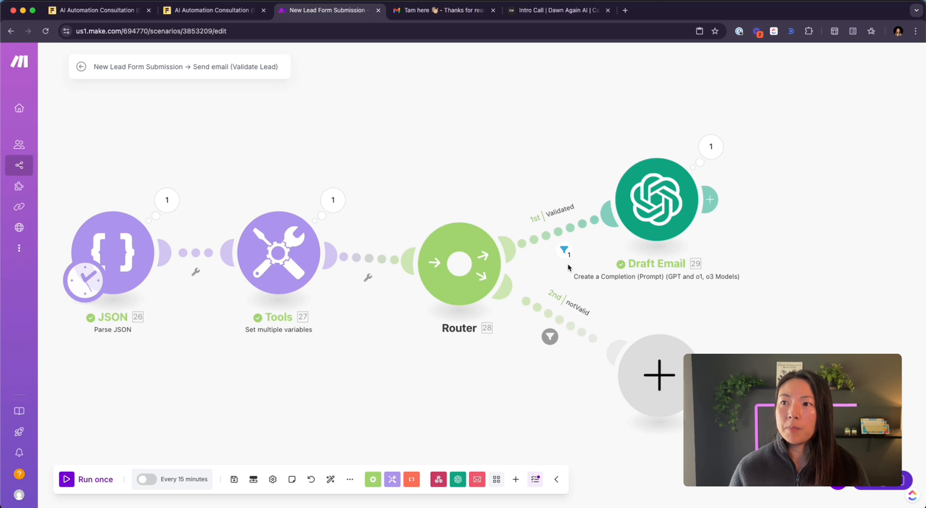
left_click(564, 250)
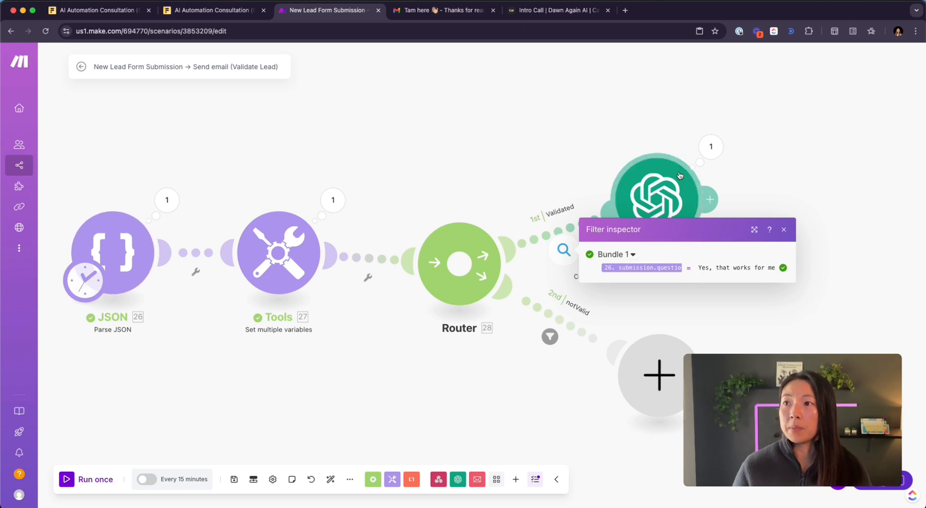
left_click(617, 126)
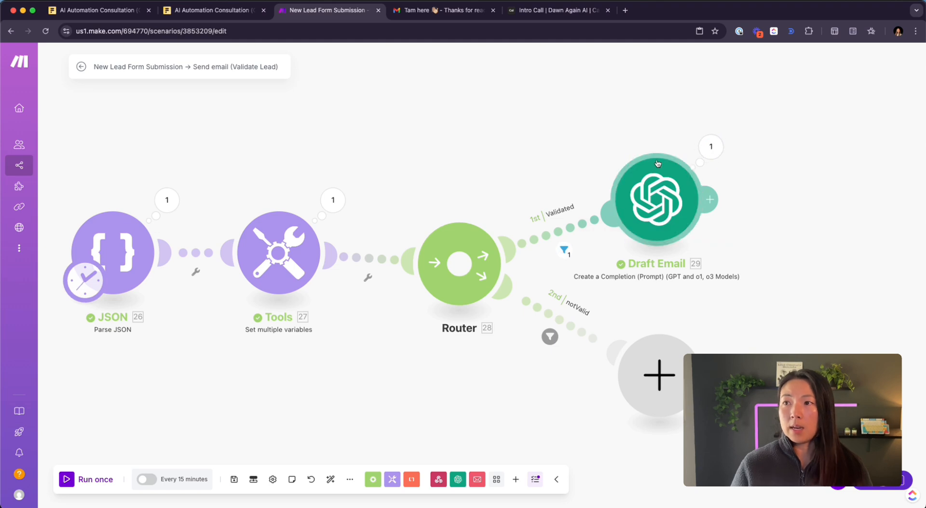
left_click(711, 146)
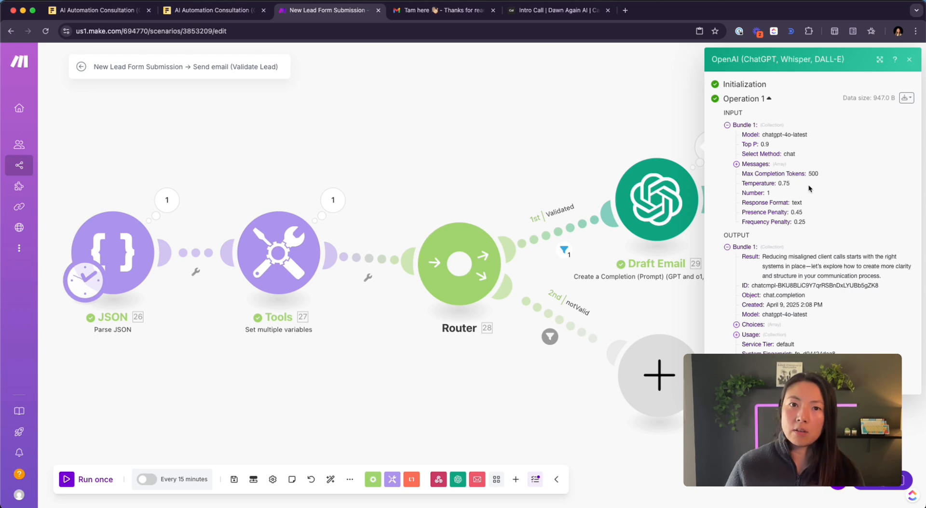
left_click_drag(819, 174, 811, 173)
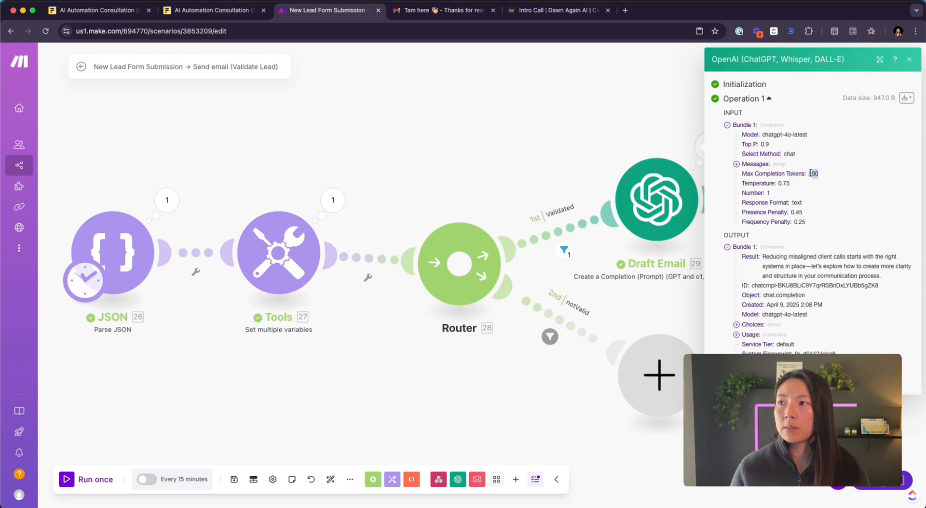
left_click(787, 198)
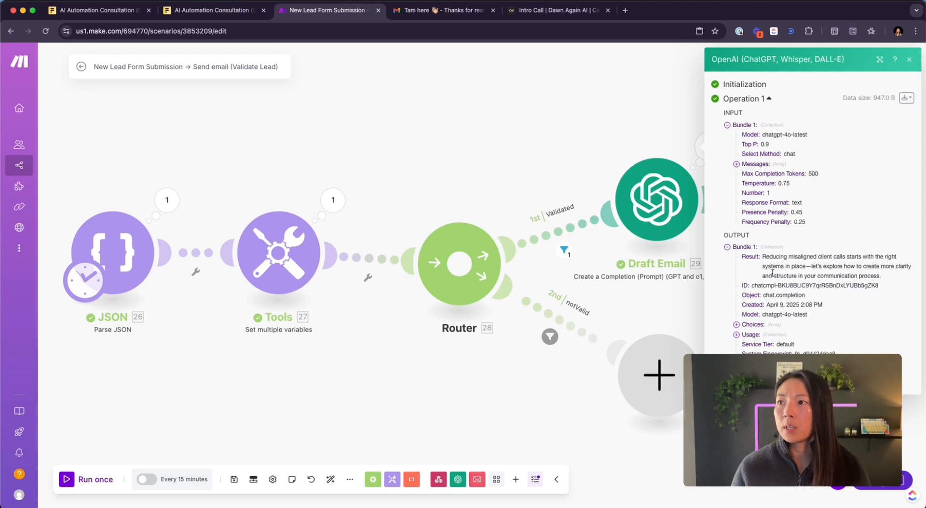
left_click(736, 324)
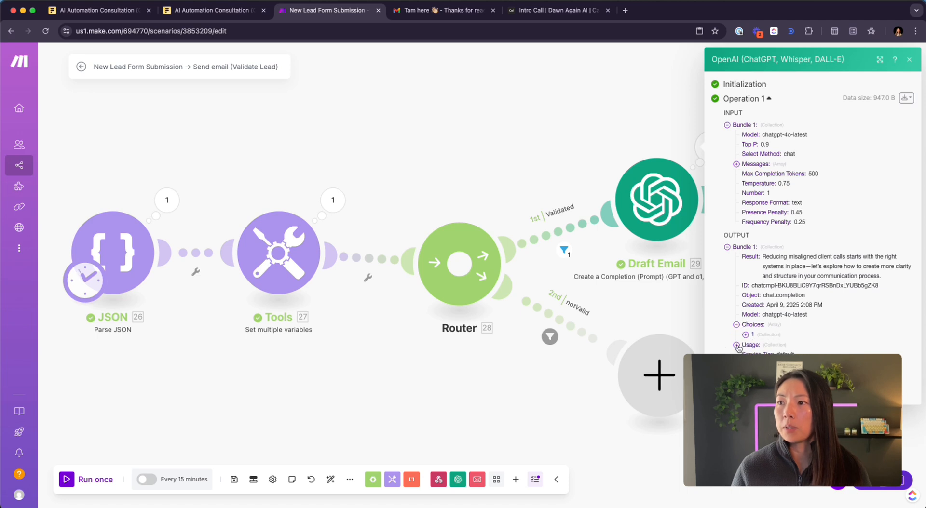
left_click(736, 345)
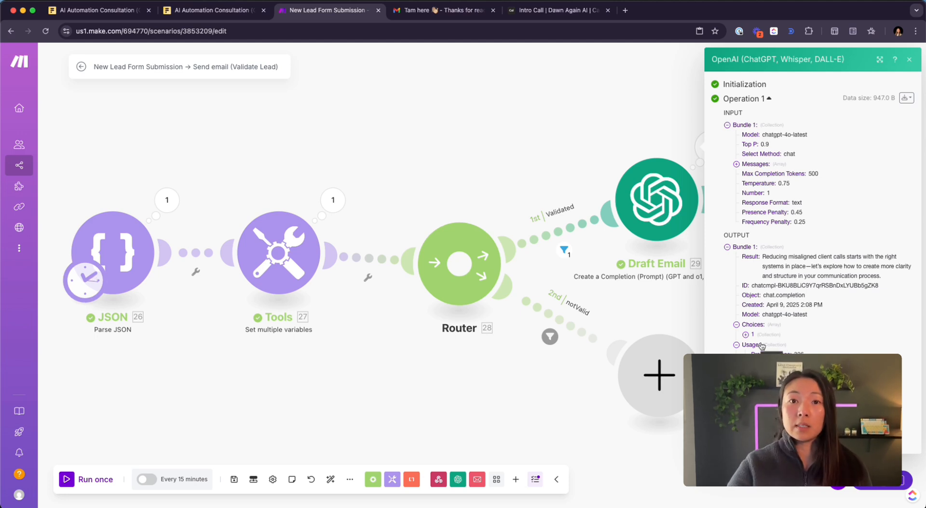
left_click_drag(887, 282, 761, 258)
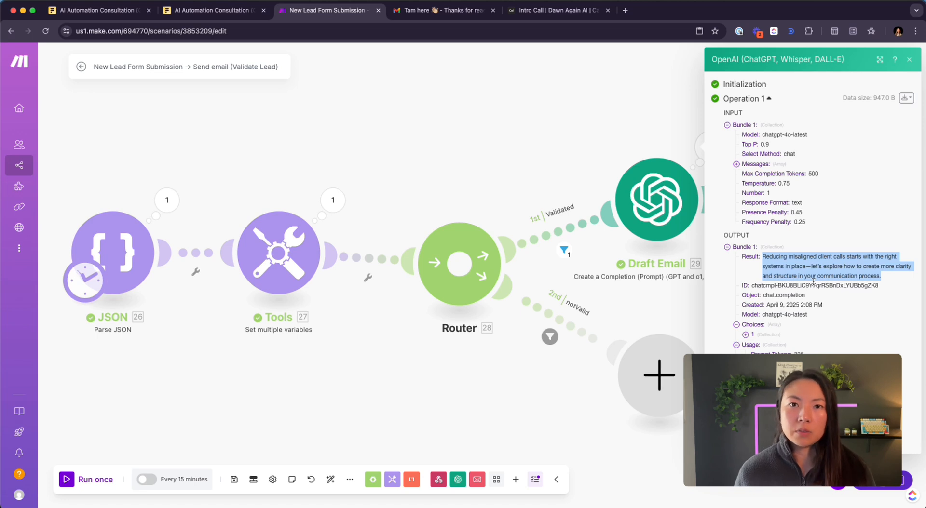
left_click(622, 248)
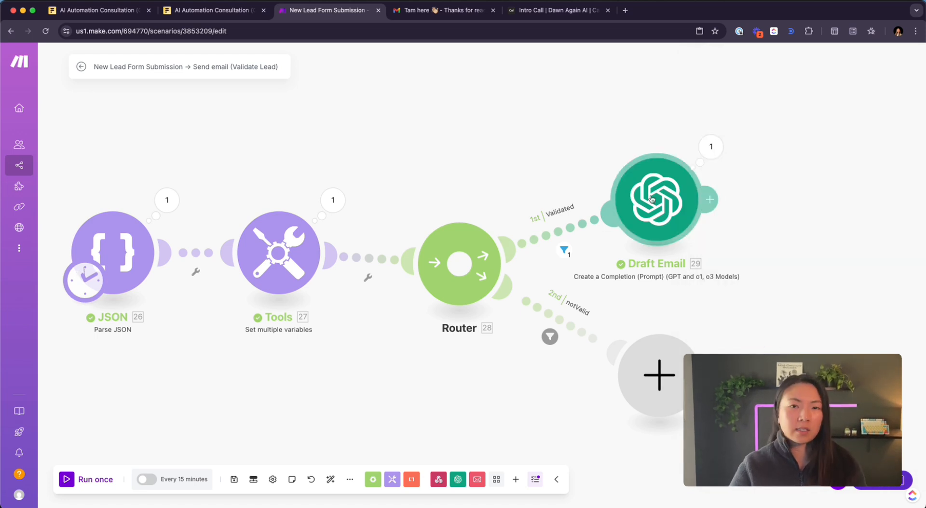
scroll(510, 148, "down", 1)
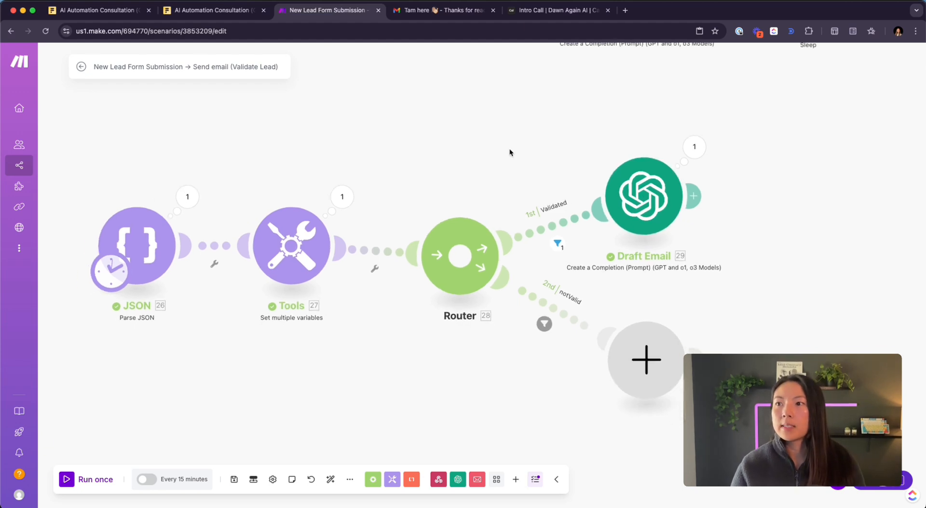
left_click_drag(522, 127, 401, 263)
- Pan the canvas down to the lower route with the Parse JSON, Tools, Router and Draft Email modules
scroll(396, 241, "down", 2)
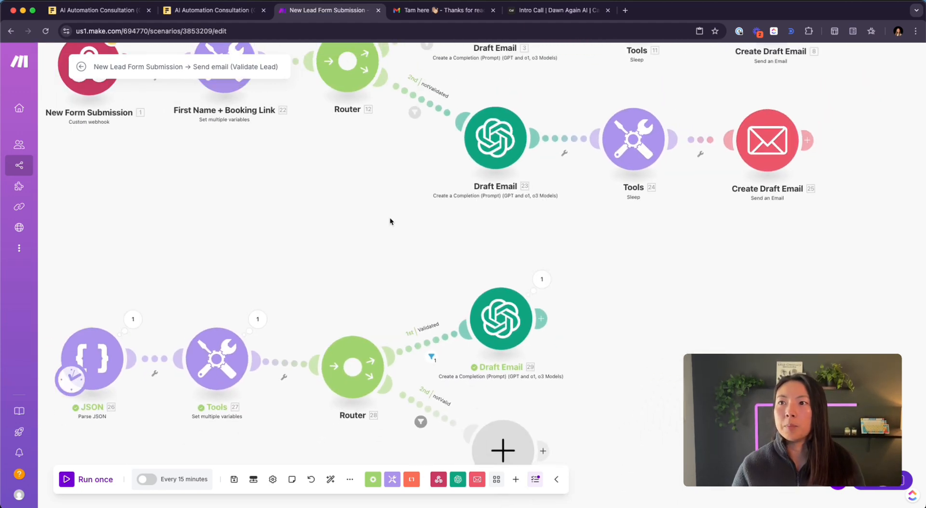
left_click_drag(391, 221, 373, 328)
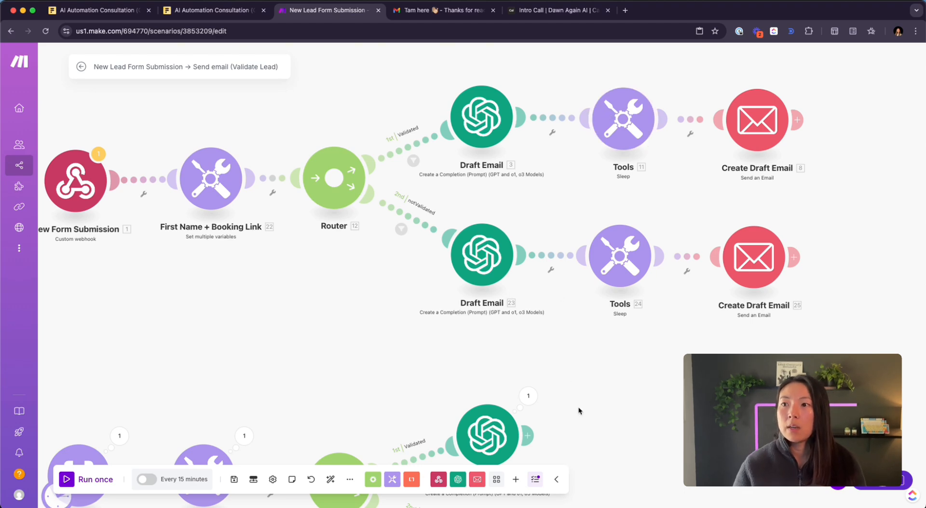
left_click_drag(579, 409, 688, 149)
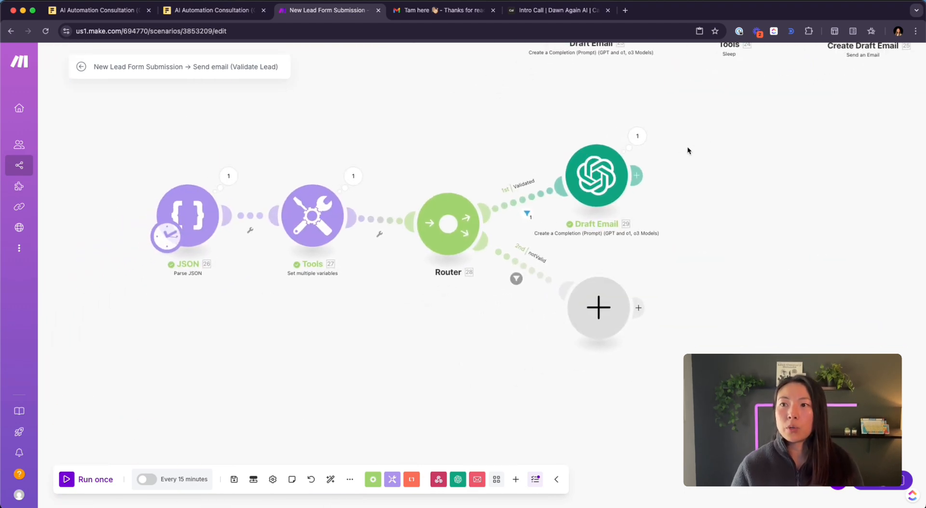
- Add a Tools Sleep module after the validated Draft Email with a 1-second delay
left_click(636, 177)
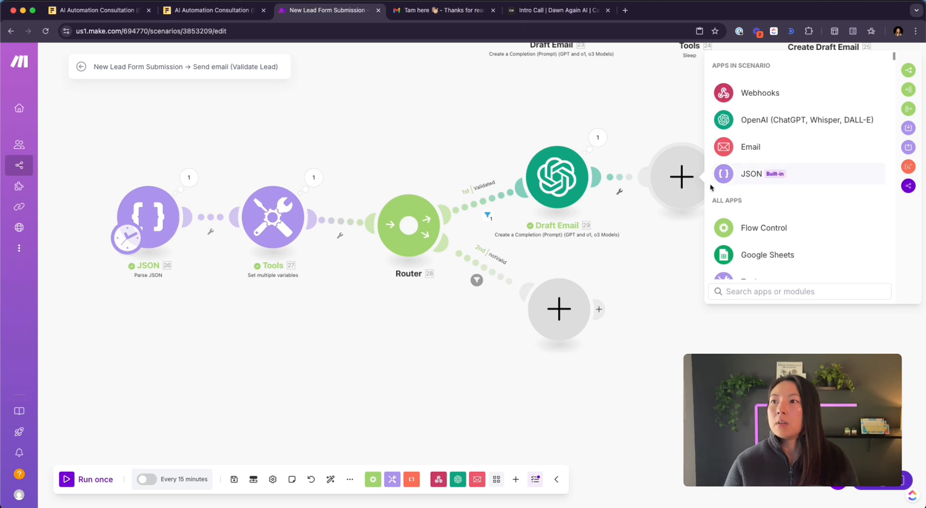
type("sleep")
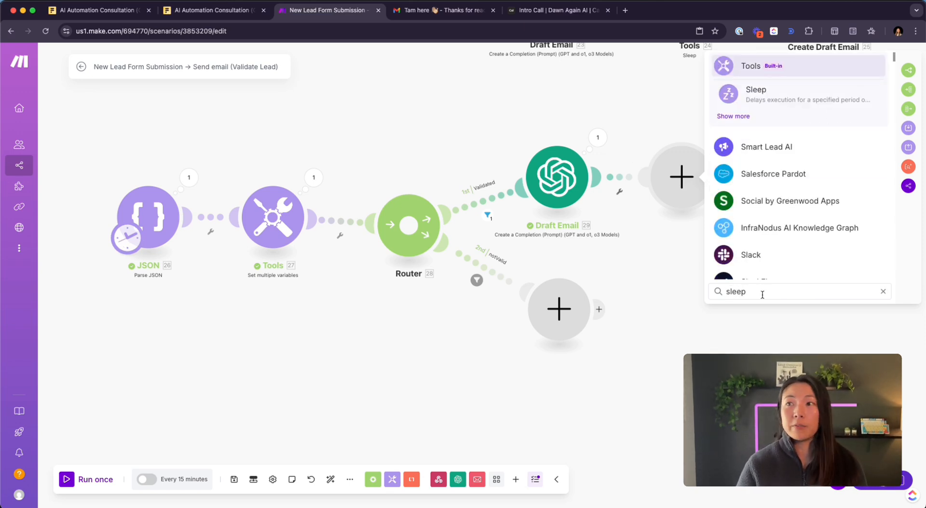
left_click(792, 96)
left_click(760, 169)
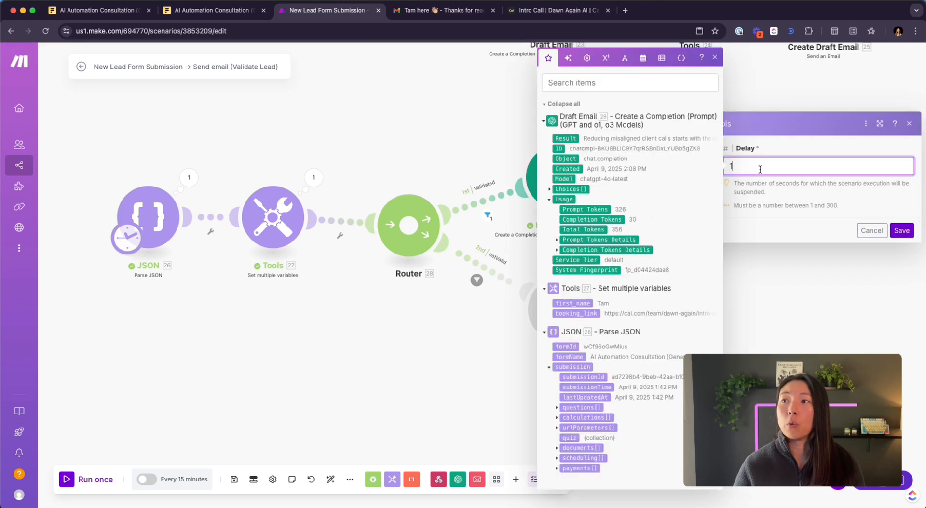
key("BackSpace")
type("180")
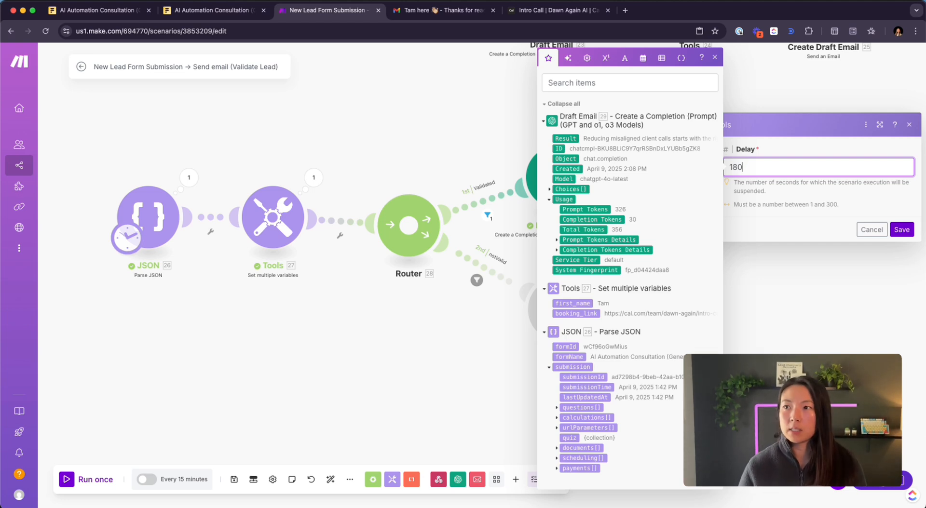
left_click(833, 205)
double_click(834, 205)
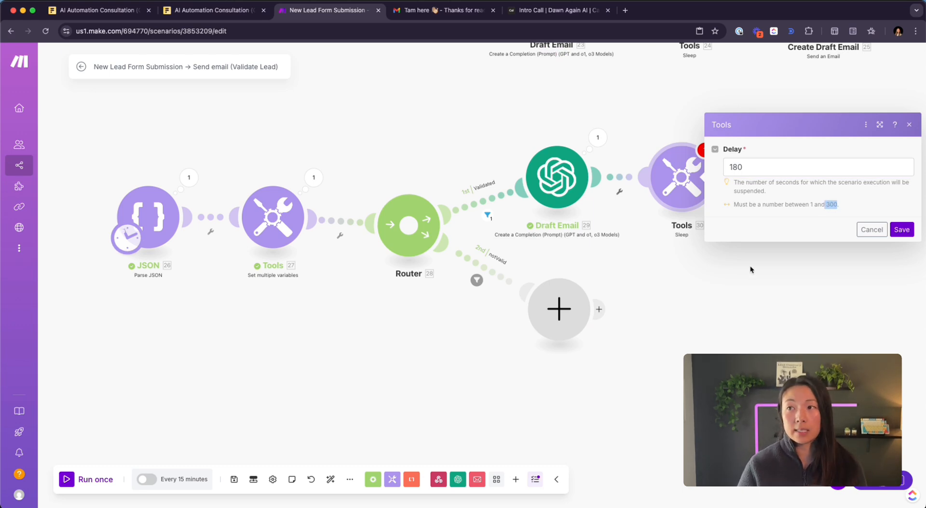
left_click(762, 167)
double_click(762, 167)
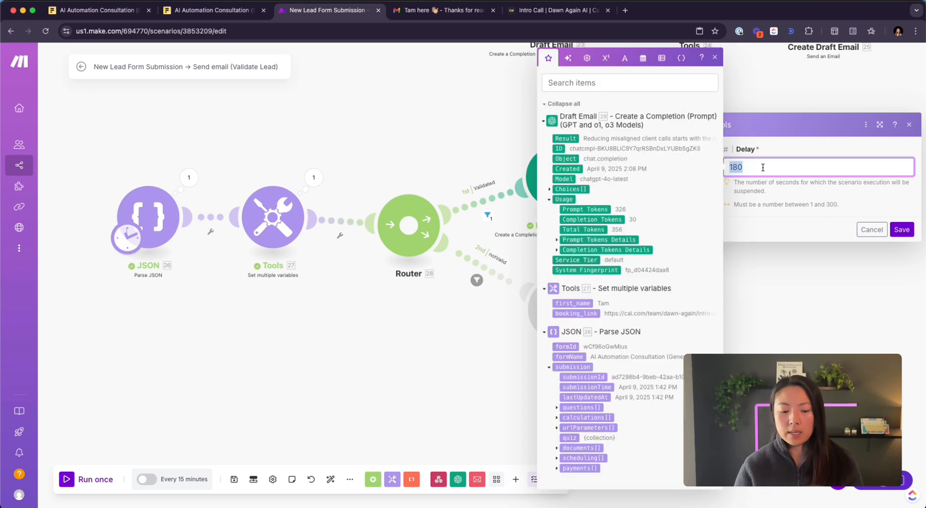
type("1")
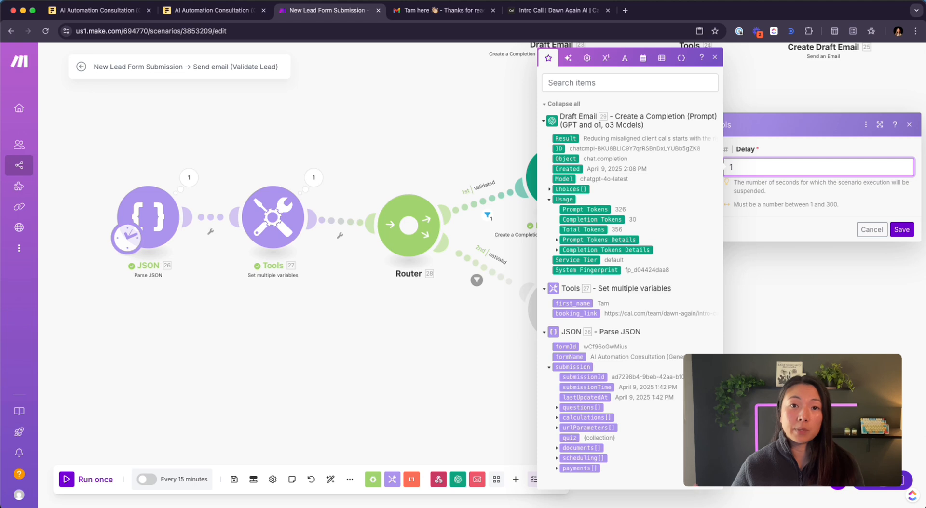
left_click(902, 230)
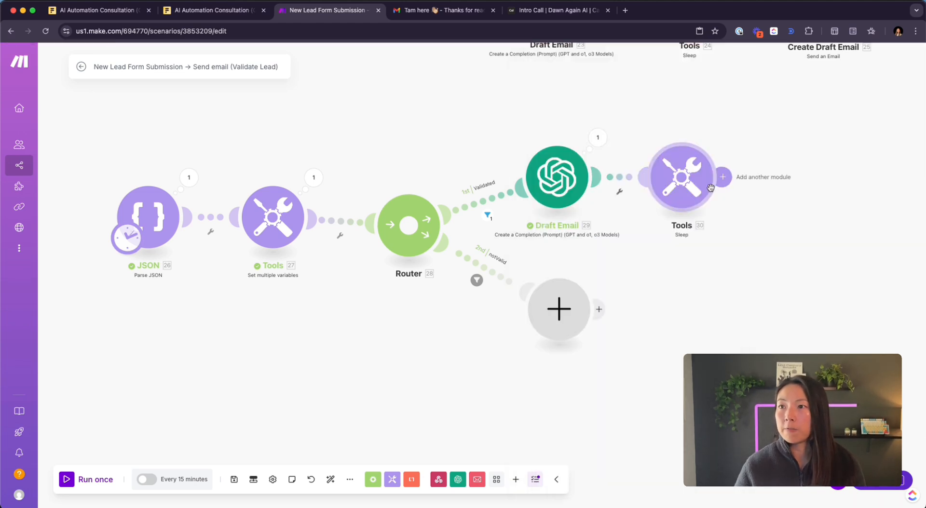
- Add an Email 'Create a Draft' module right after the Sleep step
left_click(722, 177)
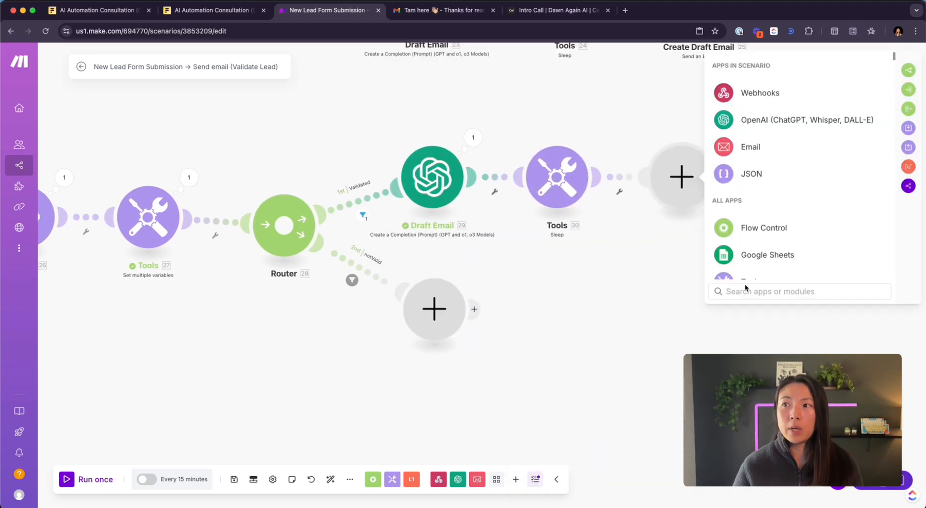
left_click(746, 290)
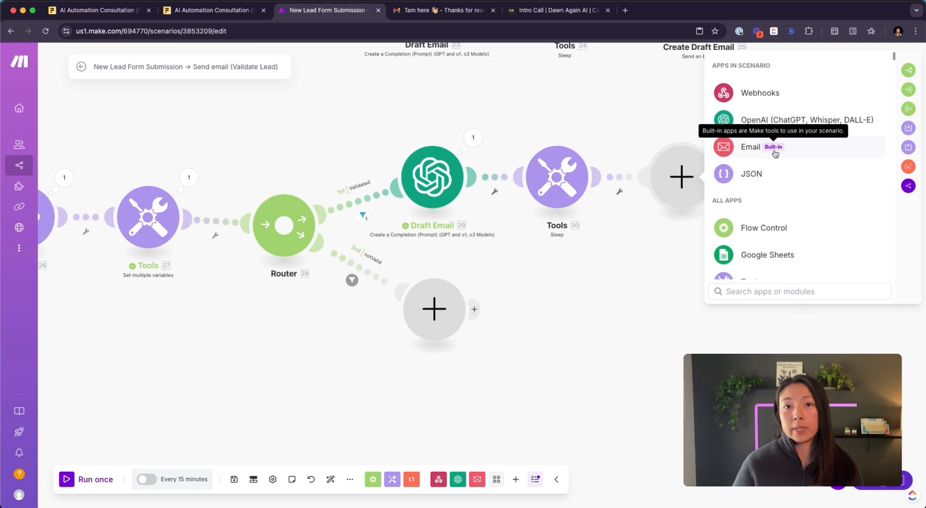
left_click(752, 147)
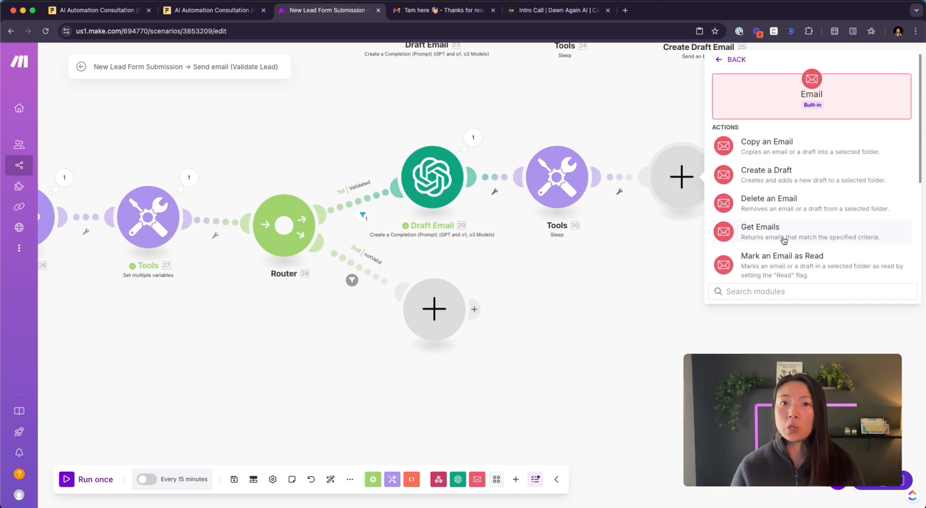
scroll(781, 207, "down", 1)
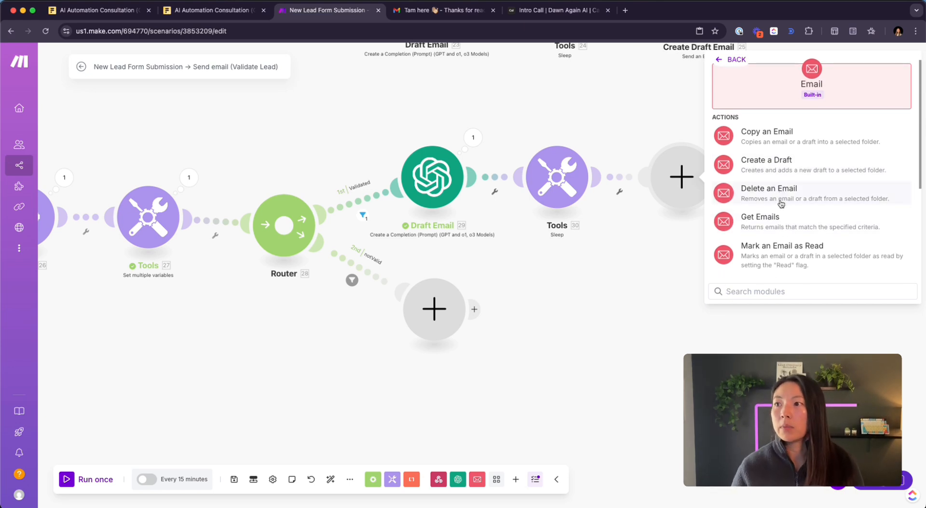
scroll(780, 204, "down", 2)
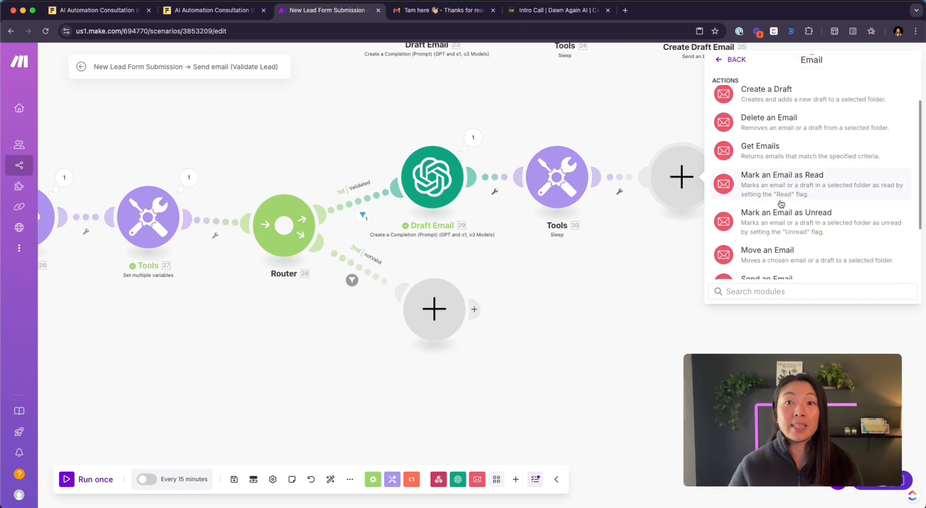
scroll(780, 203, "down", 3)
scroll(779, 207, "up", 5)
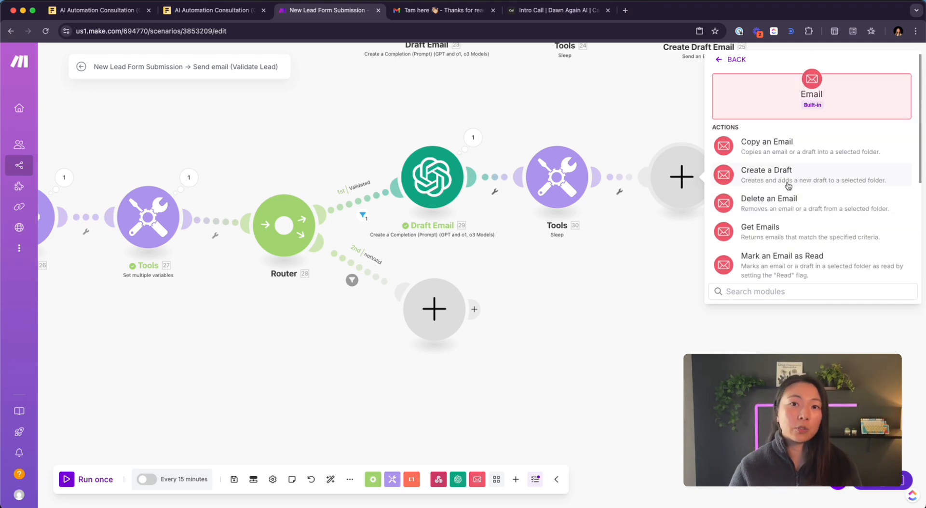
left_click(788, 184)
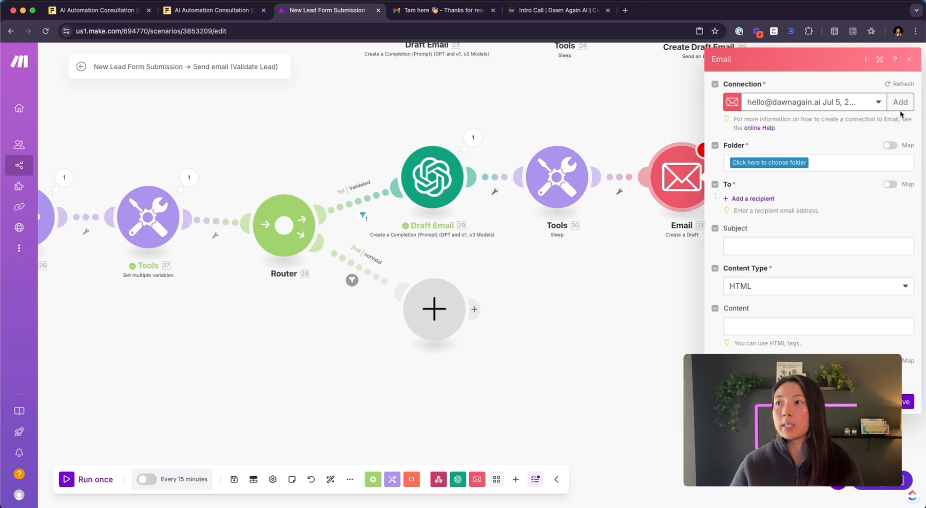
- Cancel creating a new mail connection and keep the existing one
left_click(900, 110)
left_click(784, 107)
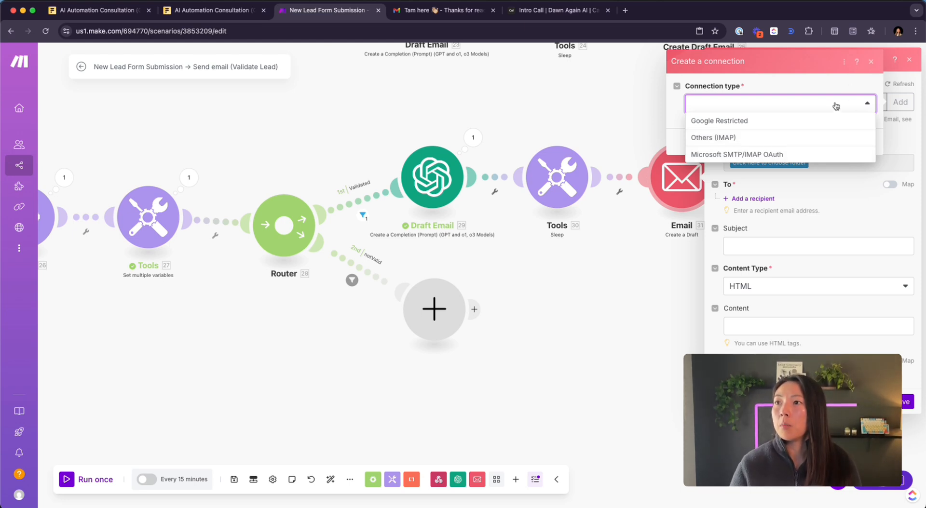
left_click(871, 63)
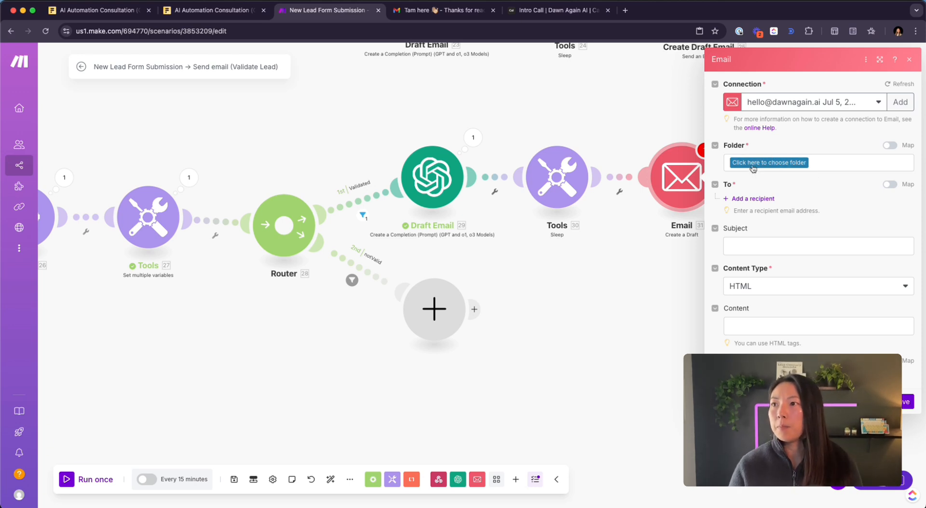
- Set the draft folder to Drafts and add a first recipient address entry
left_click(777, 165)
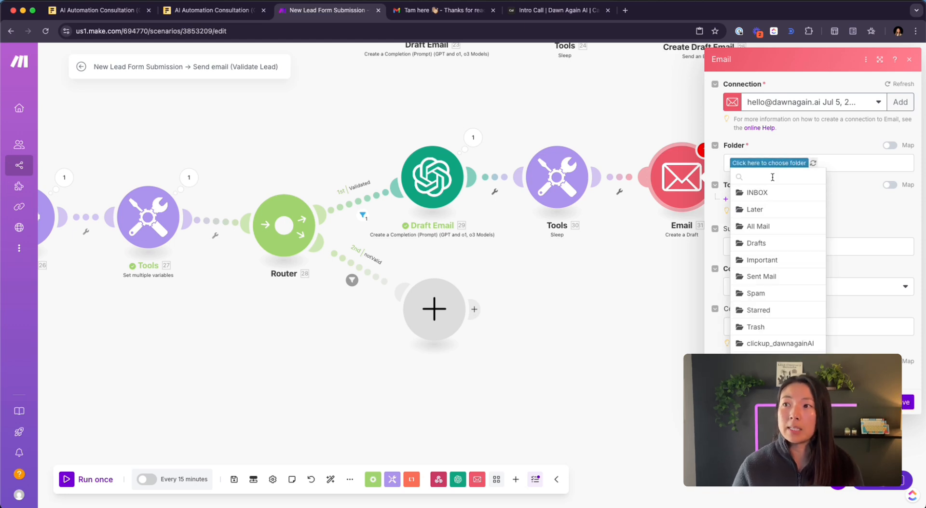
left_click(756, 243)
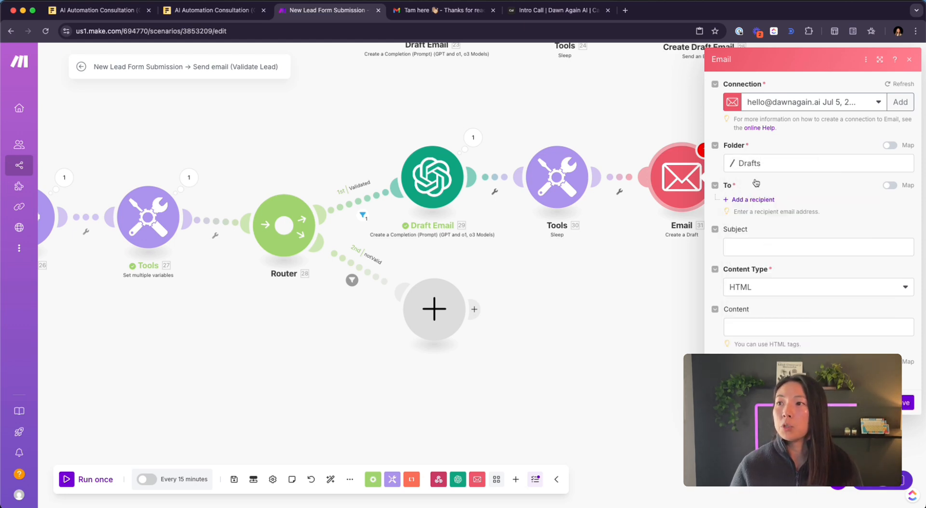
left_click(756, 200)
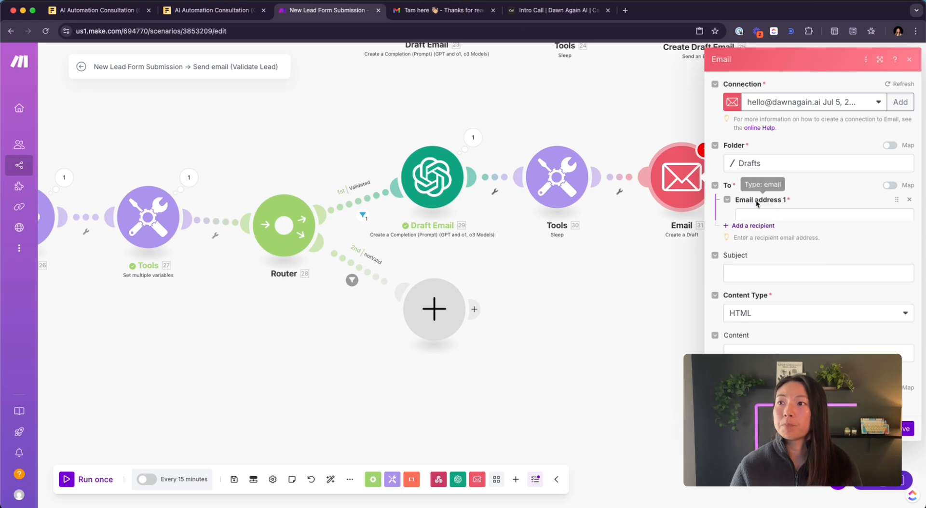
- Explore the Parse JSON submission questions to find the one holding the lead's email
left_click(766, 217)
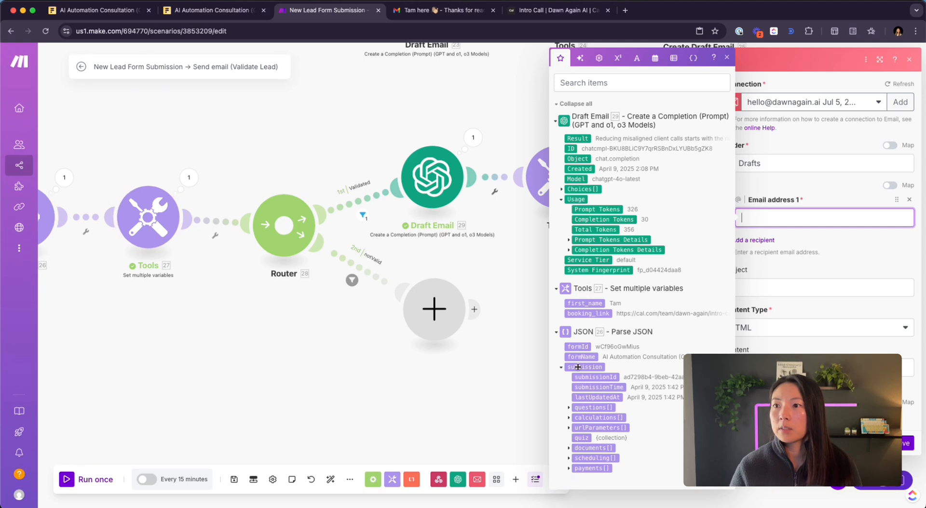
left_click(569, 408)
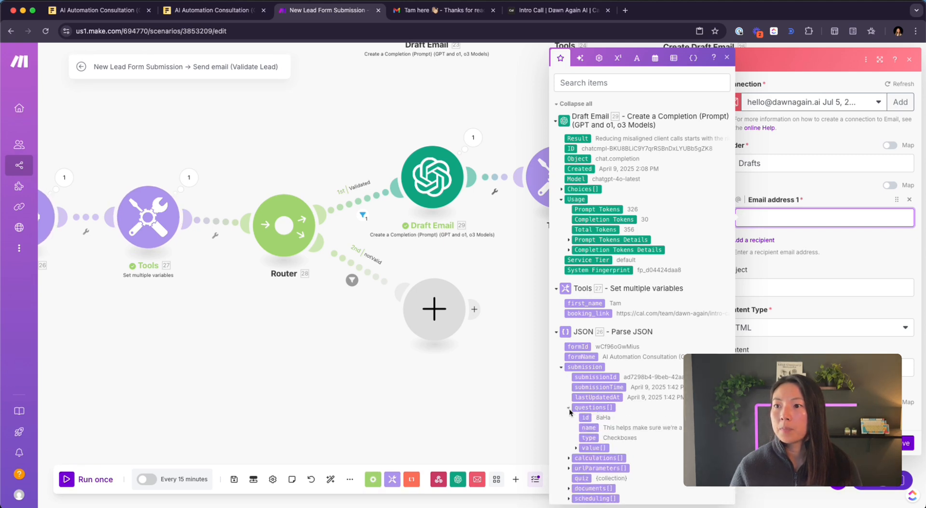
left_click(576, 449)
left_click(593, 458)
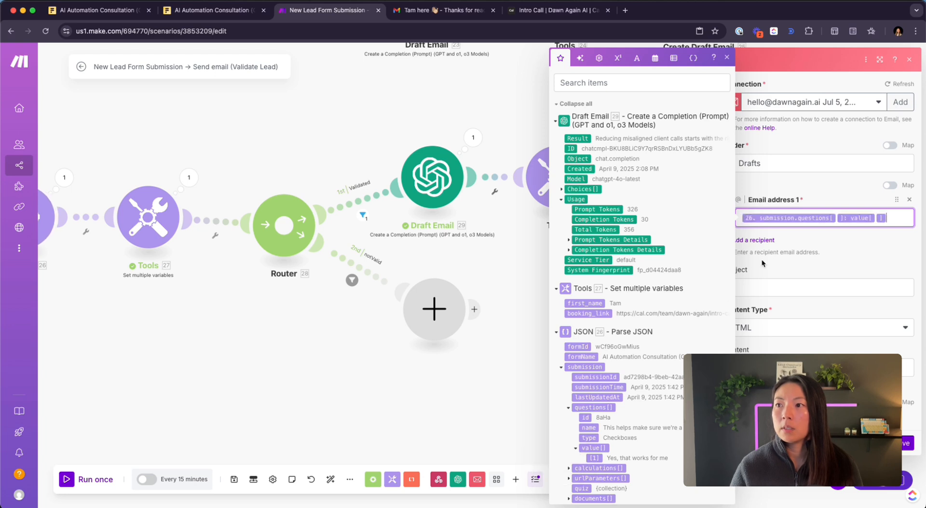
left_click(64, 177)
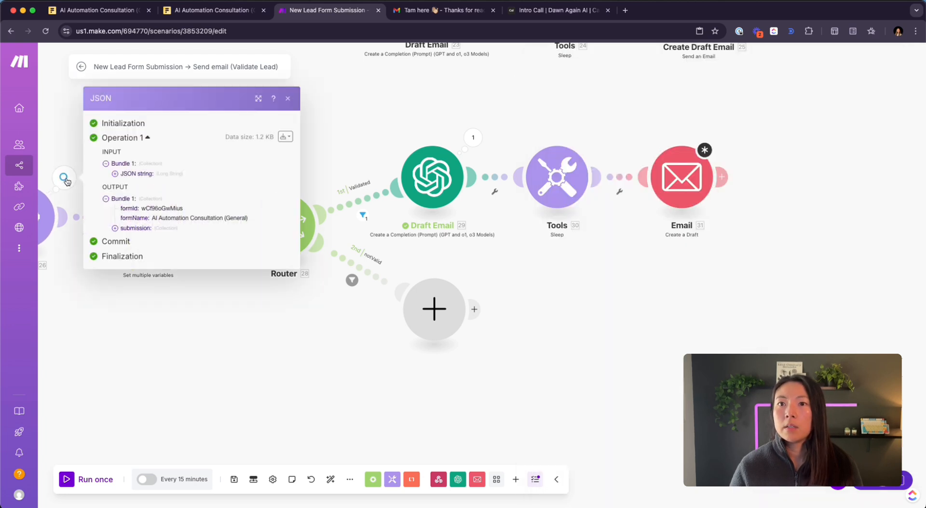
left_click(139, 228)
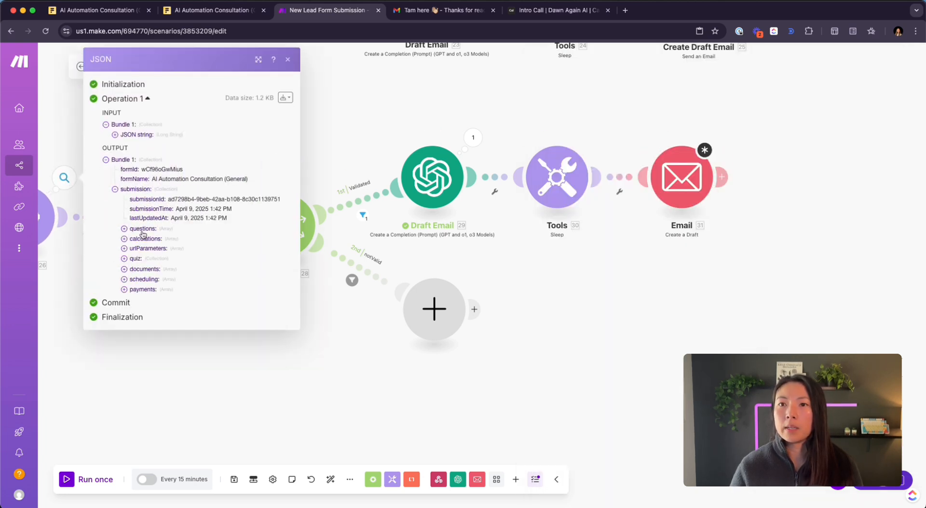
left_click(143, 229)
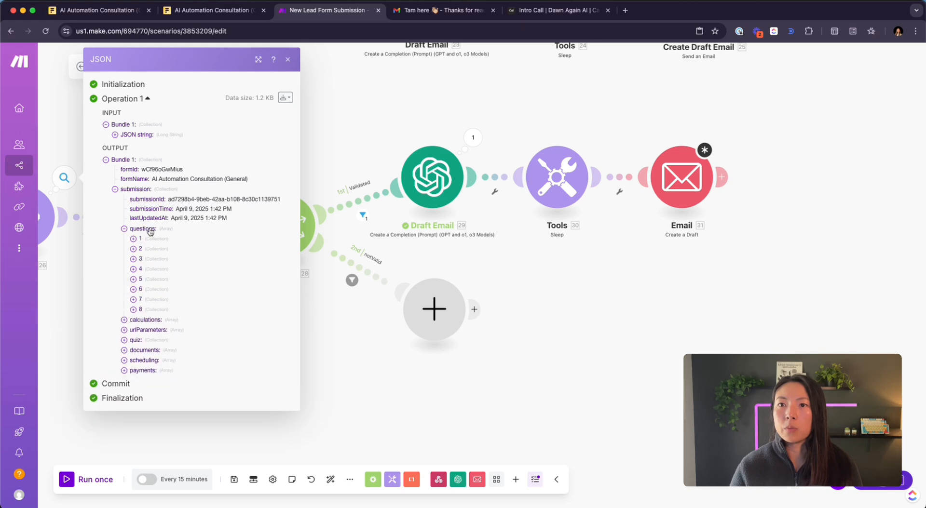
left_click(141, 259)
left_click(140, 307)
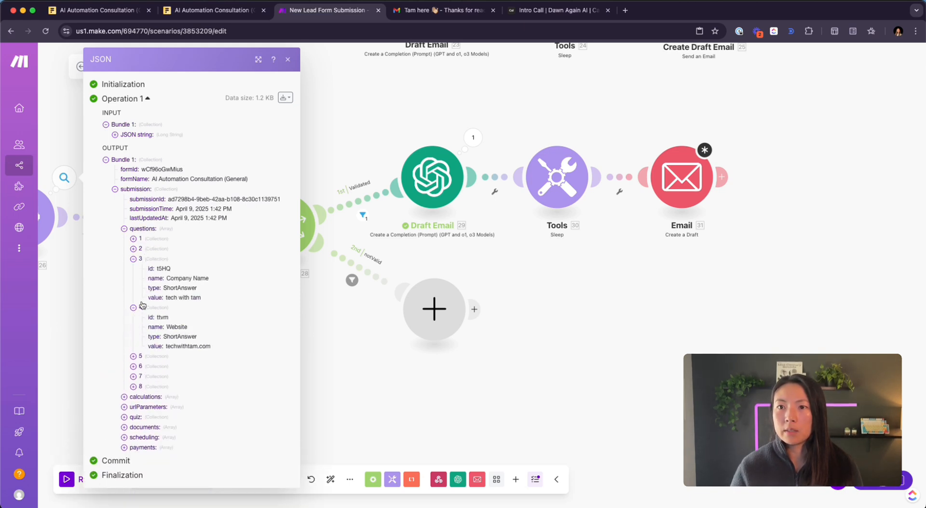
left_click(141, 375)
left_click(134, 357)
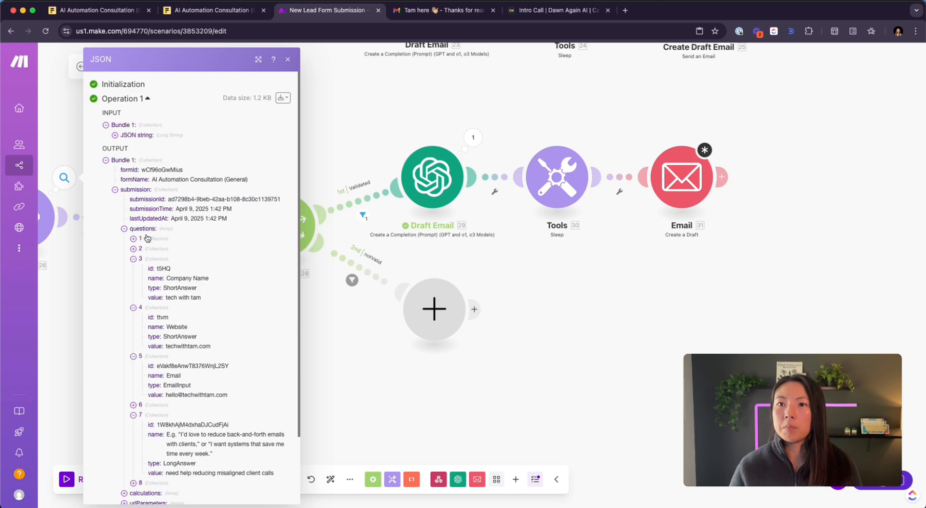
- Map the draft's first recipient address to question 5's answer
left_click(683, 197)
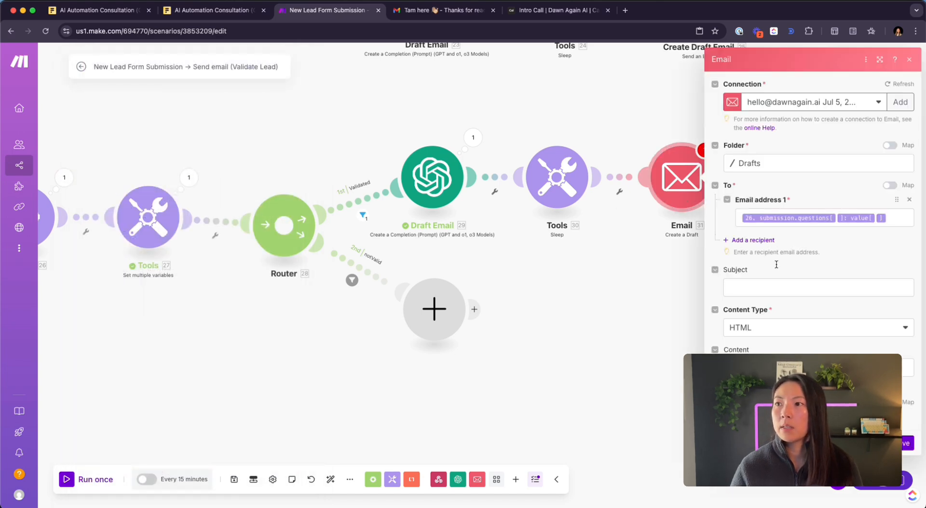
left_click(840, 220)
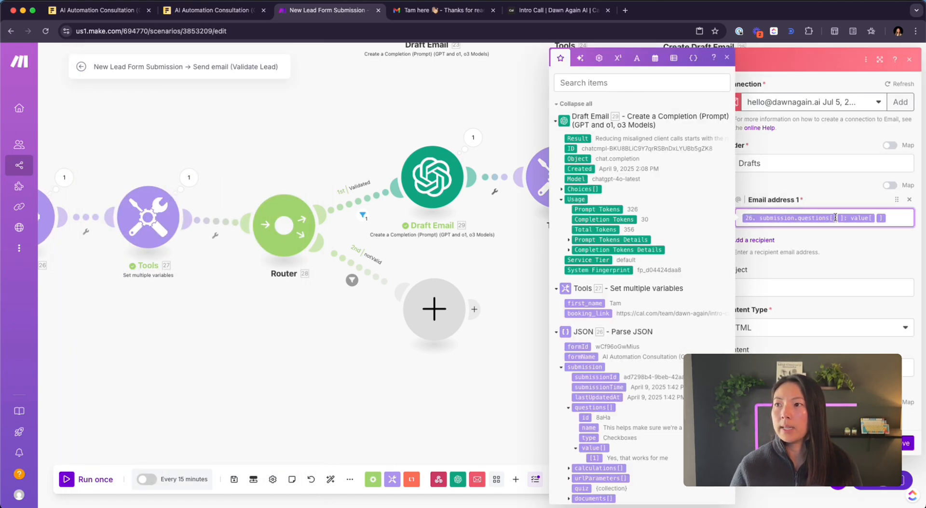
type("5")
left_click(826, 252)
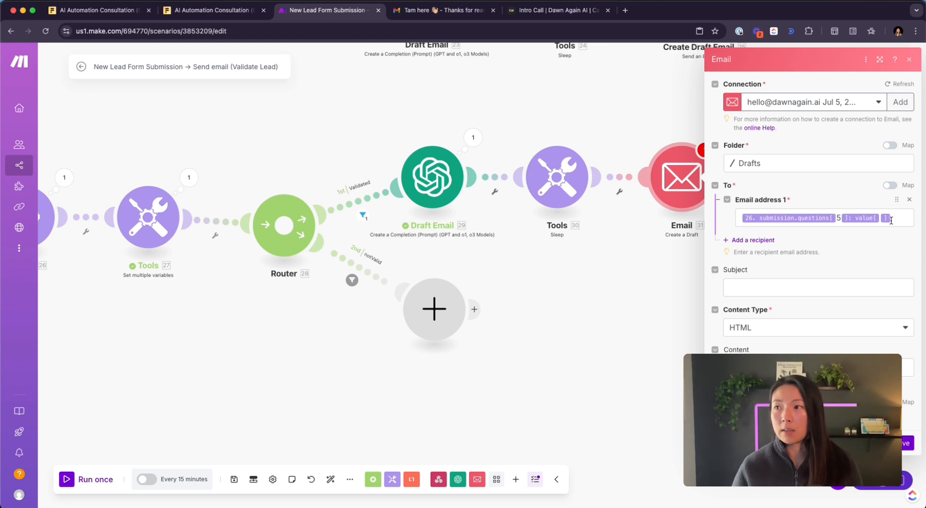
left_click(769, 281)
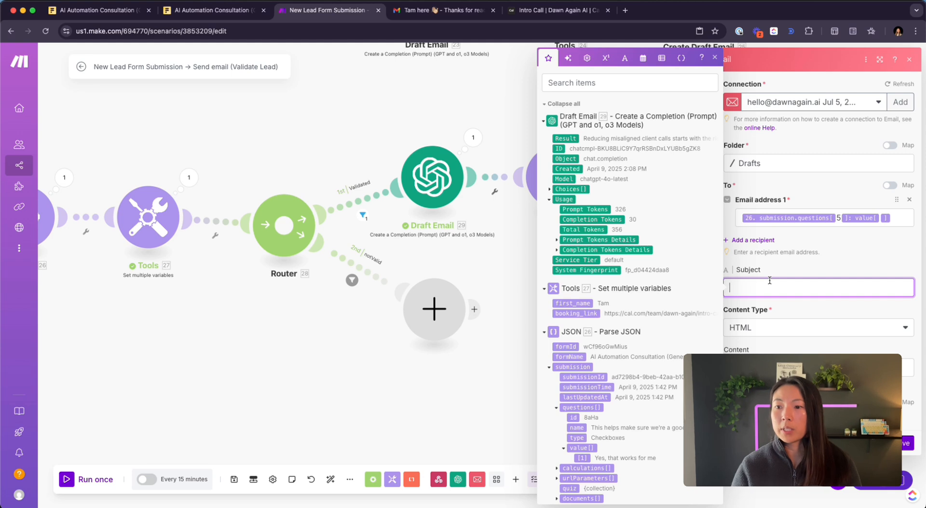
- Enter the subject 'Hey Tam Here' with a wave emoji, 'Nice to Meet yoou', and choose Plaintext content
type("He")
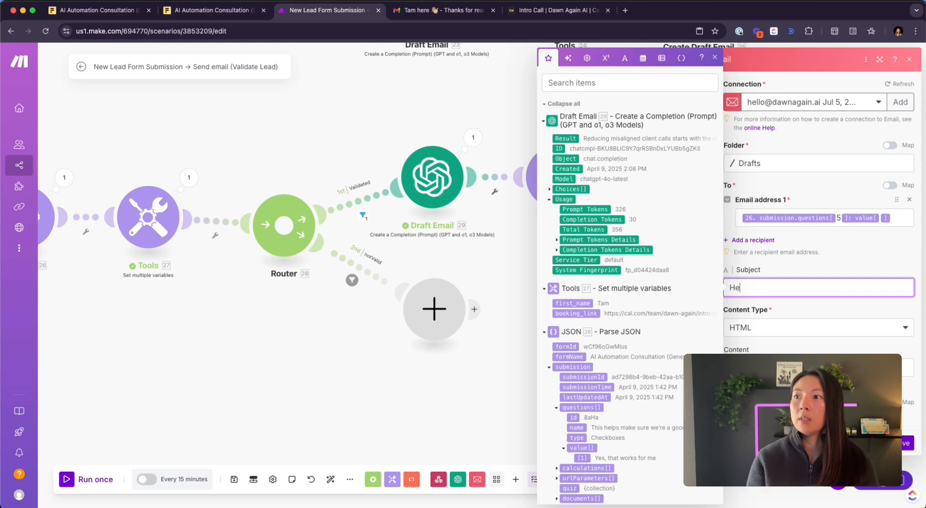
type("y Tam ")
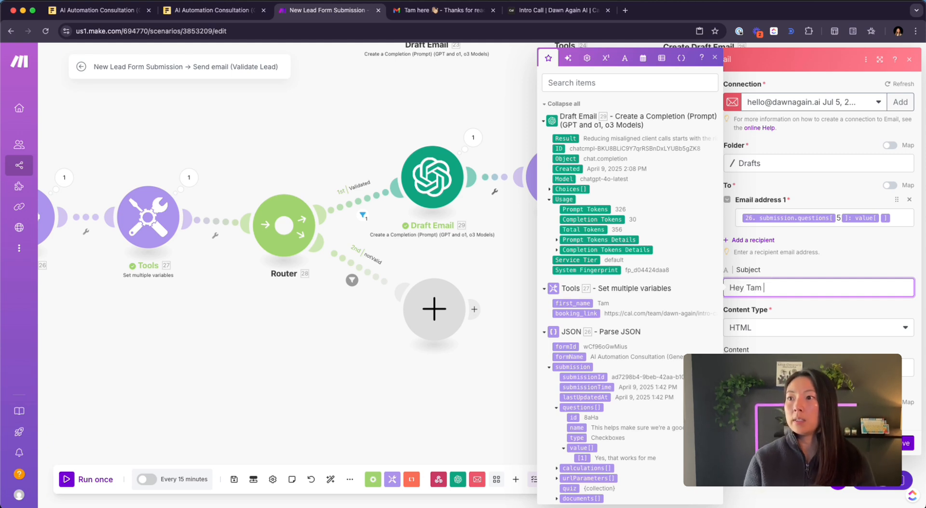
type("Here")
key("ctrl+super+space")
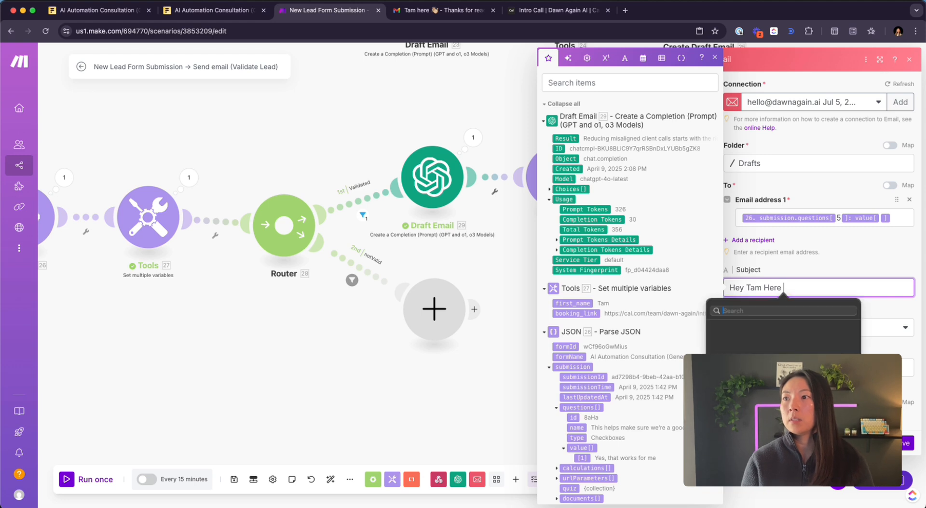
type("wave")
key("Return")
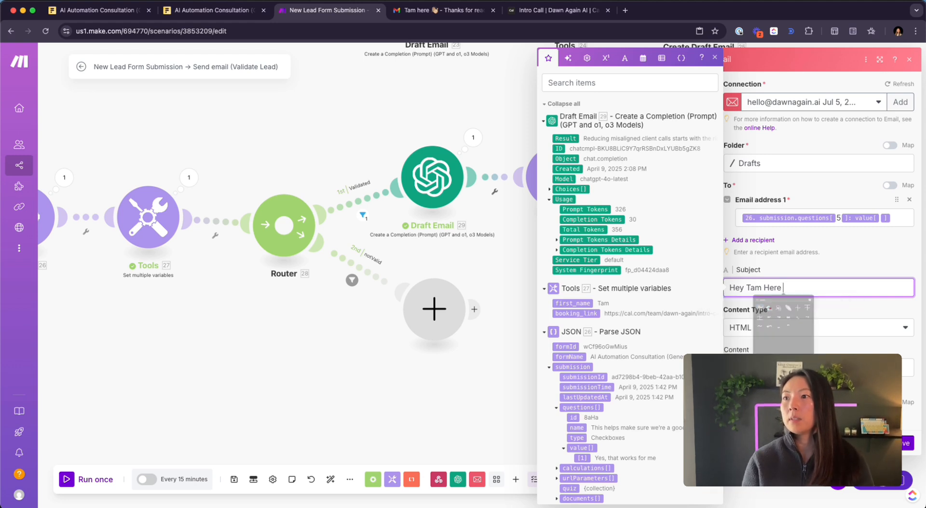
type("Nice to Meet y")
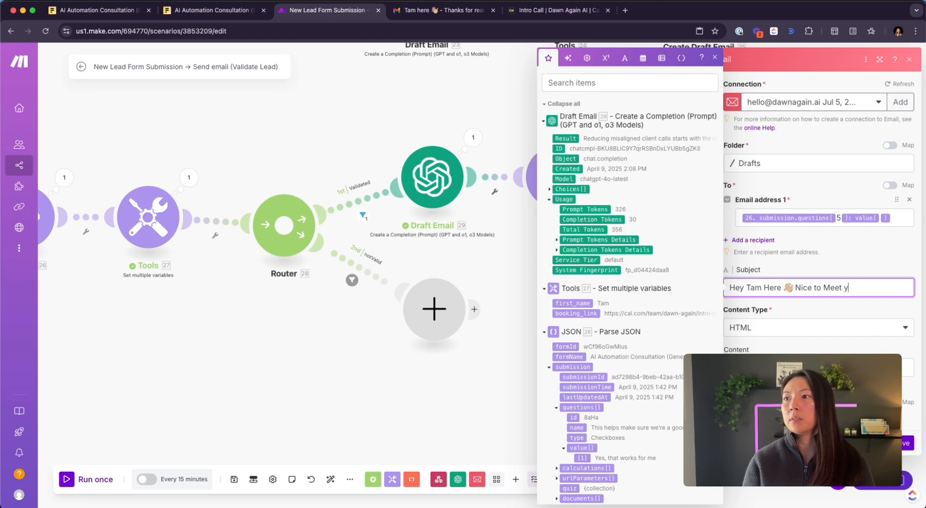
type("oou")
left_click(825, 319)
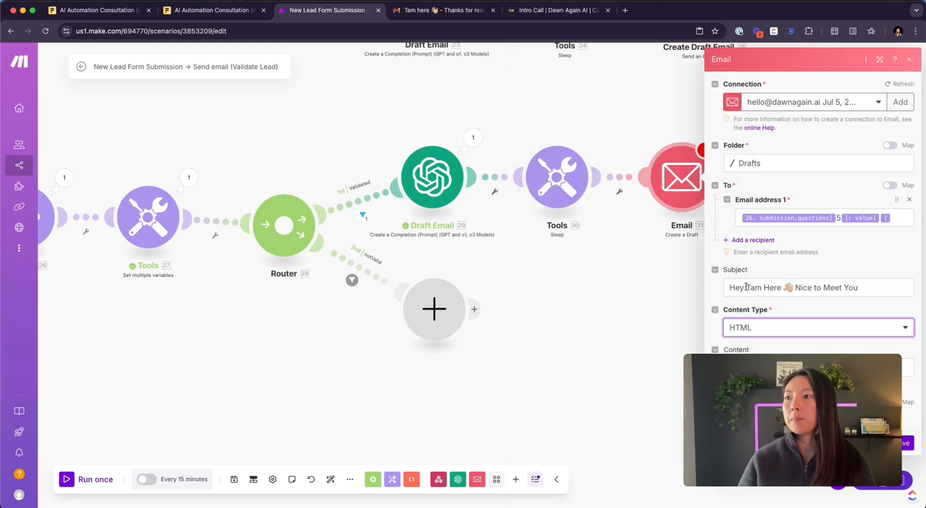
left_click(823, 331)
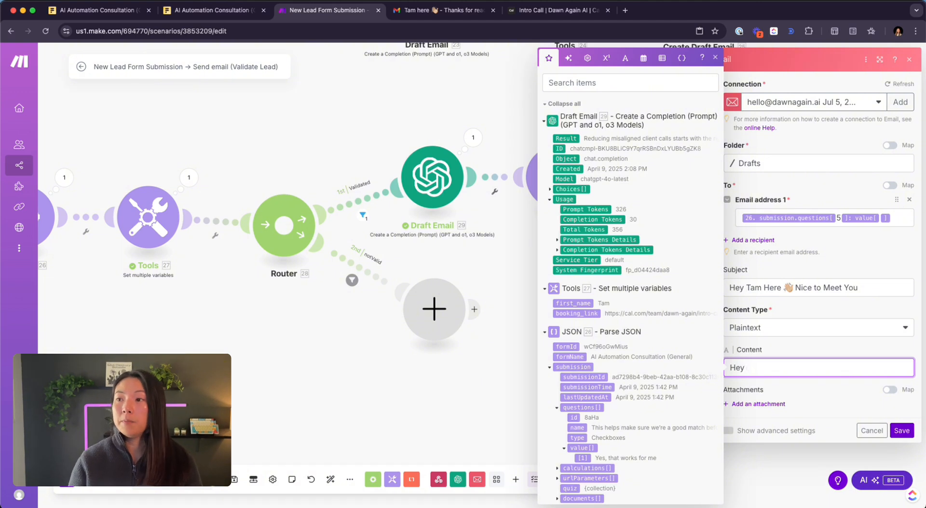
- Write a body greeting 'Hey' plus first_name, then a new line starting 'Thanks so'
scroll(622, 344, "down", 2)
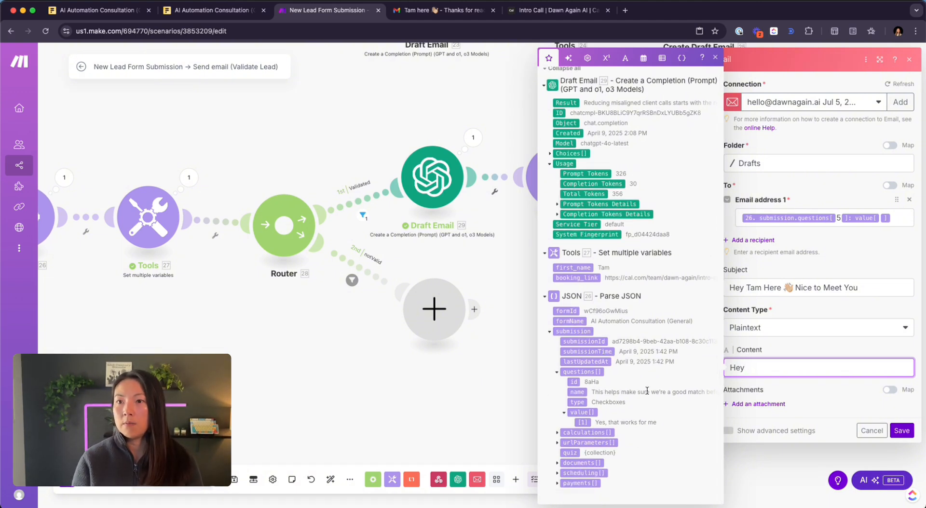
left_click(573, 268)
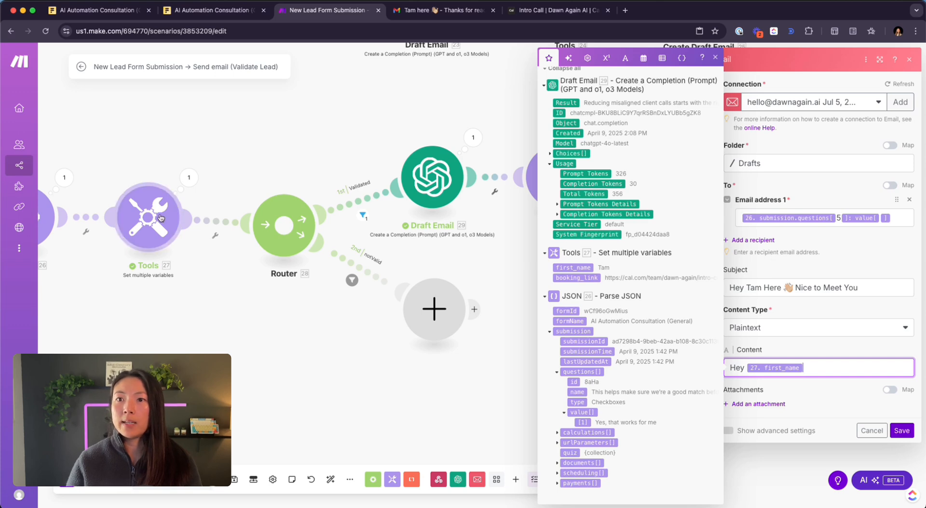
left_click(160, 218)
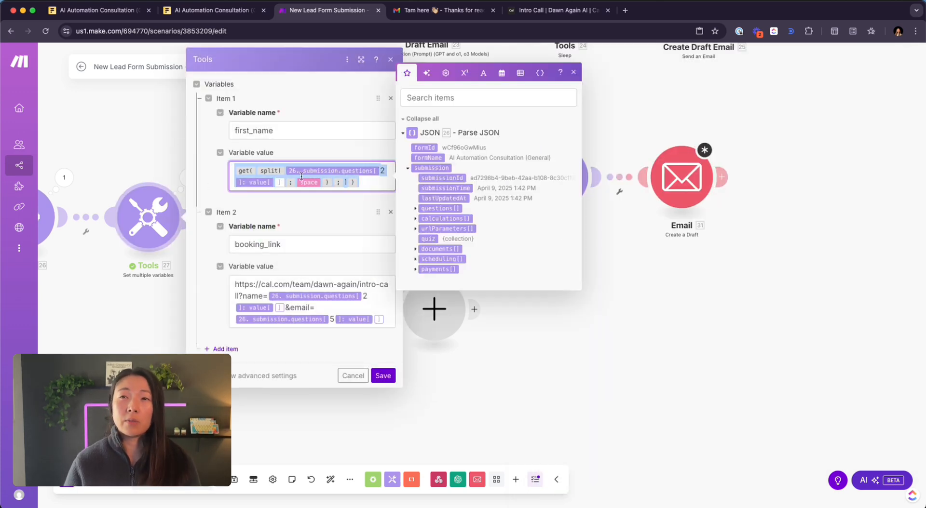
left_click(681, 187)
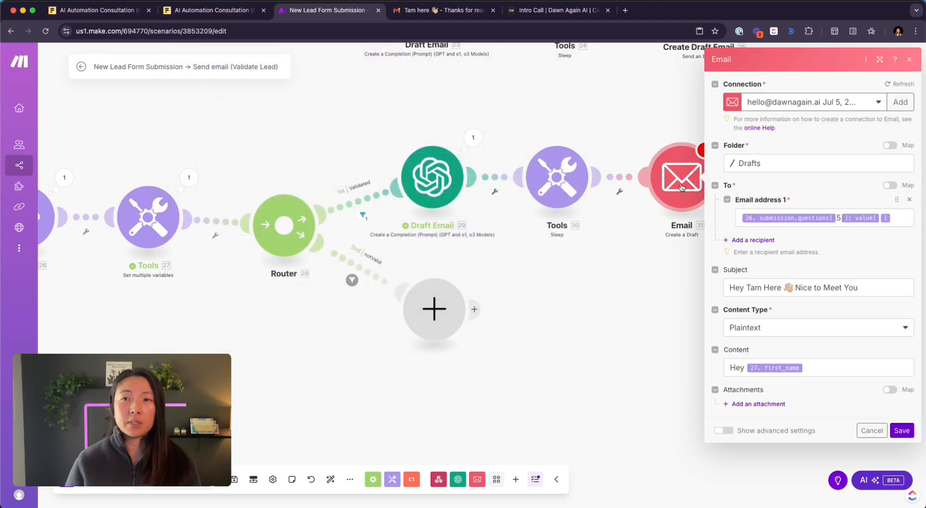
left_click(823, 366)
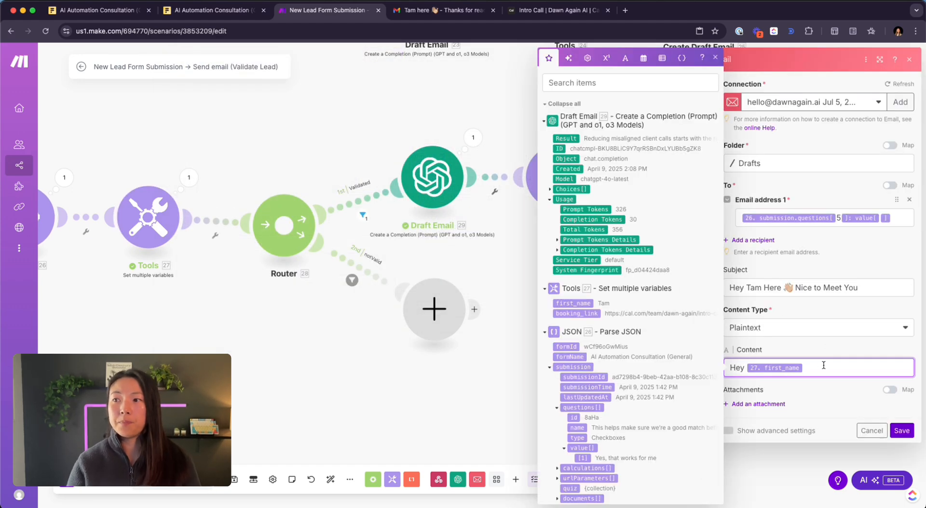
type(",")
key("Return")
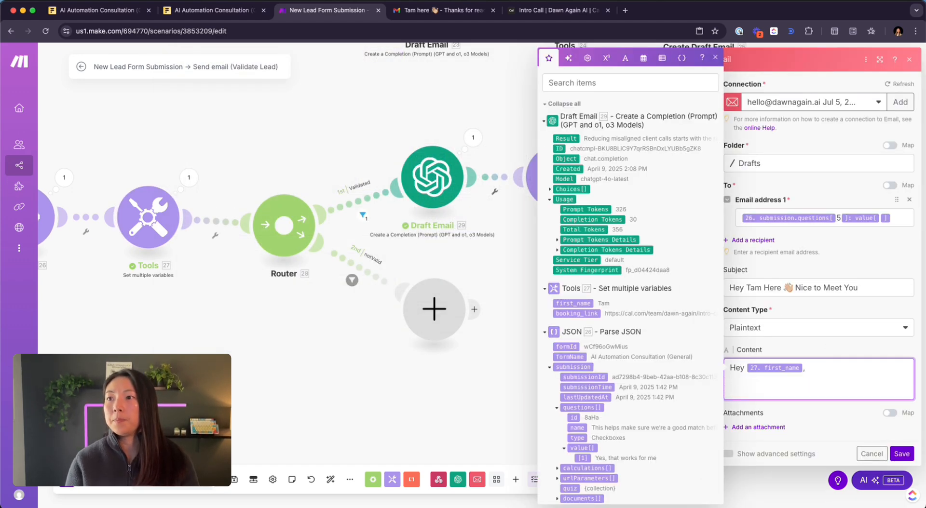
type("Thanks sos mu")
key("BackSpace")
key("BackSpace")
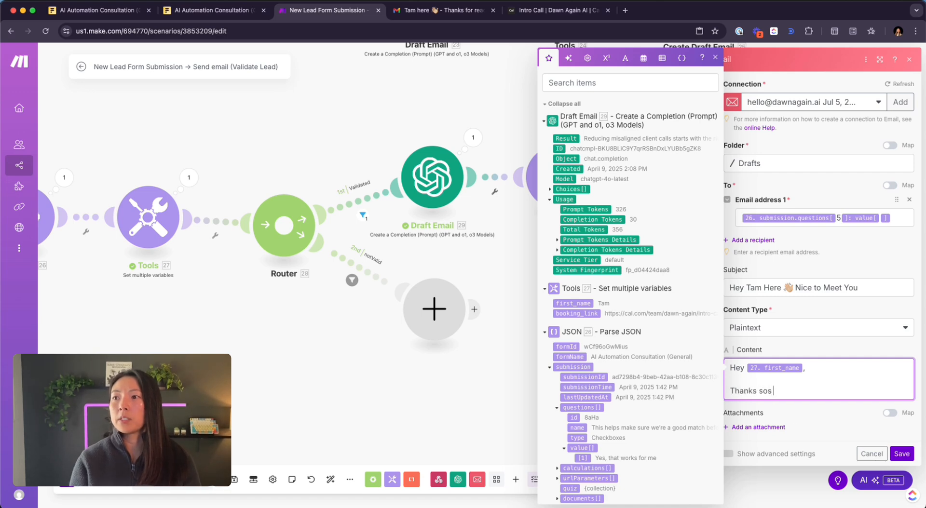
type("ch")
key("BackSpace")
key("BackSpace")
key("BackSpace")
key("BackSpace")
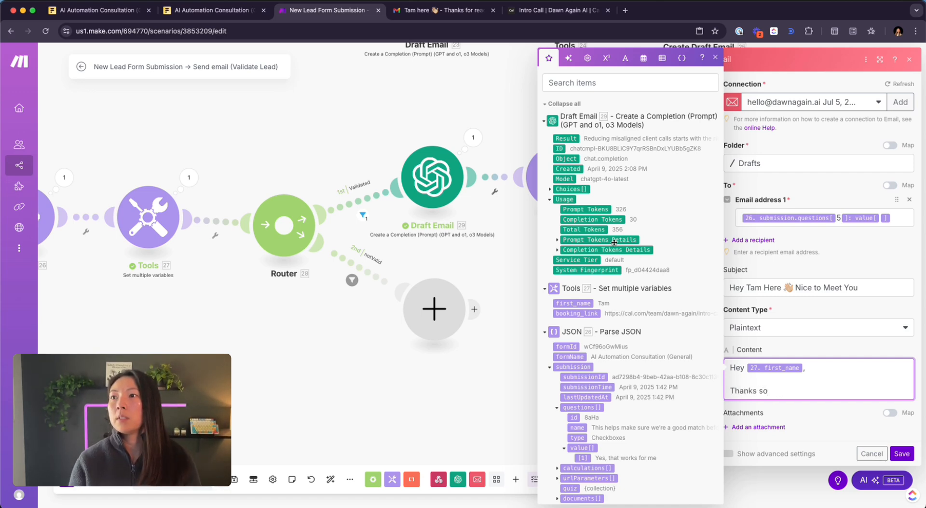
left_click(517, 125)
- Copy the whole HTML body from the older Create Draft Email module
left_click_drag(635, 124, 634, 269)
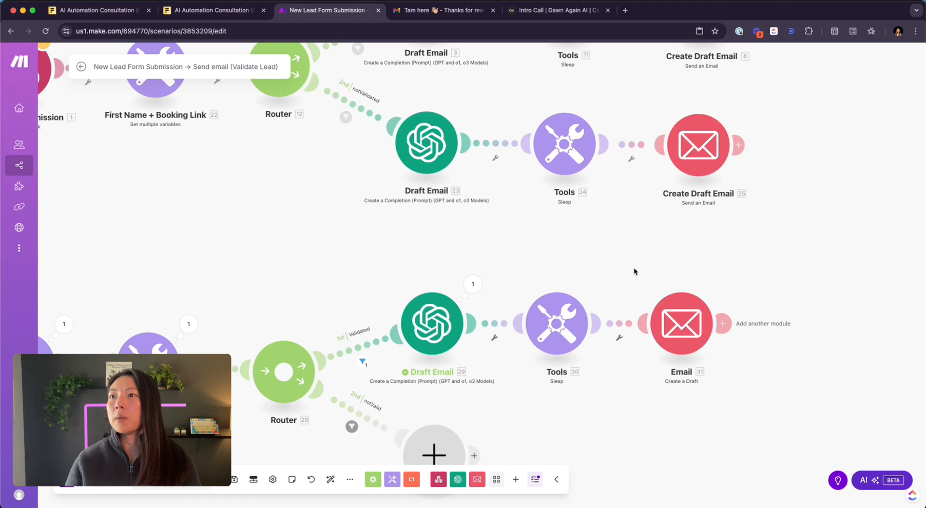
scroll(635, 271, "up", 2)
left_click(742, 60)
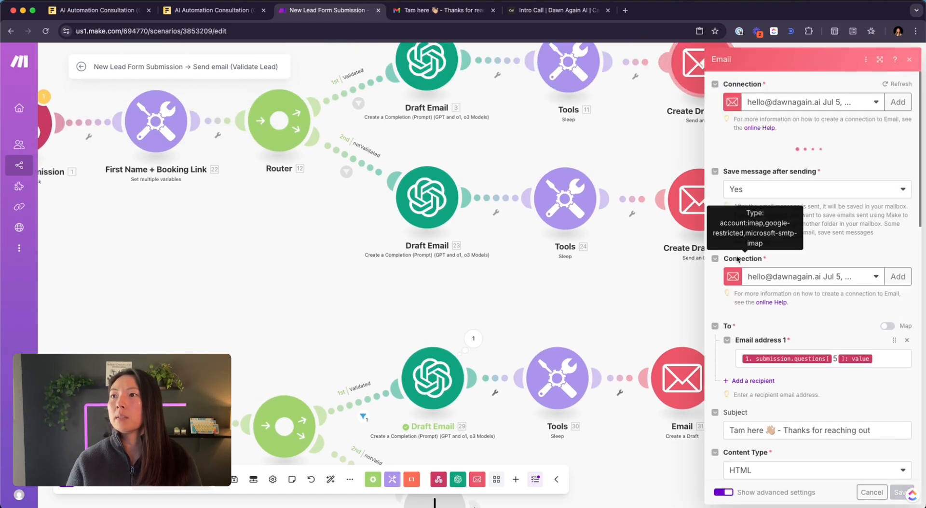
scroll(796, 263, "down", 8)
left_click(826, 293)
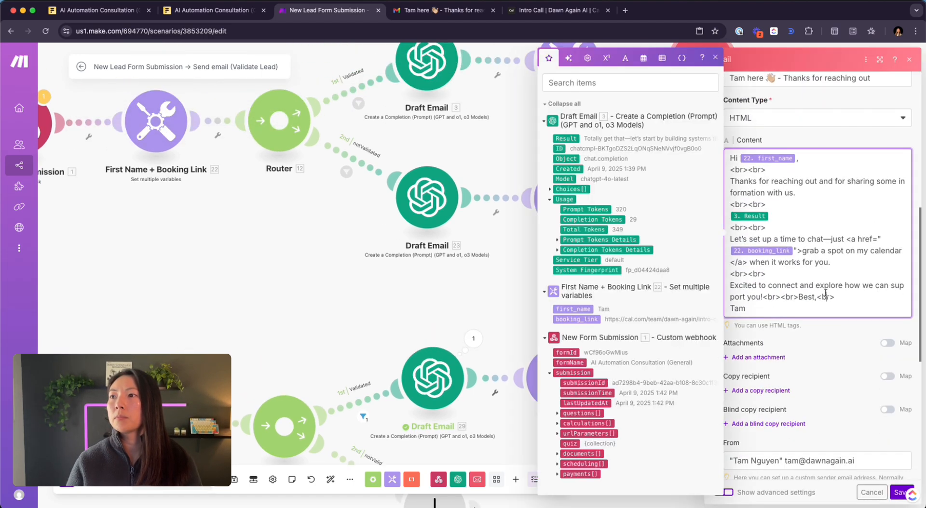
key("ctrl+a")
left_click(504, 301)
- Paste the copied HTML template into the new Email draft module's Content
left_click_drag(580, 327, 574, 235)
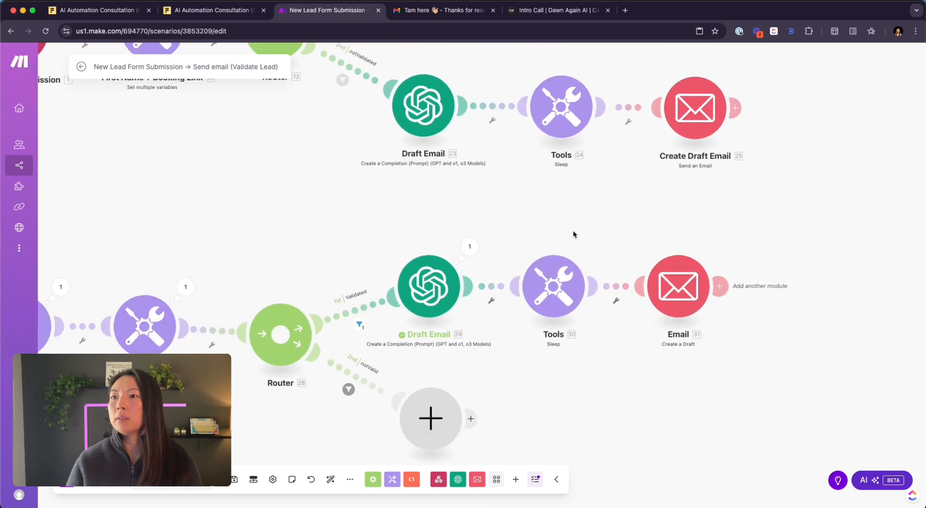
left_click(678, 286)
left_click(774, 374)
type("Hi 22.first_name, <br><br> Thanks for reaching out and for sharing some information with us. <br><br> 3.result <br><br> Let's set up a time to chat—just <a href=\"22.booking_link\">grab a spot on my calendar </a> when it works for you. <br><br> Excited to connect and explore how we can support you!<br><br>Best,<br> Tam")
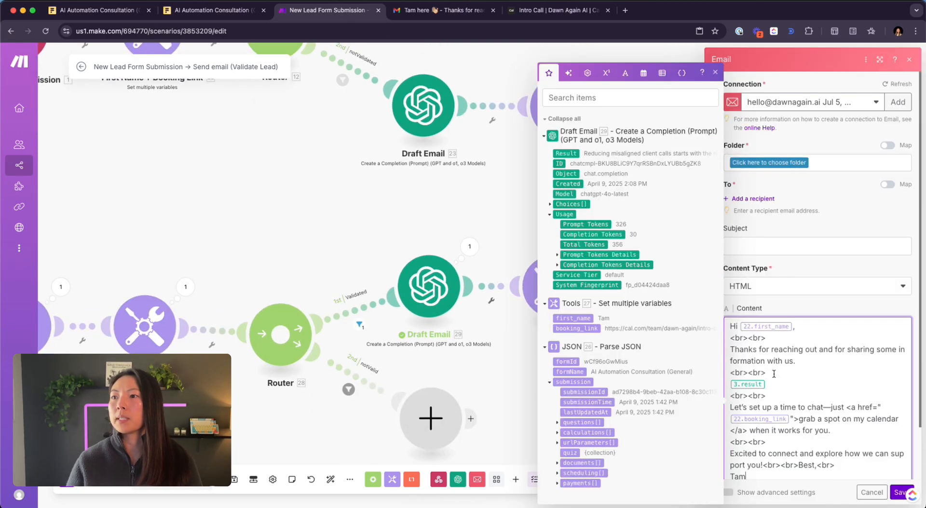
scroll(815, 338, "down", 2)
left_click(851, 70)
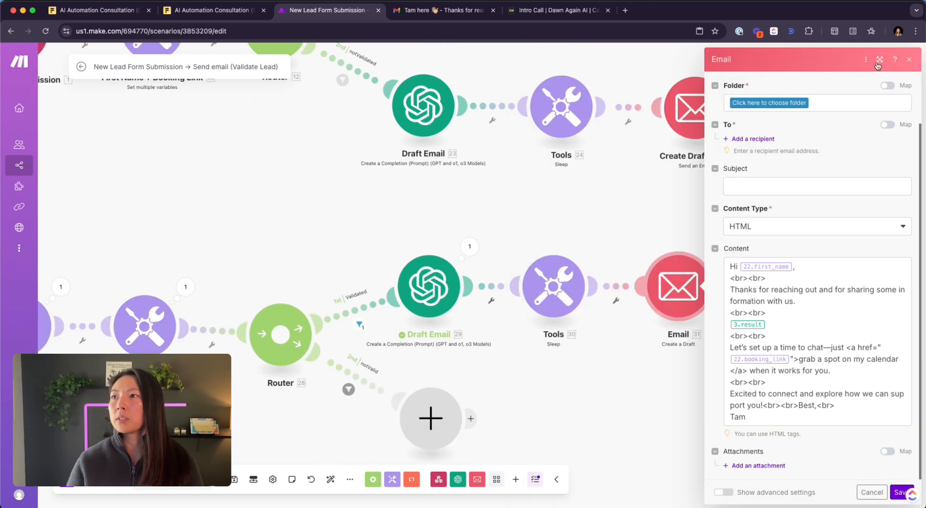
- Inspect the pasted body's <br> line-break tags and booking link anchor markup
left_click(805, 331)
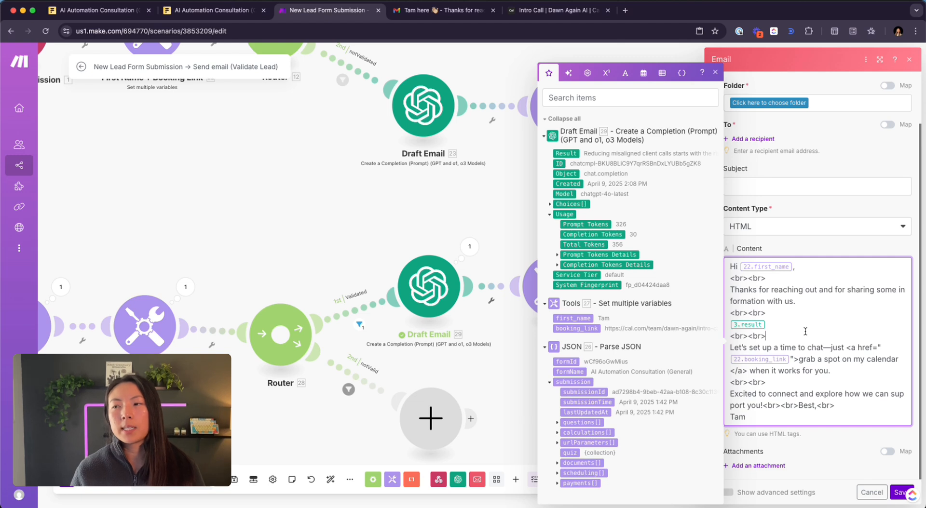
left_click_drag(797, 279, 688, 281)
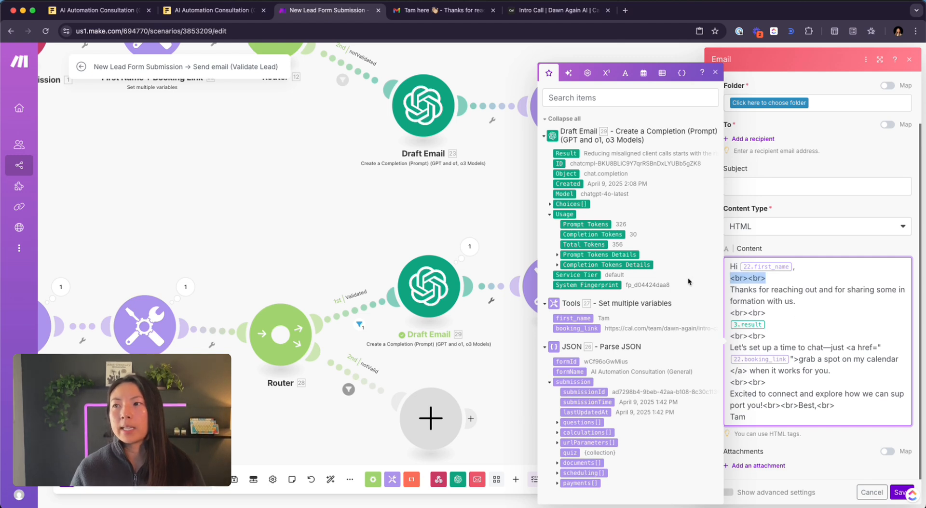
left_click(757, 280)
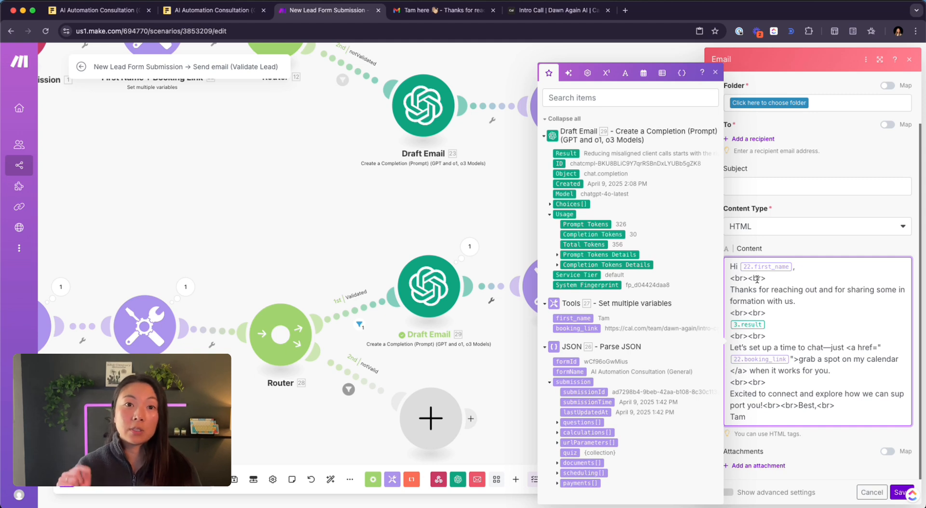
left_click_drag(747, 280, 714, 281)
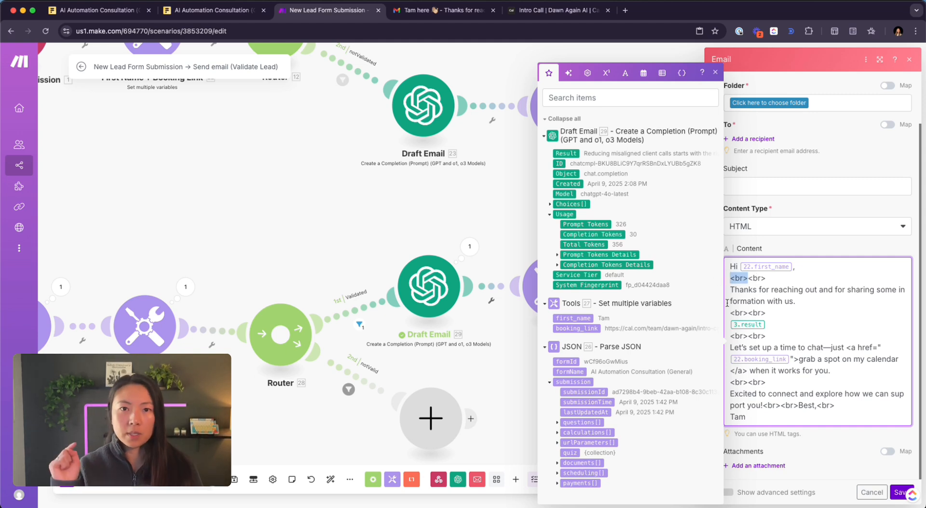
key("Right")
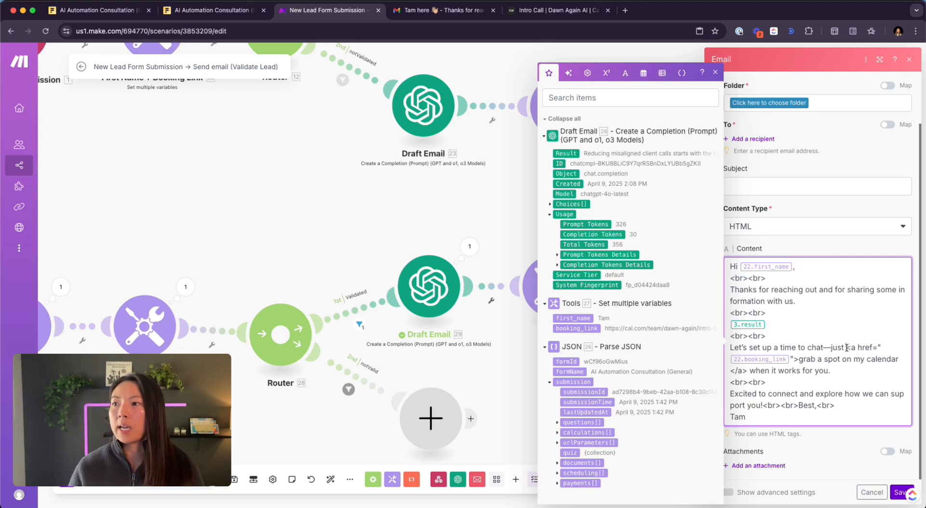
left_click_drag(847, 348, 799, 361)
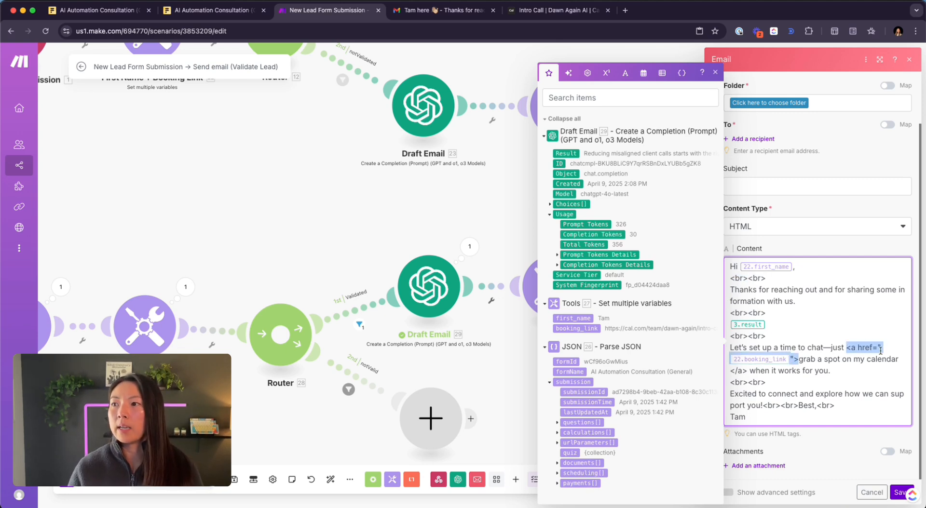
left_click(802, 385)
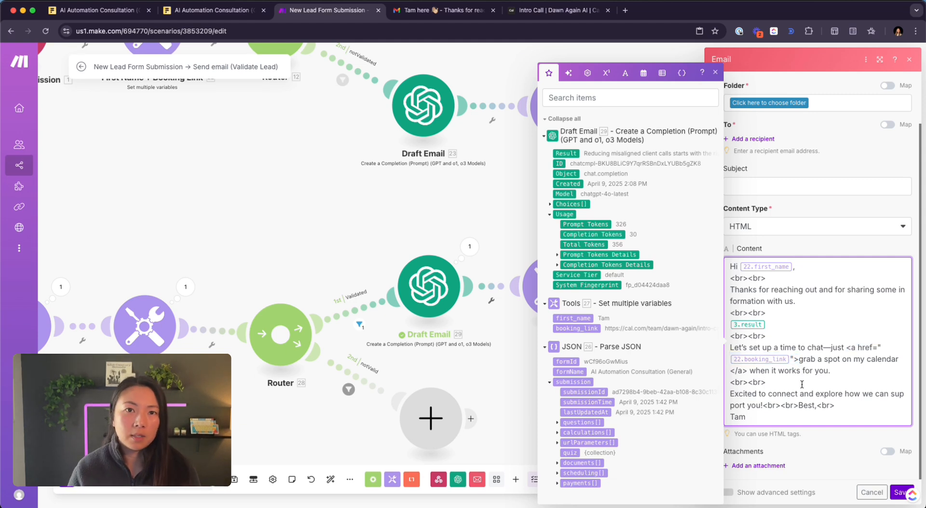
left_click_drag(769, 278, 678, 279)
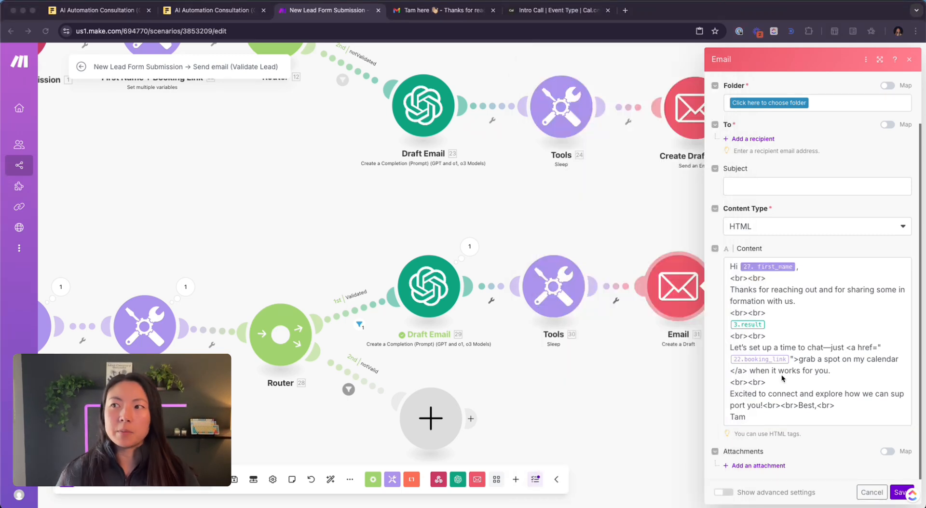
- Close the Email draft settings and pan to the original two Draft Email routes
left_click(802, 316)
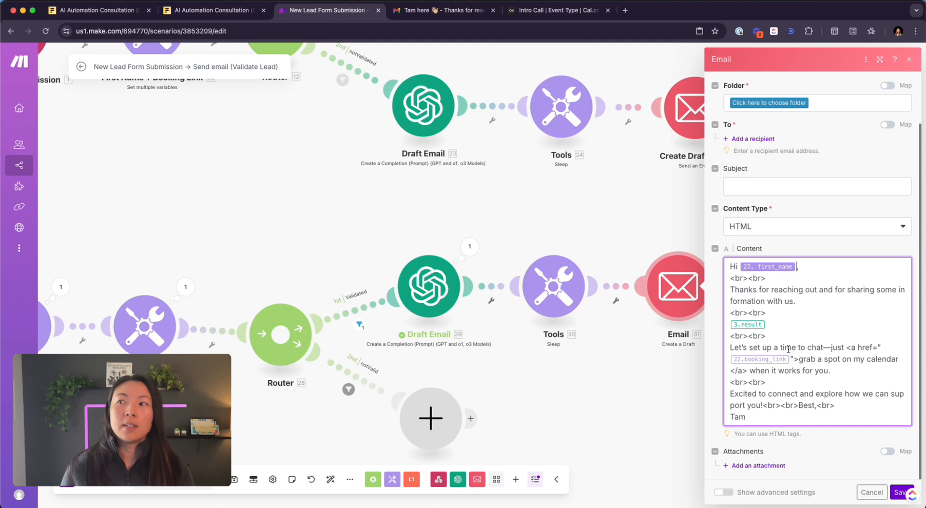
left_click(816, 352)
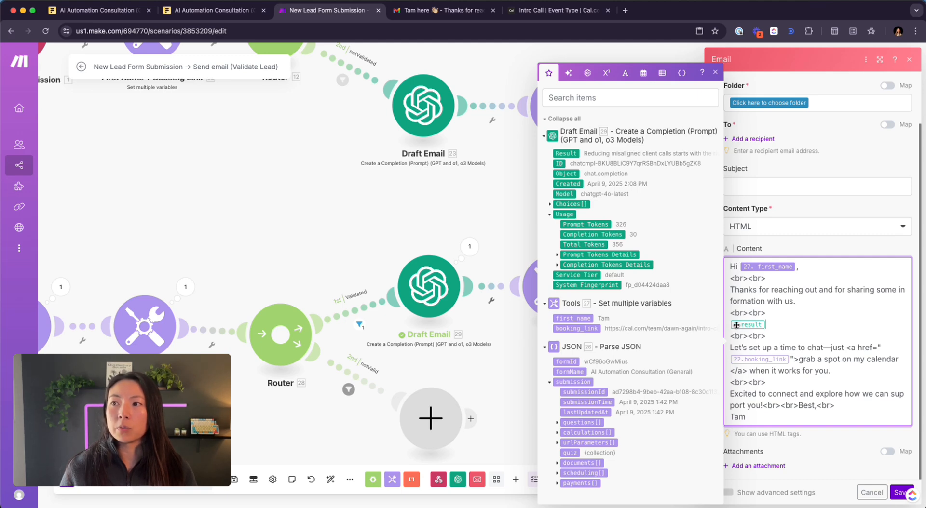
left_click(270, 207)
left_click_drag(204, 202, 296, 429)
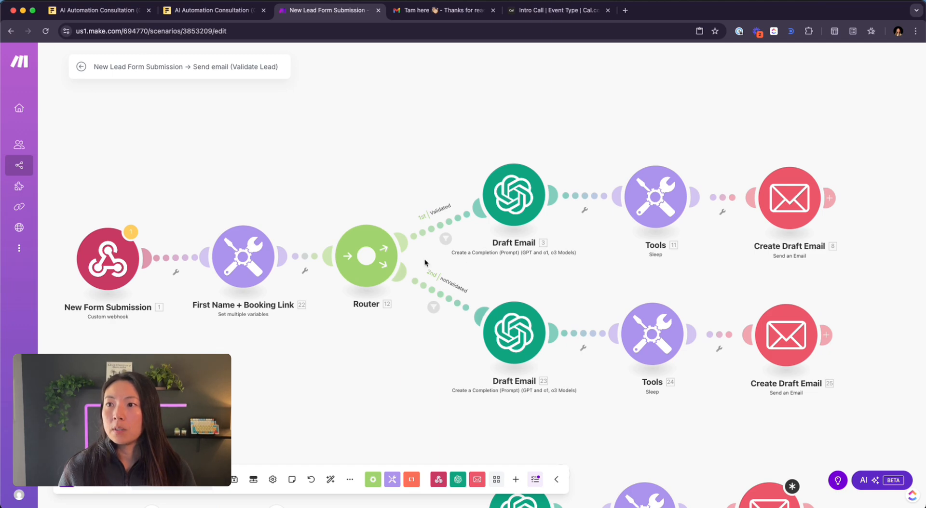
- Pan to the lower route and reopen the Email Create-a-Draft module 31 settings
scroll(535, 236, "up", 5)
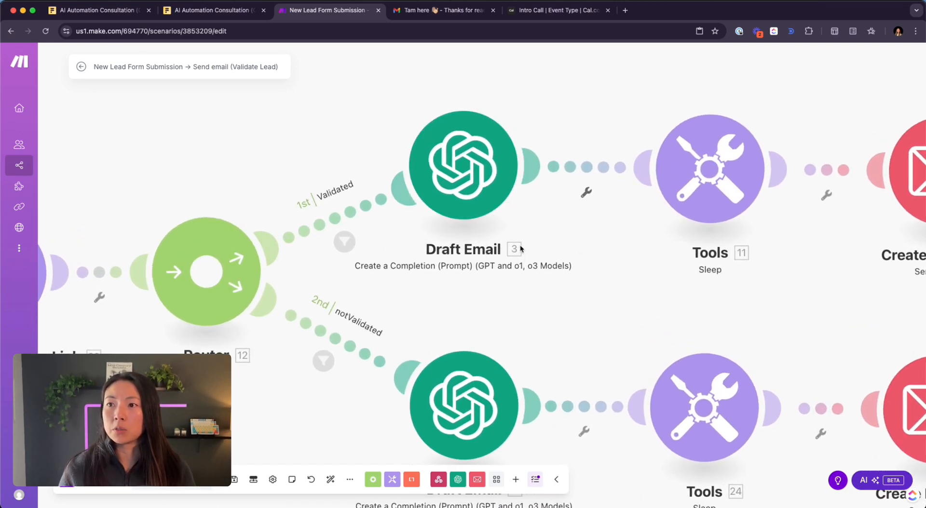
left_click_drag(657, 294, 396, 290)
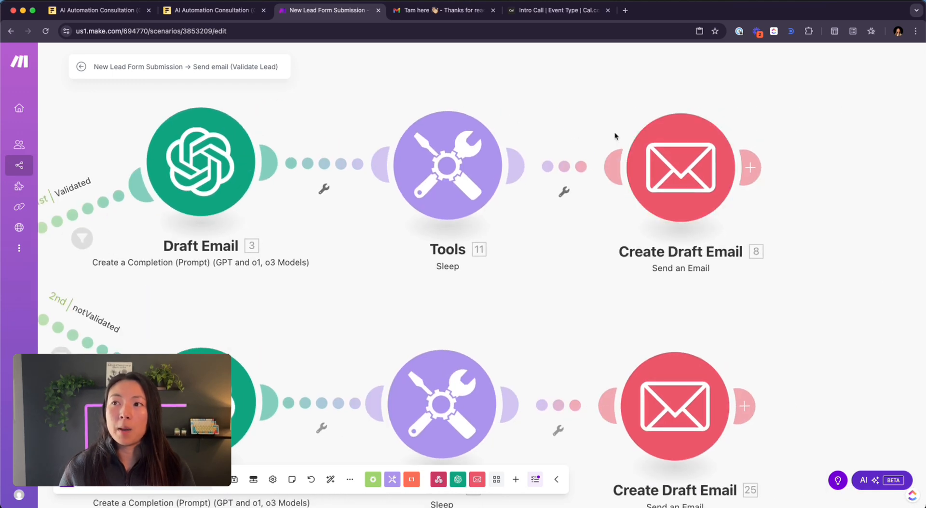
scroll(363, 331, "down", 7)
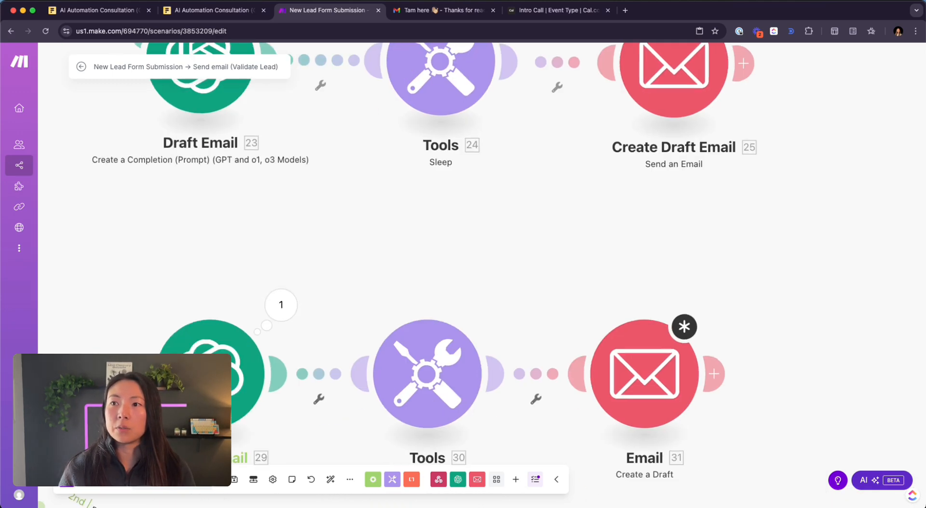
scroll(449, 225, "down", 5)
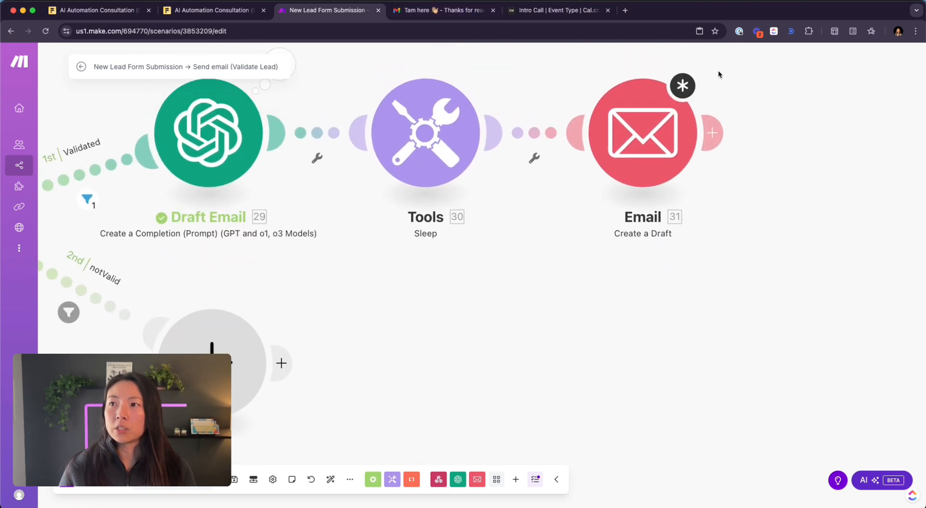
left_click(646, 146)
- Delete the 3.result reference from the Email body, leaving an empty line in its place
scroll(764, 383, "down", 2)
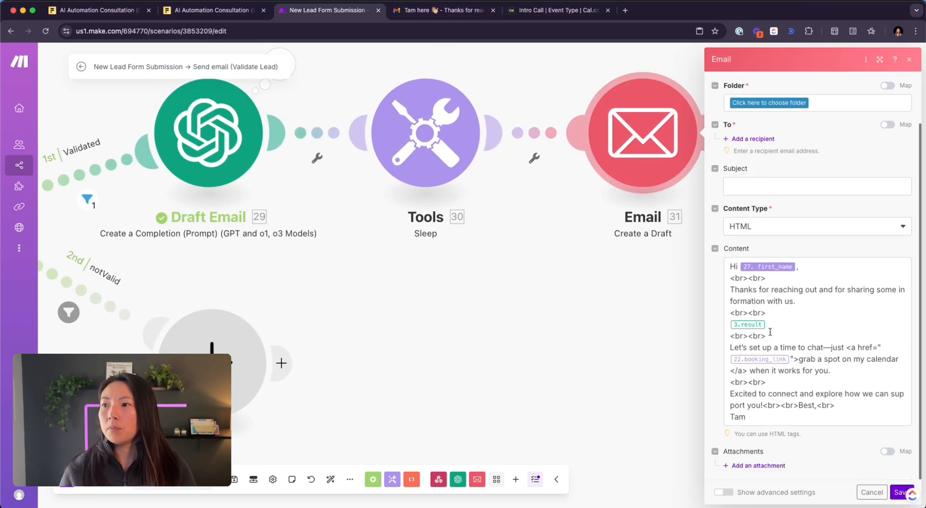
left_click(774, 324)
key("BackSpace")
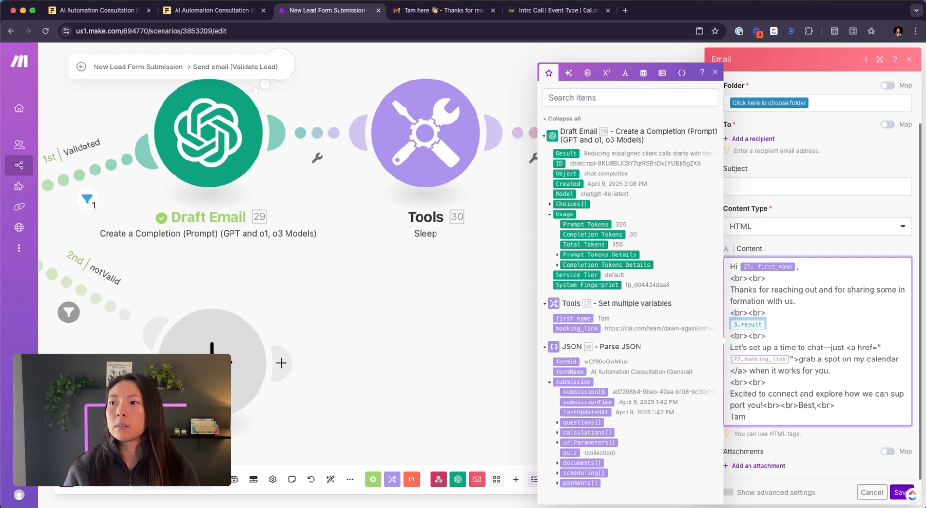
key("BackSpace")
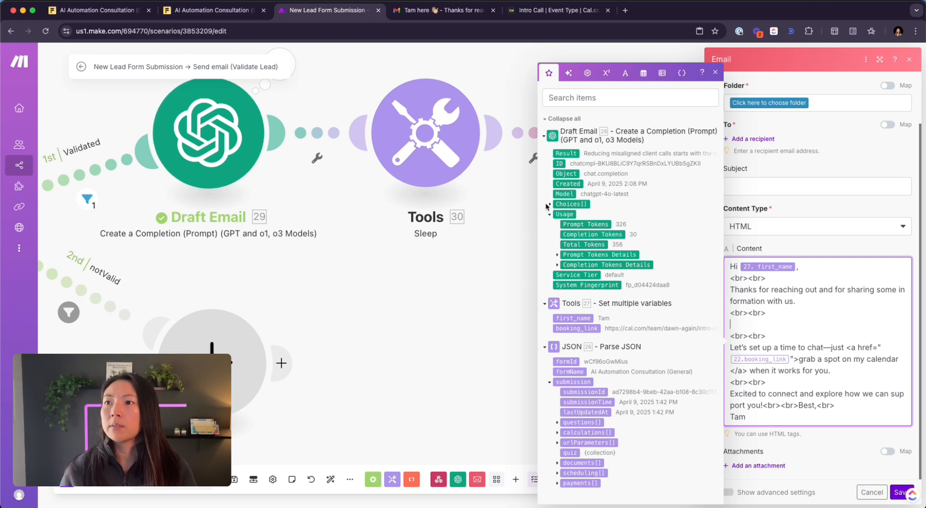
left_click(571, 151)
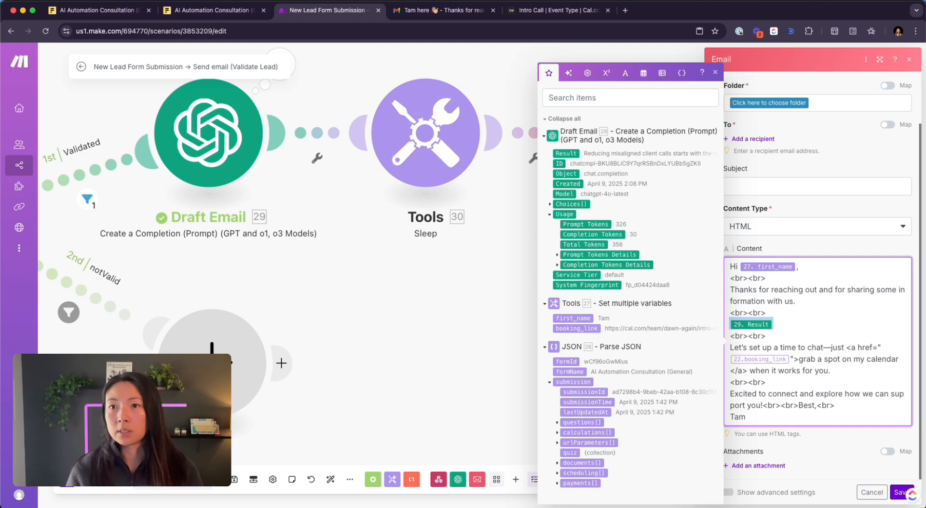
key("BackSpace")
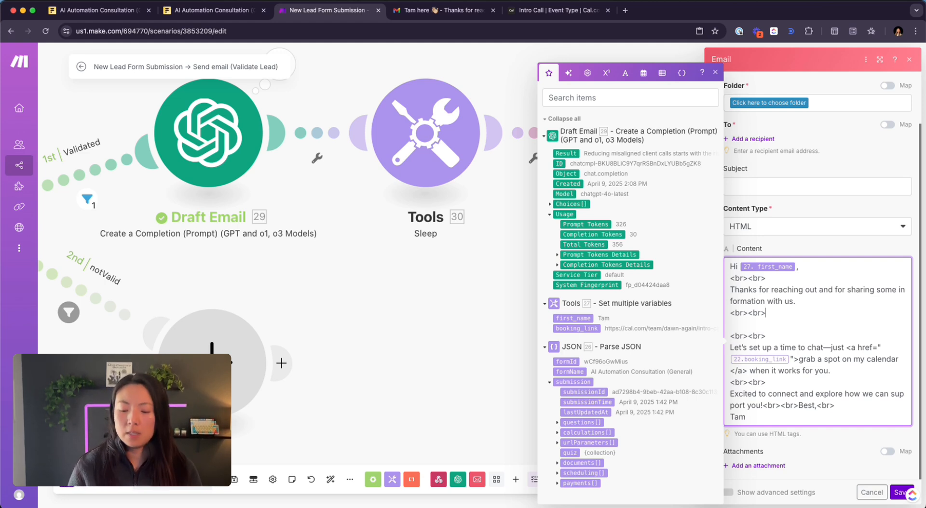
type("{{")
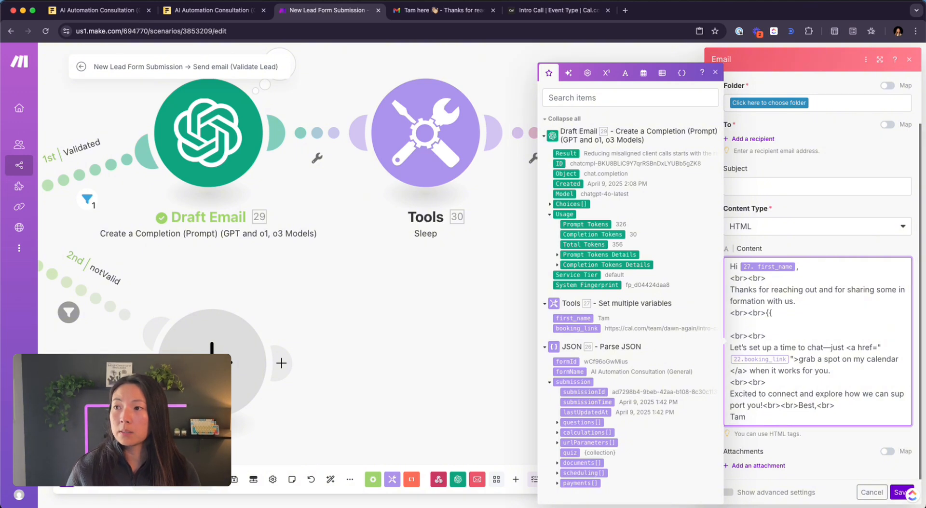
key("BackSpace")
key("BackSpace")
key("Return")
key("BackSpace")
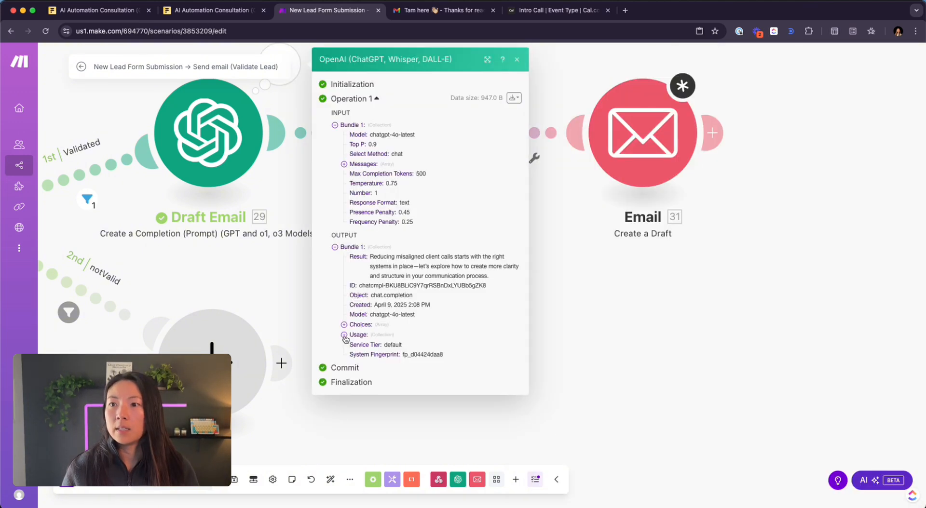
- Inspect Draft Email 29's output, comparing Choices > 1 > Message Content with the Result field
left_click(344, 335)
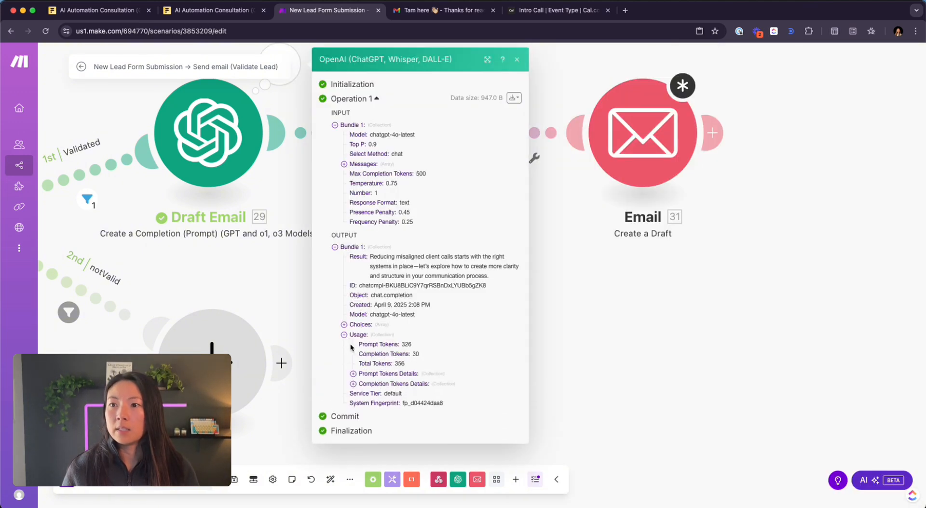
left_click(343, 324)
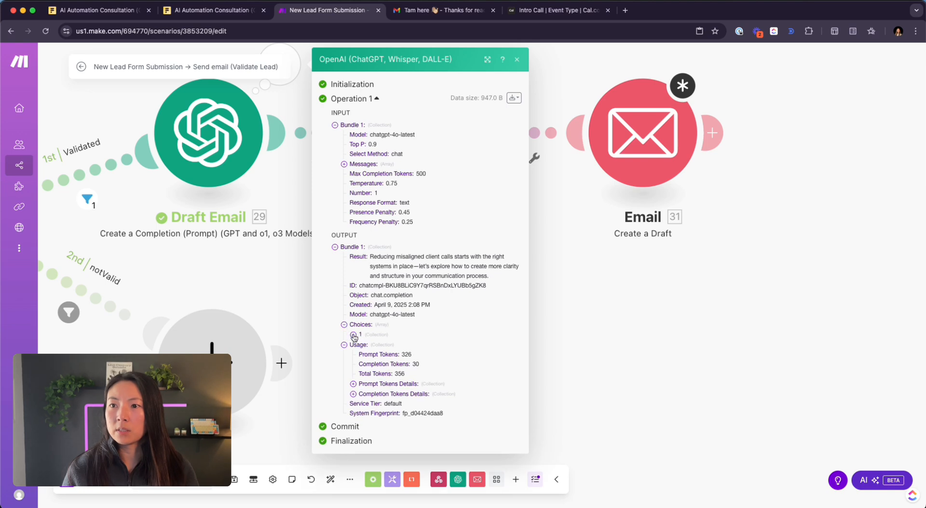
left_click(353, 334)
left_click(362, 354)
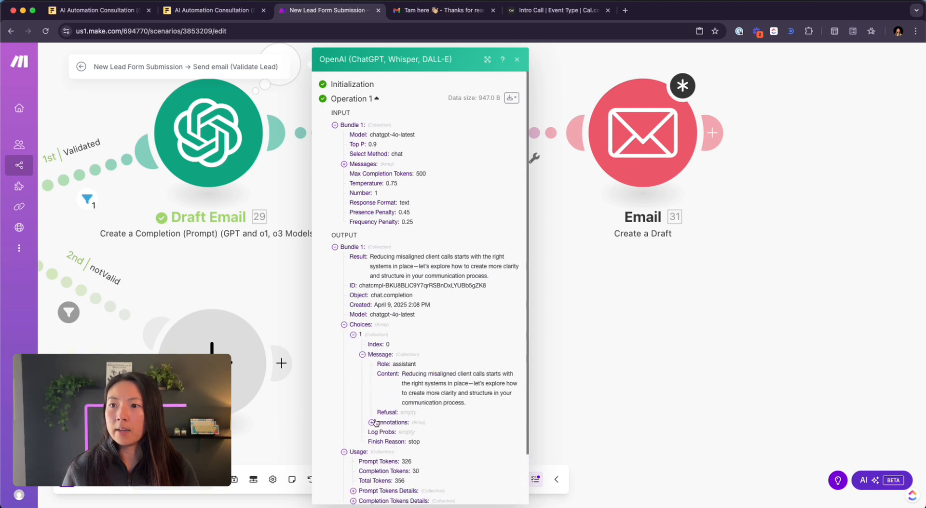
scroll(376, 423, "down", 2)
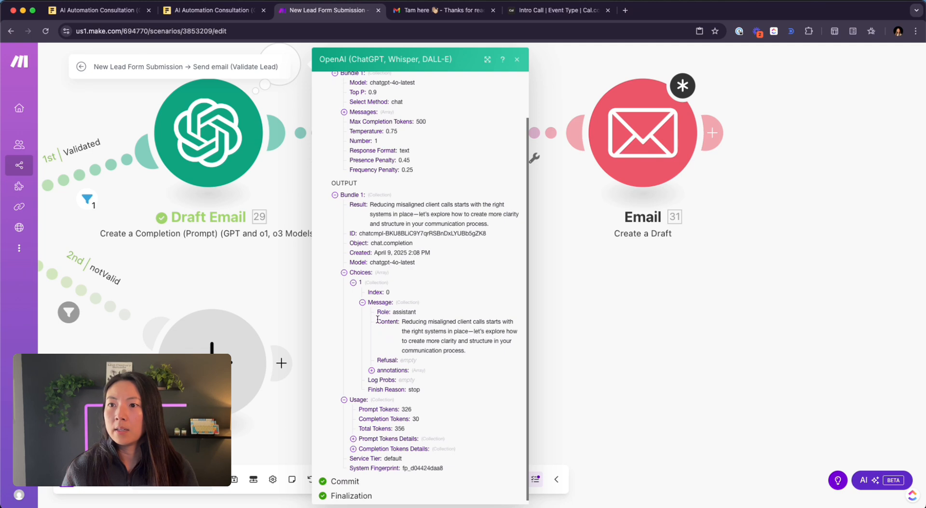
left_click_drag(378, 319, 405, 319)
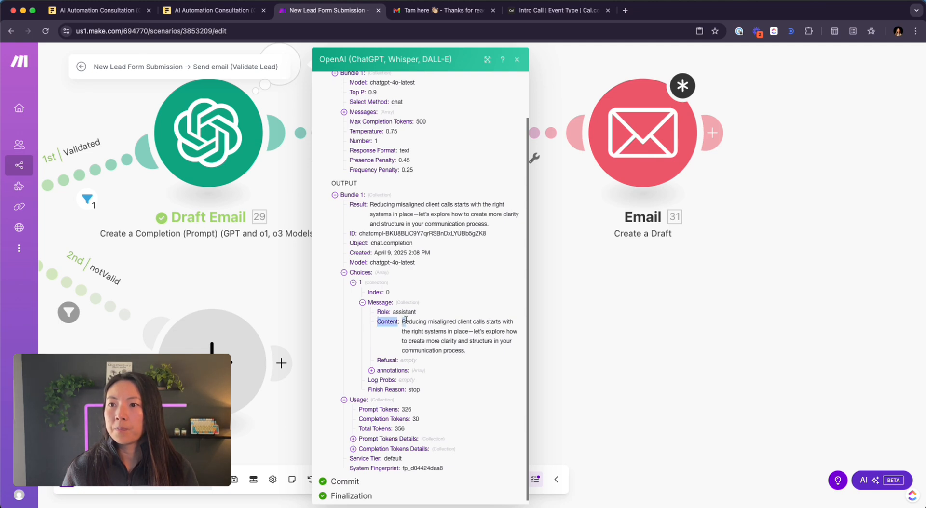
scroll(405, 328, "down", 1)
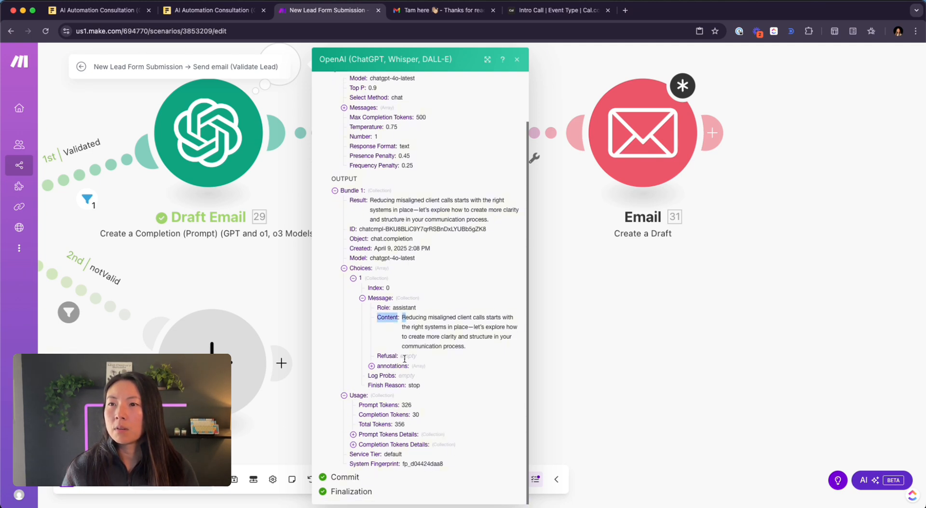
left_click(354, 201)
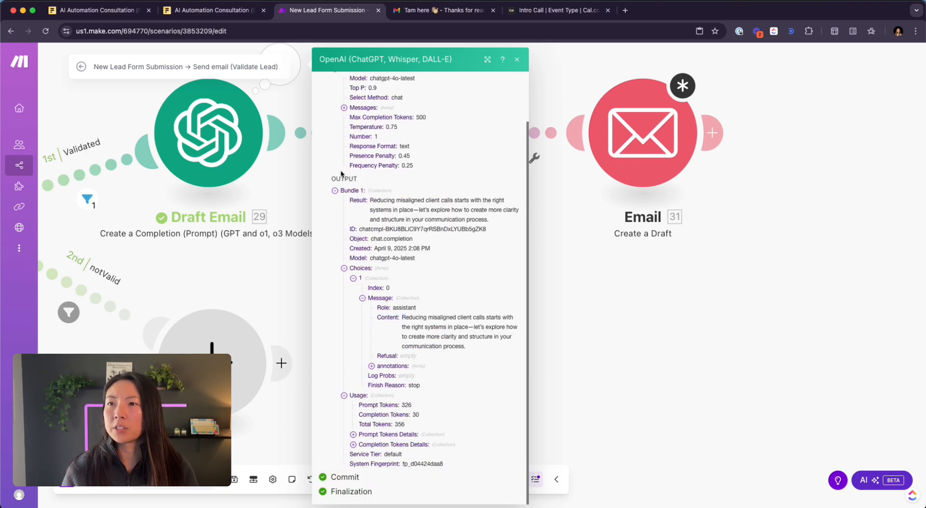
left_click_drag(350, 200, 367, 204)
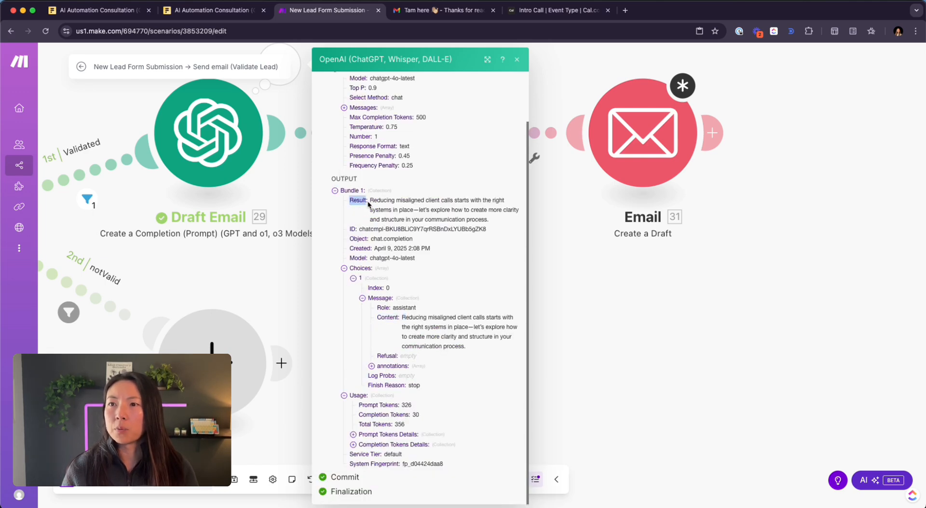
left_click(637, 147)
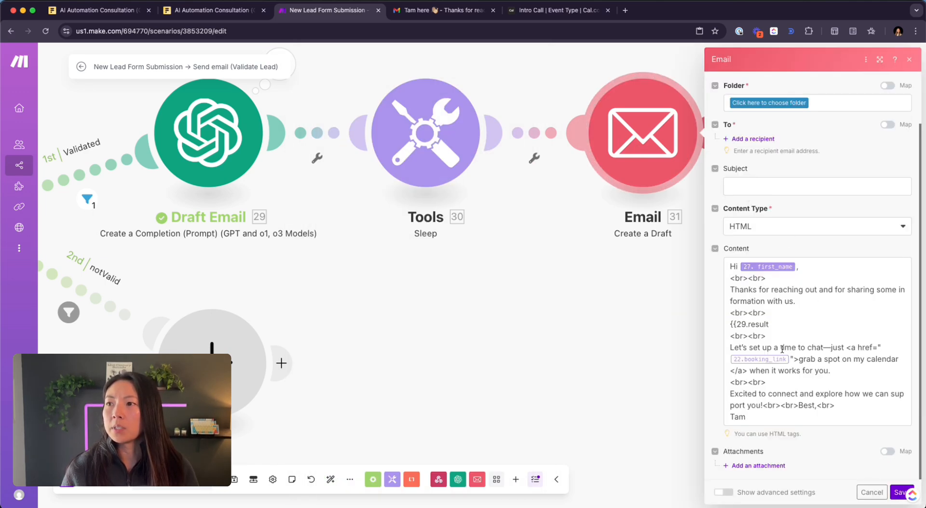
- Finish the {{29.result}} mapping and replace 22.booking_link in the link's href with {{27.booking_link}}
left_click(789, 319)
type("}}")
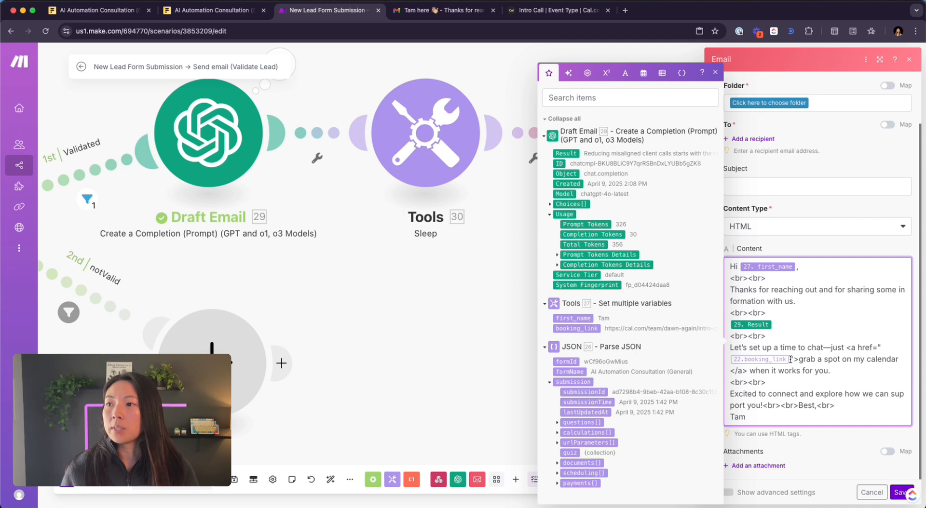
key("shift+Left")
key("BackSpace")
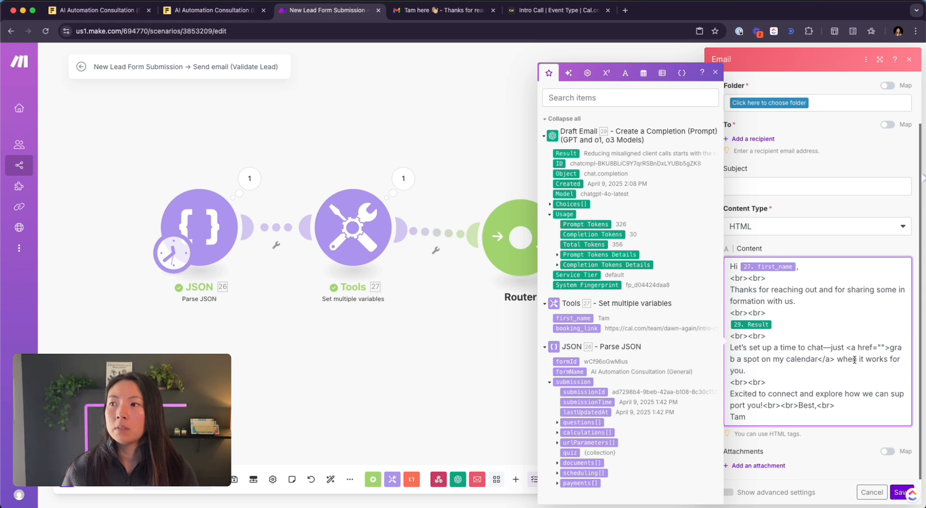
type("{{")
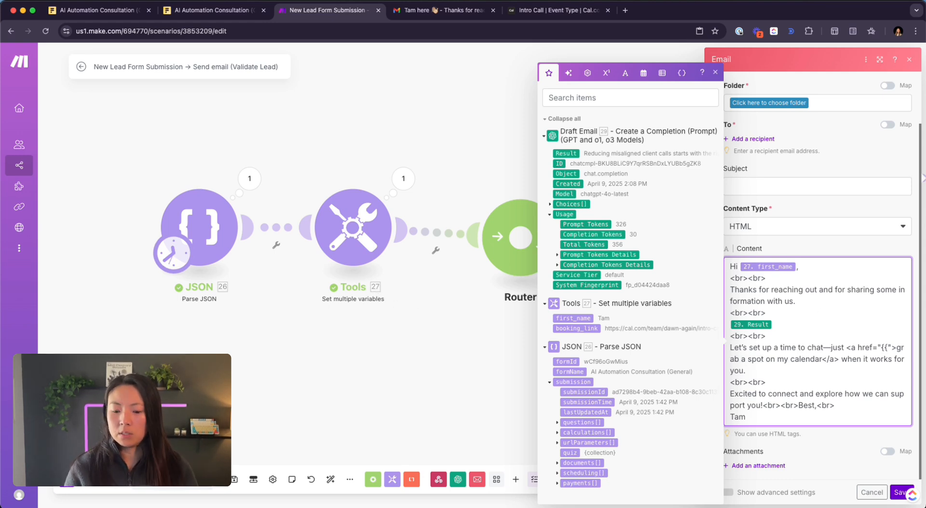
type("27.")
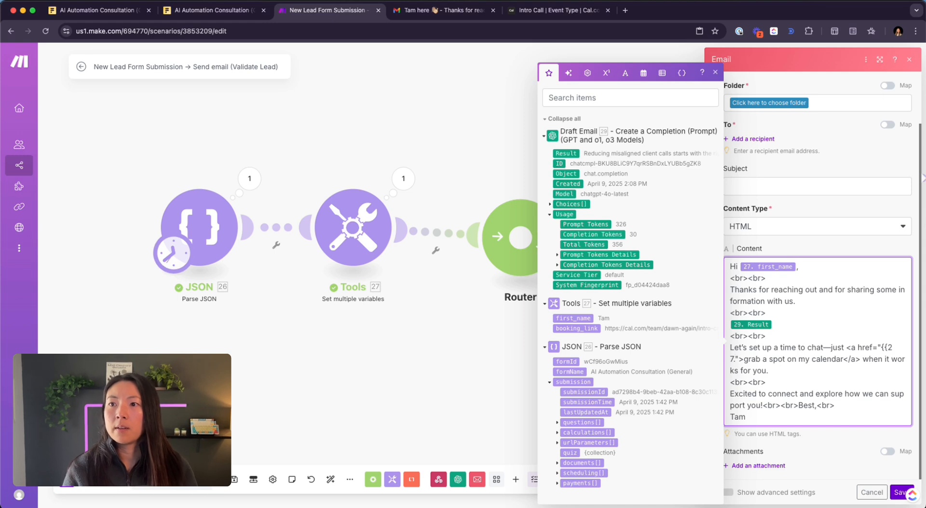
type("booking_link")
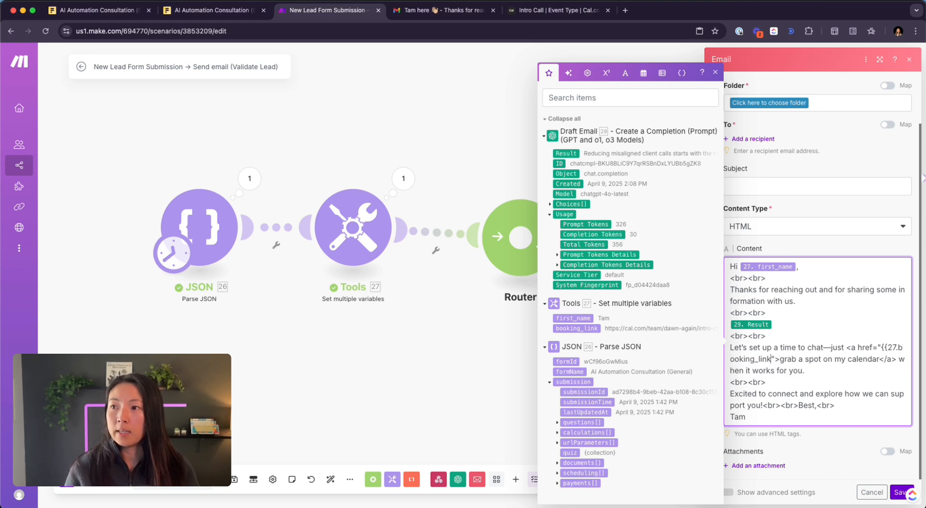
type("}}")
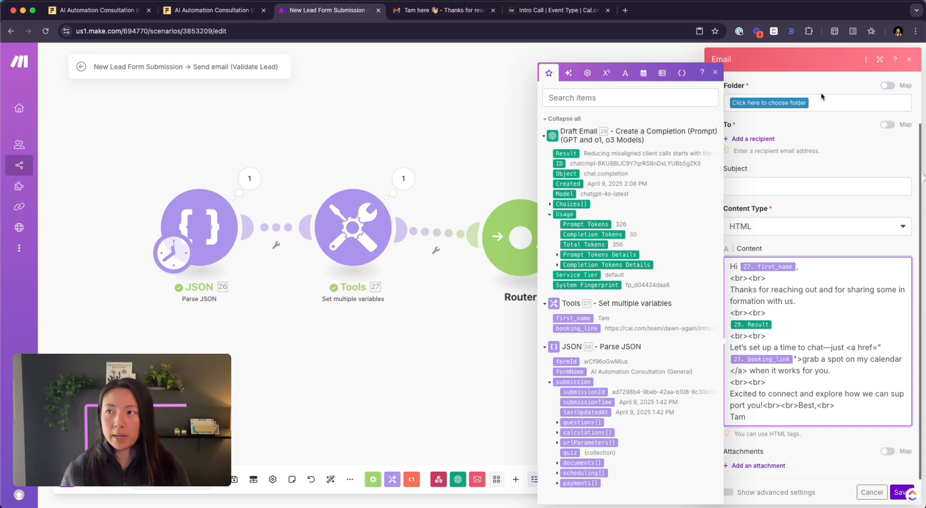
left_click(715, 72)
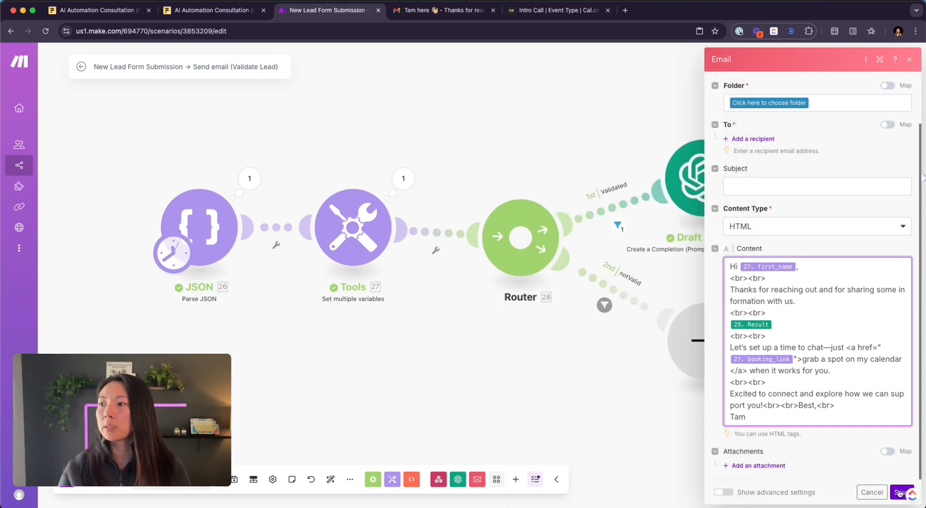
left_click(794, 64)
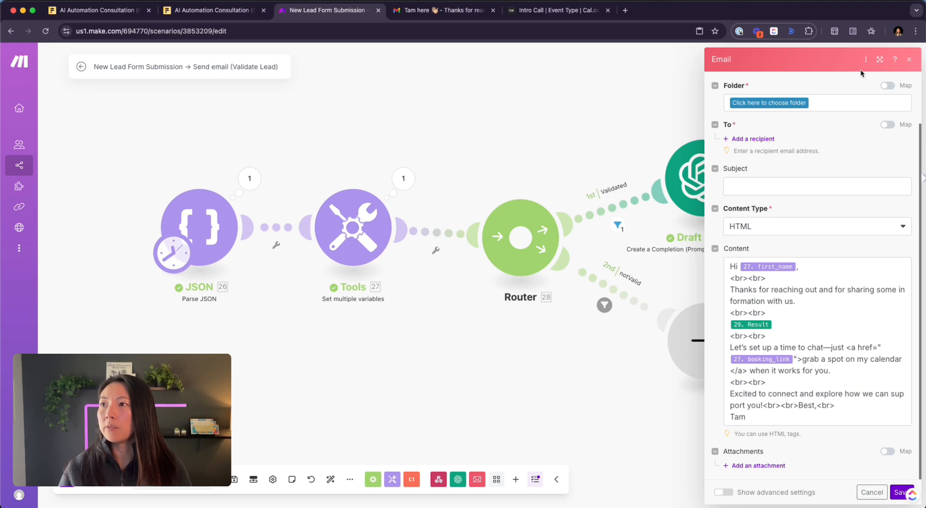
- Save drafts to the Drafts folder and map submission.questions[5] value as the recipient address
left_click(769, 163)
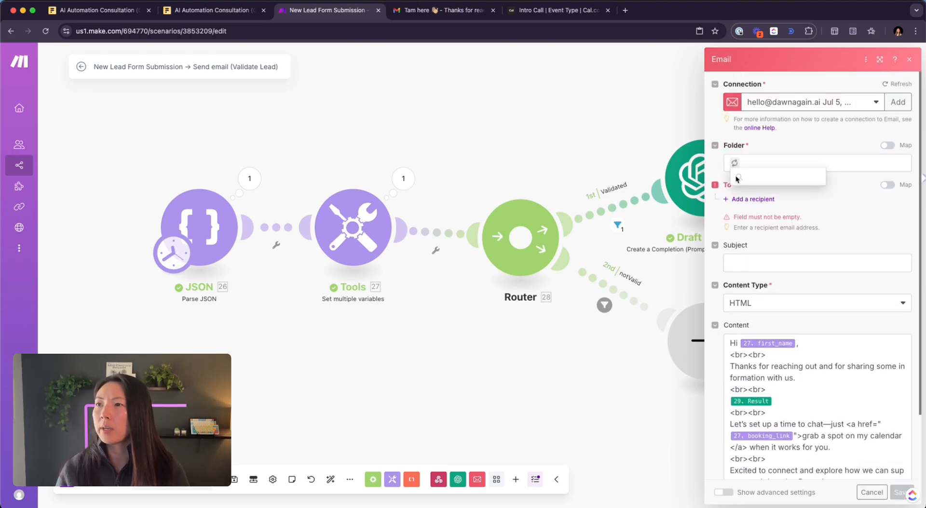
left_click(773, 245)
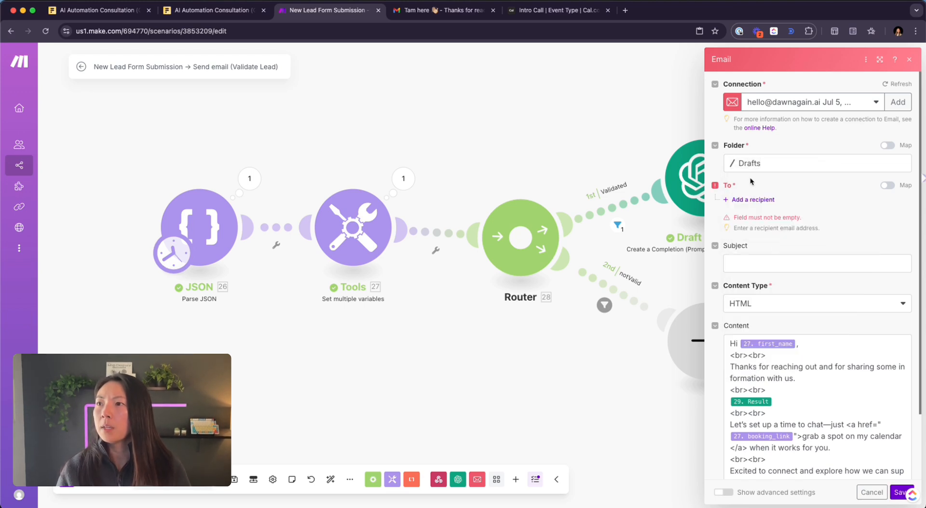
left_click(761, 200)
left_click(750, 220)
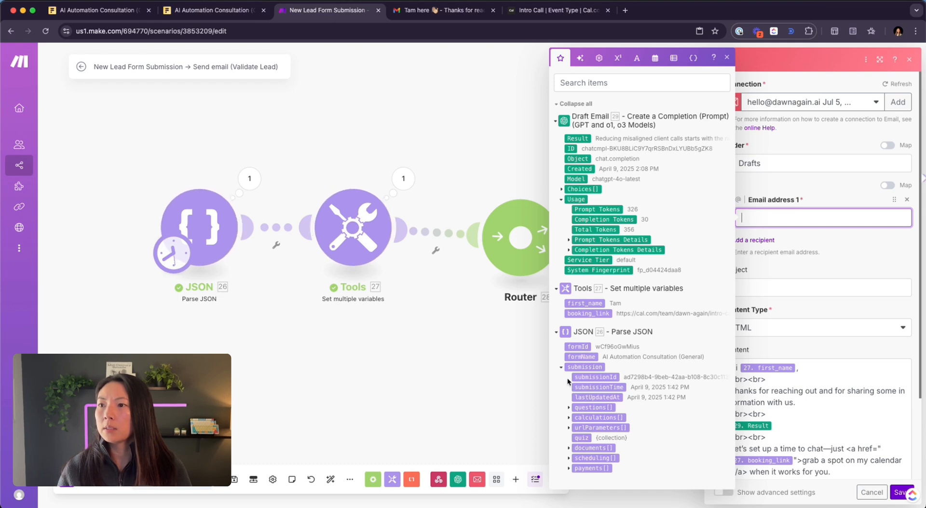
left_click(569, 408)
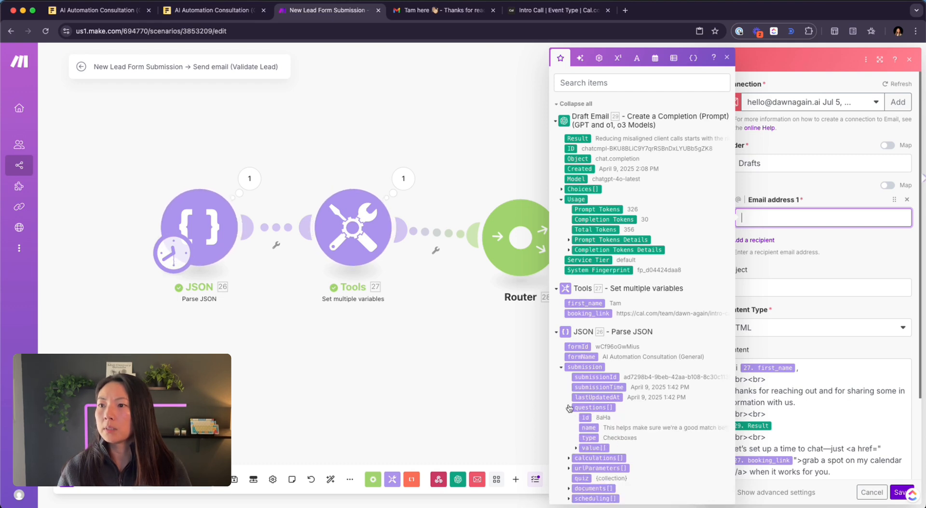
left_click(575, 447)
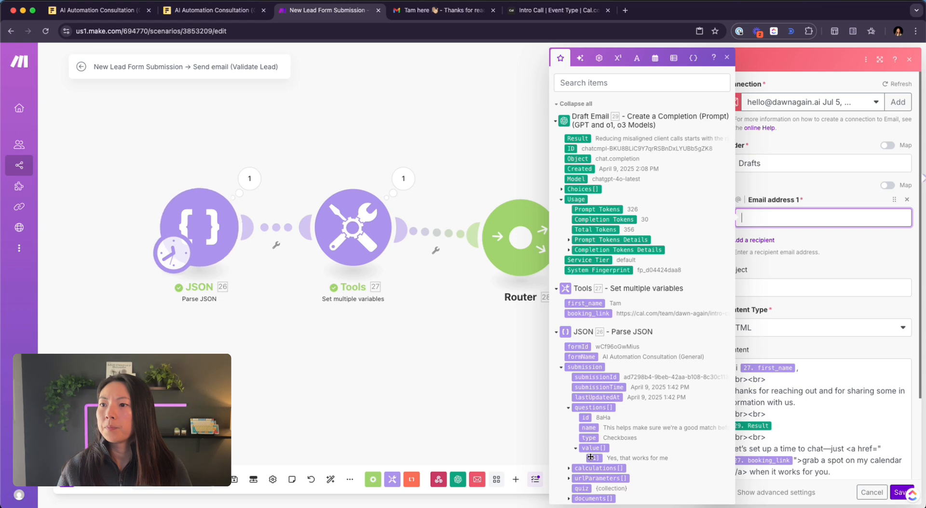
left_click(594, 458)
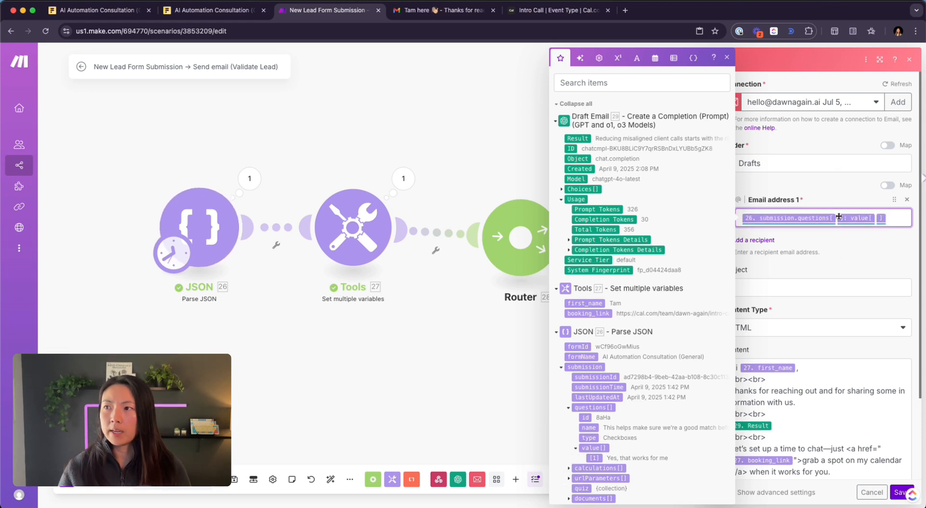
type("5")
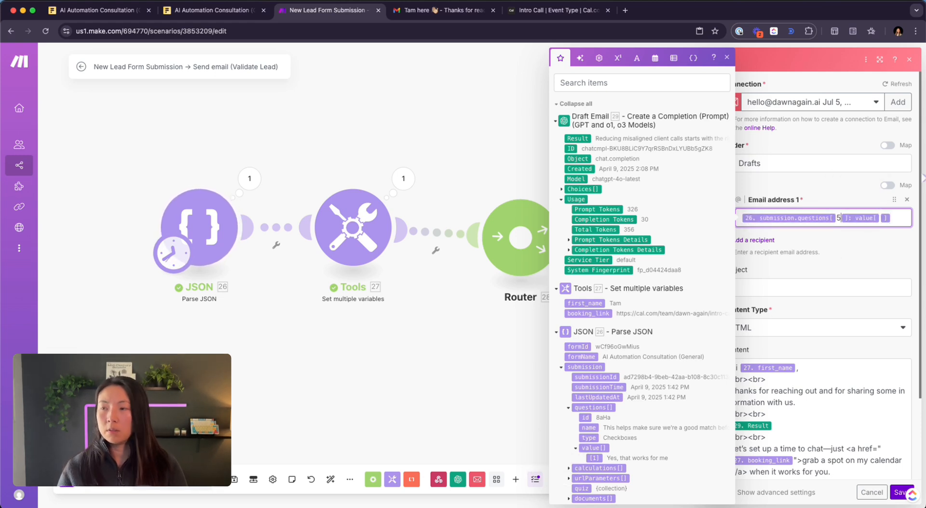
- Set the subject to a 'Hey there' greeting with the sender's name and a 👋 emoji
left_click(813, 279)
type("Hey there, Tam He")
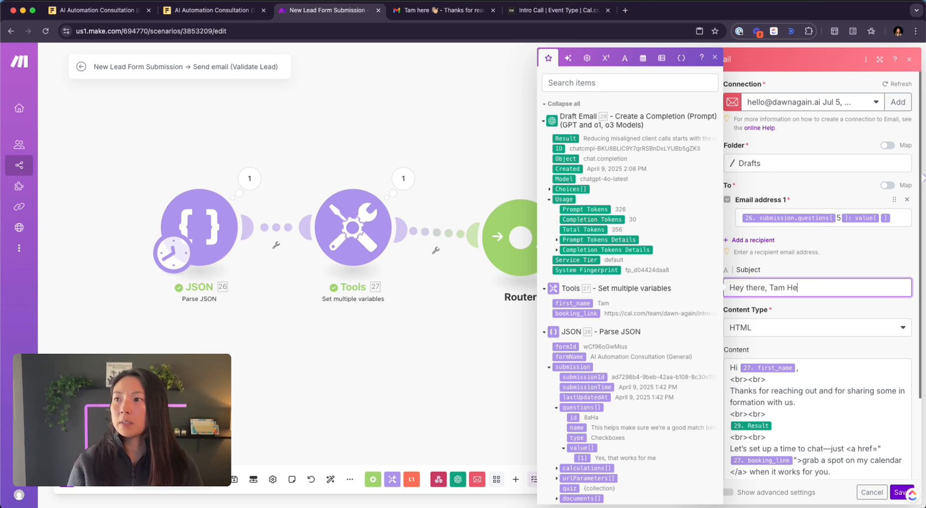
key("BackSpace")
key("BackSpace")
type("Here")
key("ctrl+super+space")
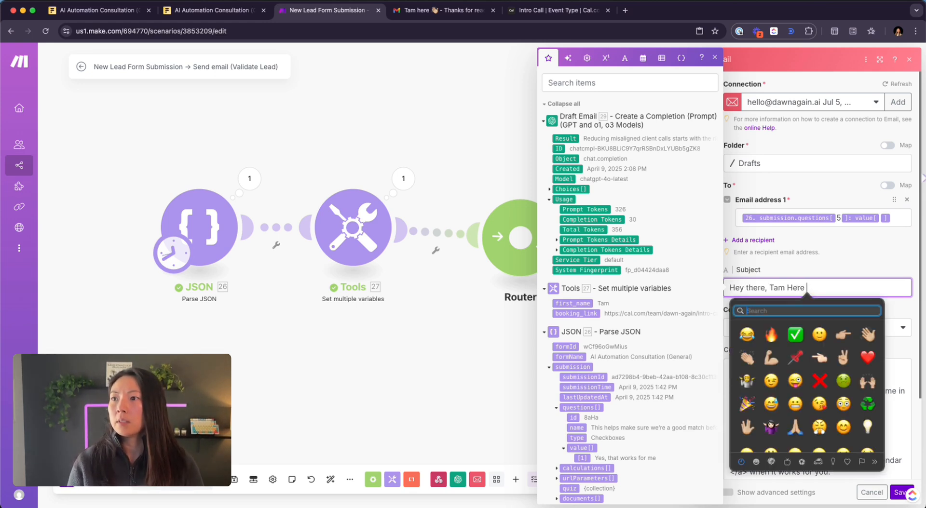
type("wave")
key("Down")
key("Return")
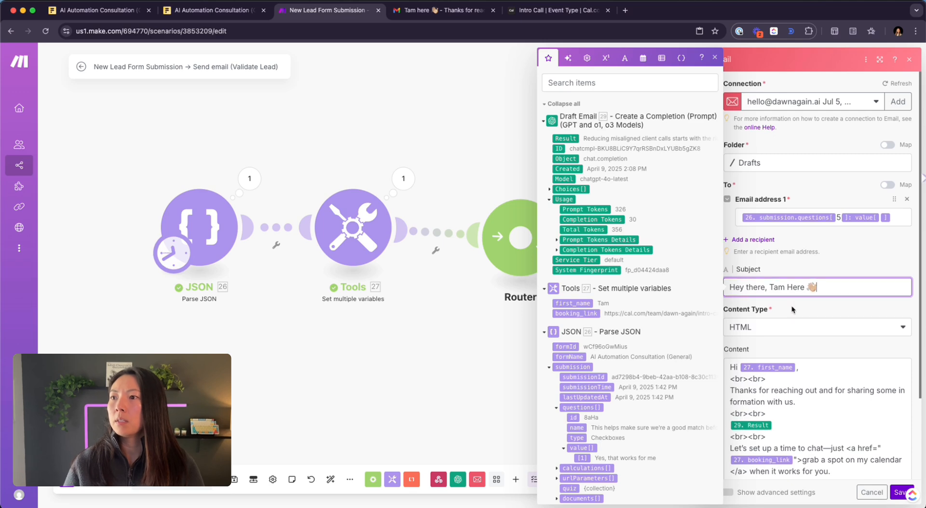
scroll(791, 307, "down", 2)
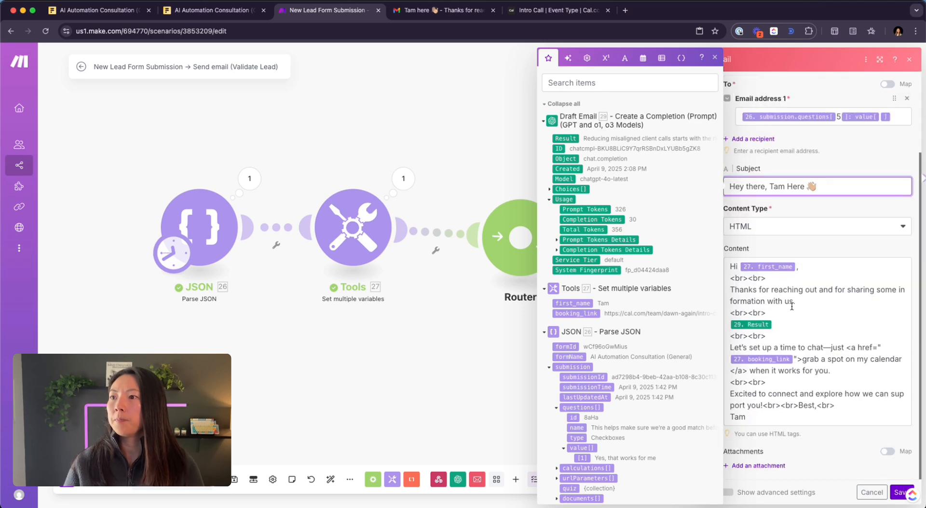
left_click(775, 423)
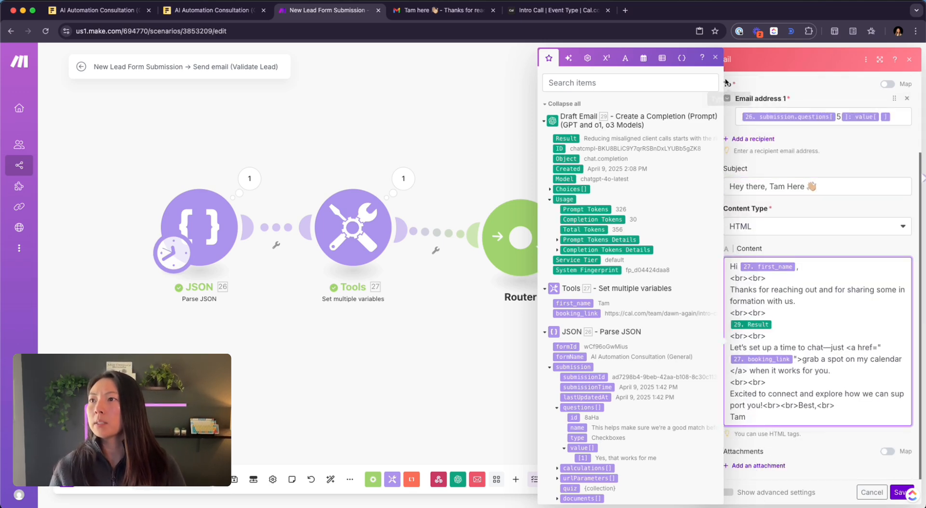
left_click(716, 57)
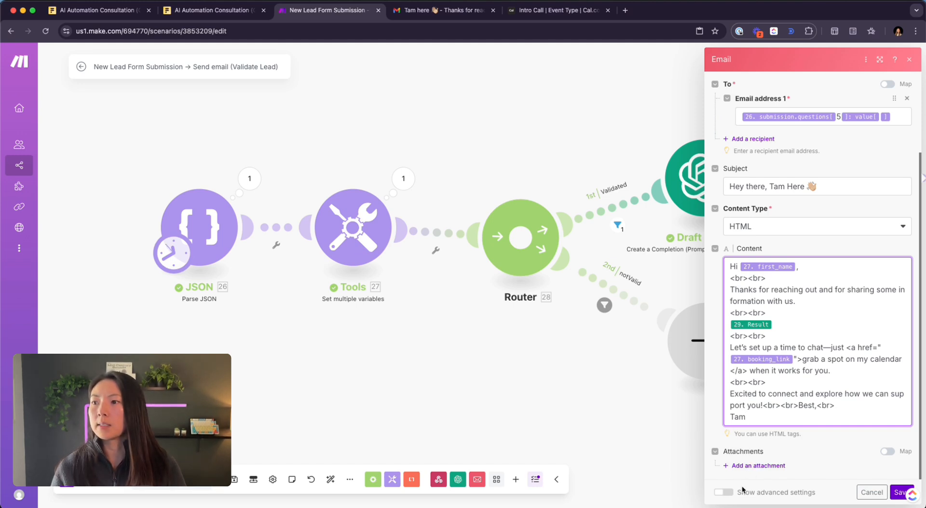
- Show advanced settings and paste the example sender format into the From field
left_click(724, 493)
scroll(761, 247, "down", 5)
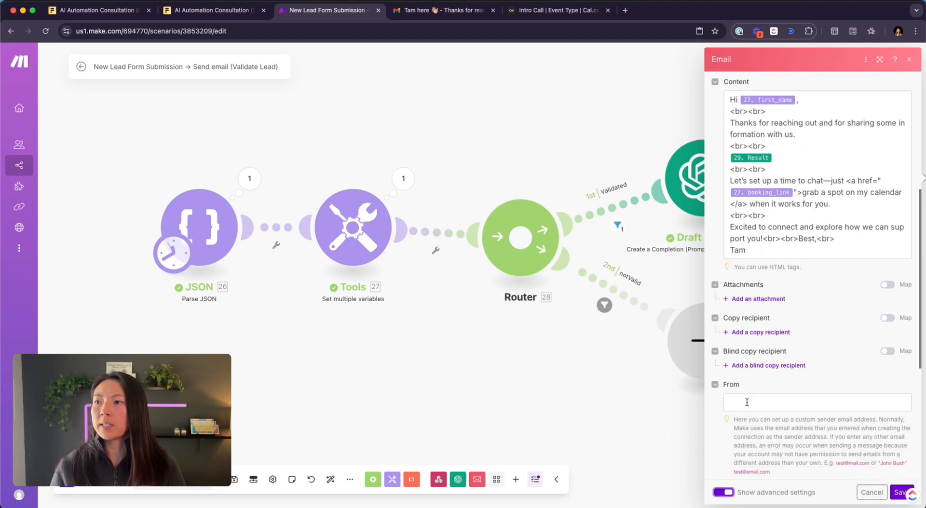
scroll(759, 246, "down", 3)
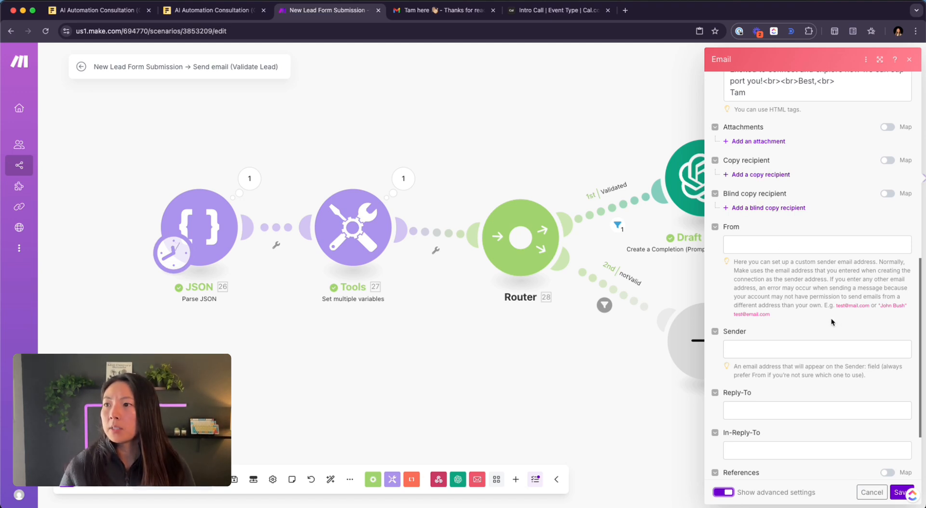
left_click_drag(866, 318, 879, 304)
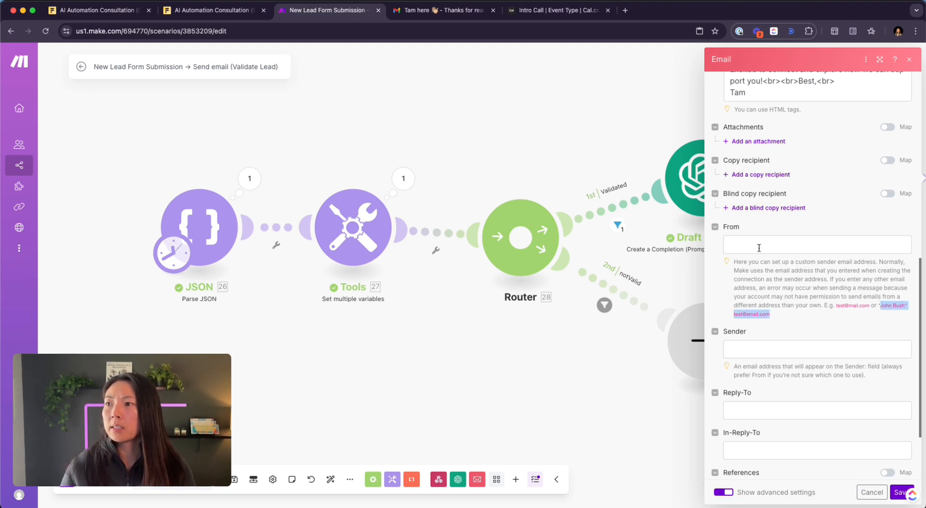
left_click(879, 335)
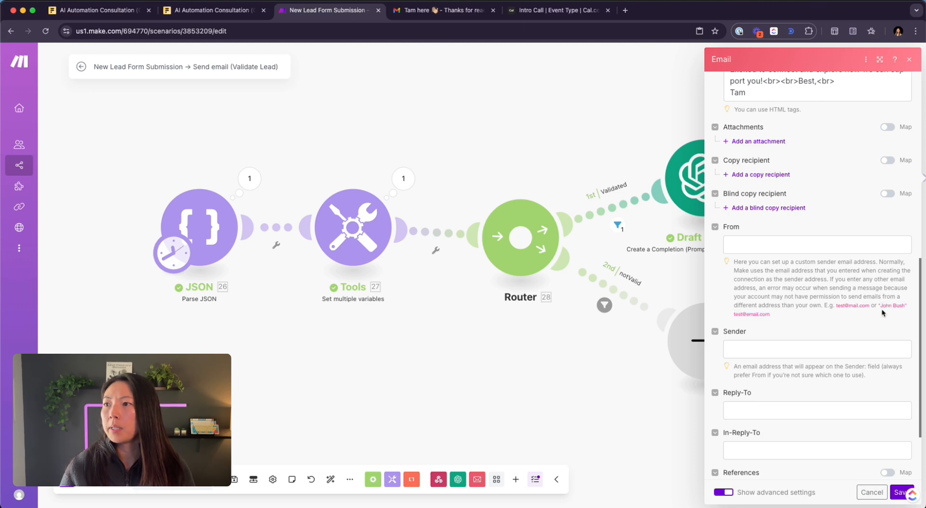
left_click_drag(884, 314, 879, 305)
key("super+c")
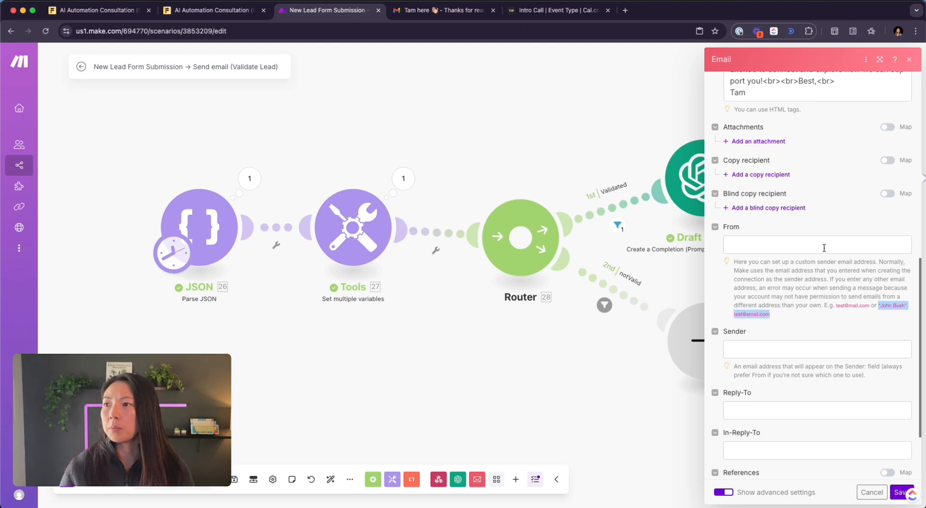
left_click(776, 247)
key("super+v")
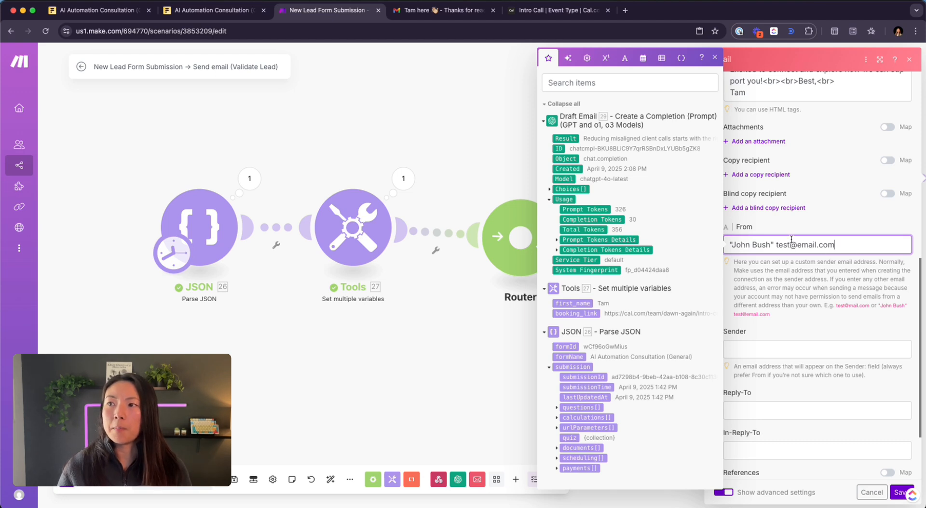
- Replace the example name and address in From with the sender's display name and e-mail address
left_click_drag(771, 245, 731, 245)
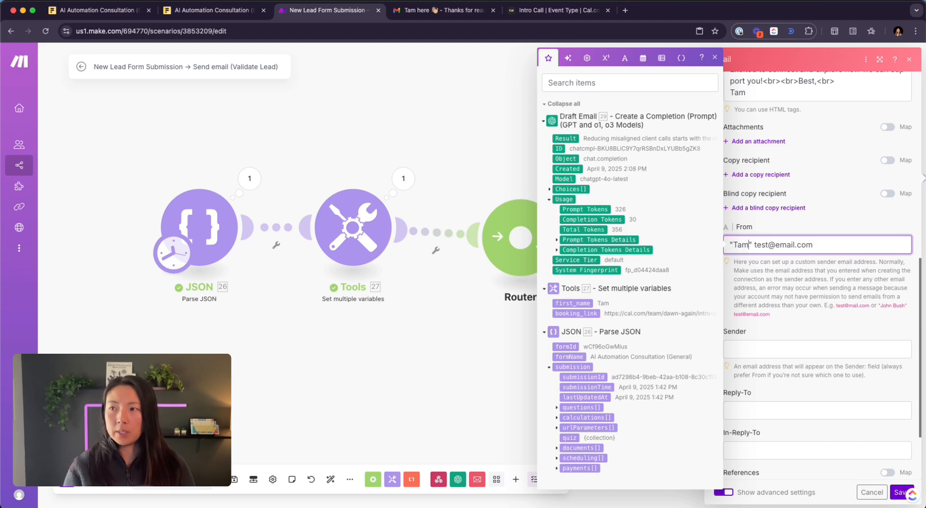
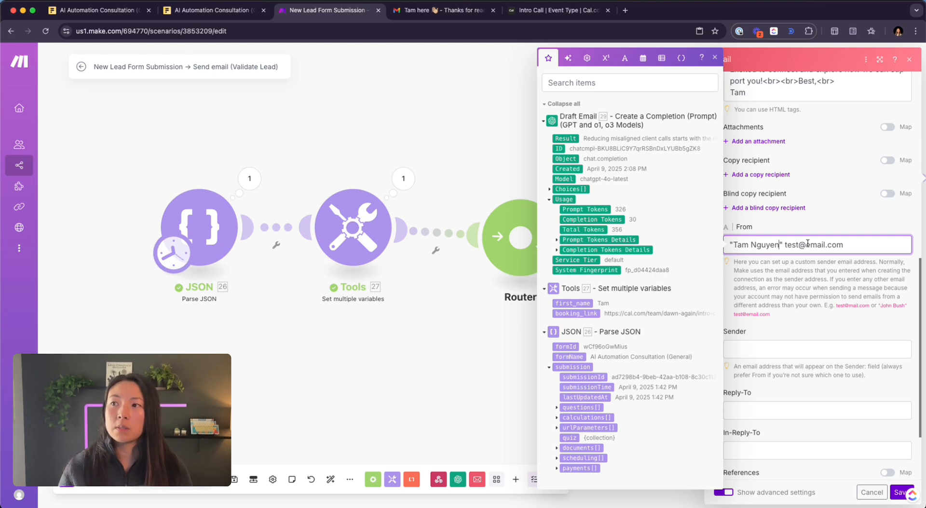
left_click_drag(785, 244, 876, 242)
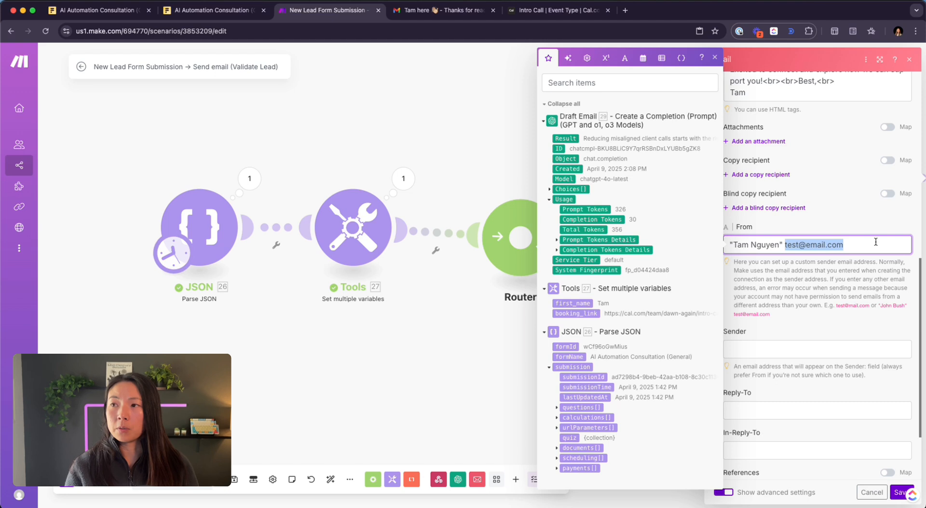
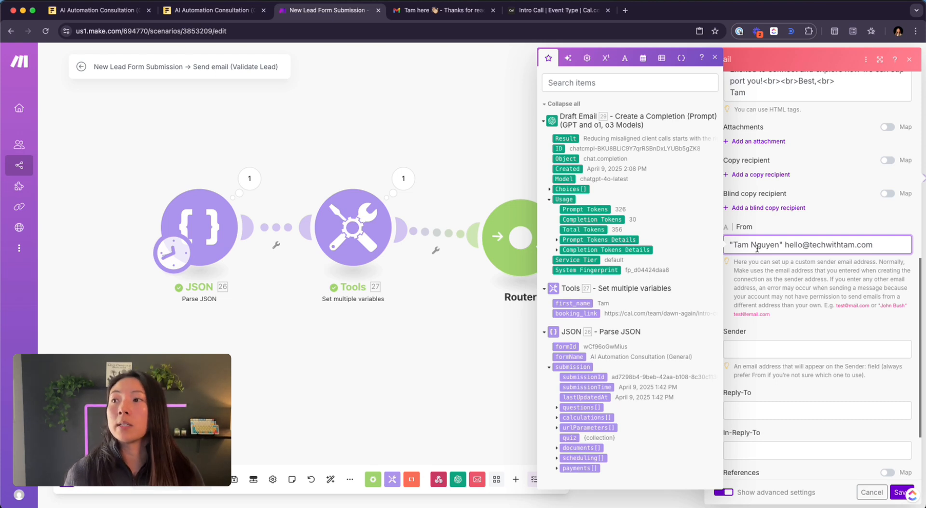
left_click_drag(783, 244, 701, 245)
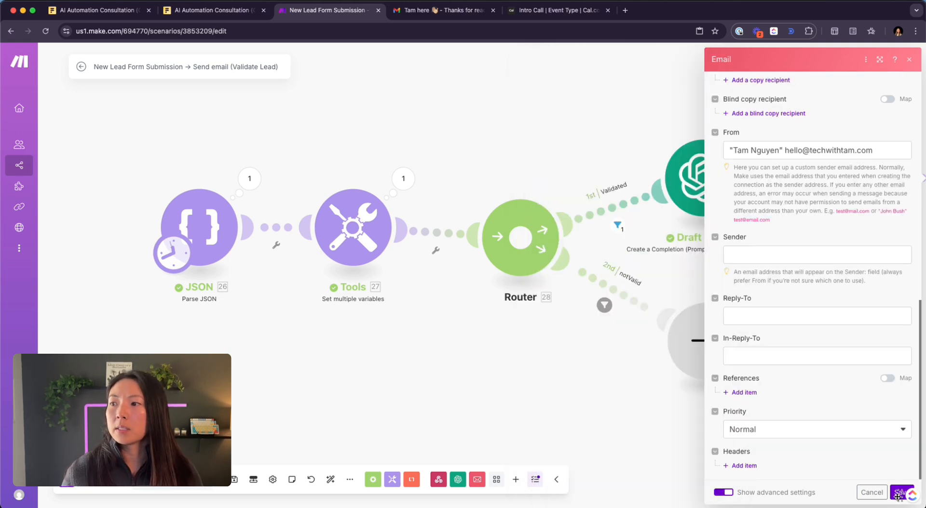
- Save the Email module, run the scenario once through the validated route, then go to Gmail
left_click(897, 494)
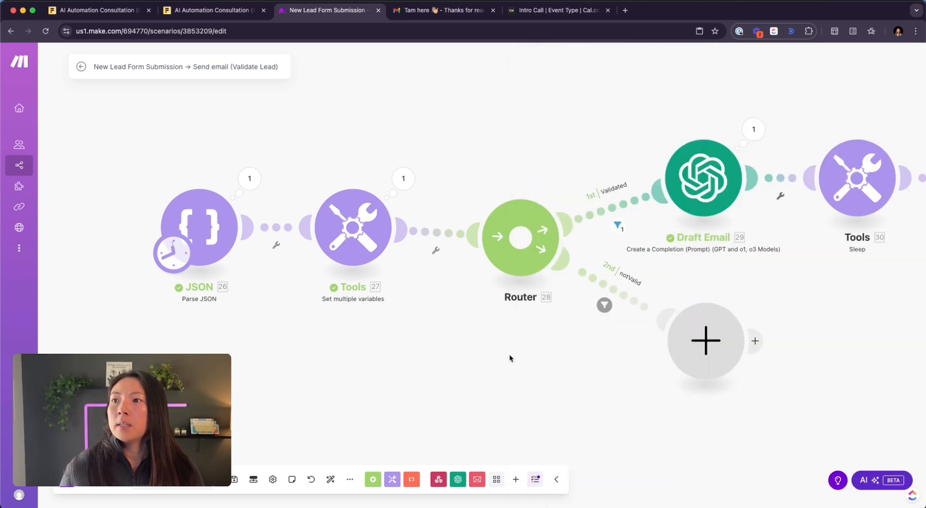
left_click_drag(509, 354, 403, 354)
scroll(403, 356, "down", 2)
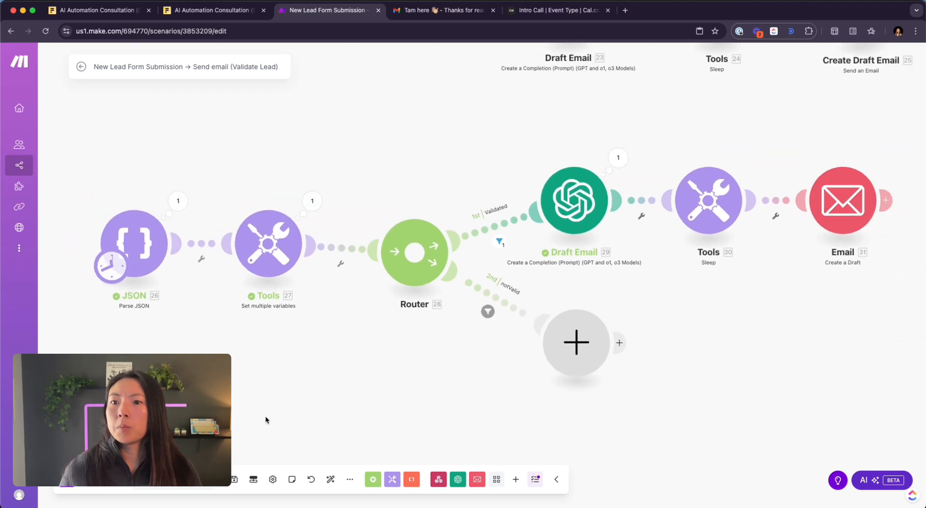
left_click(66, 480)
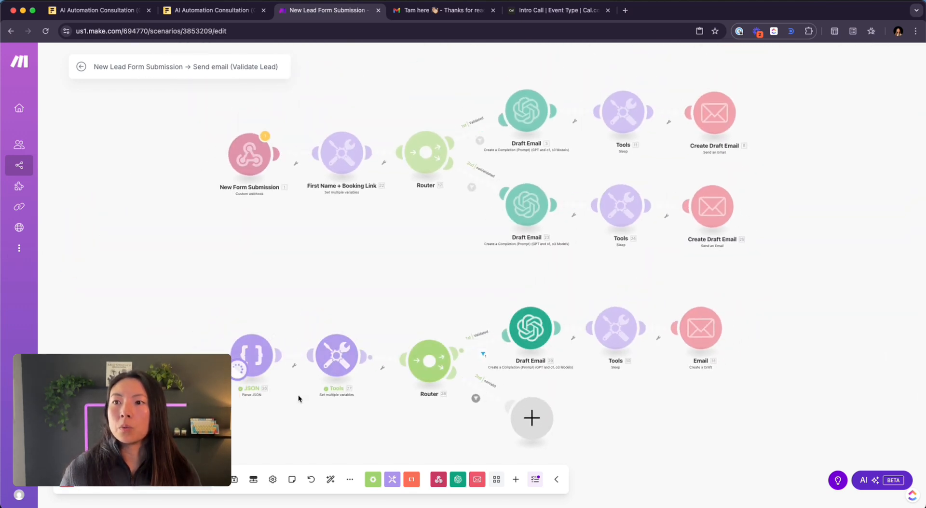
scroll(507, 354, "up", 5)
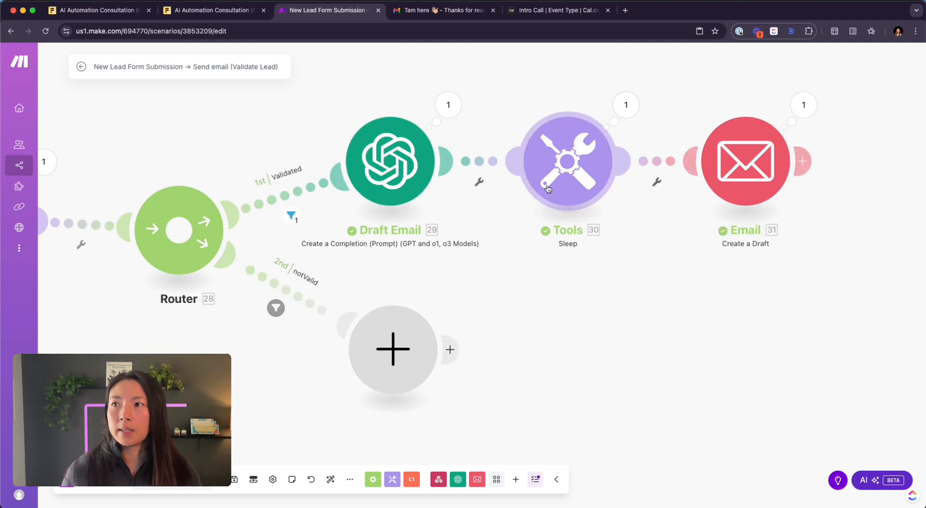
left_click(453, 11)
- Refresh Gmail's Drafts folder and open the newest generated draft
scroll(145, 167, "down", 1)
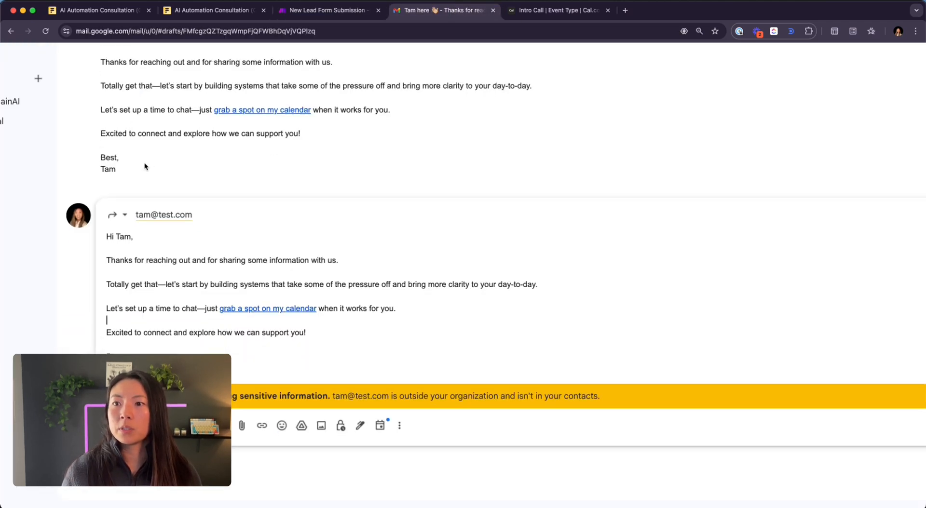
scroll(145, 167, "up", 1)
scroll(145, 166, "down", 5)
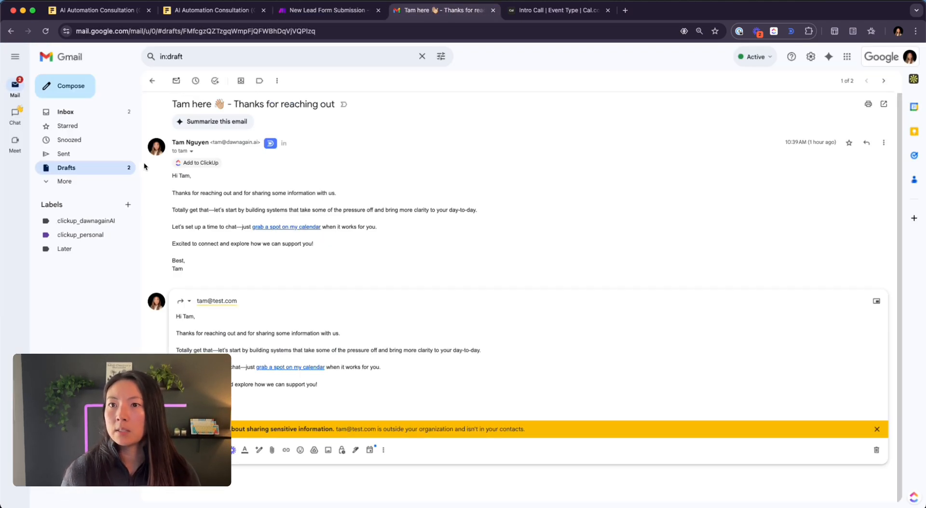
left_click(105, 167)
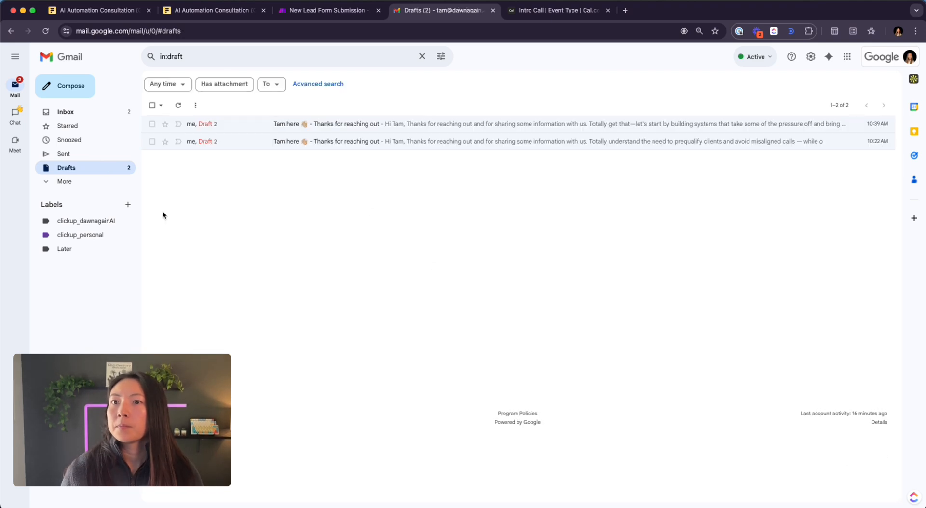
left_click(103, 167)
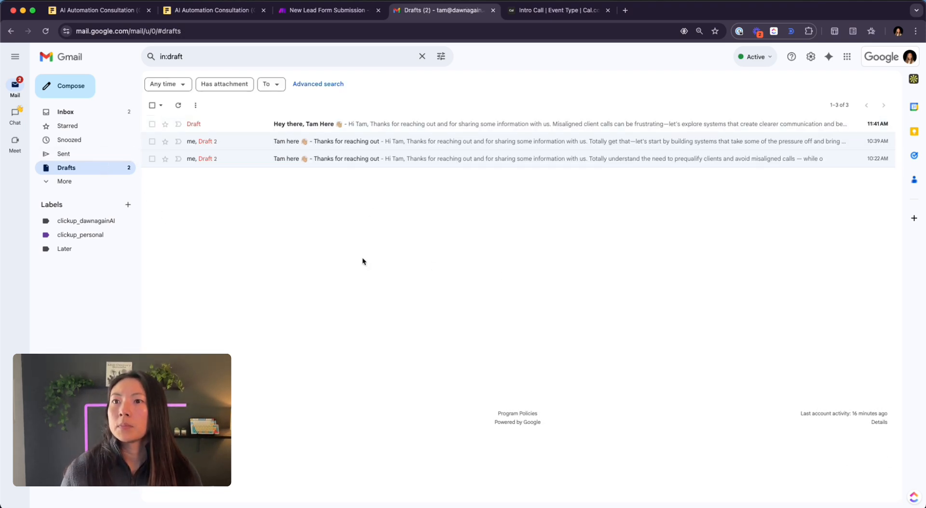
left_click(732, 127)
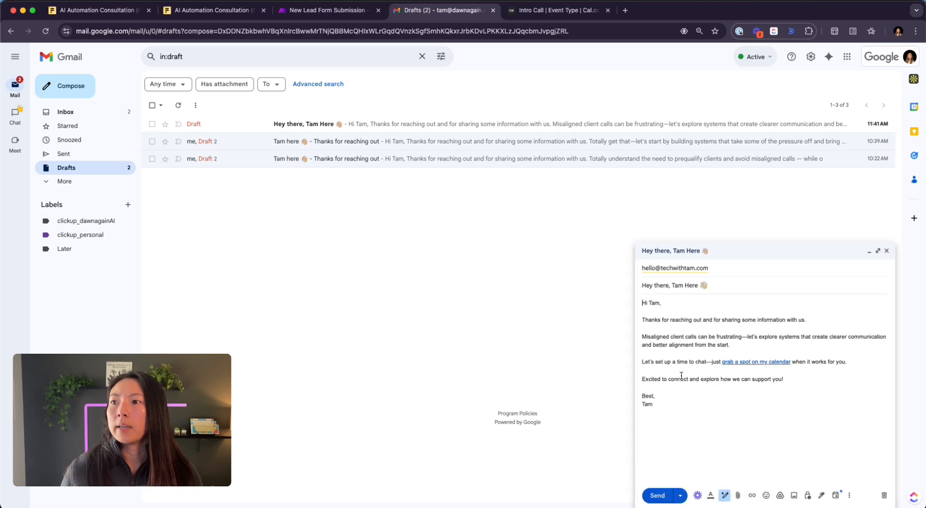
- Review the draft's recipient address and personalized greeting and paragraph
scroll(739, 386, "up", 2)
left_click(739, 386)
scroll(740, 386, "right", 1)
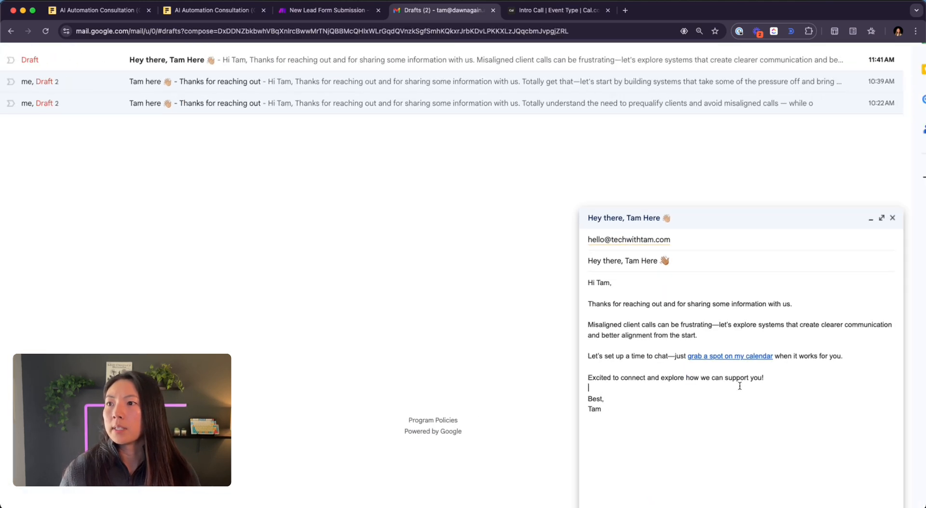
scroll(740, 386, "up", 4)
scroll(740, 386, "up", 1)
scroll(738, 384, "right", 3)
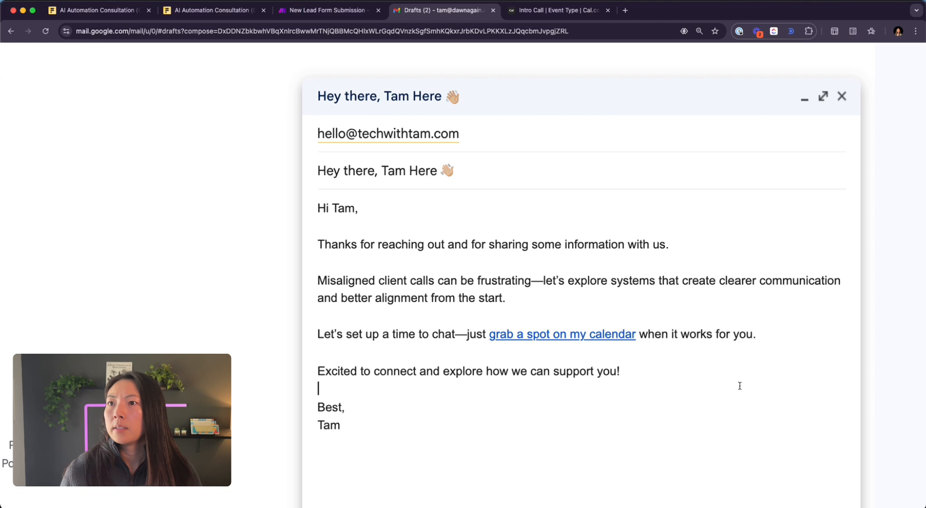
left_click(356, 134)
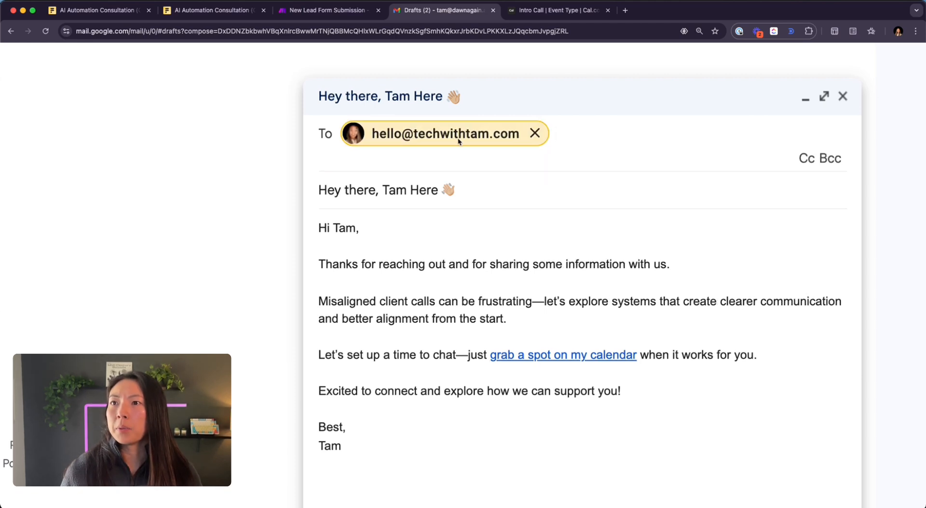
left_click(470, 183)
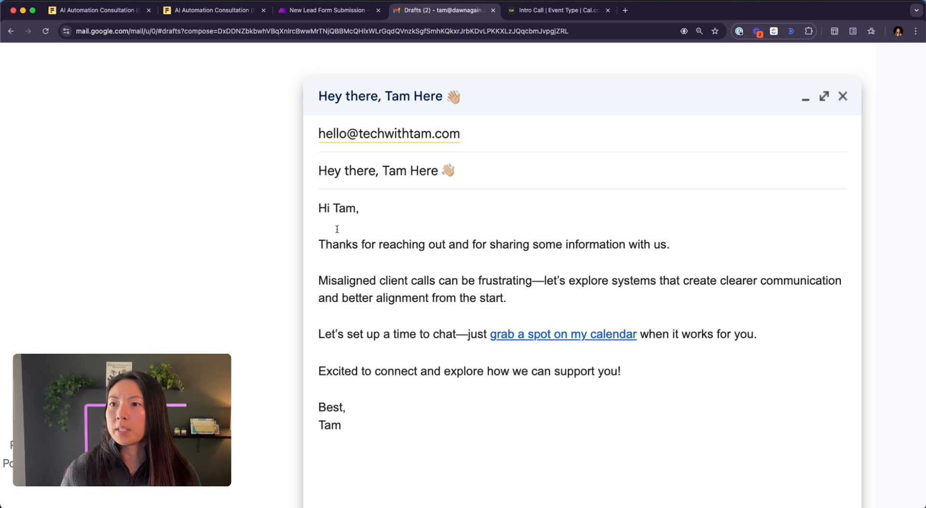
left_click_drag(356, 208, 334, 203)
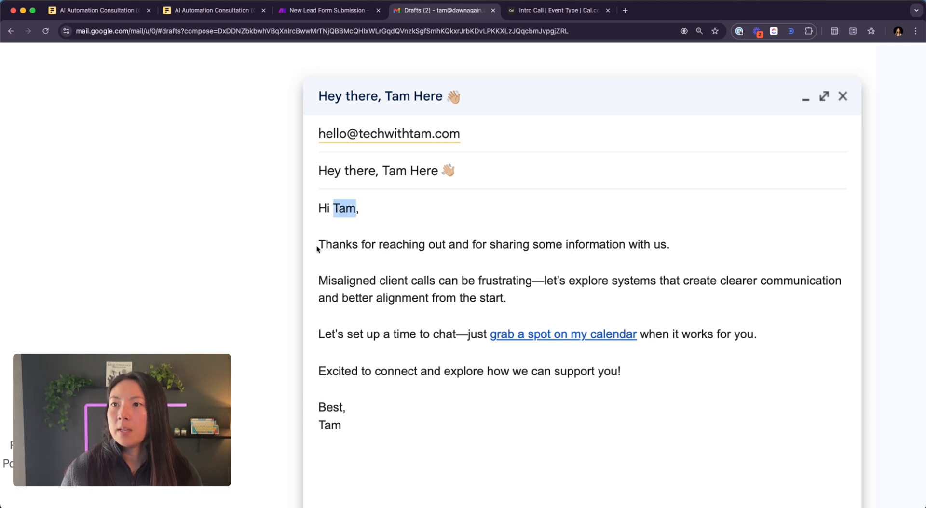
left_click(691, 257)
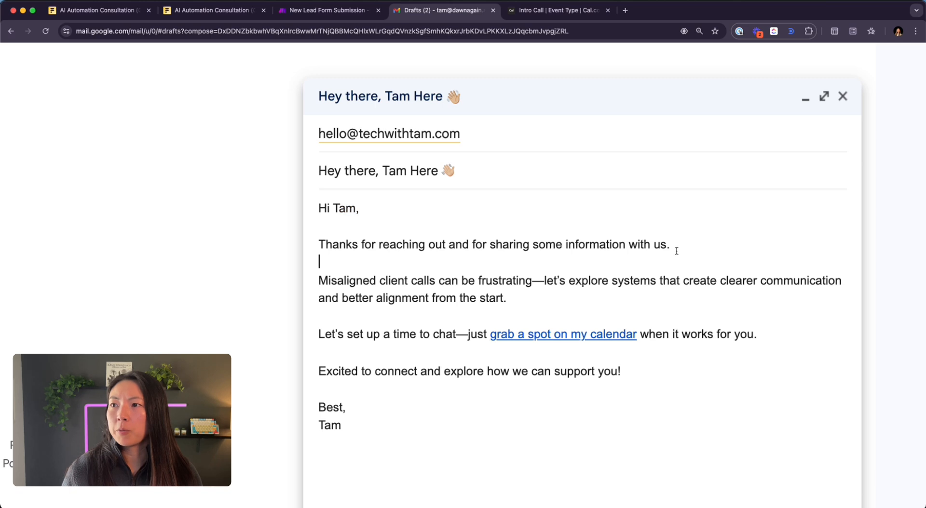
left_click(556, 300)
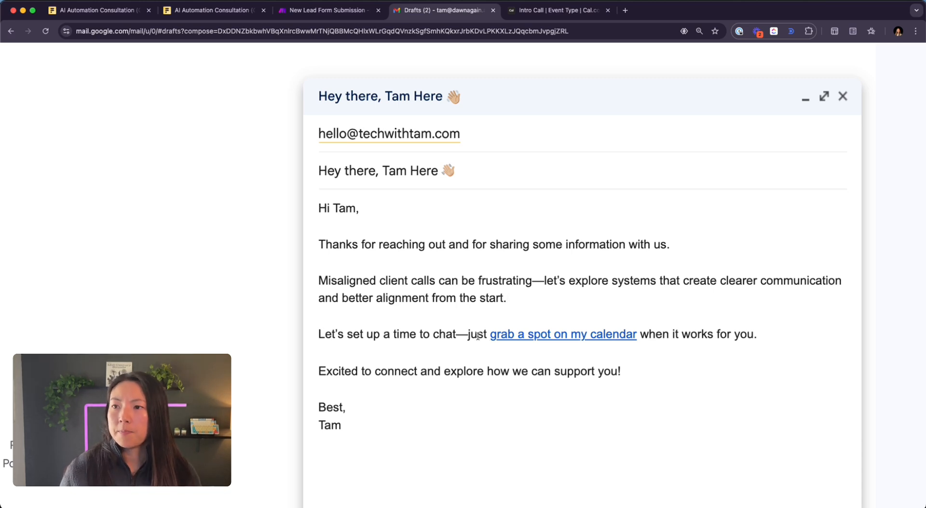
- Follow the 'grab a spot on my calendar' link to its prefilled booking URL
left_click_drag(641, 335, 491, 334)
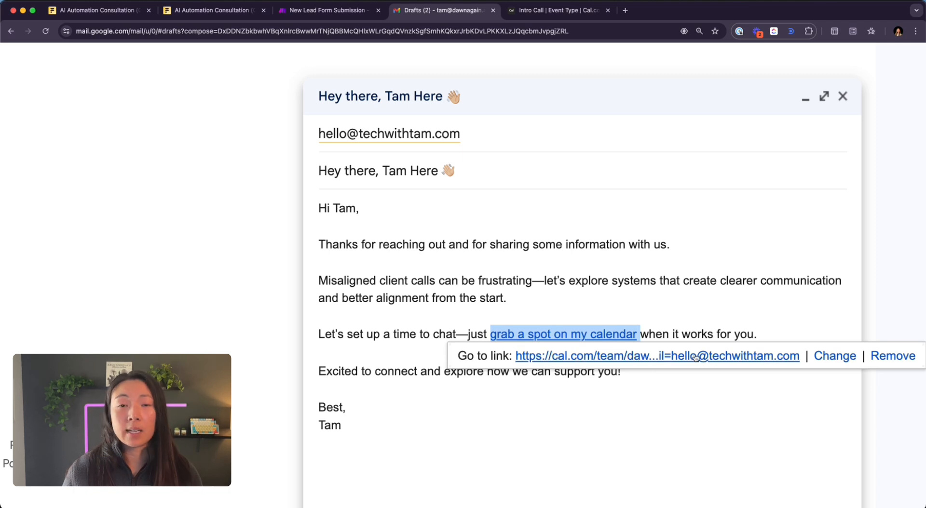
left_click(690, 292)
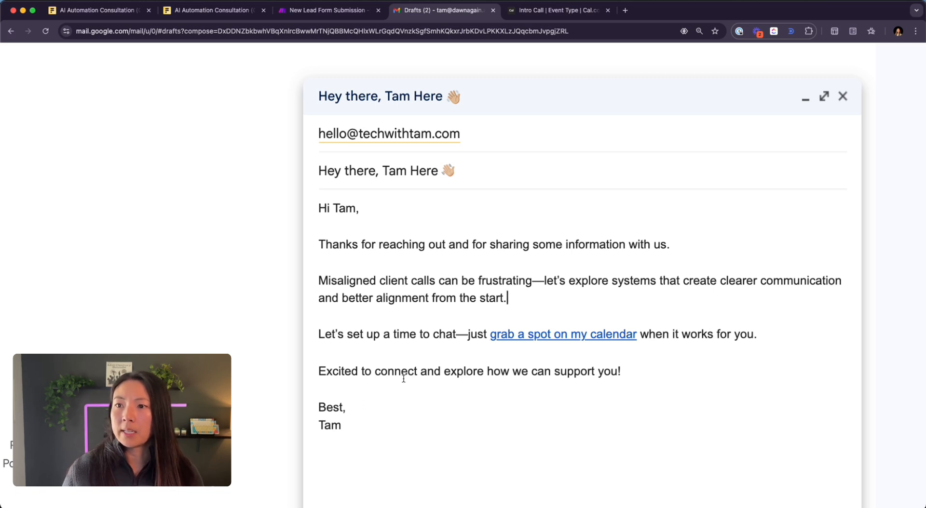
left_click(558, 338)
left_click(586, 355)
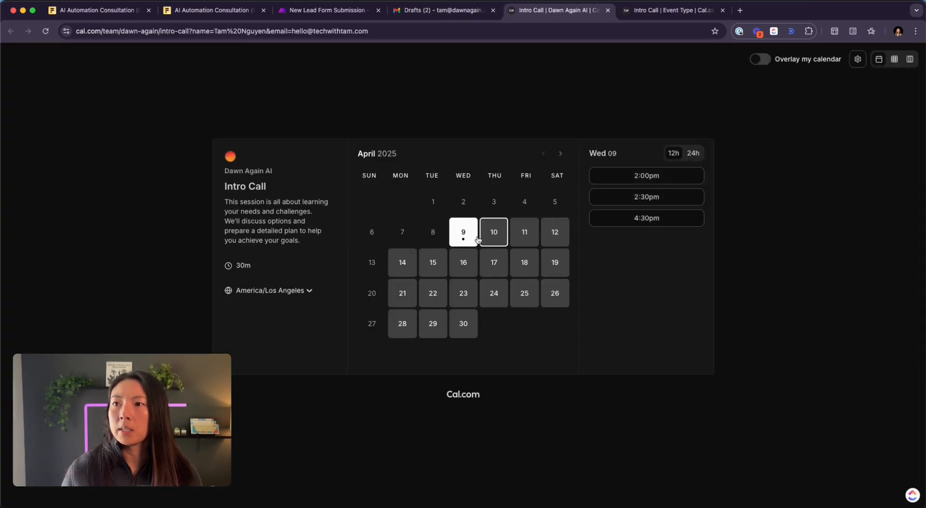
- Pick April 10 at 1:00am and verify the name and email fields are prefilled
left_click(495, 236)
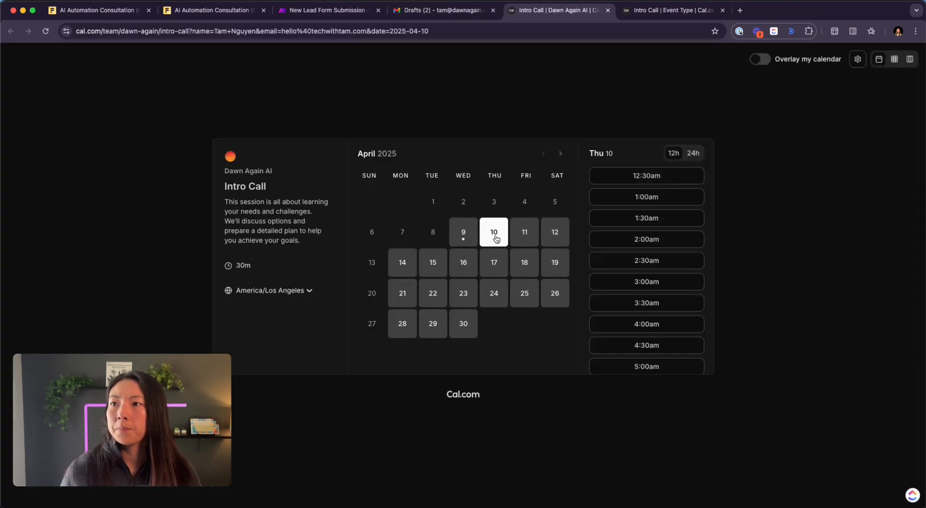
left_click(635, 193)
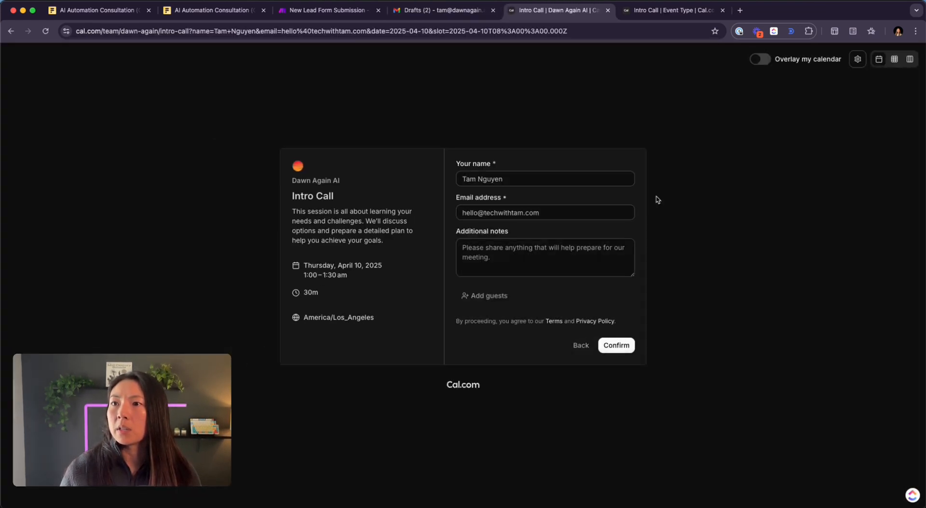
left_click_drag(517, 181, 448, 180)
left_click_drag(564, 213, 359, 214)
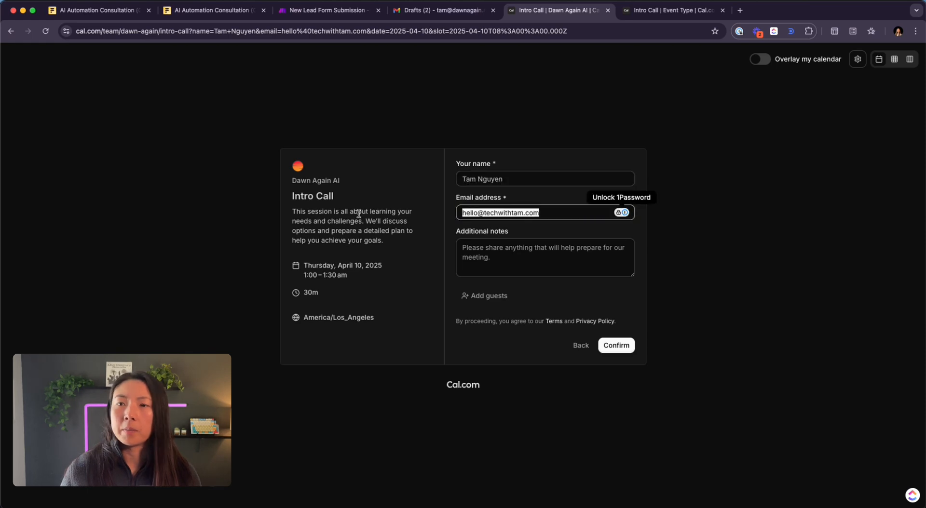
- Close both Cal.com tabs and return to the Make scenario
left_click(608, 11)
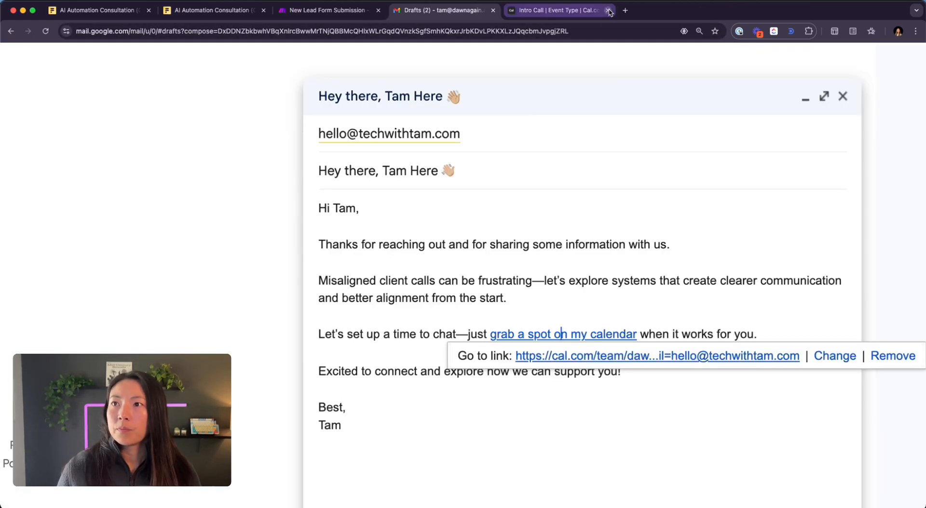
left_click(606, 10)
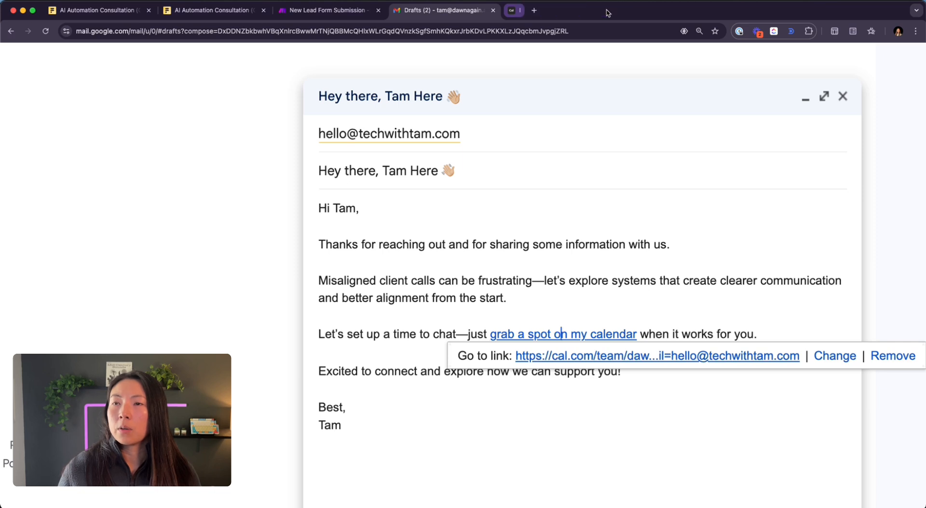
left_click(328, 10)
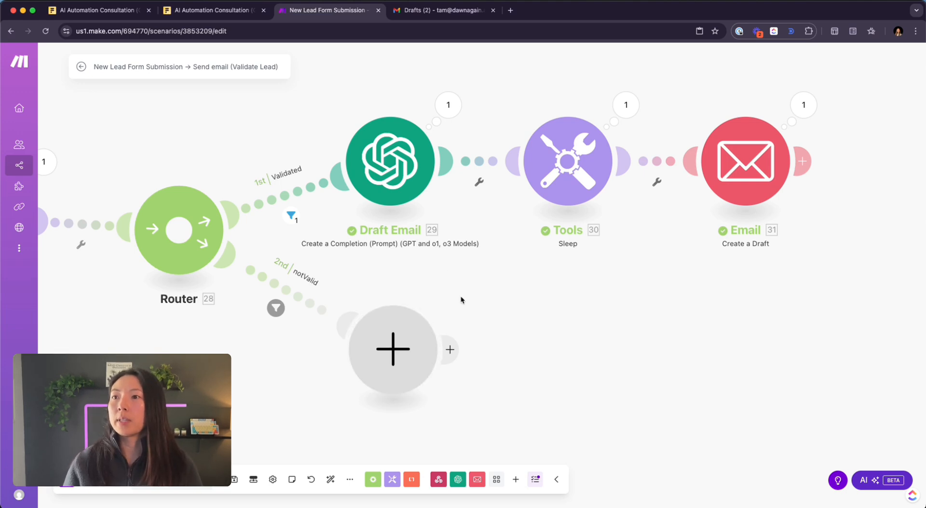
scroll(461, 300, "down", 3)
left_click_drag(433, 151, 470, 226)
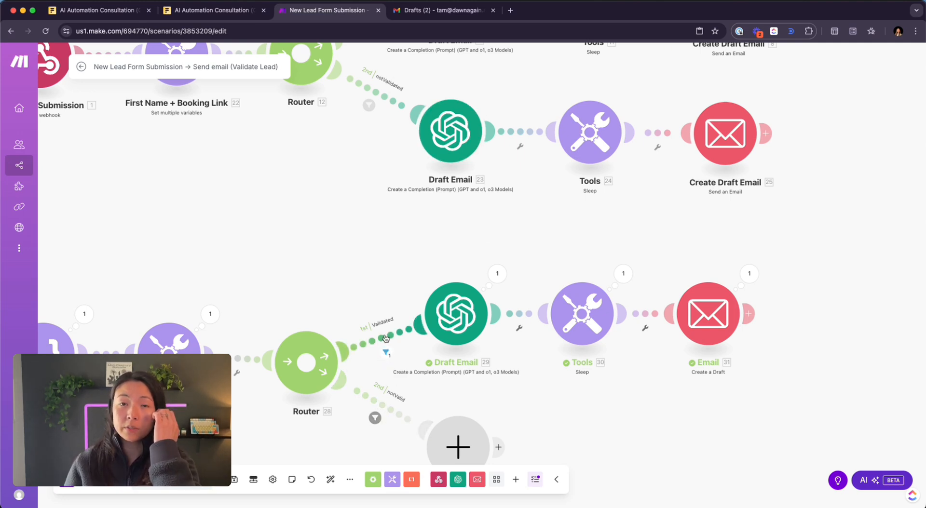
left_click_drag(340, 293, 394, 352)
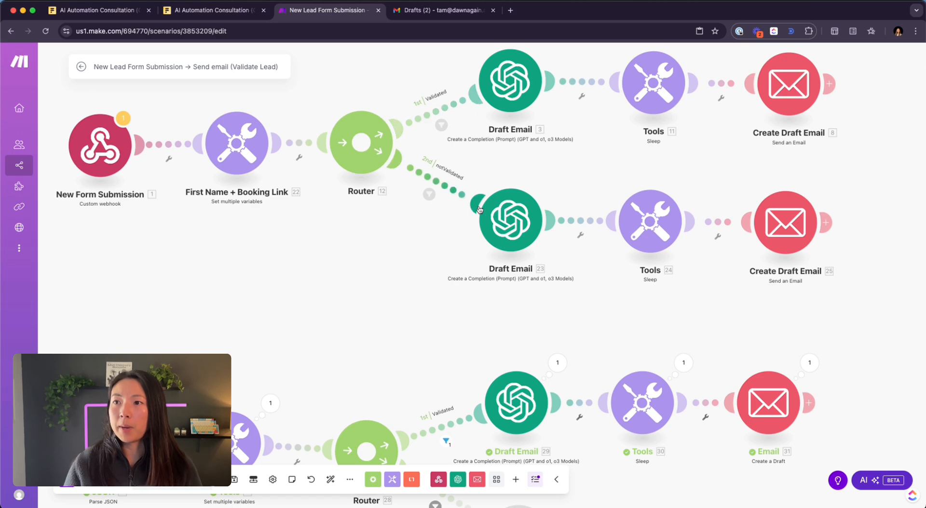
scroll(221, 167, "down", 5)
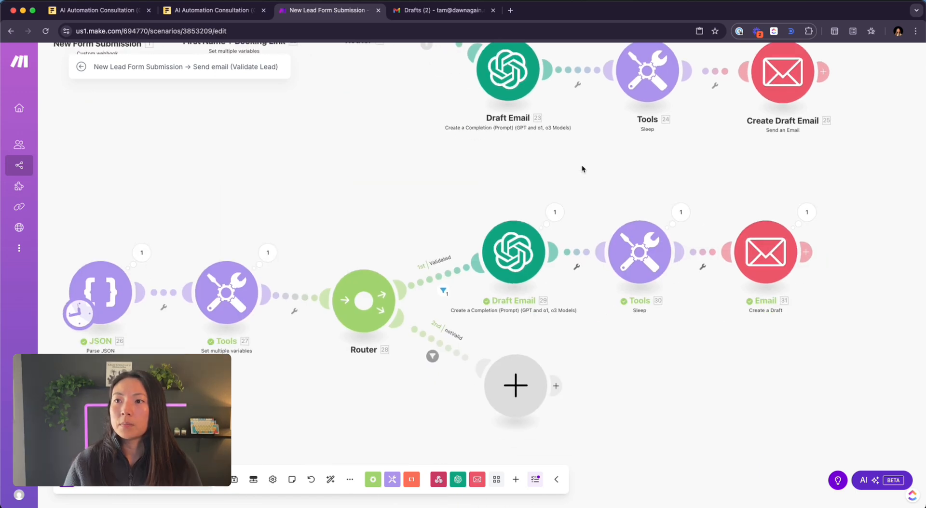
left_click_drag(493, 161, 840, 253)
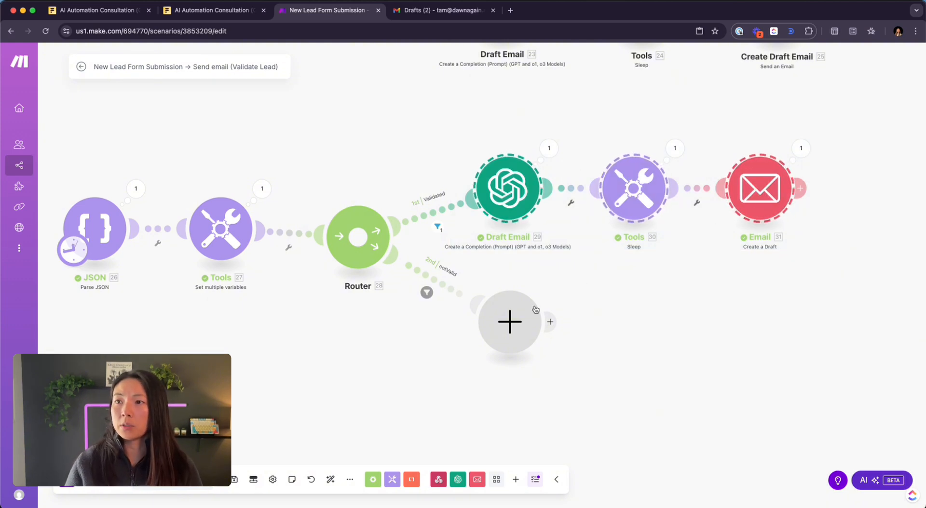
- Paste the copied Draft Email, Sleep and Email modules onto the router's second route, removing empty placeholders
left_click(550, 322)
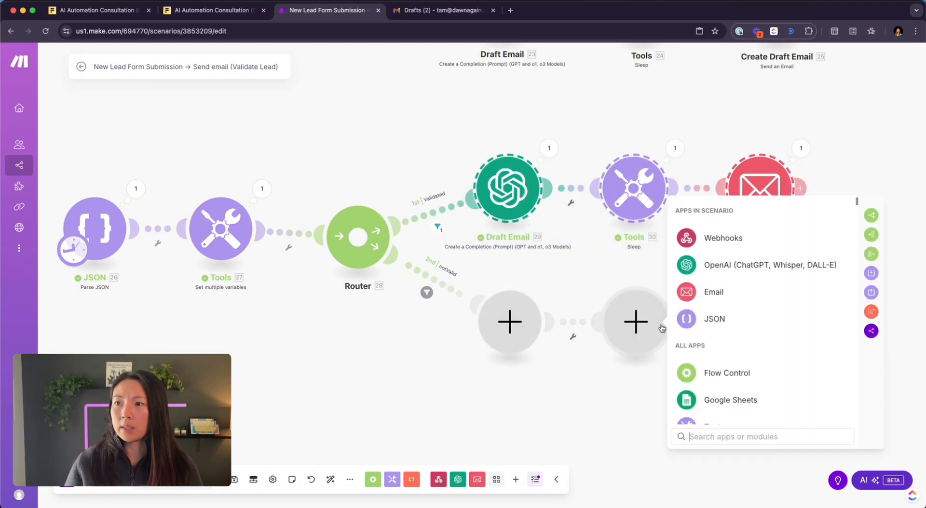
right_click(633, 329)
left_click(657, 348)
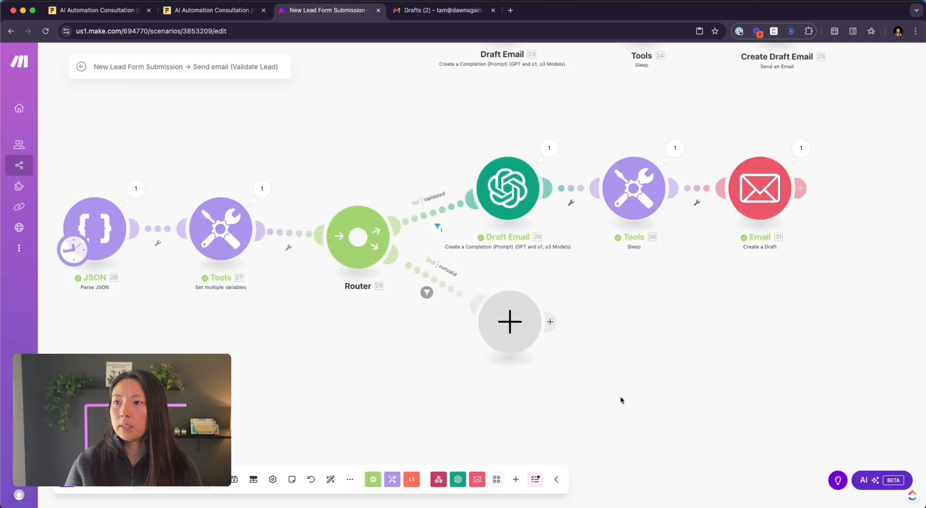
key("super+v")
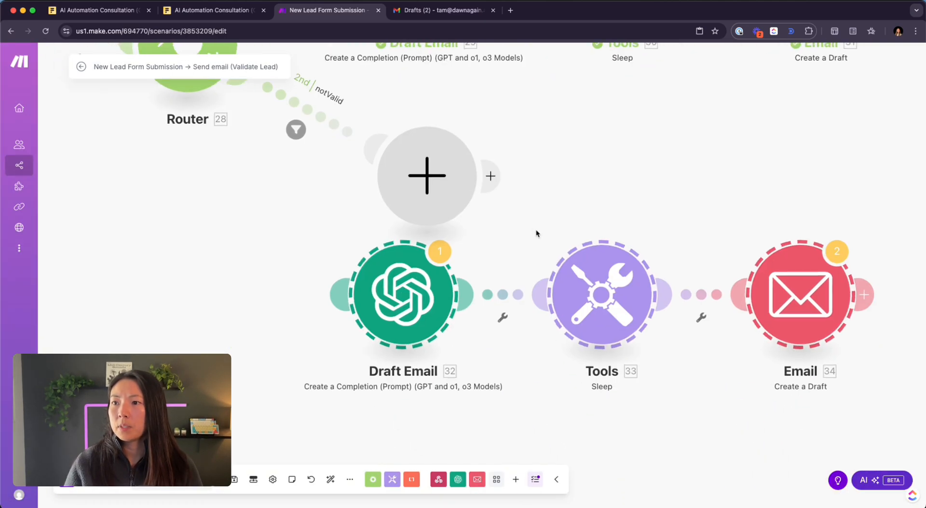
left_click_drag(340, 293, 333, 304)
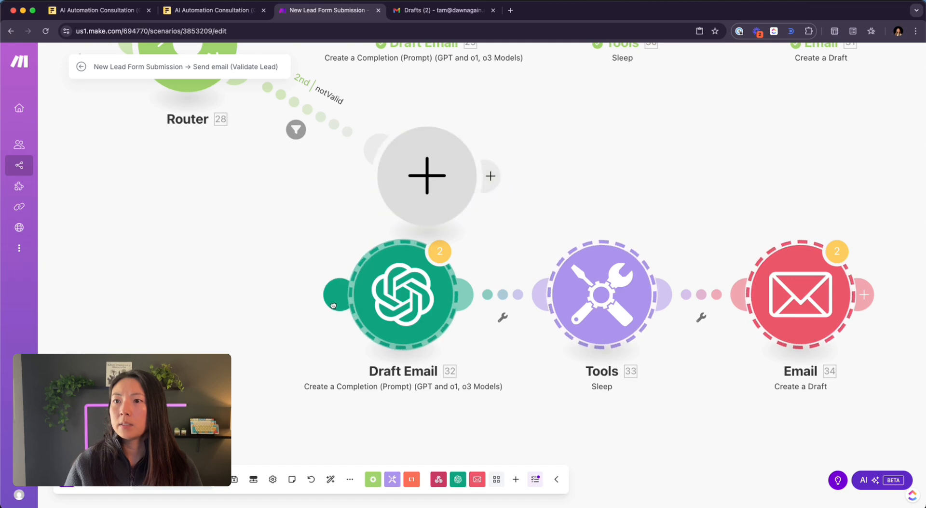
right_click(407, 178)
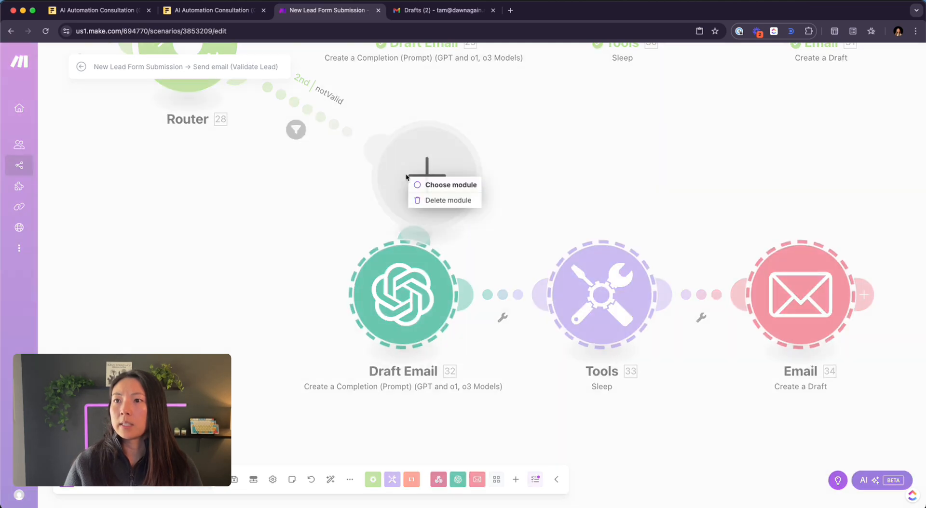
left_click(443, 201)
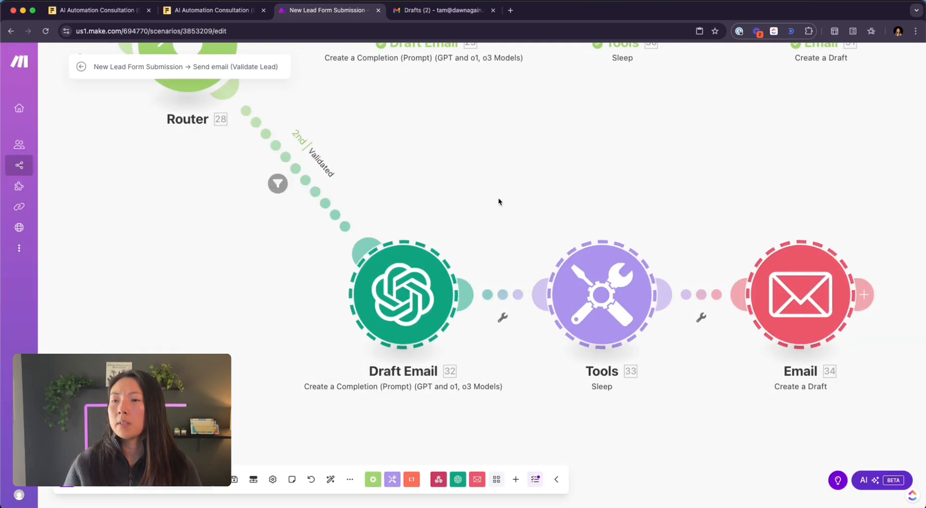
- Reposition the copied three-module chain next to the Router
left_click_drag(499, 202, 445, 275)
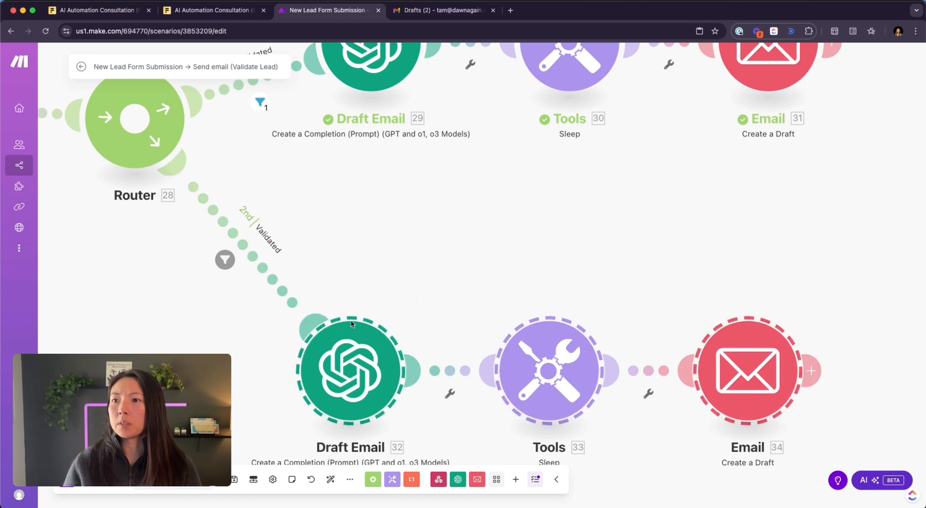
left_click_drag(254, 337, 791, 391)
left_click_drag(746, 378, 759, 257)
left_click(619, 401)
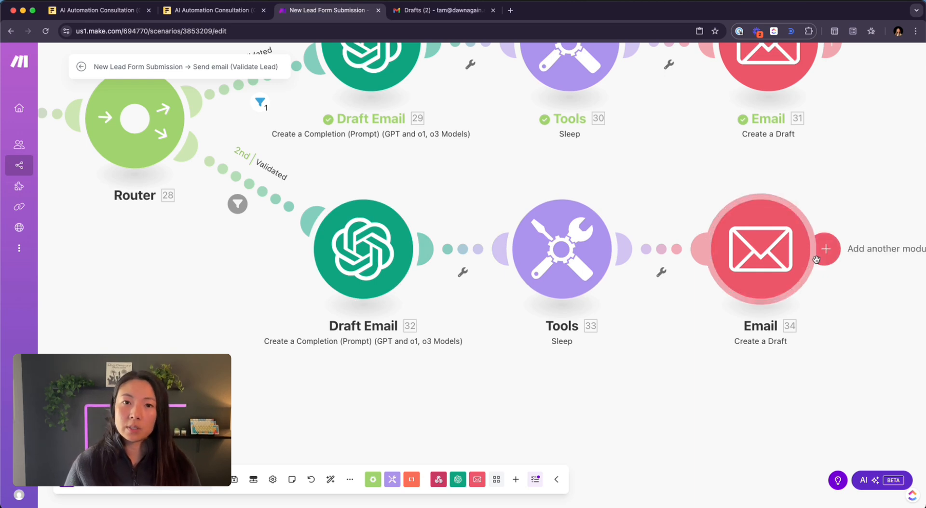
- Check the Email 34 settings and bring the copied chain's start into view
left_click(783, 262)
left_click(831, 203)
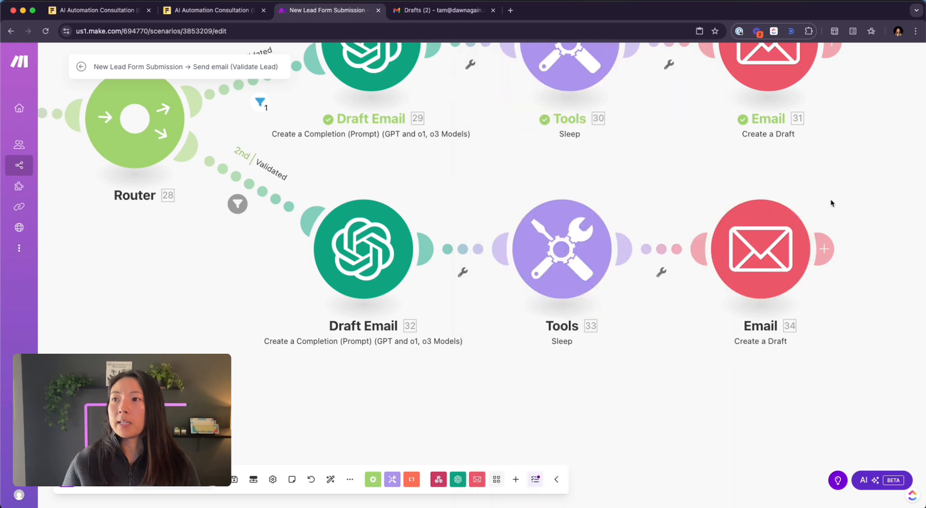
left_click_drag(489, 153, 569, 251)
scroll(570, 251, "down", 3)
left_click_drag(327, 310, 332, 285)
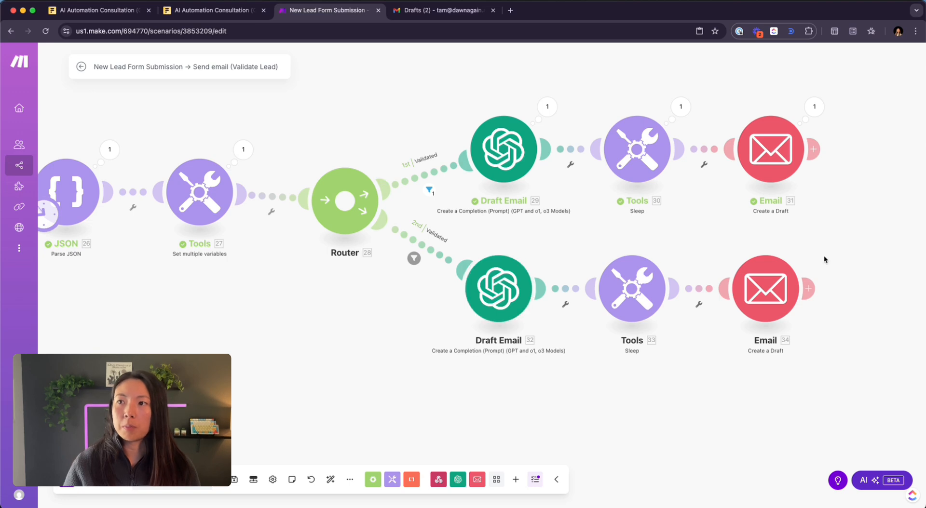
- Unlink the JSON module from Tools 27 and move the detached empty trigger aside
left_click_drag(177, 275, 284, 285)
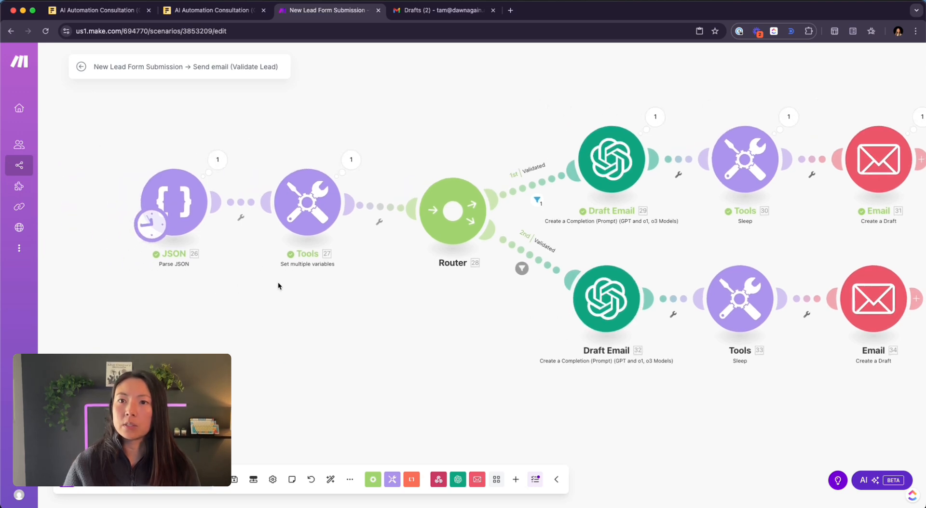
right_click(241, 209)
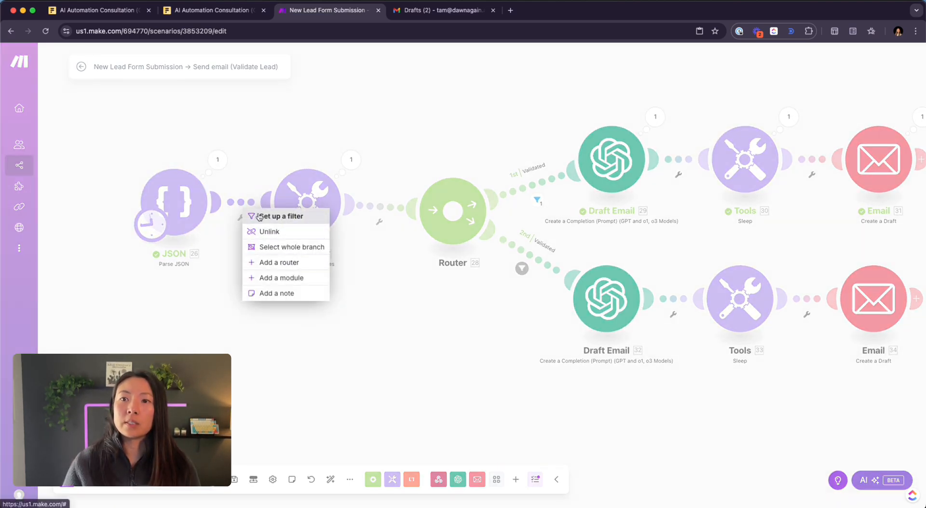
left_click(271, 232)
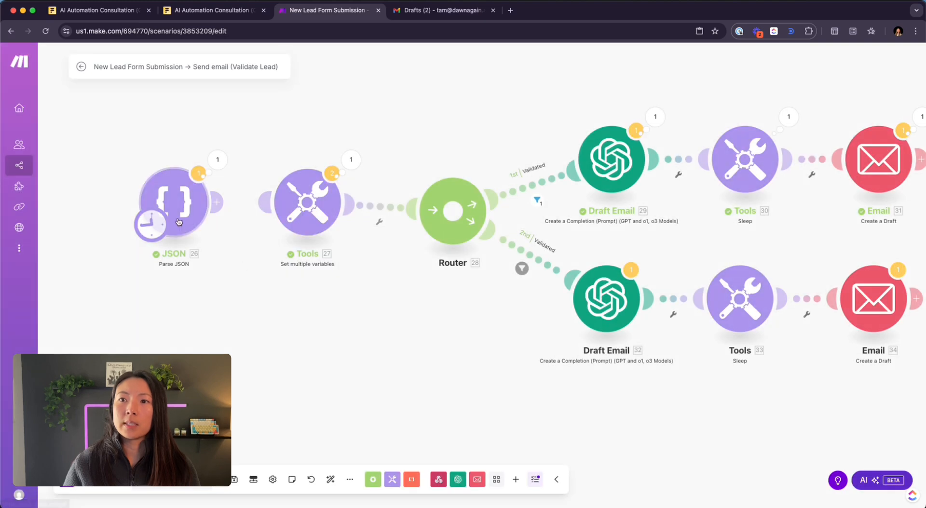
left_click_drag(200, 132, 202, 157)
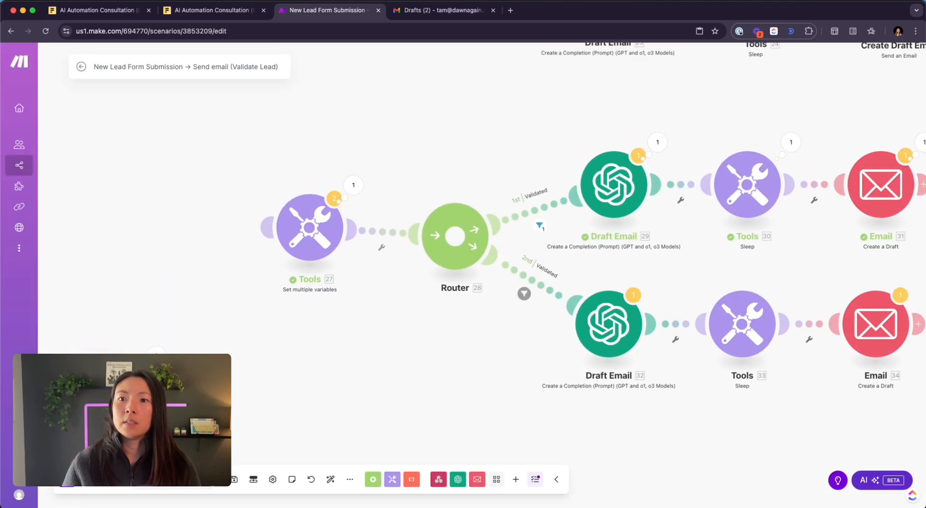
left_click_drag(95, 335, 310, 449)
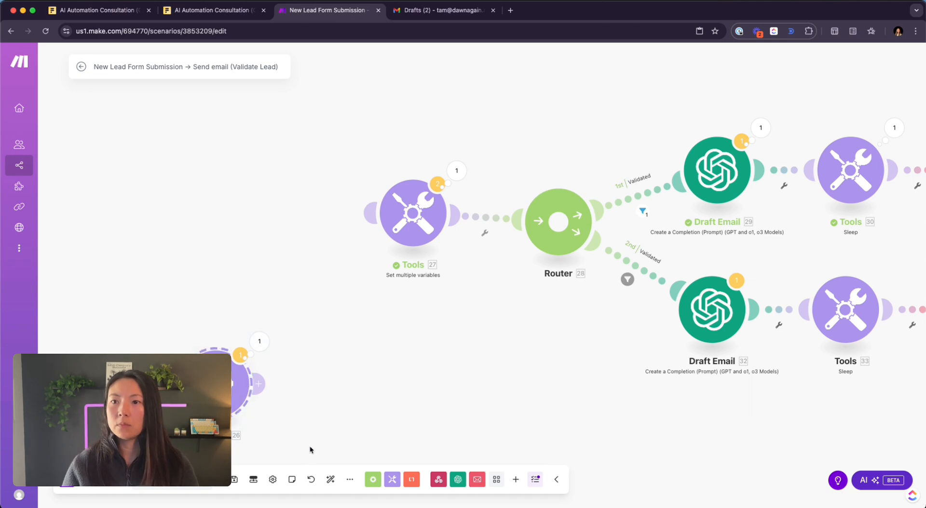
left_click_drag(306, 284, 216, 364)
left_click_drag(134, 458, 278, 128)
scroll(234, 185, "up", 5)
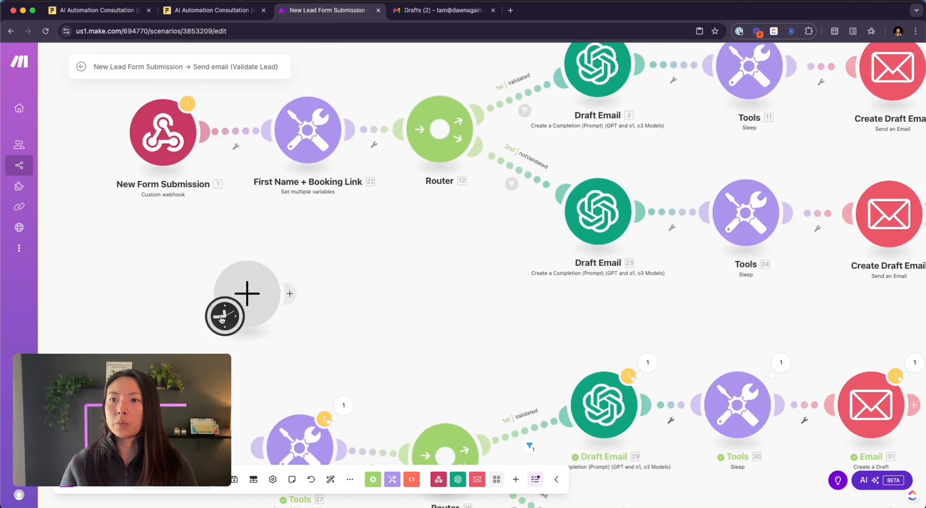
- Move New Form Submission in front of Tools 27 and delete the empty placeholder module
right_click(238, 133)
left_click(260, 155)
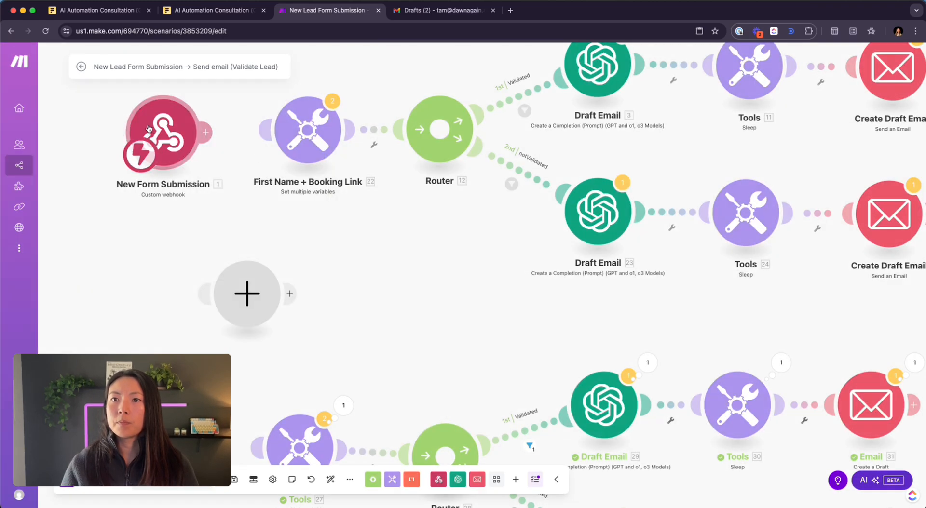
left_click_drag(152, 140, 120, 389)
scroll(168, 382, "down", 2)
scroll(140, 389, "up", 1)
left_click_drag(236, 378, 242, 231)
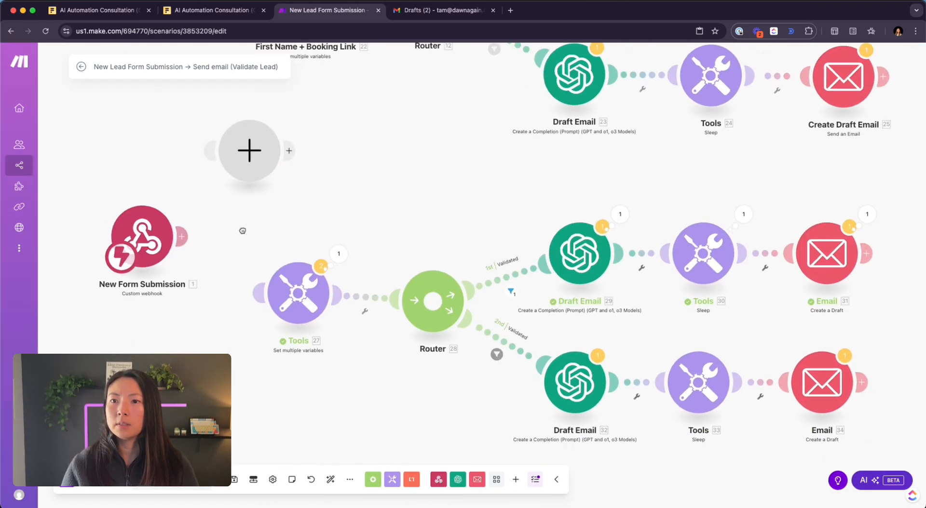
left_click_drag(155, 227, 265, 296)
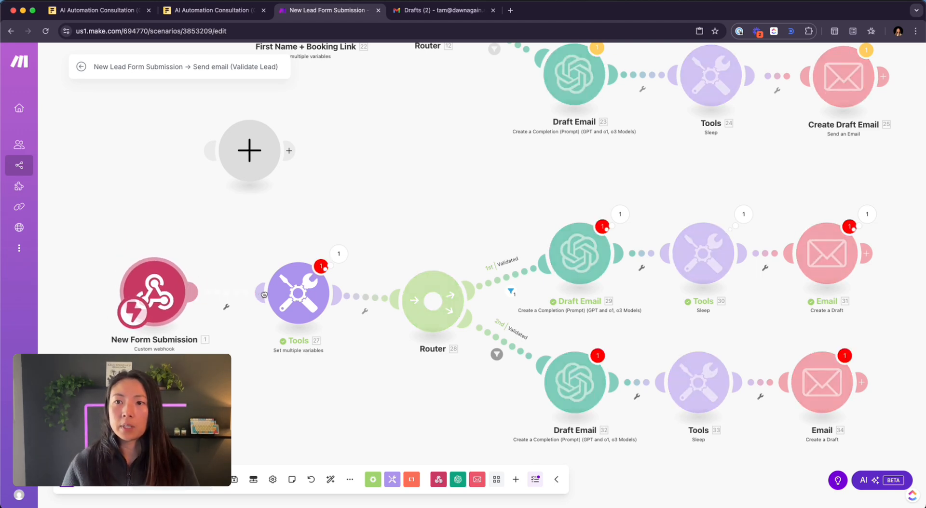
right_click(263, 147)
left_click(278, 165)
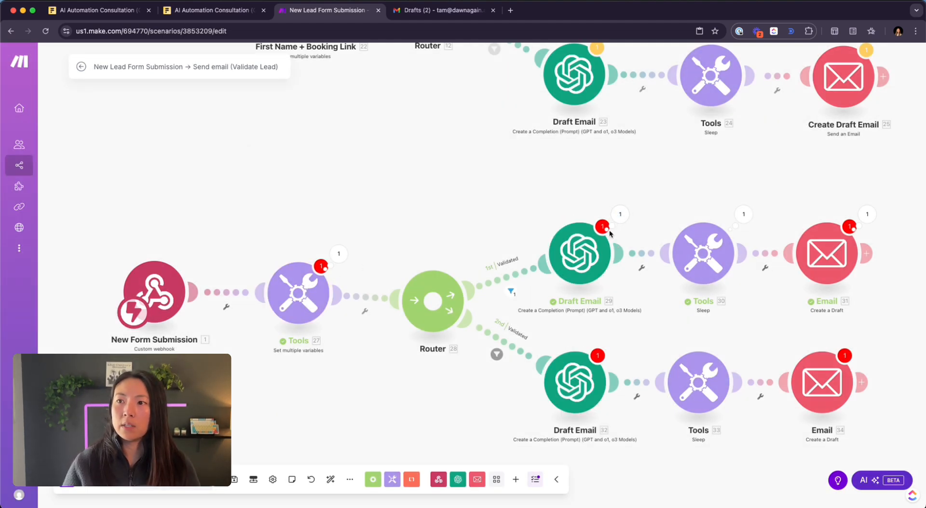
- Check Tools 27's variables, then relink New Form Submission to First Name + Booking Link
left_click(291, 299)
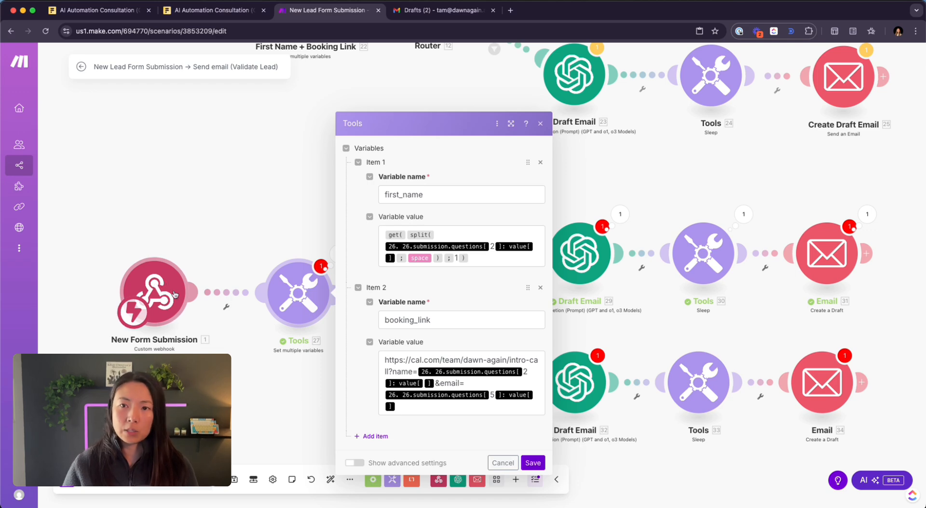
left_click(230, 292)
left_click(256, 316)
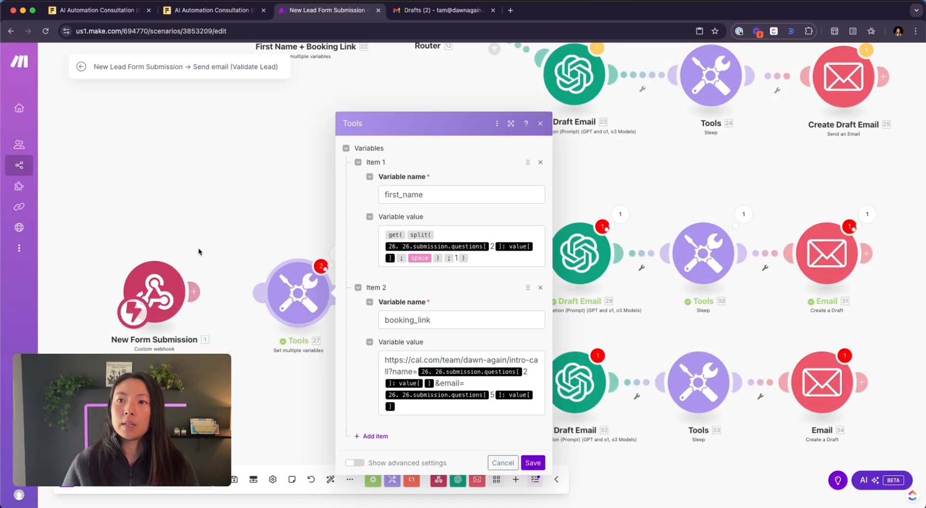
scroll(198, 248, "up", 3)
scroll(219, 304, "up", 2)
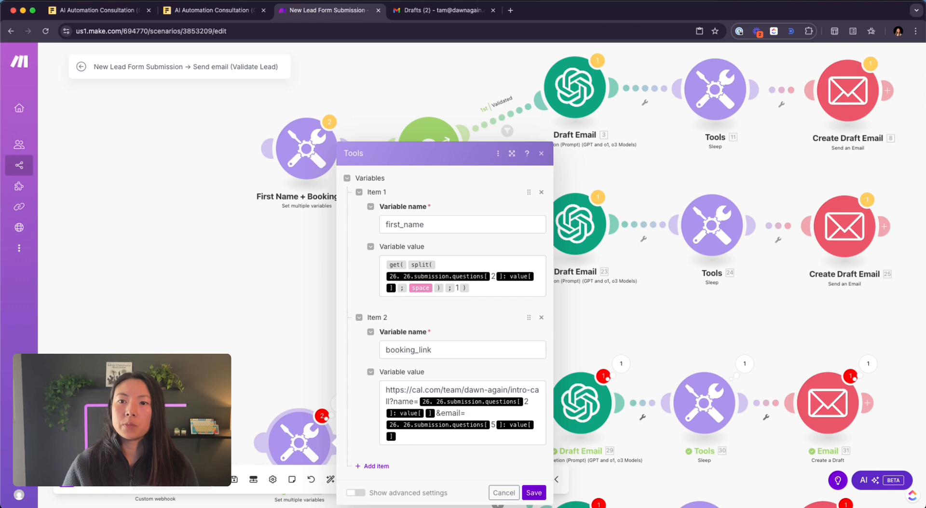
left_click_drag(156, 442, 282, 151)
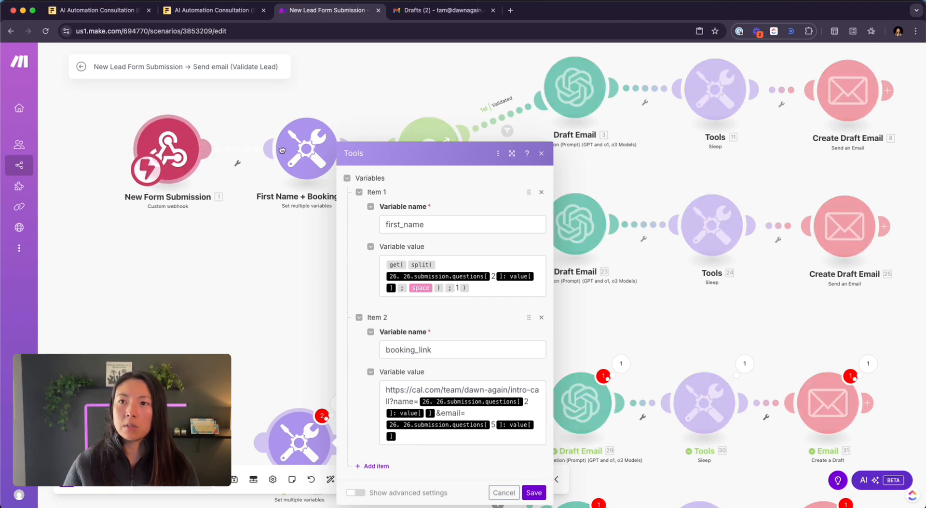
left_click(541, 154)
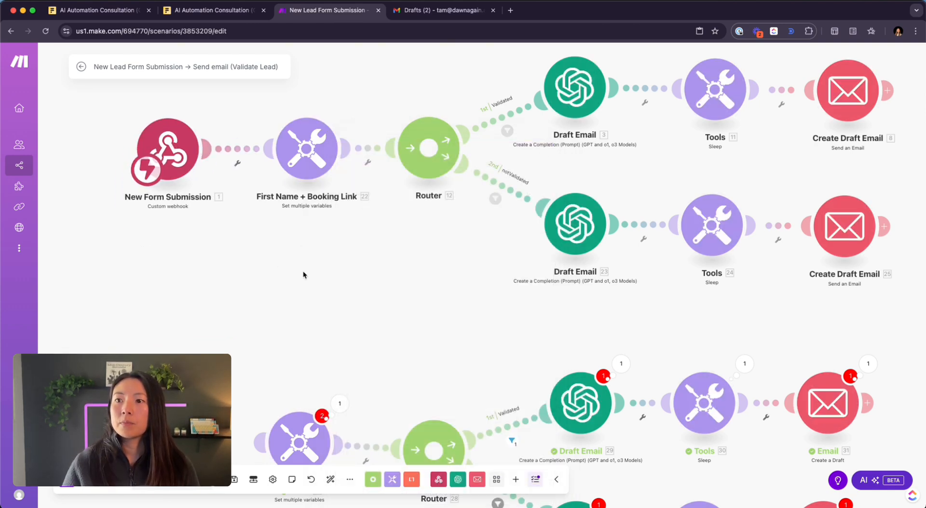
- Select and delete the entire copied test chain
left_click_drag(304, 271, 227, 156)
left_click_drag(117, 176, 801, 449)
key("Delete")
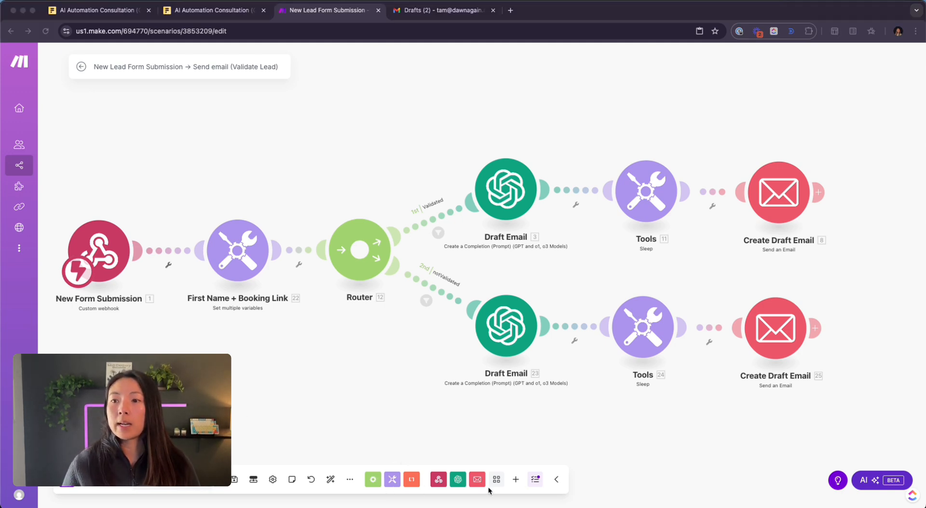
- Open and dismiss the blueprint options, then select all modules and clear the selection
left_click(352, 484)
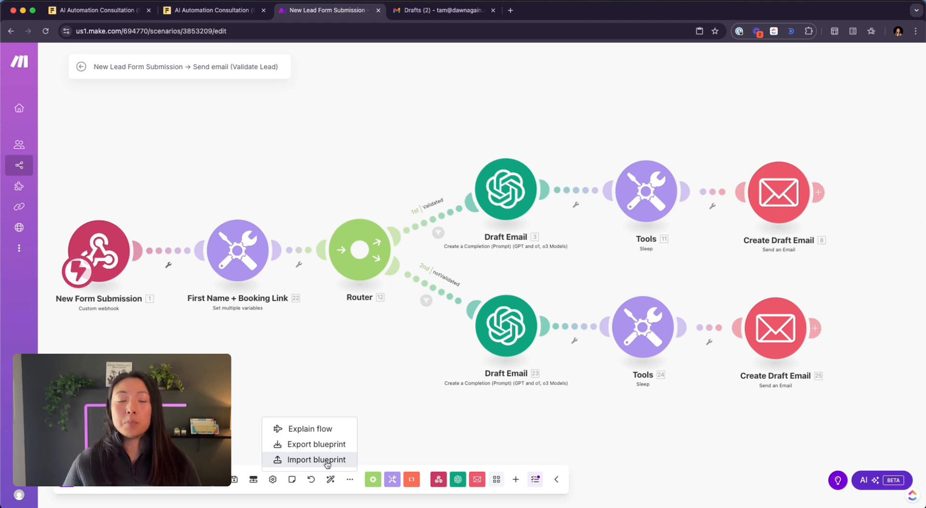
left_click(189, 153)
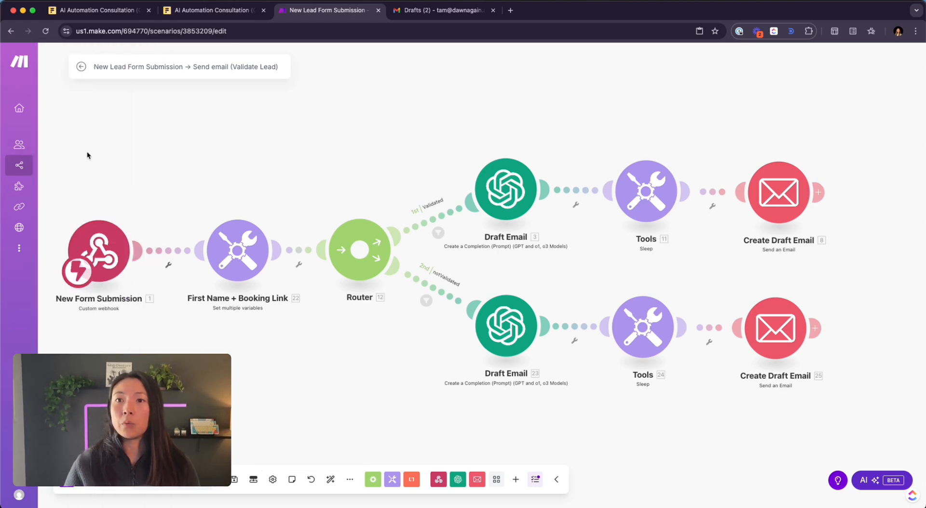
left_click_drag(87, 151, 801, 347)
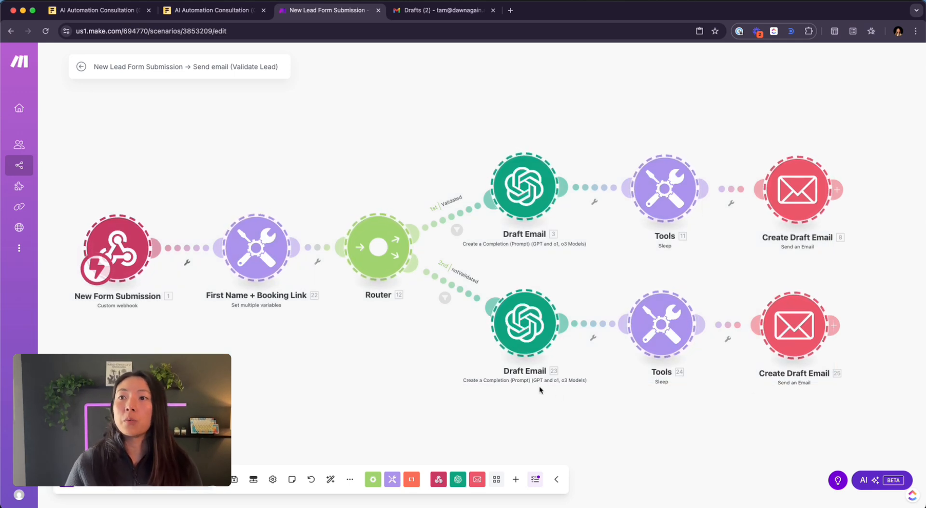
left_click(387, 361)
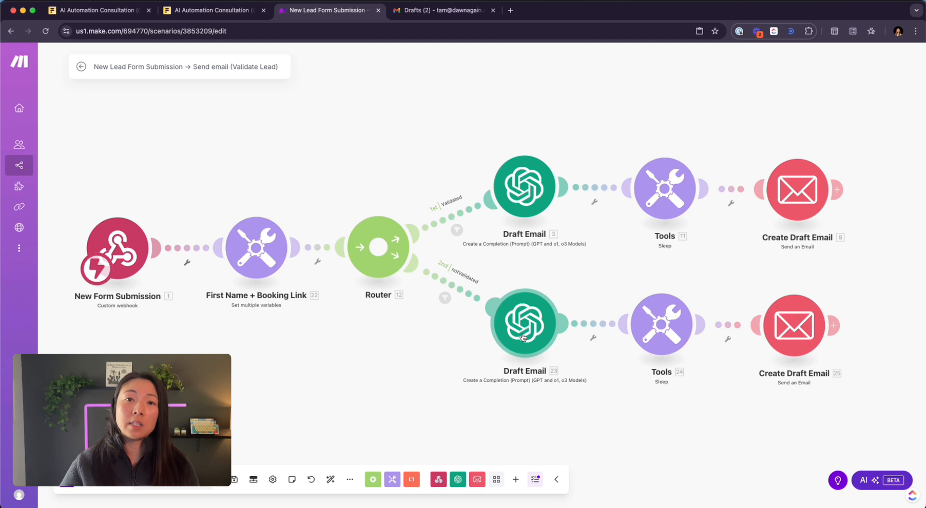